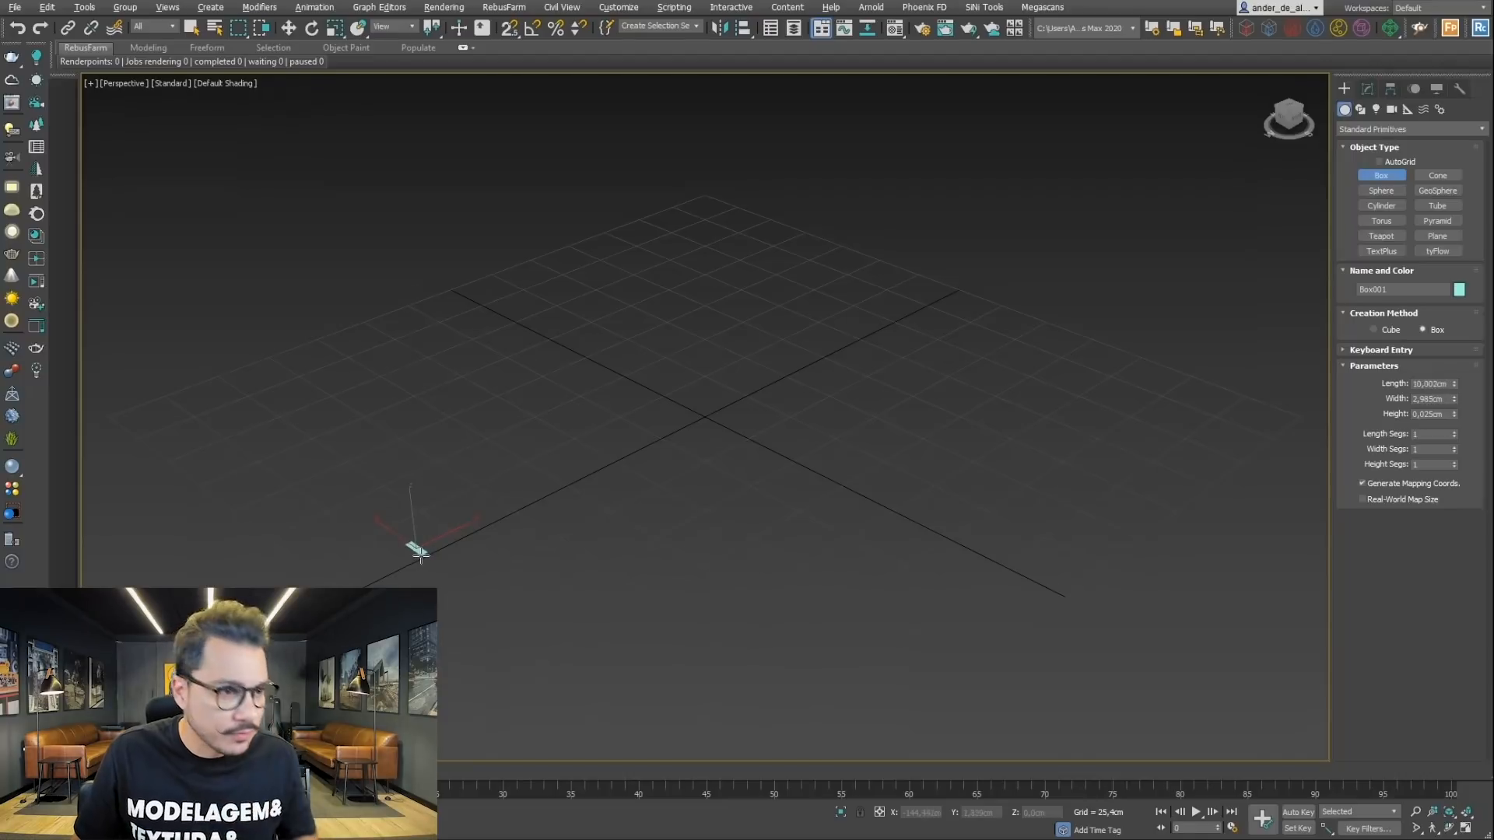
# Step: Draw a thin upright box about 4.3 cm wide and 60.7 cm tall near the grid's front-left edge, with a length of 5 cm
pyautogui.moveTo(421, 554); pyautogui.dragTo(419, 557)
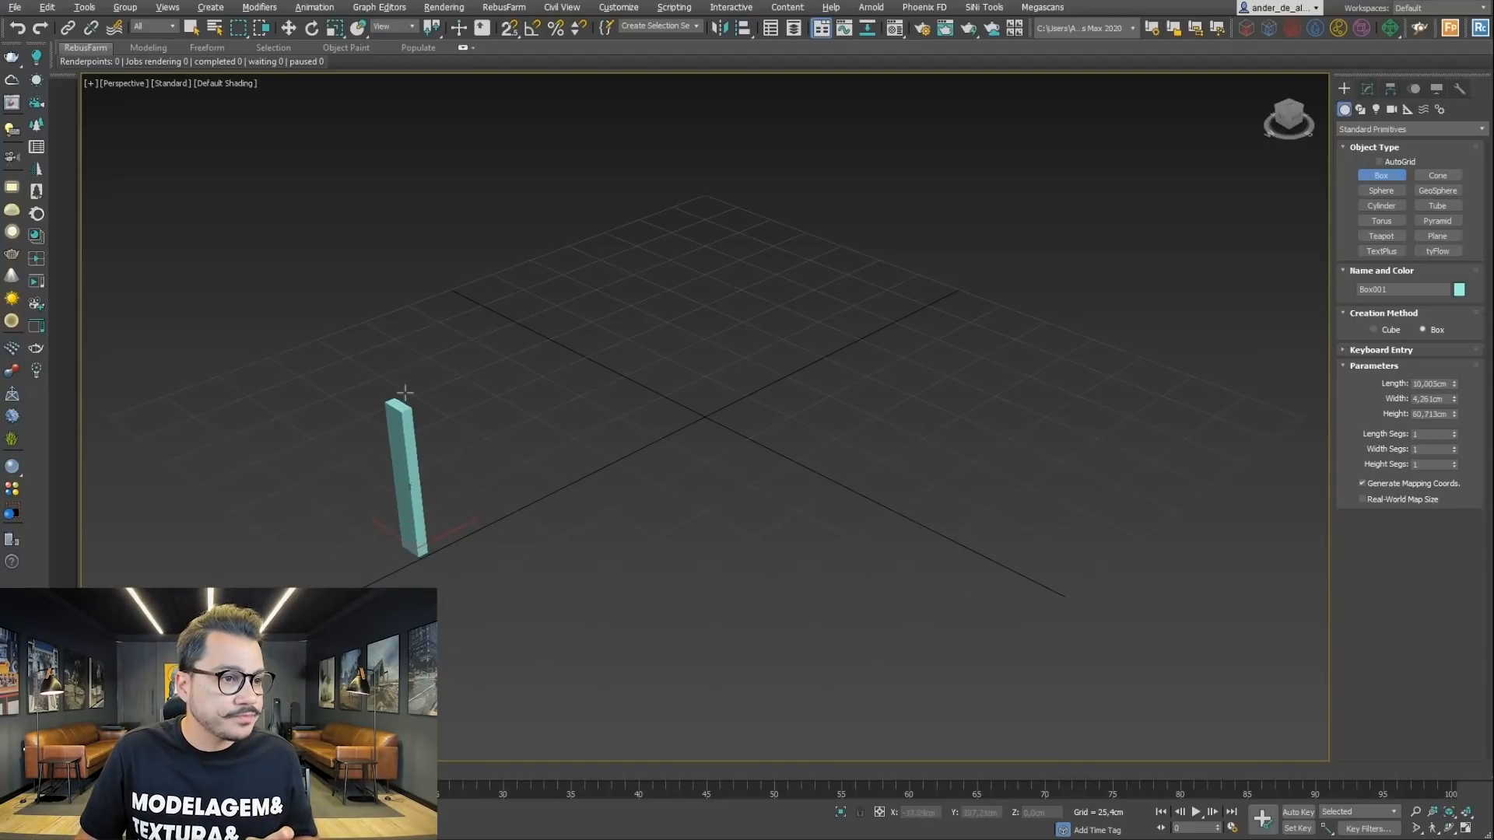
pyautogui.click(404, 393)
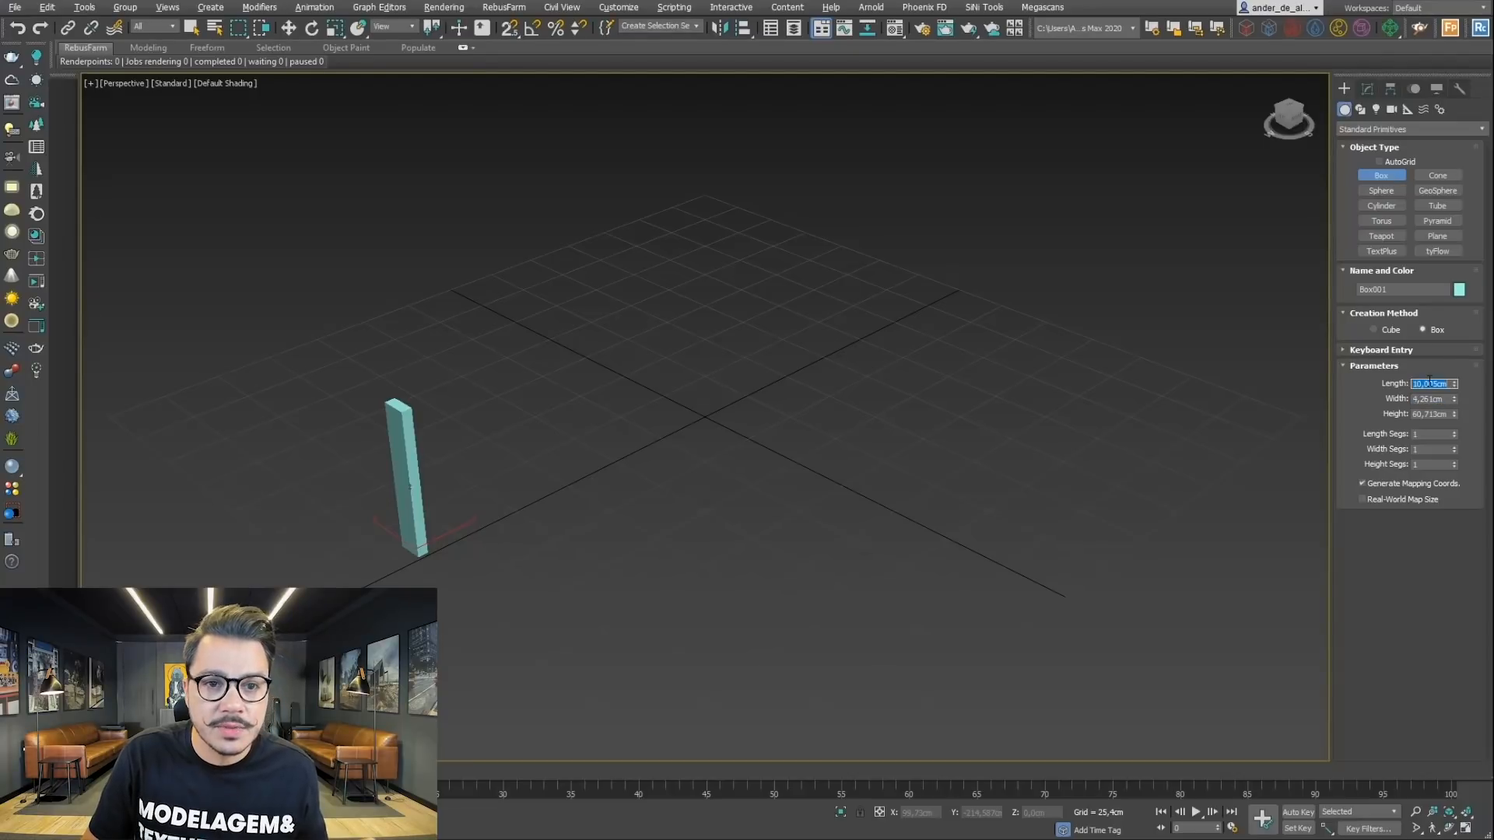
pyautogui.write('5')
pyautogui.press('Return')
# Step: Set the box's width to 2.5 cm and its height to 200 cm
pyautogui.doubleClick(1425, 398)
pyautogui.write('2')
pyautogui.press('Return')
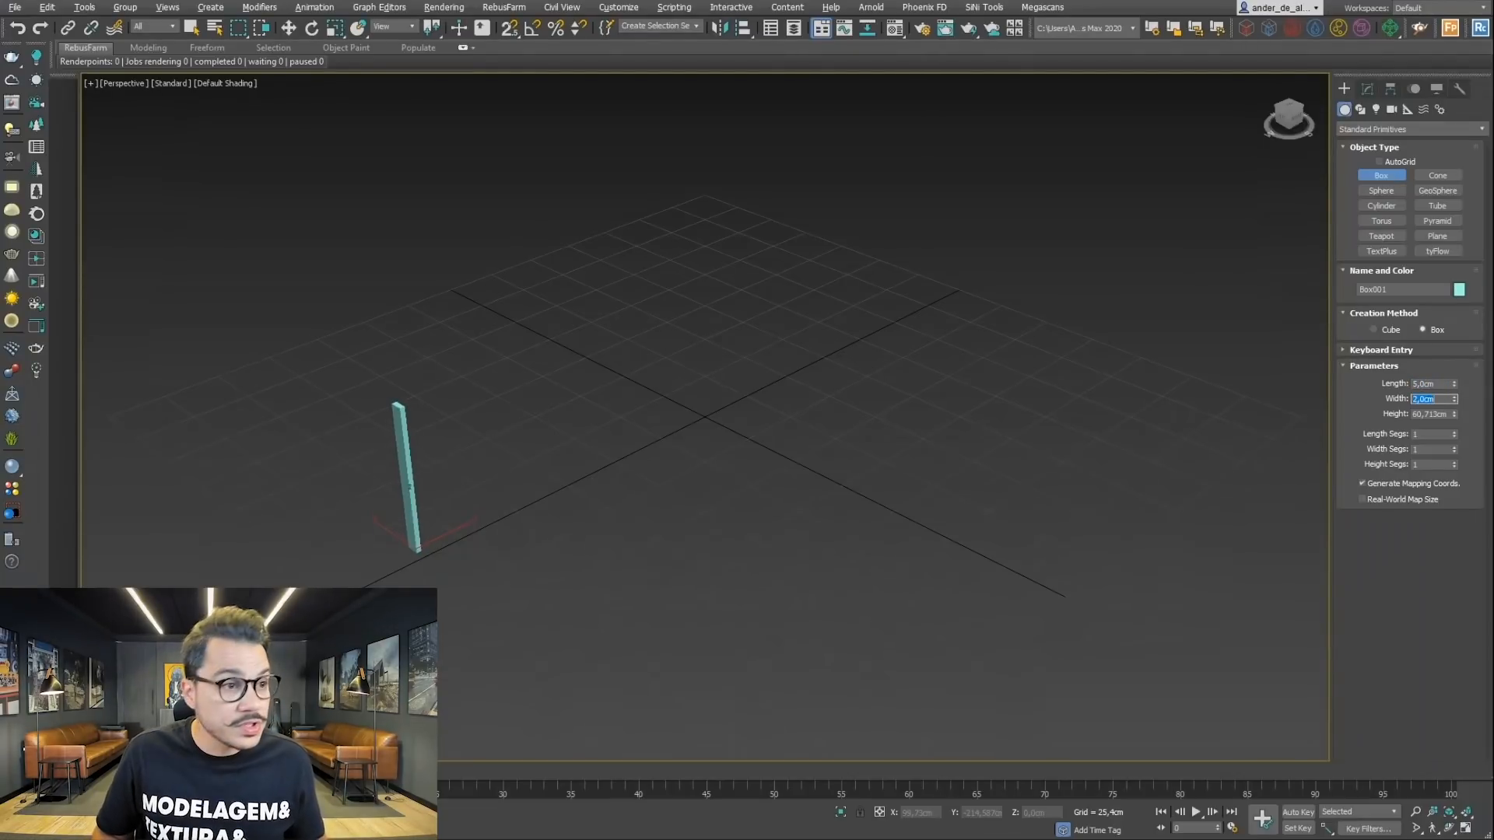
pyautogui.write('3')
pyautogui.press('Return')
pyautogui.write('2')
pyautogui.press('Return')
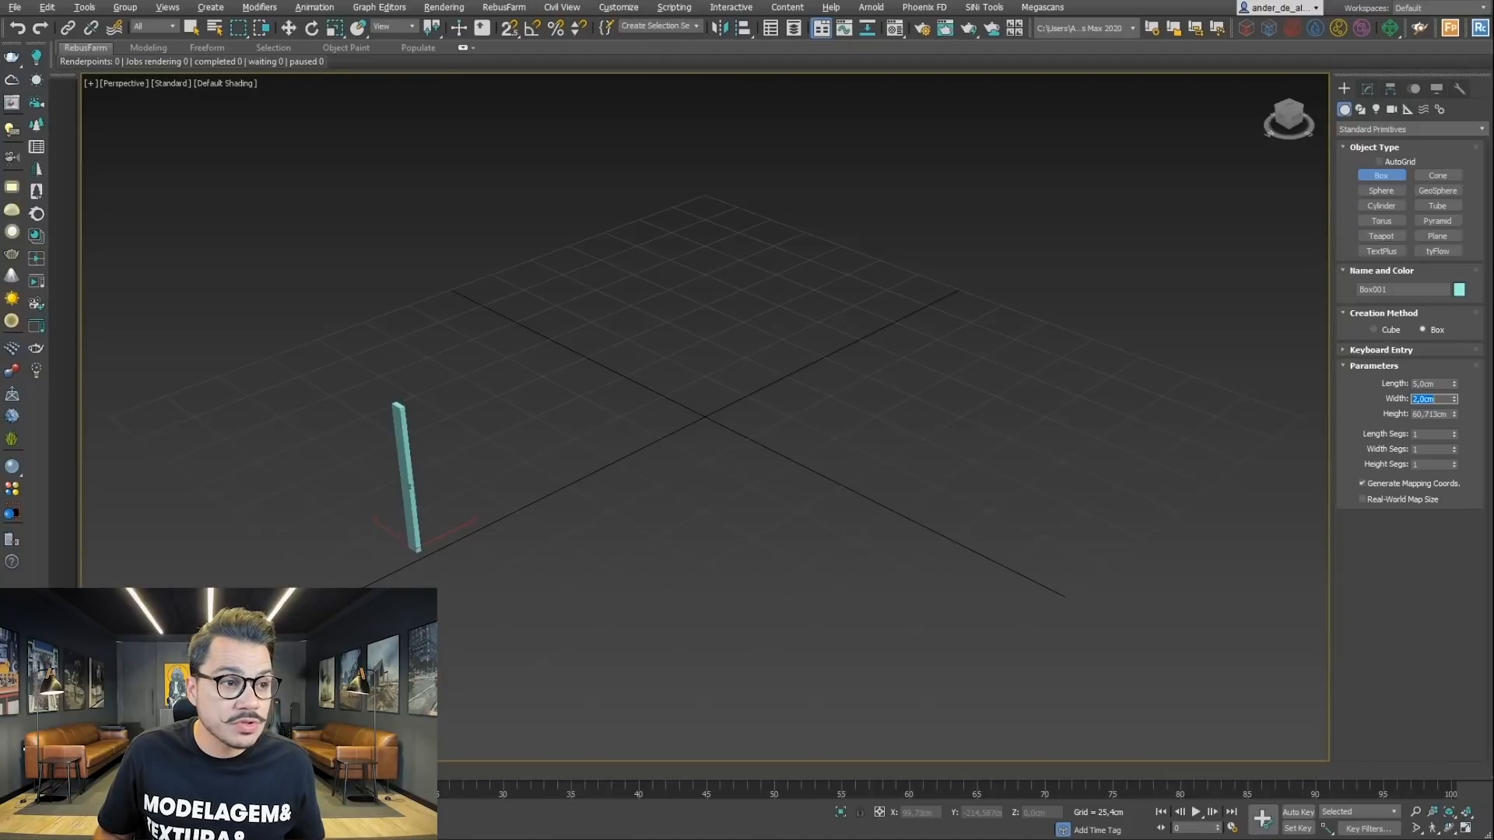
pyautogui.write(',5')
pyautogui.press('Return')
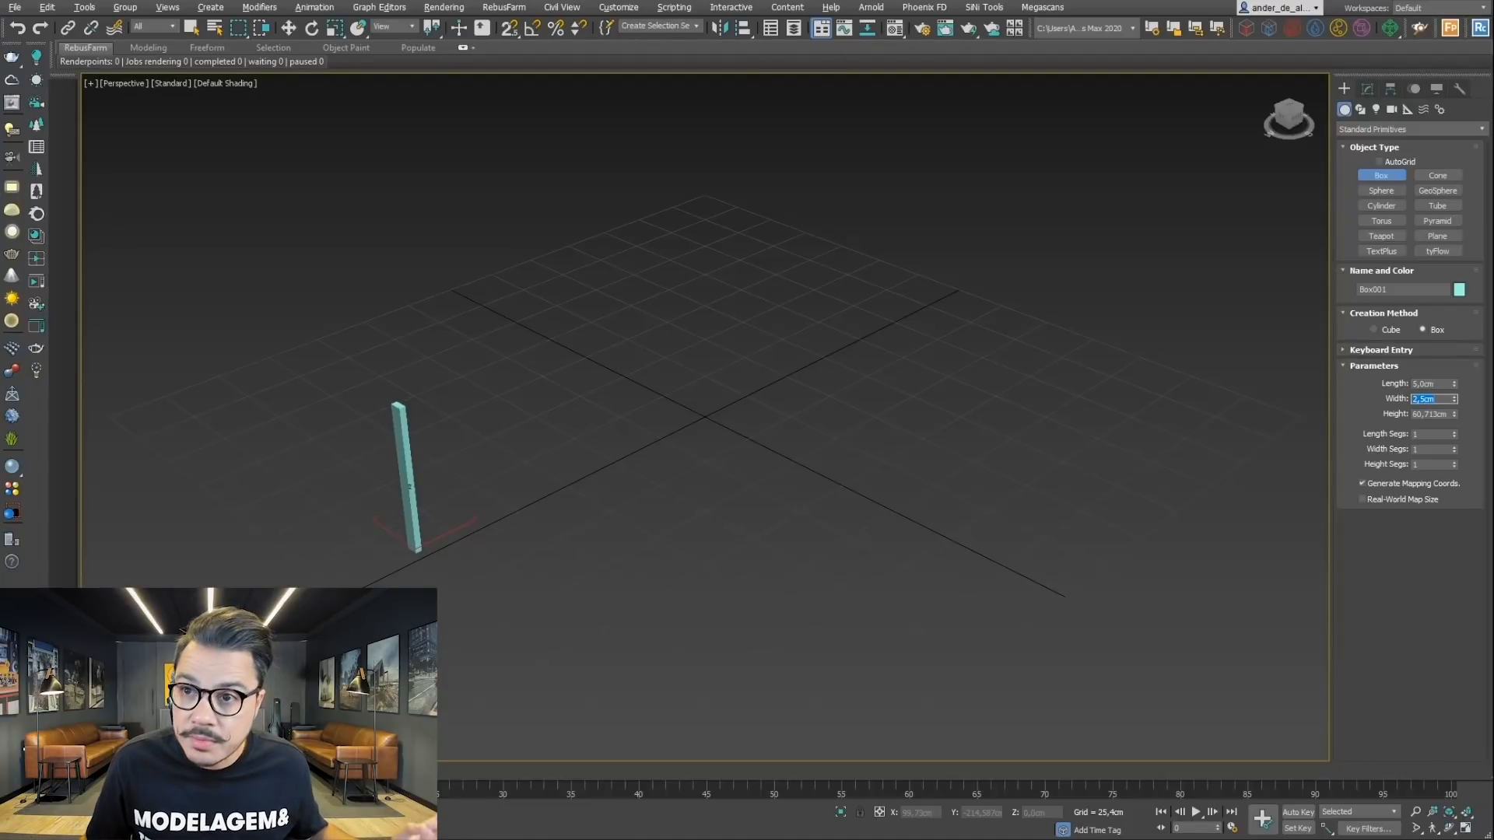
pyautogui.click(1429, 415)
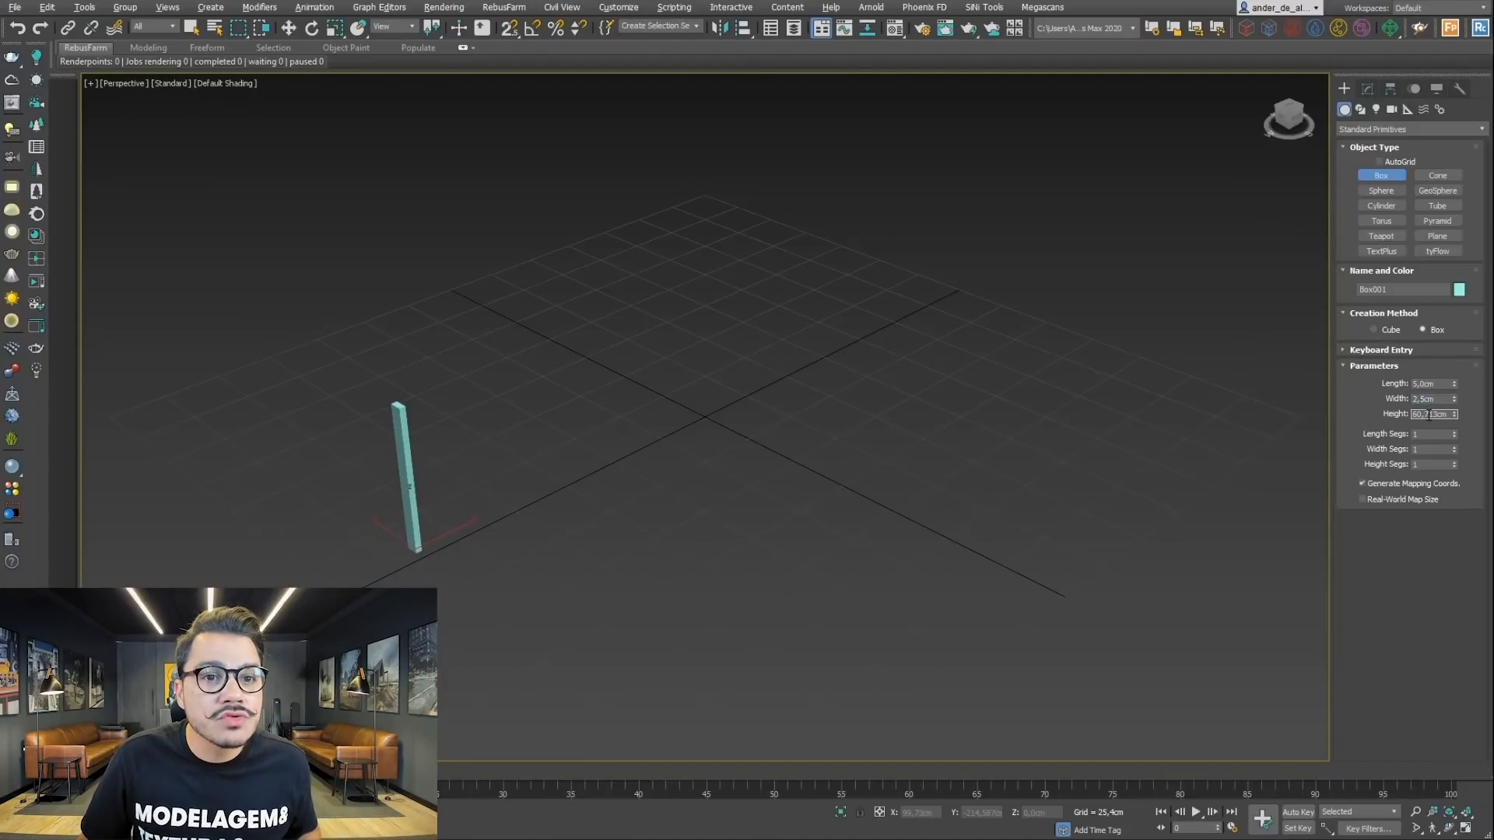
pyautogui.write('200')
pyautogui.press('Return')
# Step: Examine the slat's proportions and its base from several angles and distances
pyautogui.keyDown('alt'); pyautogui.moveTo(561, 620); pyautogui.dragTo(531, 575, button='middle'); pyautogui.keyUp('alt')
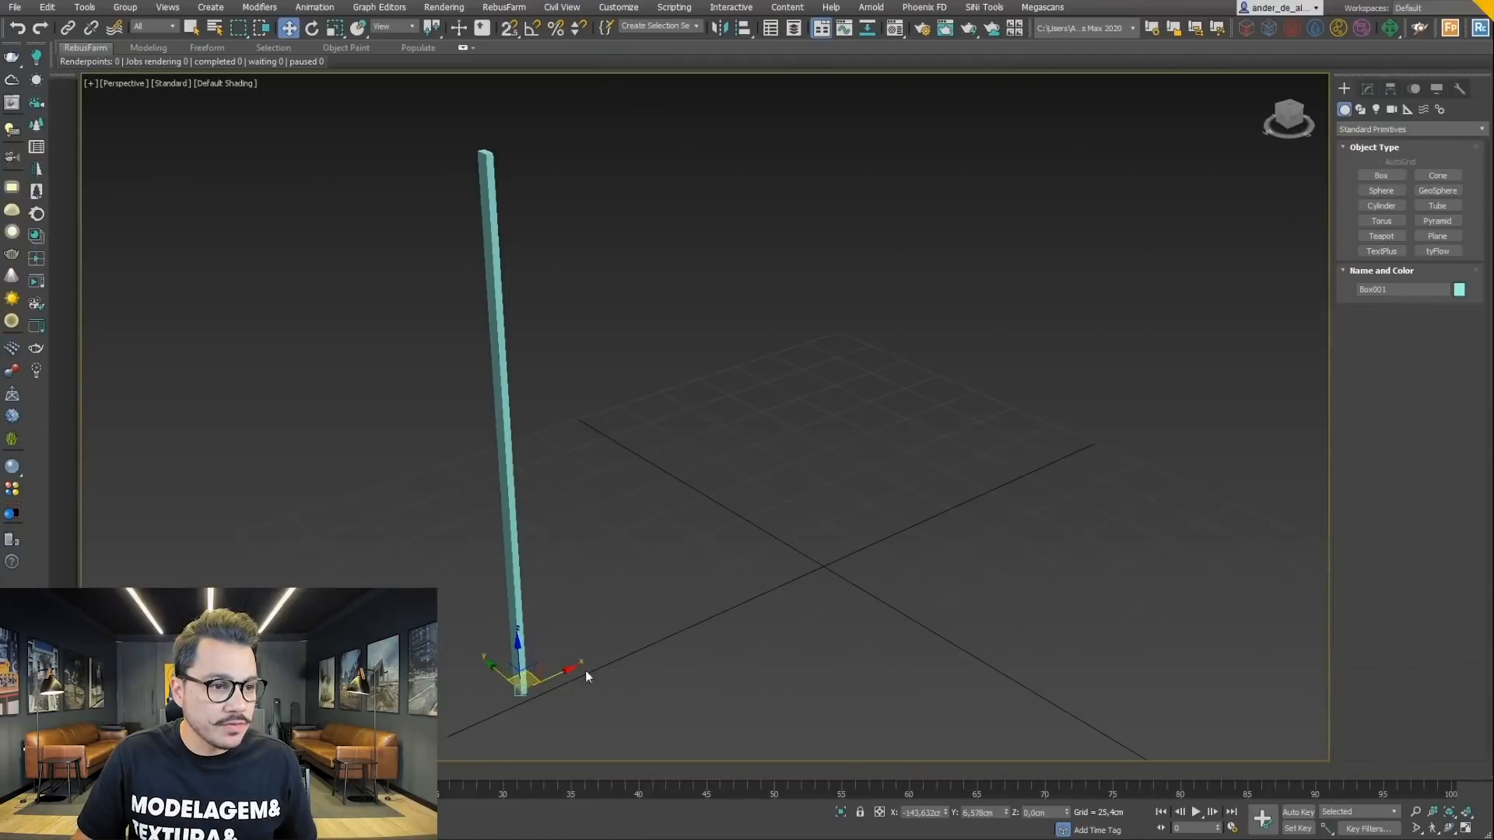
pyautogui.keyDown('alt'); pyautogui.moveTo(585, 670); pyautogui.dragTo(634, 643, button='middle'); pyautogui.keyUp('alt')
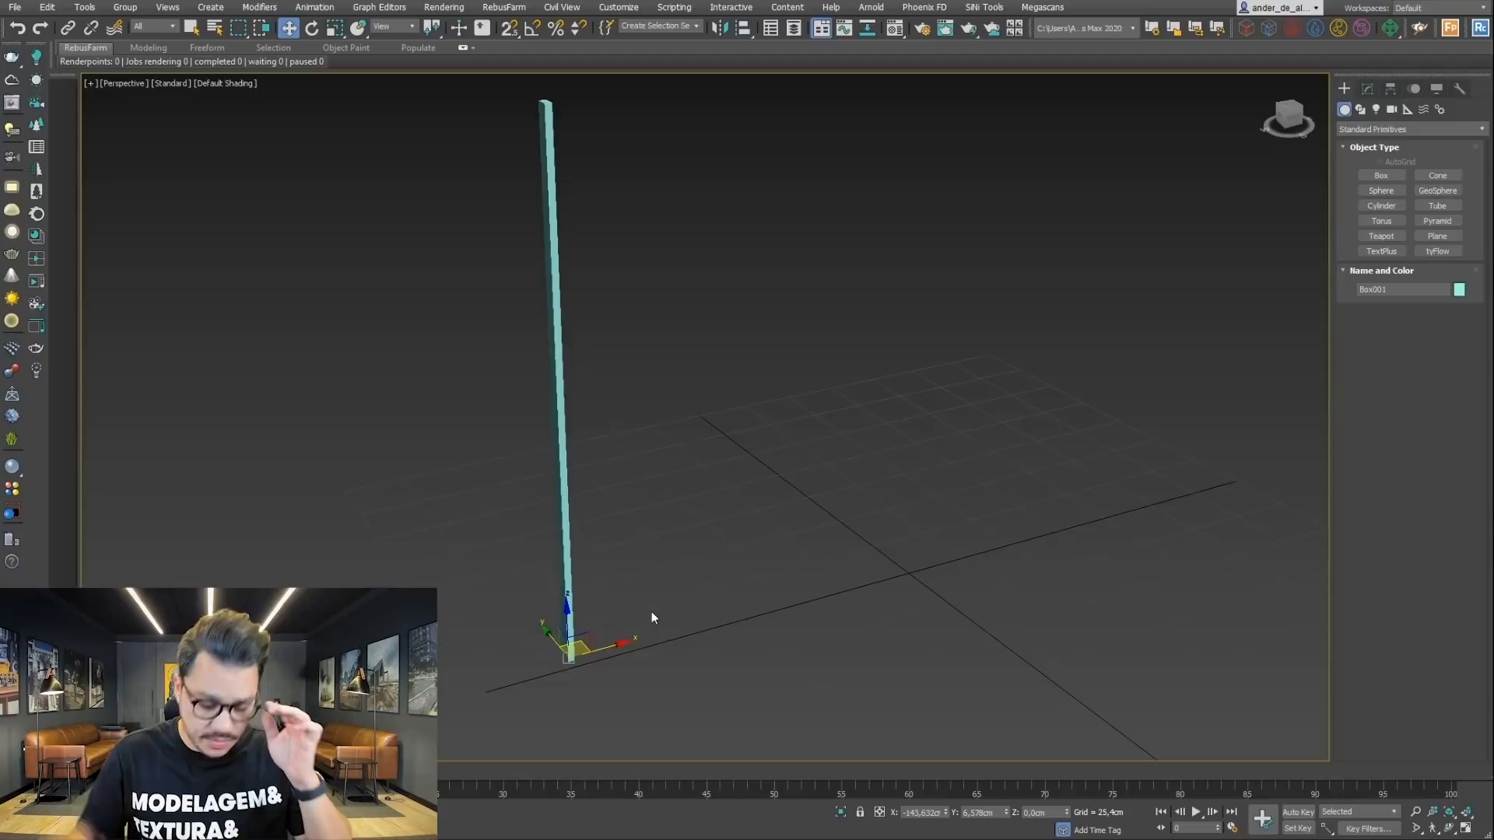
pyautogui.moveTo(626, 580); pyautogui.dragTo(621, 544, button='middle')
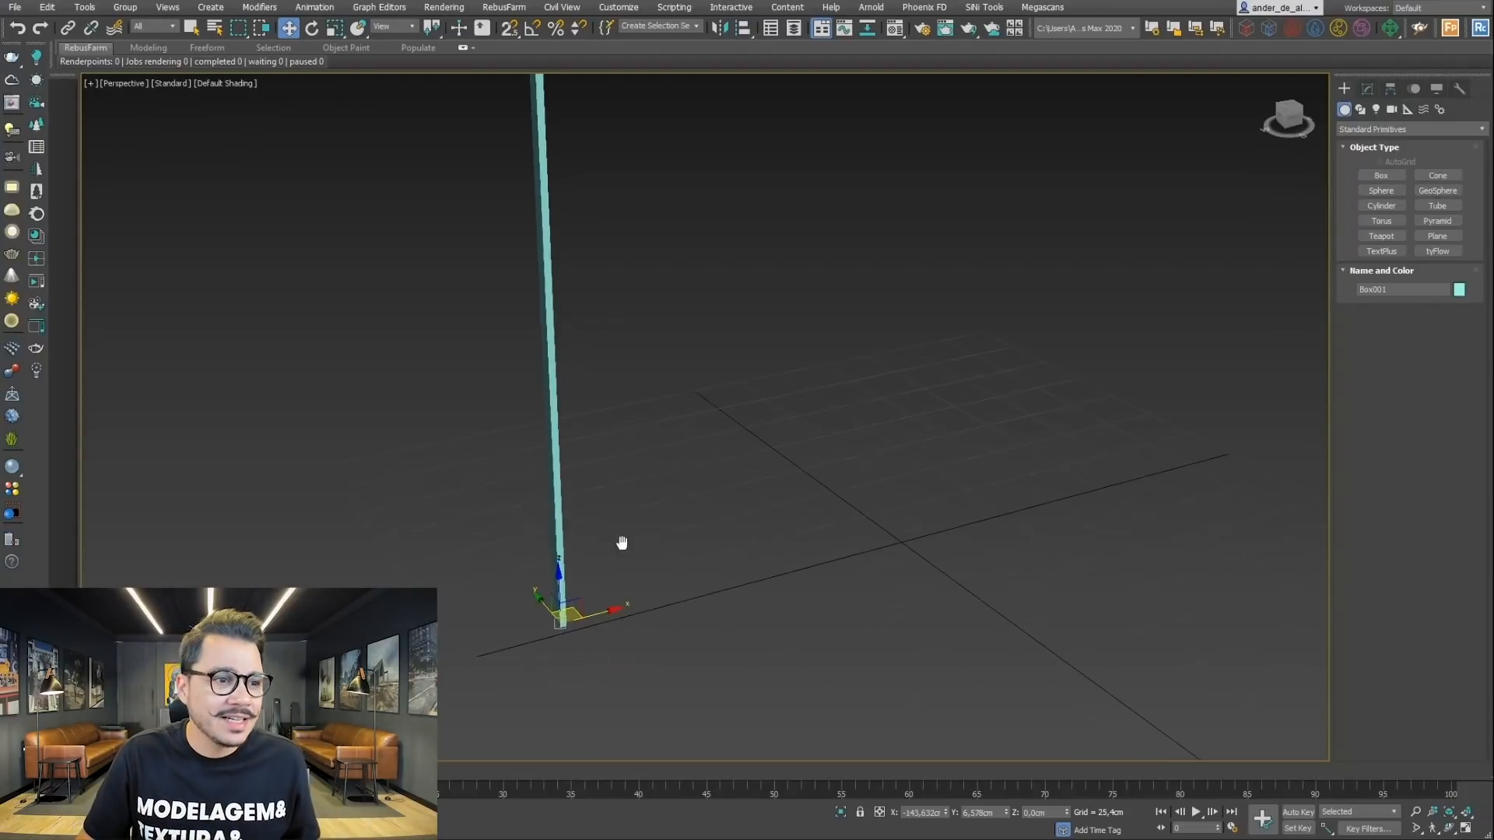
pyautogui.scroll(4, 604, 623)
pyautogui.scroll(2, 568, 529)
pyautogui.moveTo(544, 498); pyautogui.dragTo(583, 601, button='middle')
pyautogui.scroll(-6, 595, 600)
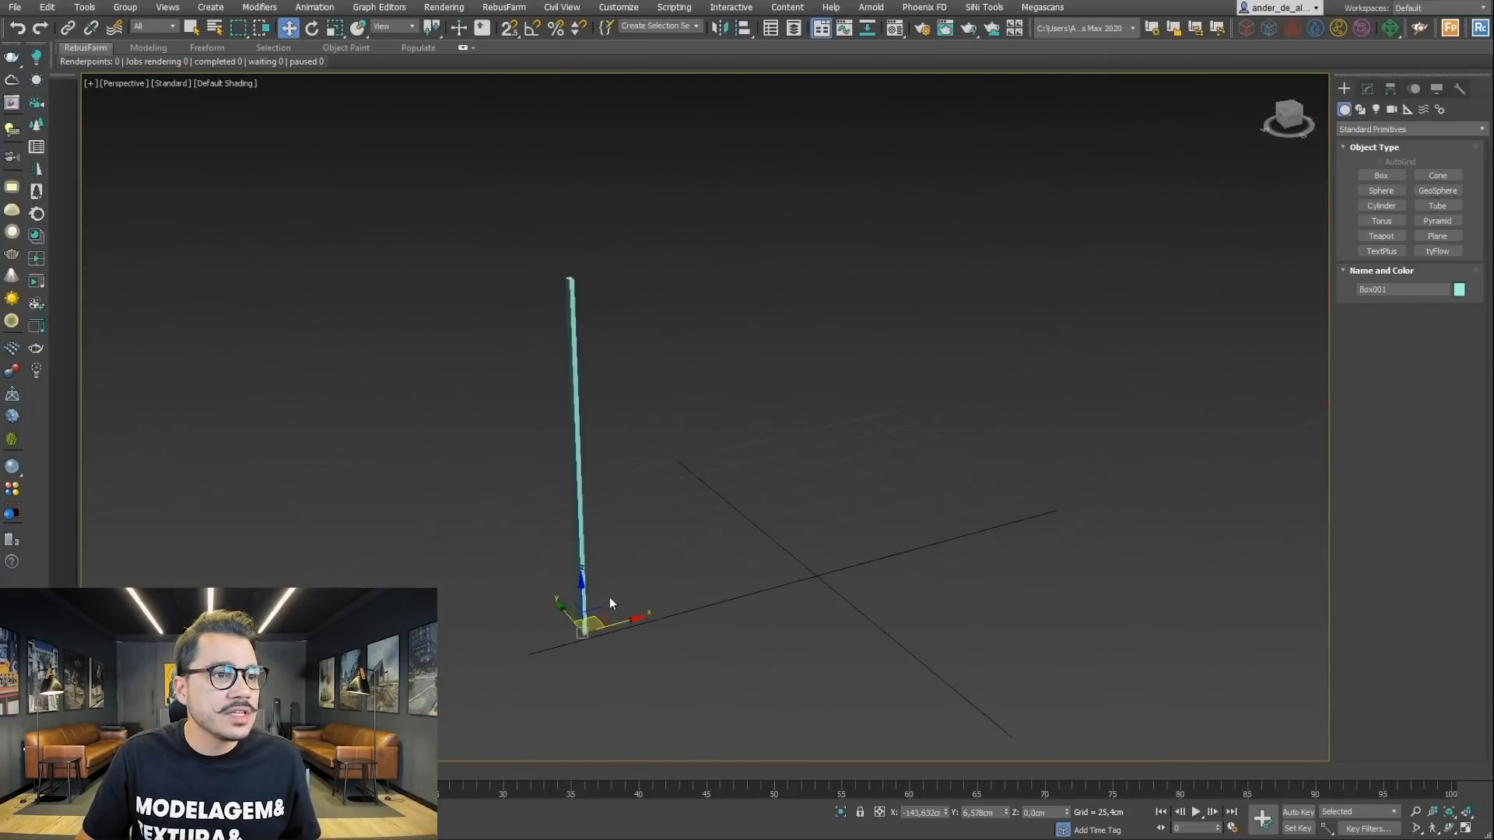
pyautogui.scroll(3, 598, 539)
pyautogui.moveTo(628, 523)
pyautogui.mouseDown(button='middle')
pyautogui.moveTo(631, 472)
pyautogui.moveTo(652, 534)
pyautogui.moveTo(608, 541)
pyautogui.moveTo(597, 603)
pyautogui.moveTo(635, 549)
pyautogui.moveTo(636, 572)
pyautogui.moveTo(639, 529)
pyautogui.mouseUp(button='middle')
pyautogui.scroll(3, 601, 599)
pyautogui.scroll(-4, 603, 591)
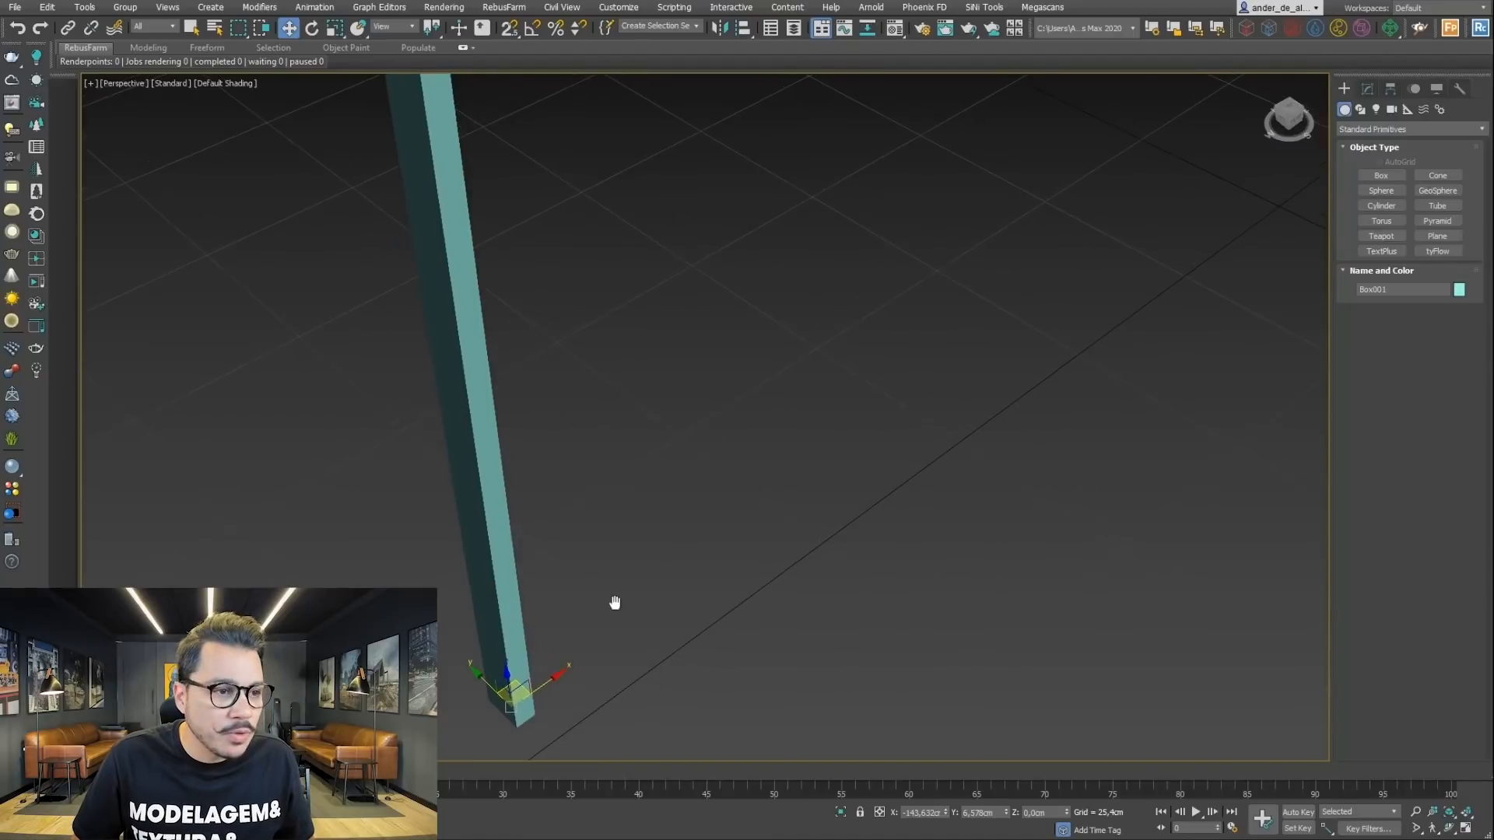
# Step: Clone the slat as 100 instances along the X axis, spaced about 5.8 cm apart
pyautogui.keyDown('alt'); pyautogui.moveTo(614, 450); pyautogui.dragTo(605, 653, button='middle'); pyautogui.keyUp('alt')
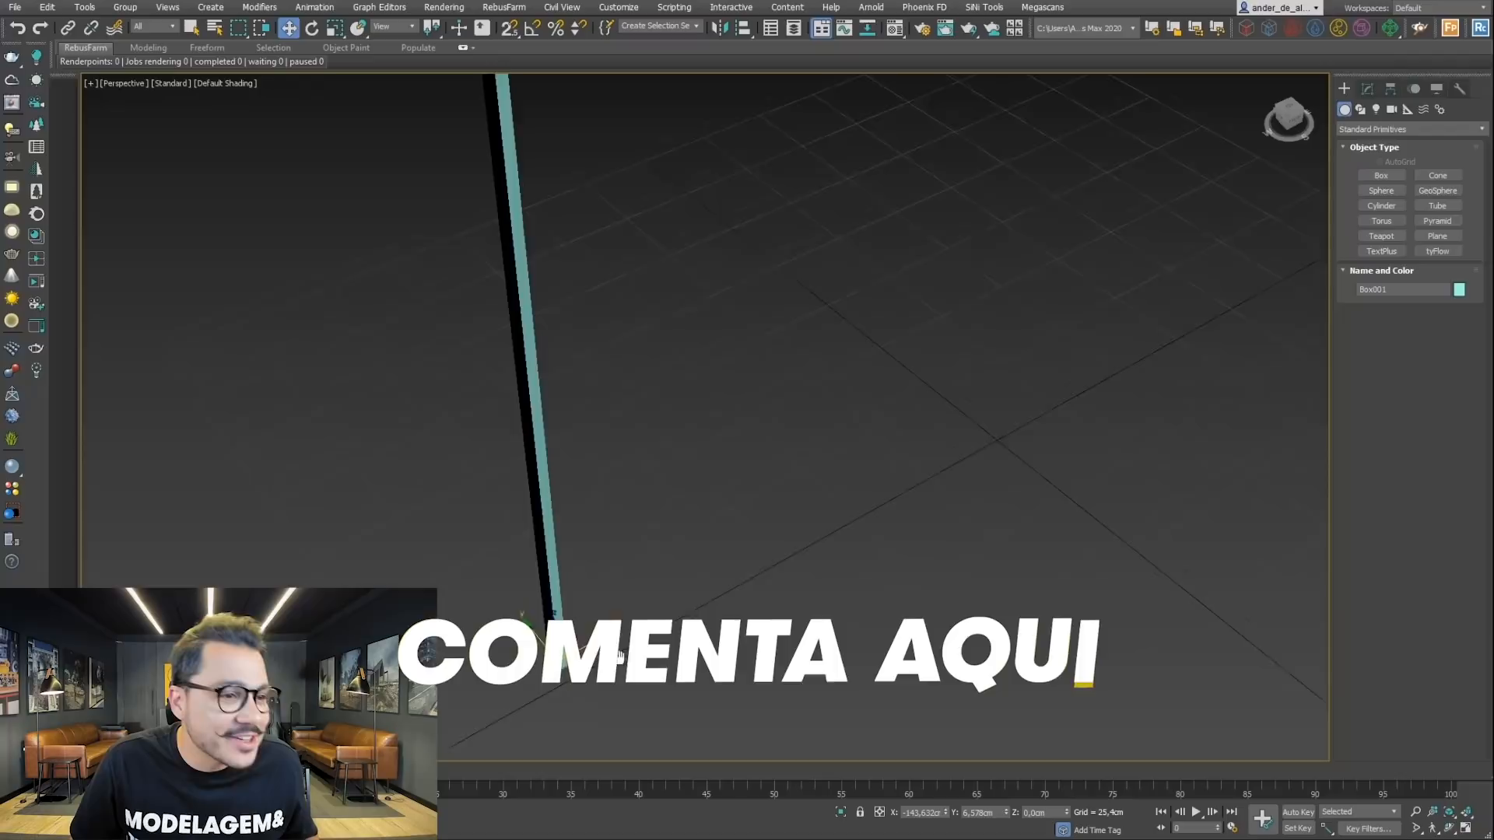
pyautogui.scroll(3, 607, 660)
pyautogui.keyDown('shift'); pyautogui.moveTo(572, 639); pyautogui.dragTo(605, 627); pyautogui.keyUp('shift')
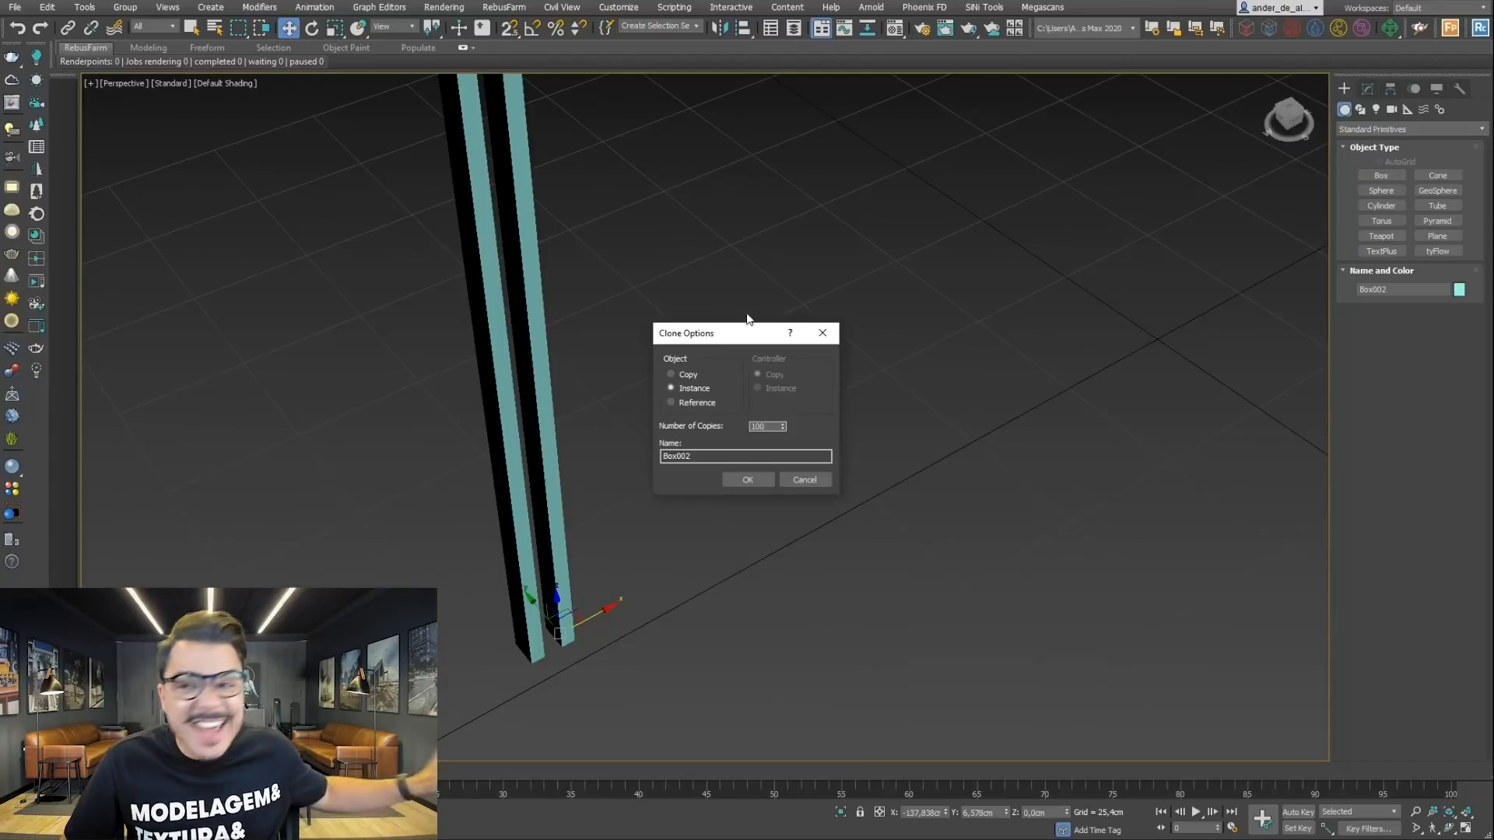
pyautogui.click(726, 478)
pyautogui.moveTo(767, 465); pyautogui.dragTo(723, 554, button='middle')
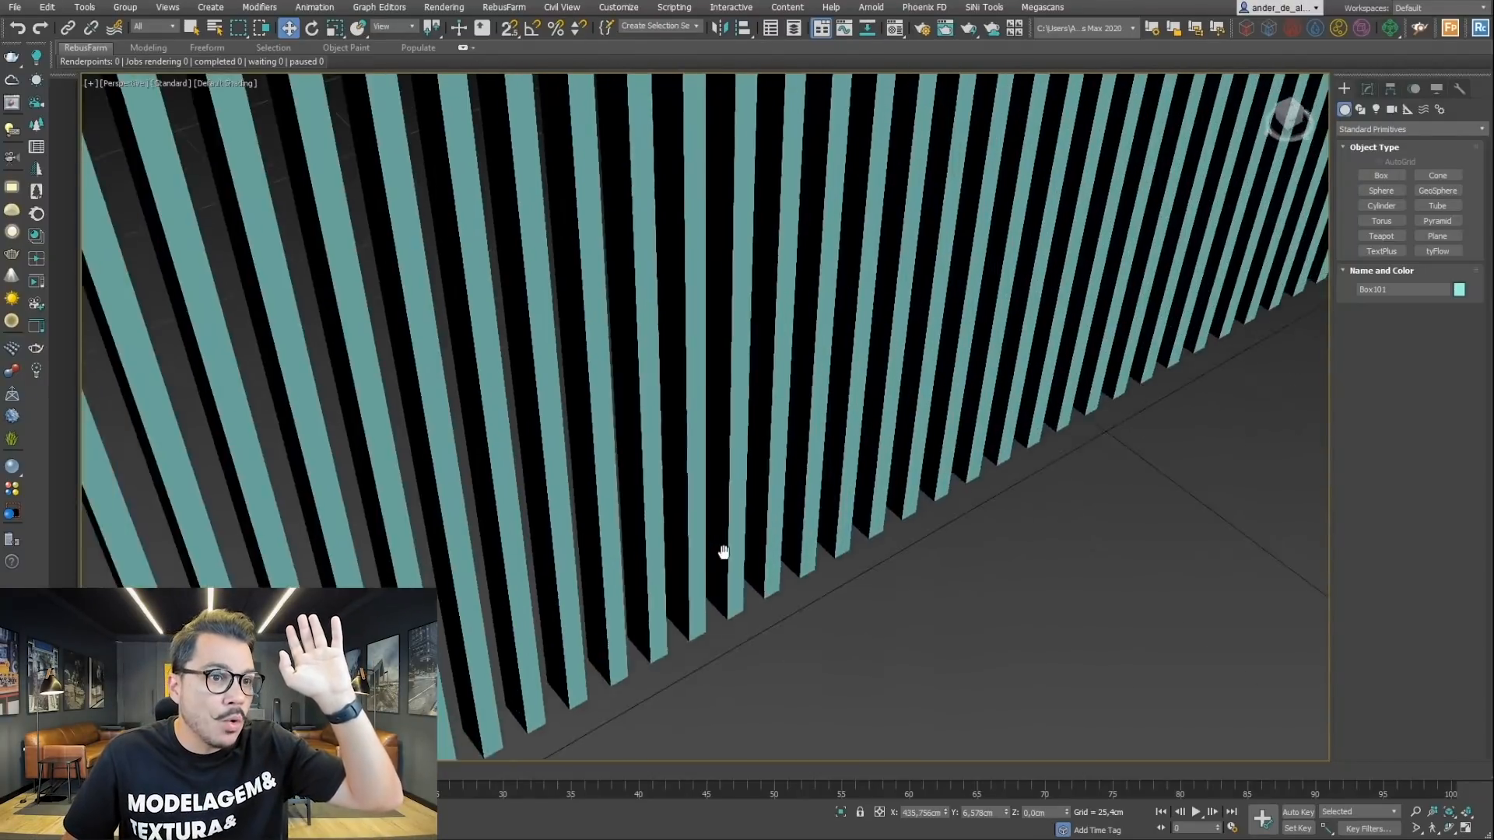
# Step: Frame the whole row of slats in the perspective view and clear the selection
pyautogui.scroll(-8, 814, 533)
pyautogui.moveTo(965, 466); pyautogui.dragTo(891, 524, button='middle')
pyautogui.scroll(4, 890, 525)
pyautogui.keyDown('alt'); pyautogui.moveTo(892, 575); pyautogui.dragTo(951, 599, button='middle'); pyautogui.keyUp('alt')
pyautogui.scroll(-5, 951, 600)
pyautogui.press('z')
pyautogui.moveTo(795, 522); pyautogui.dragTo(963, 502, button='middle')
pyautogui.scroll(-3, 964, 502)
pyautogui.click(188, 30)
pyautogui.click(225, 83)
pyautogui.click(652, 186)
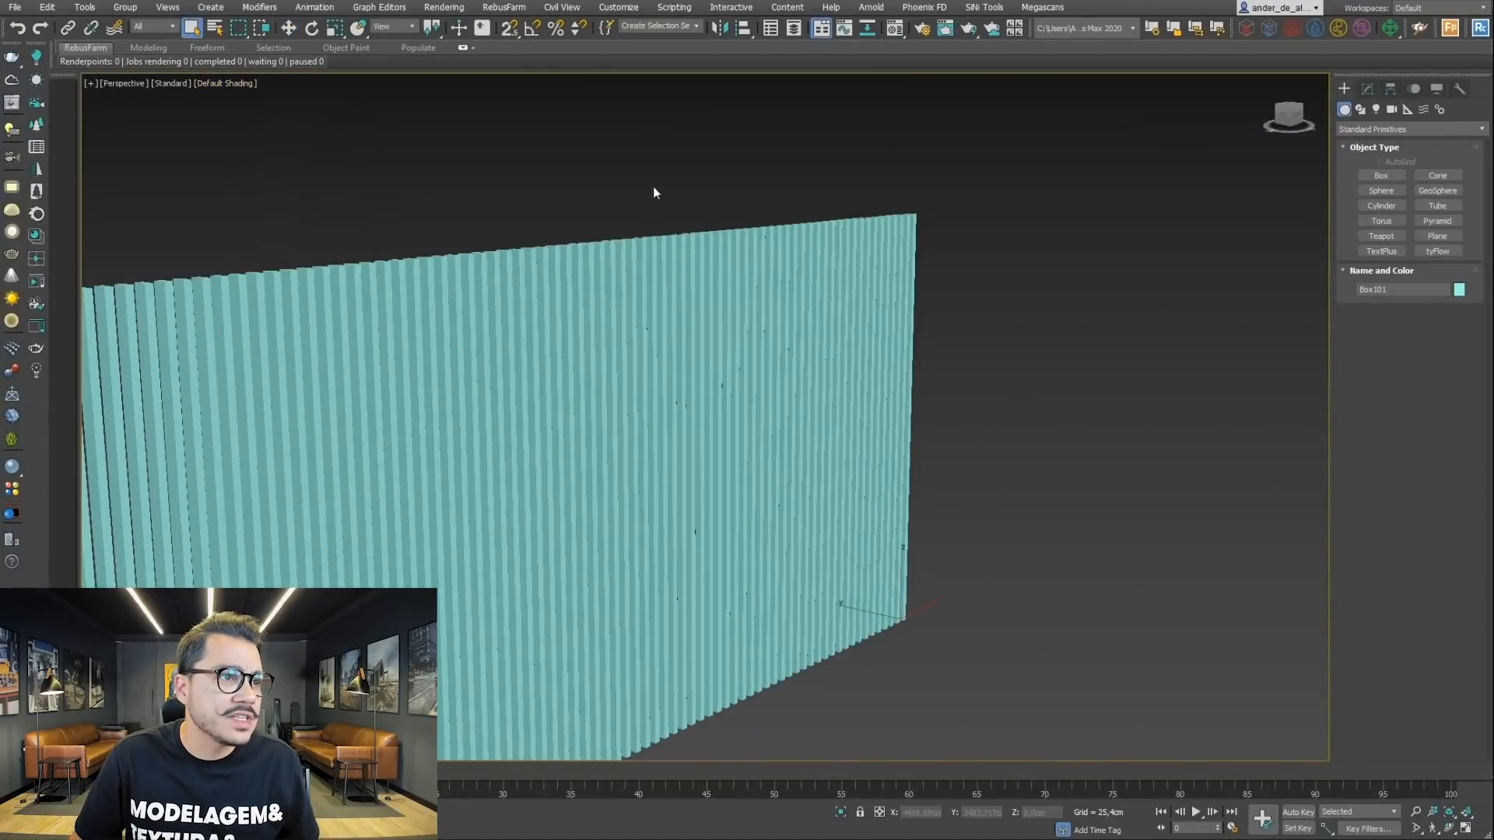
pyautogui.click(652, 185)
# Step: Hide the grid in the perspective view around the slatted panel
pyautogui.scroll(-3, 692, 269)
pyautogui.moveTo(704, 363); pyautogui.dragTo(981, 326, button='middle')
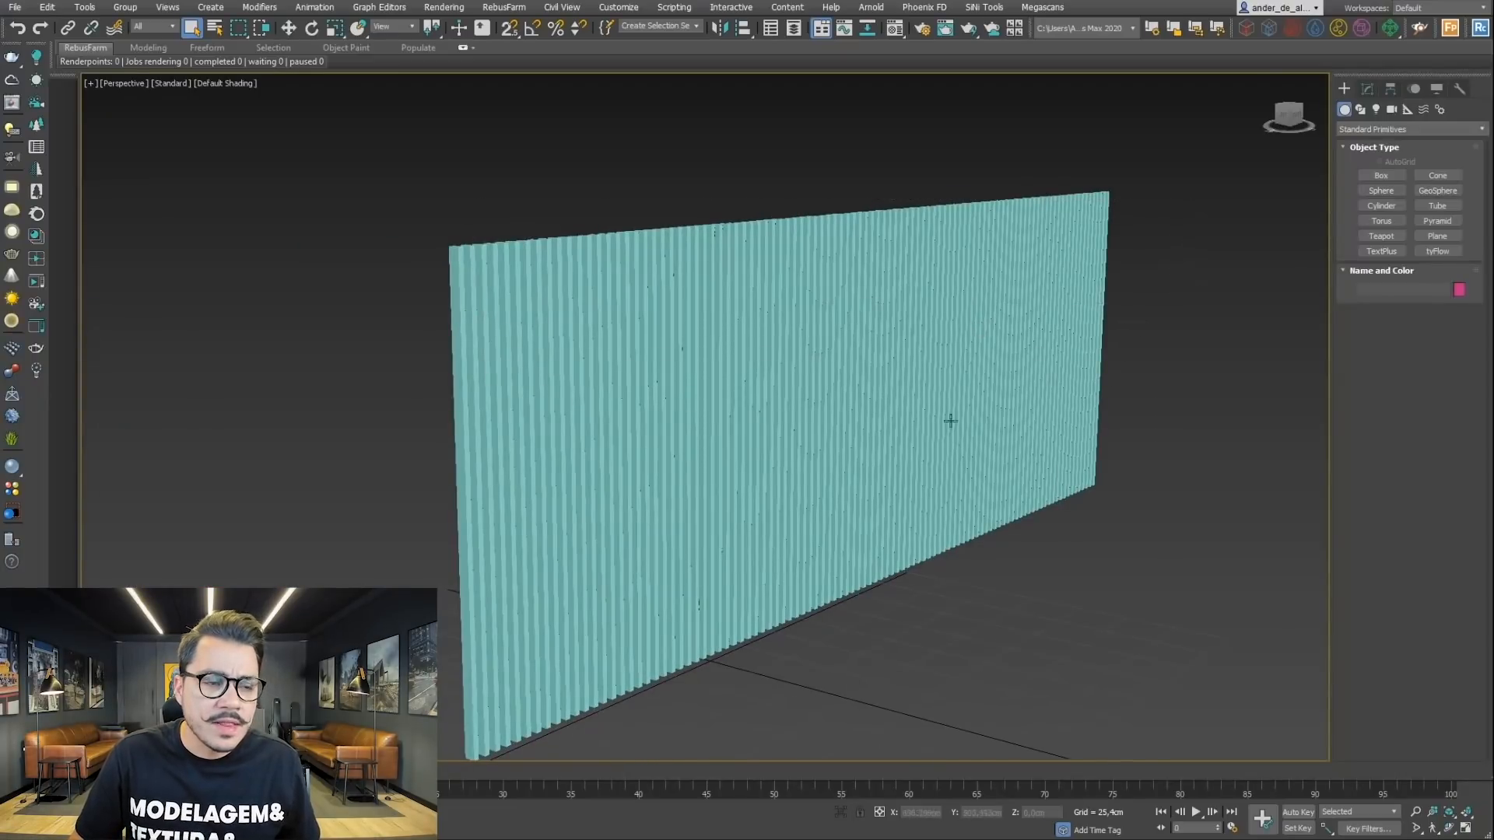
pyautogui.keyDown('alt'); pyautogui.moveTo(950, 421); pyautogui.dragTo(717, 503, button='middle'); pyautogui.keyUp('alt')
pyautogui.press('g')
pyautogui.scroll(2, 754, 500)
pyautogui.scroll(-3, 695, 513)
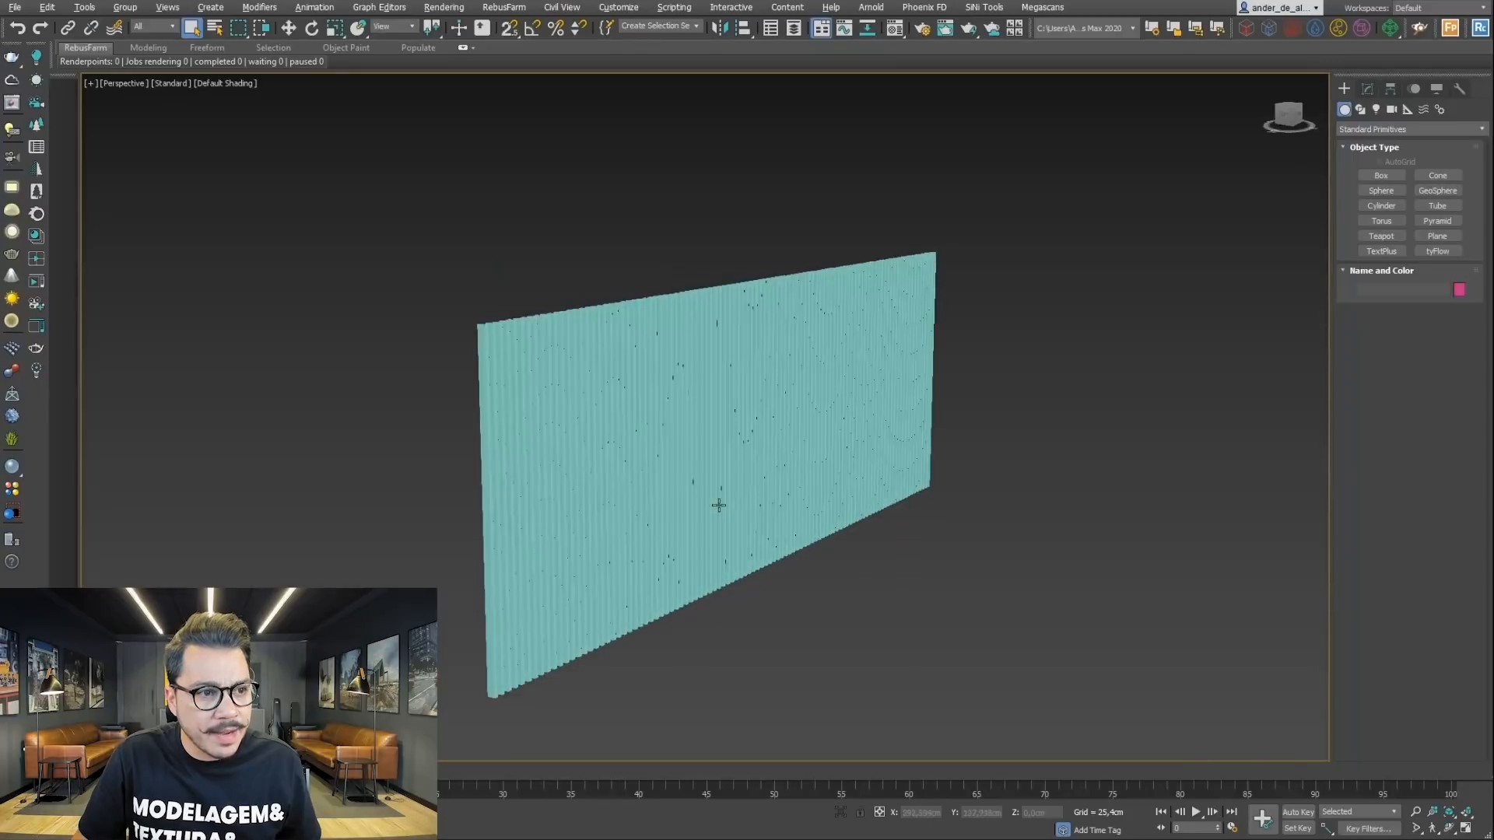
# Step: Select all the slats and change their object color to green
pyautogui.scroll(5, 657, 454)
pyautogui.keyDown('alt'); pyautogui.moveTo(575, 534); pyautogui.dragTo(664, 467, button='middle'); pyautogui.keyUp('alt')
pyautogui.scroll(-5, 654, 517)
pyautogui.scroll(3, 663, 467)
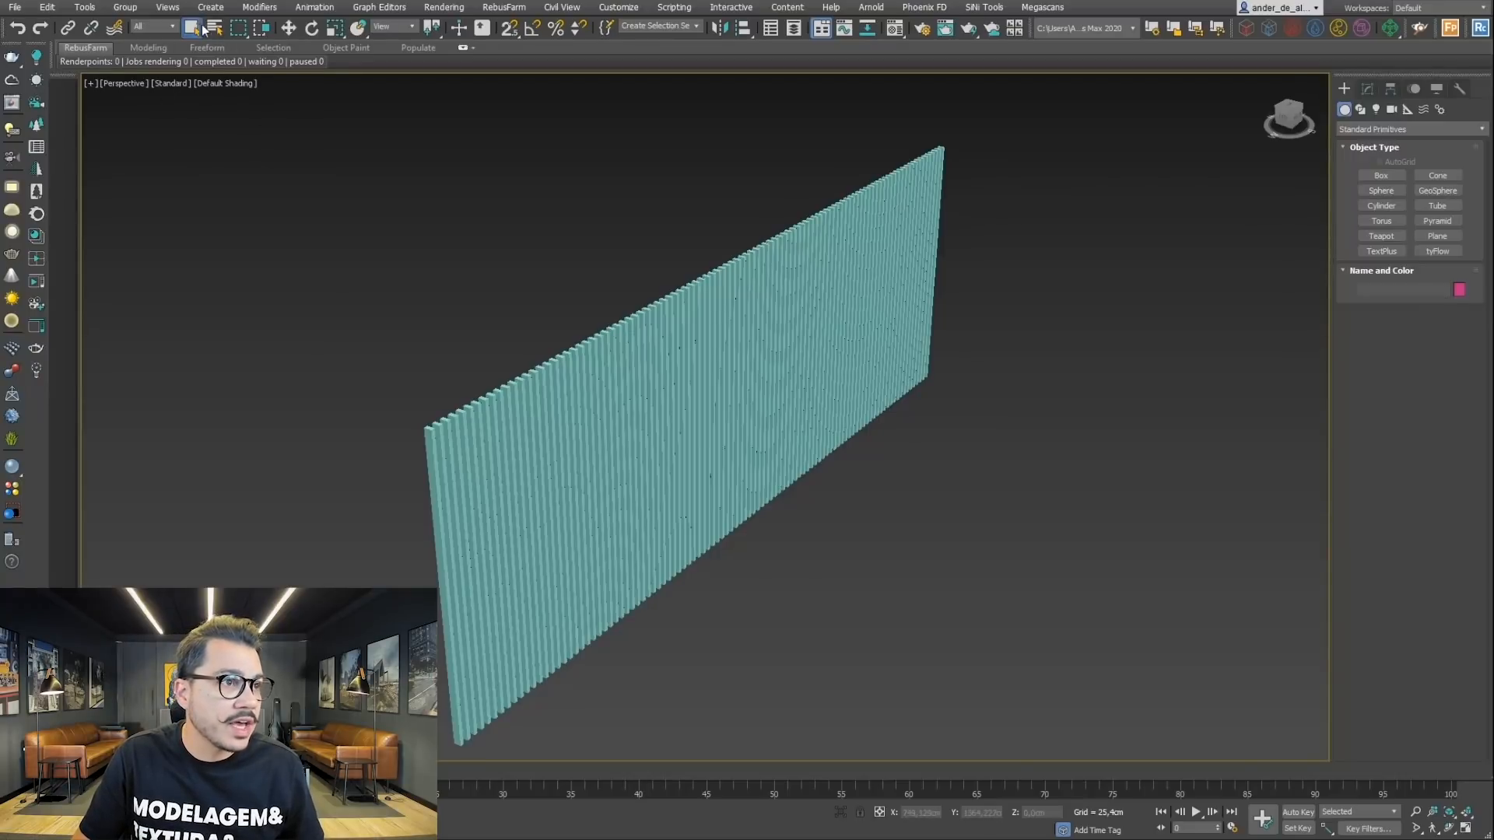
pyautogui.hotkey('ctrl', 'a')
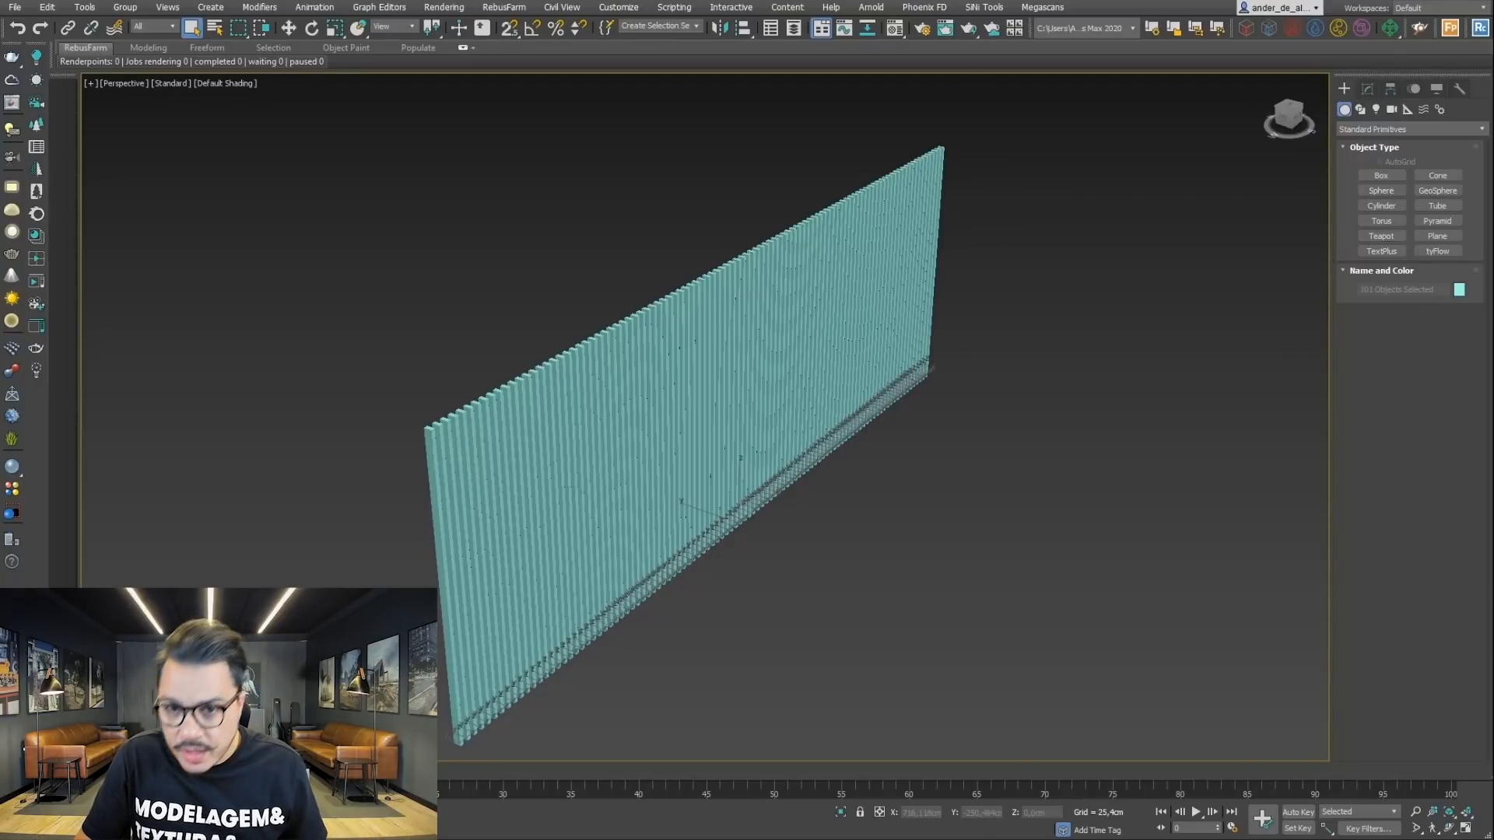
pyautogui.click(1459, 289)
pyautogui.moveTo(1054, 337); pyautogui.dragTo(396, 158)
pyautogui.click(321, 232)
pyautogui.click(451, 340)
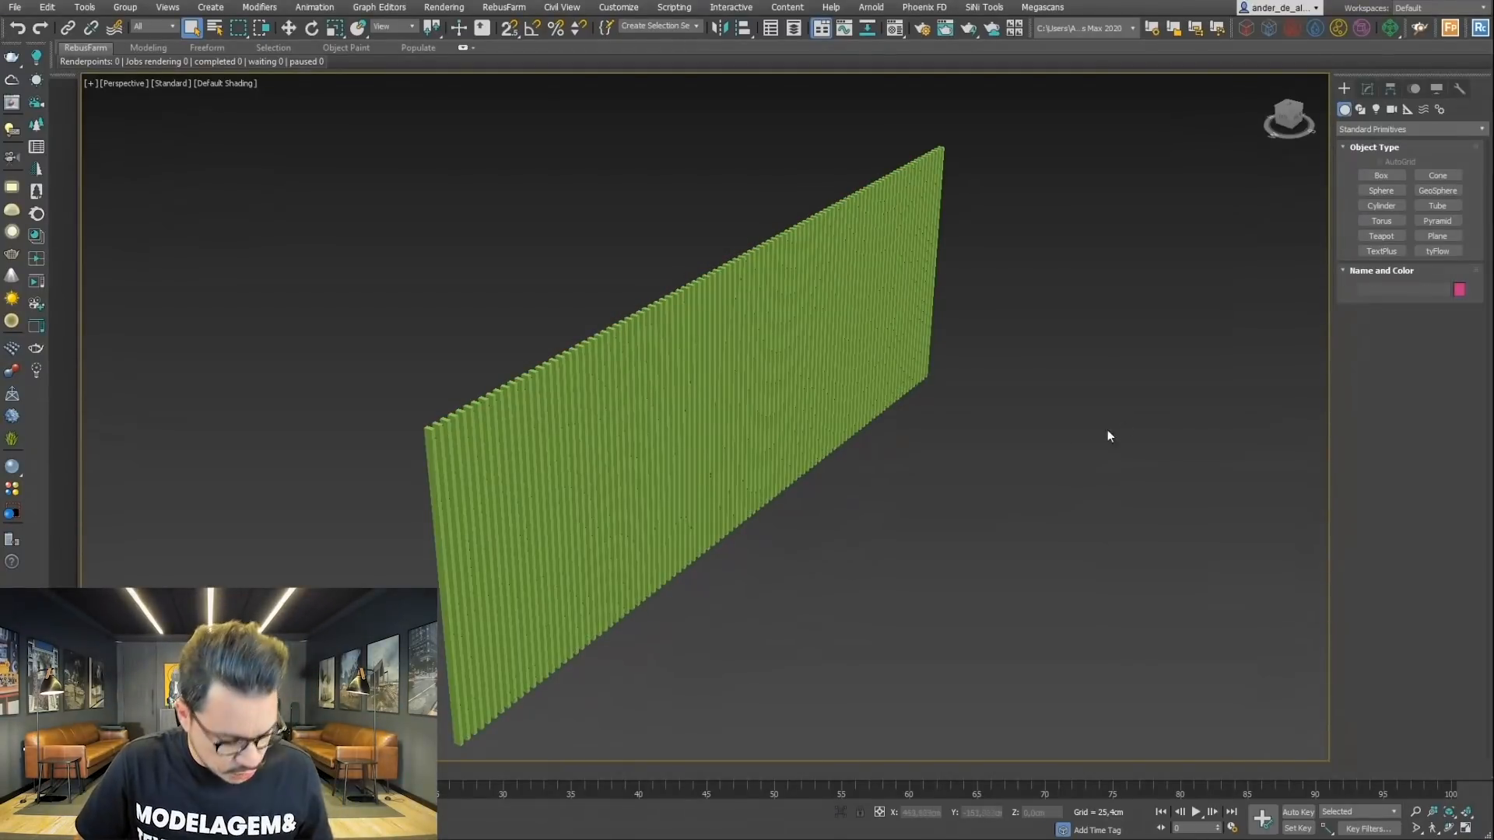
# Step: Change the first sample material to CoronaMtl and load AmatiMDF.jpg into its diffuse color through a CoronaBitmap
pyautogui.keyDown('alt'); pyautogui.moveTo(930, 472); pyautogui.dragTo(996, 489, button='middle'); pyautogui.keyUp('alt')
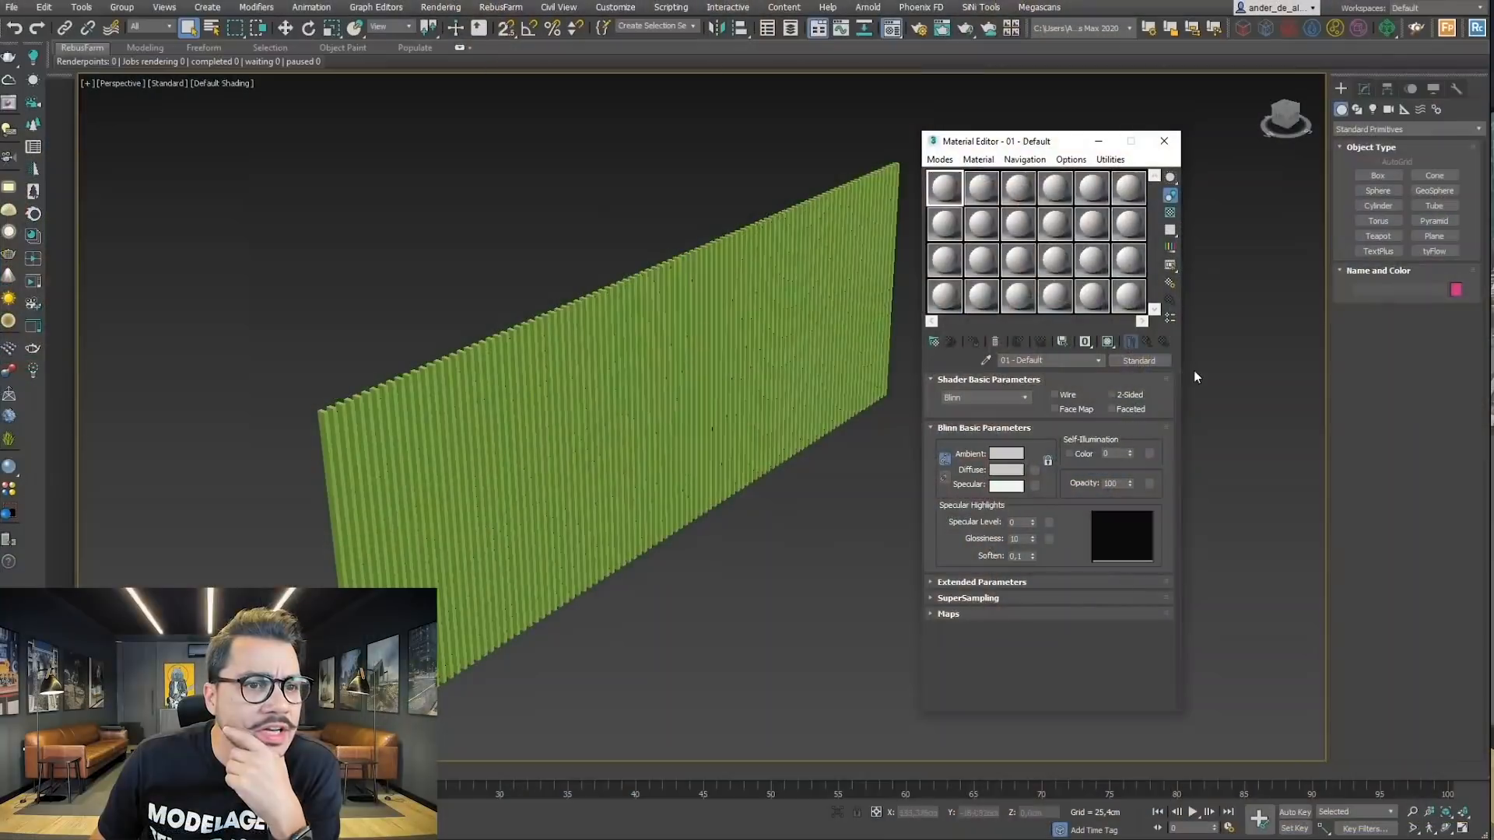
pyautogui.click(1141, 360)
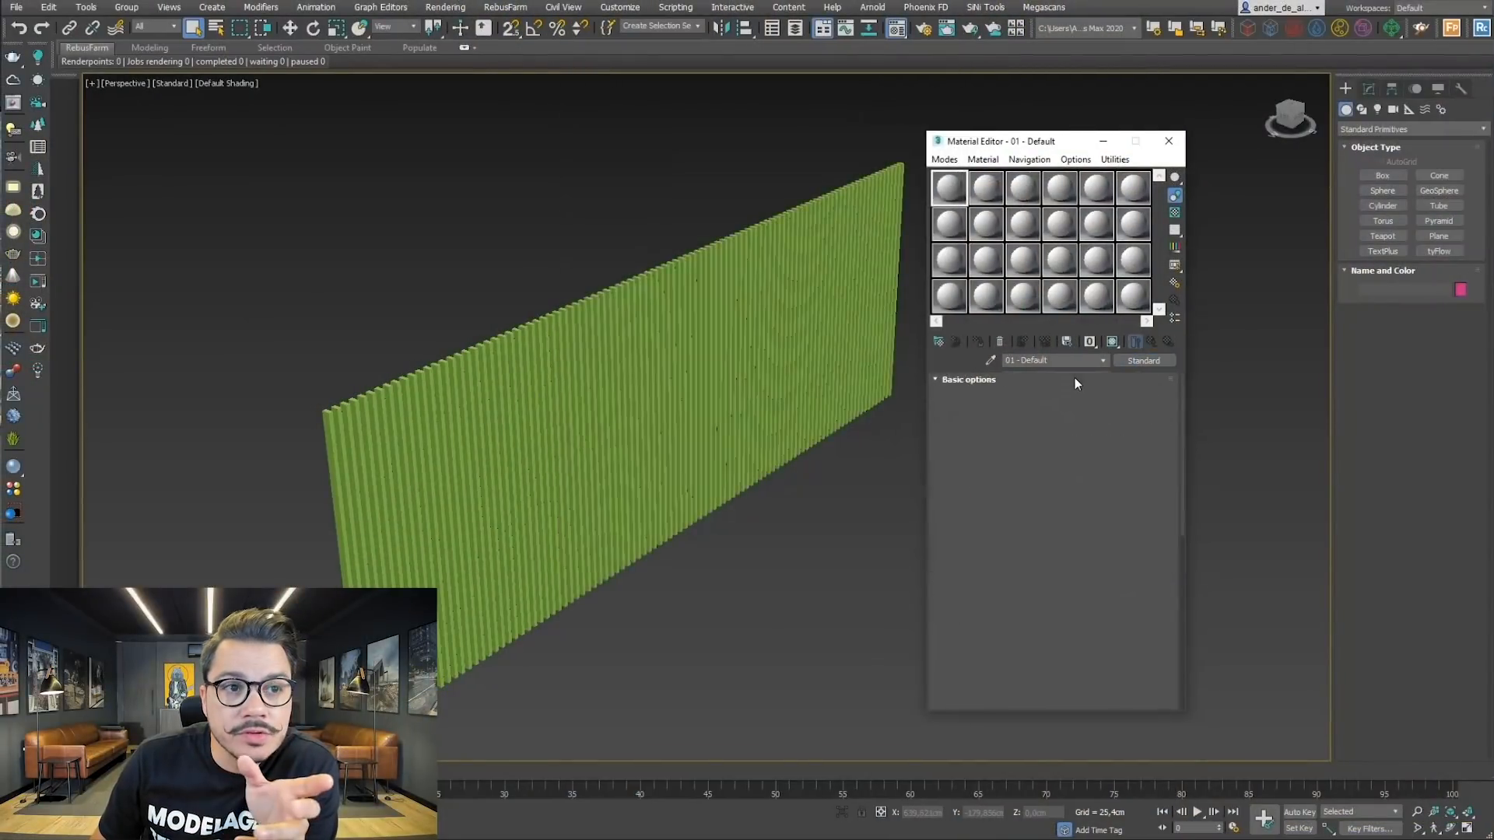
pyautogui.click(1133, 402)
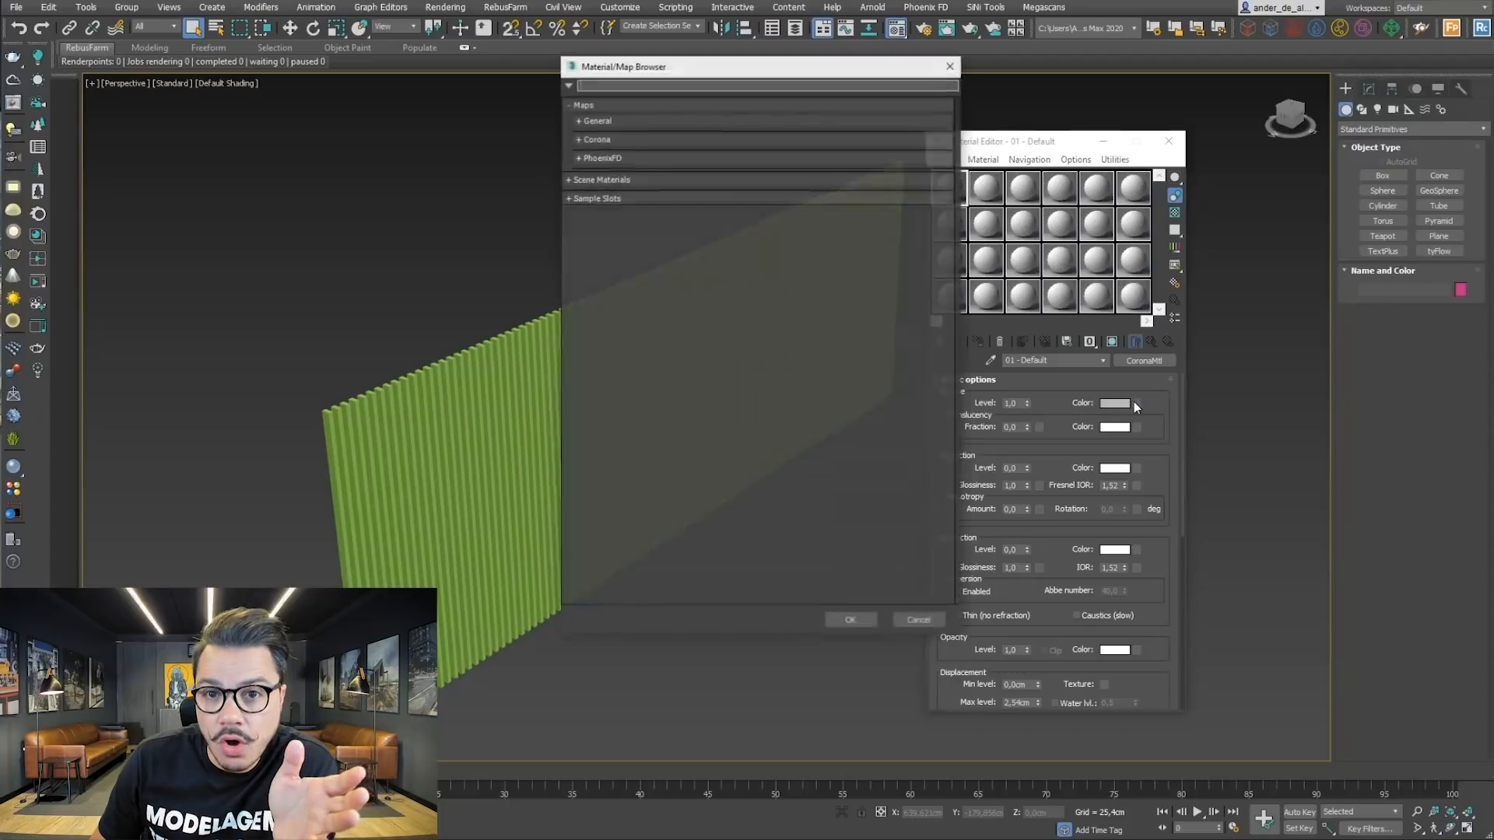
pyautogui.click(639, 141)
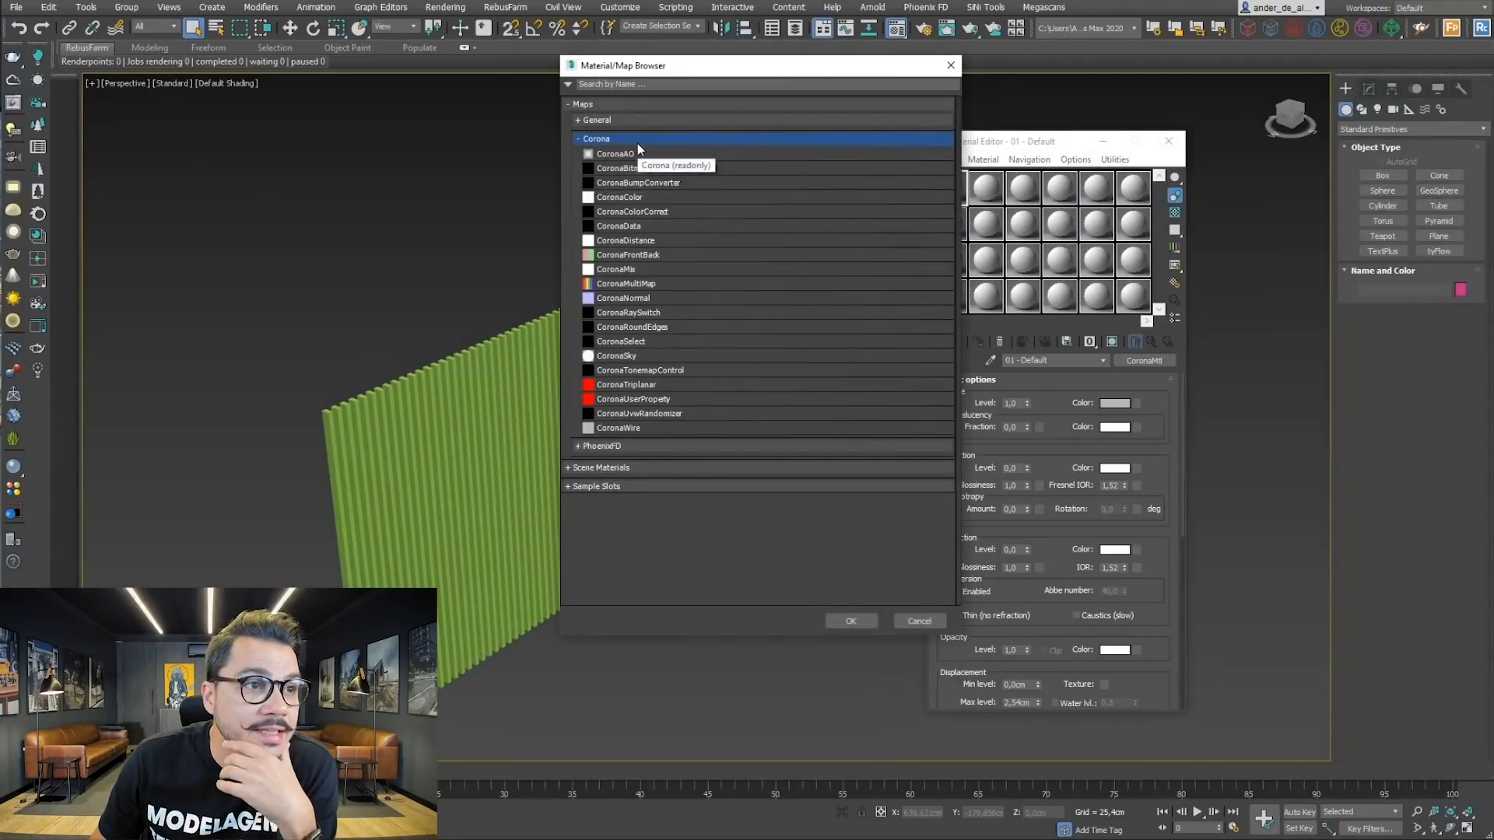
pyautogui.doubleClick(652, 178)
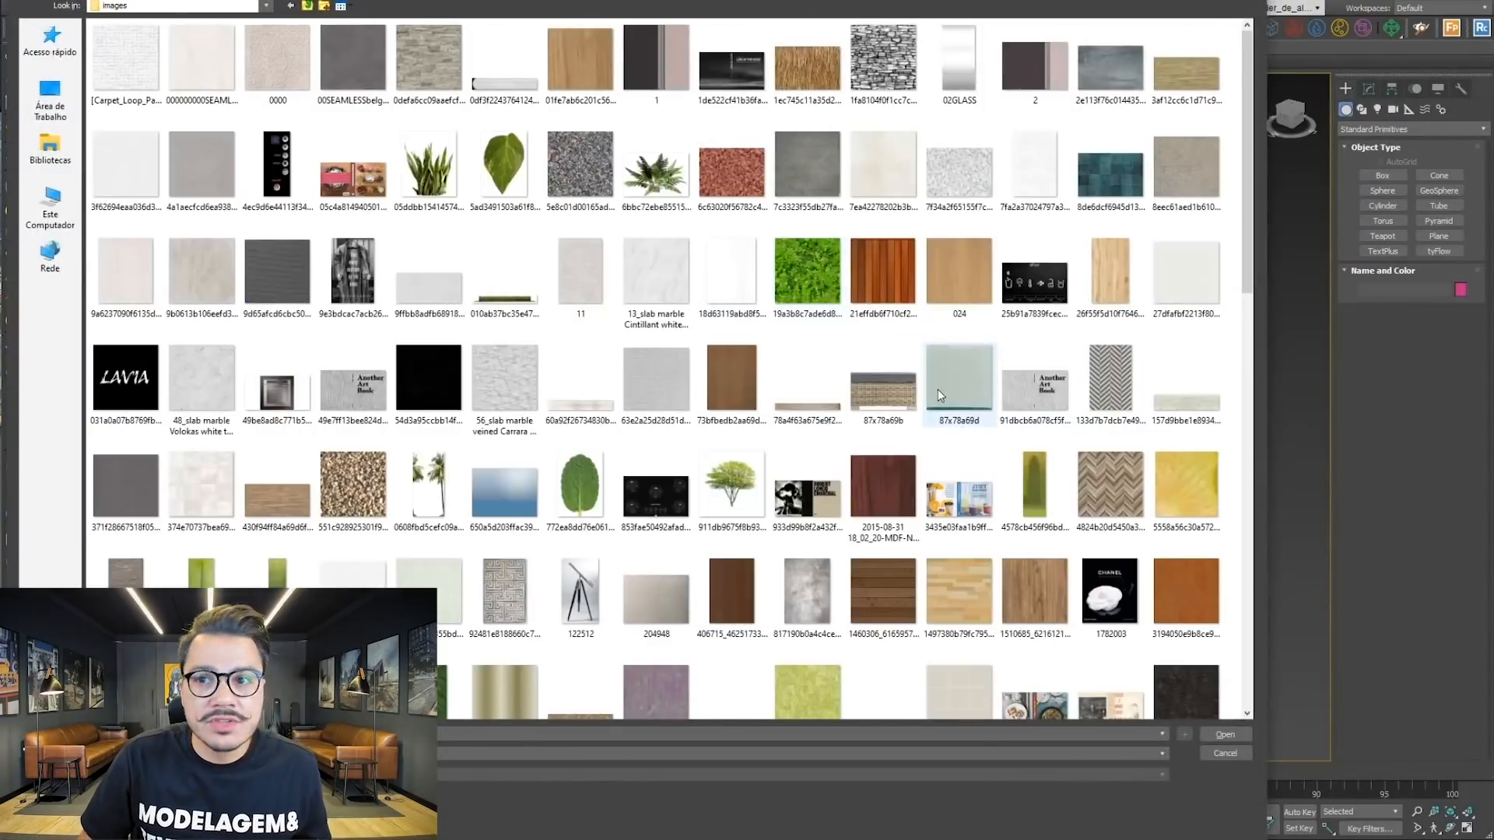
pyautogui.scroll(-2, 1023, 451)
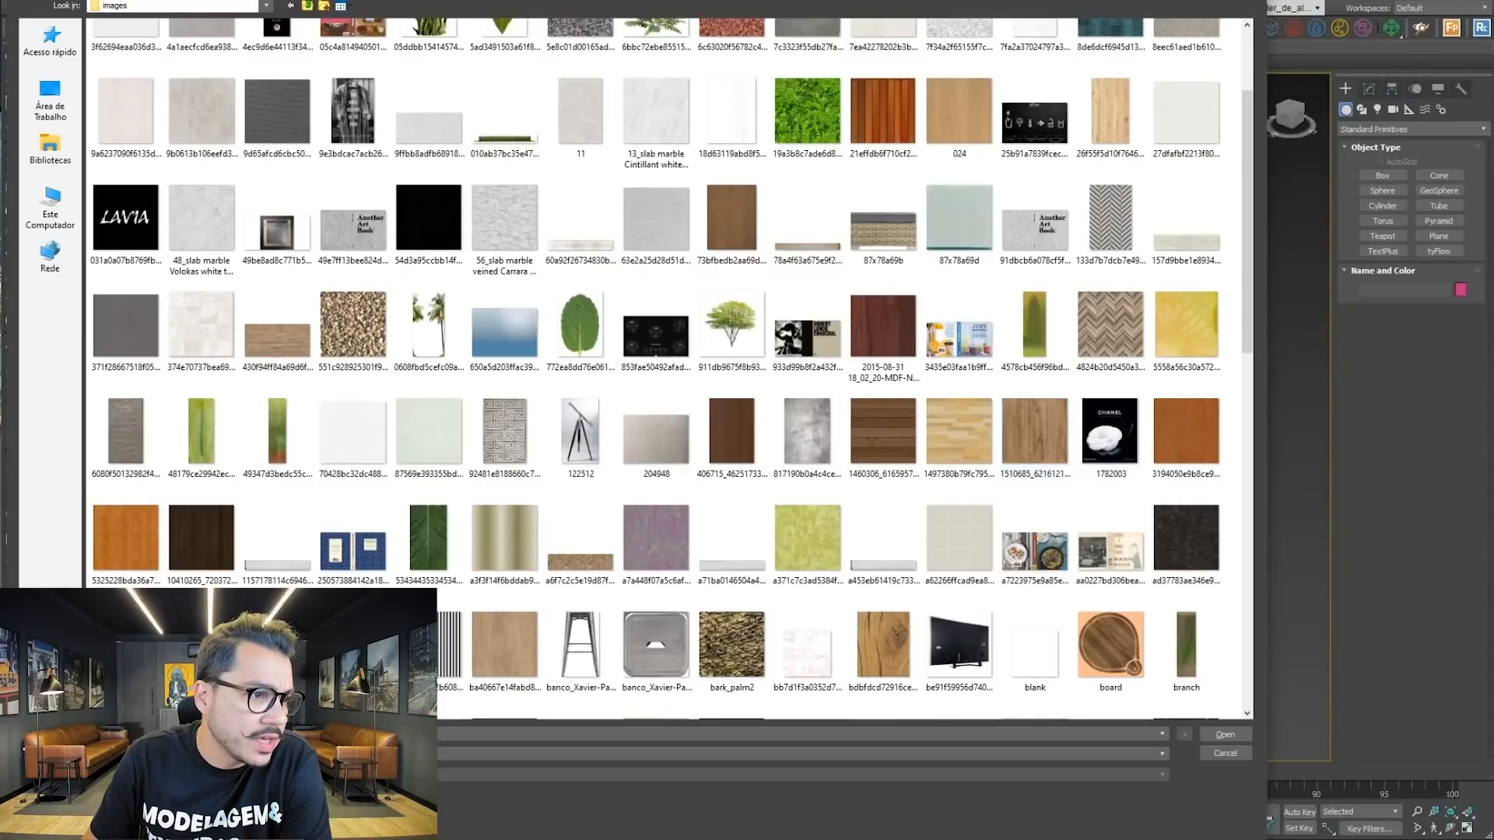
pyautogui.click(1239, 736)
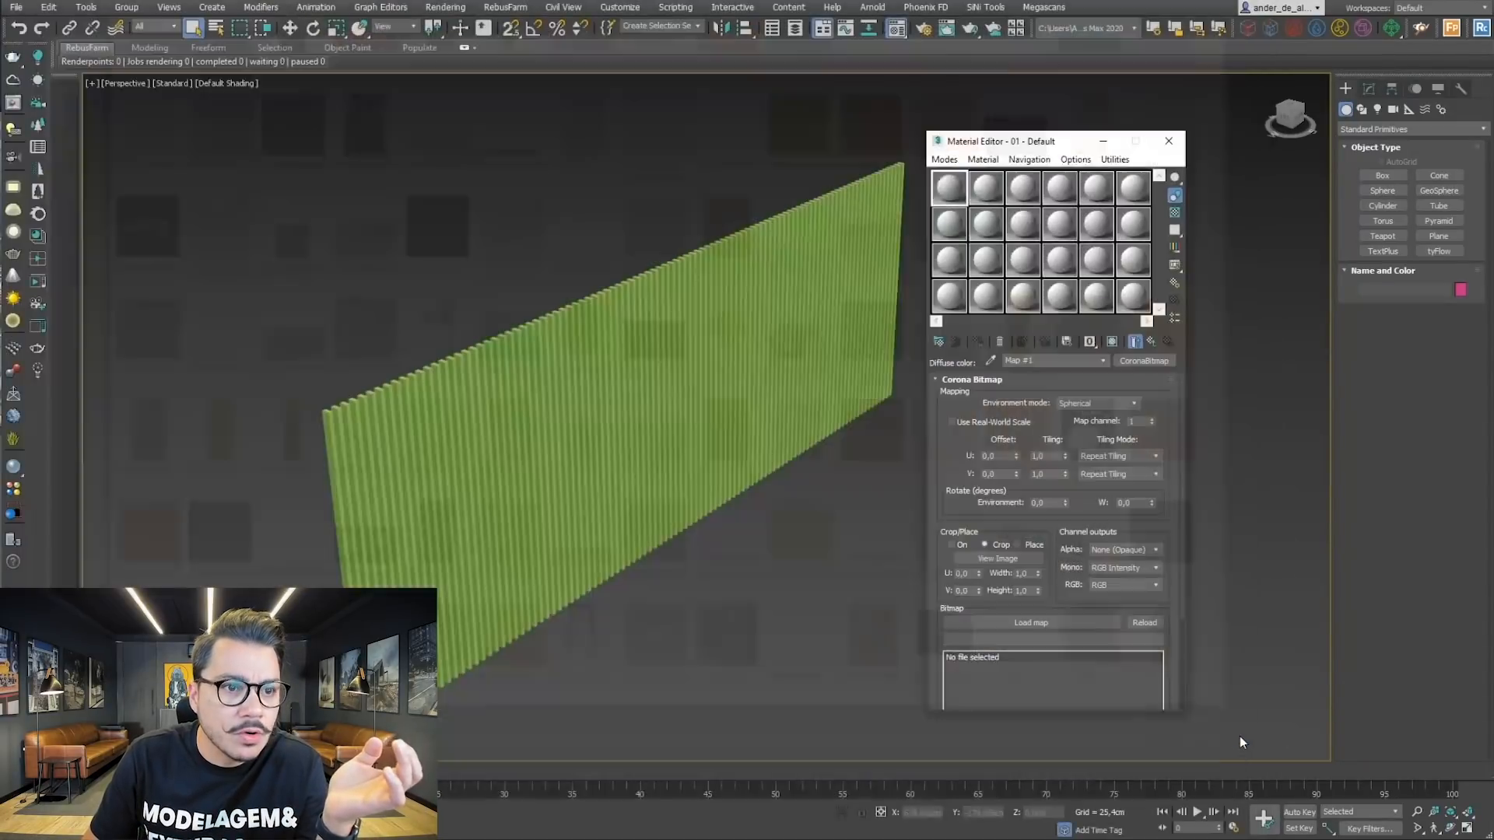
# Step: Assign the wood material to all the slats, show its texture in the viewport and minimize the Material Editor
pyautogui.click(915, 148)
pyautogui.hotkey('ctrl', 'a')
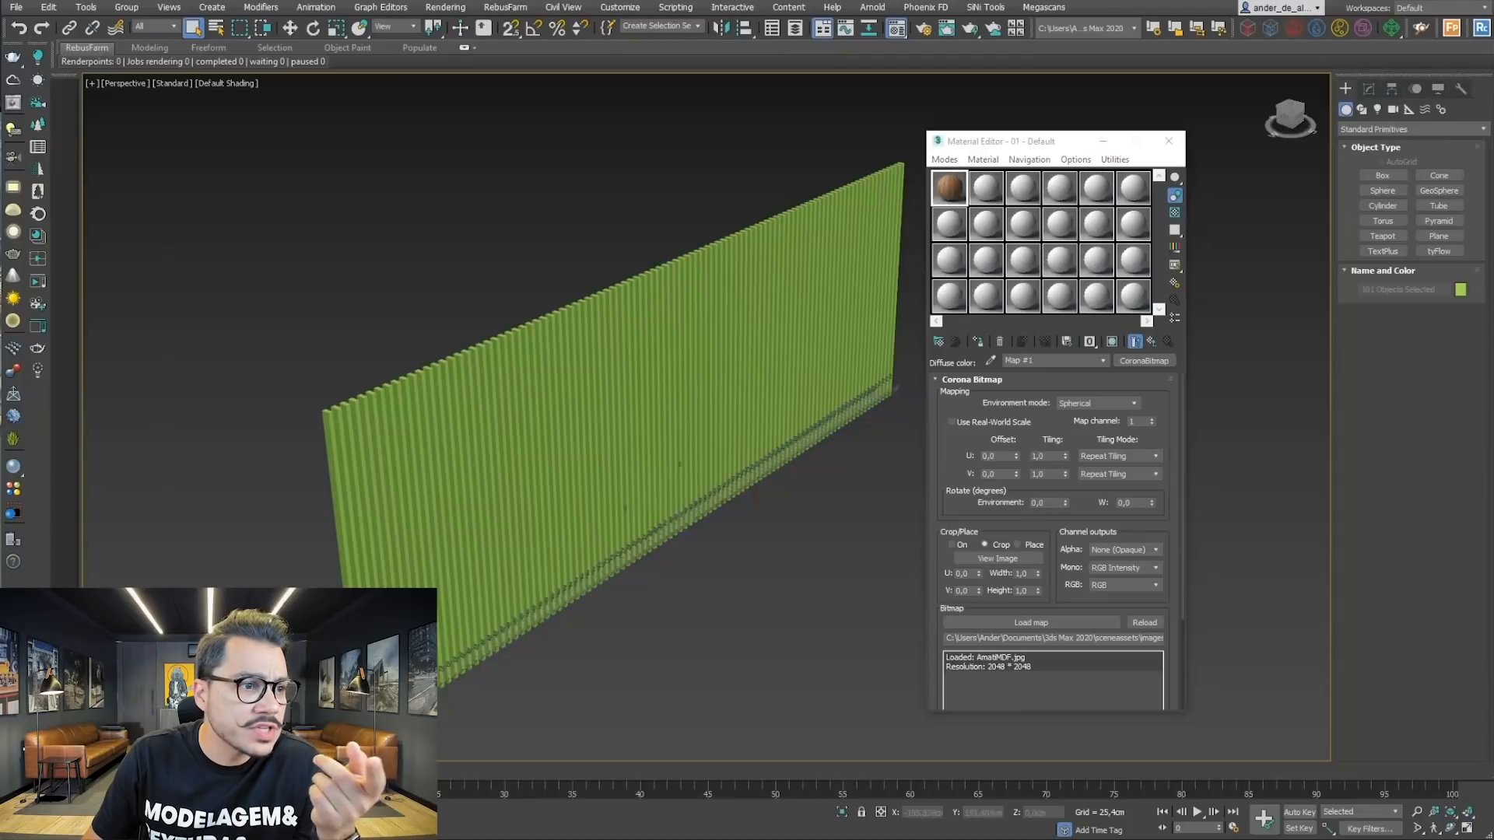
pyautogui.click(978, 343)
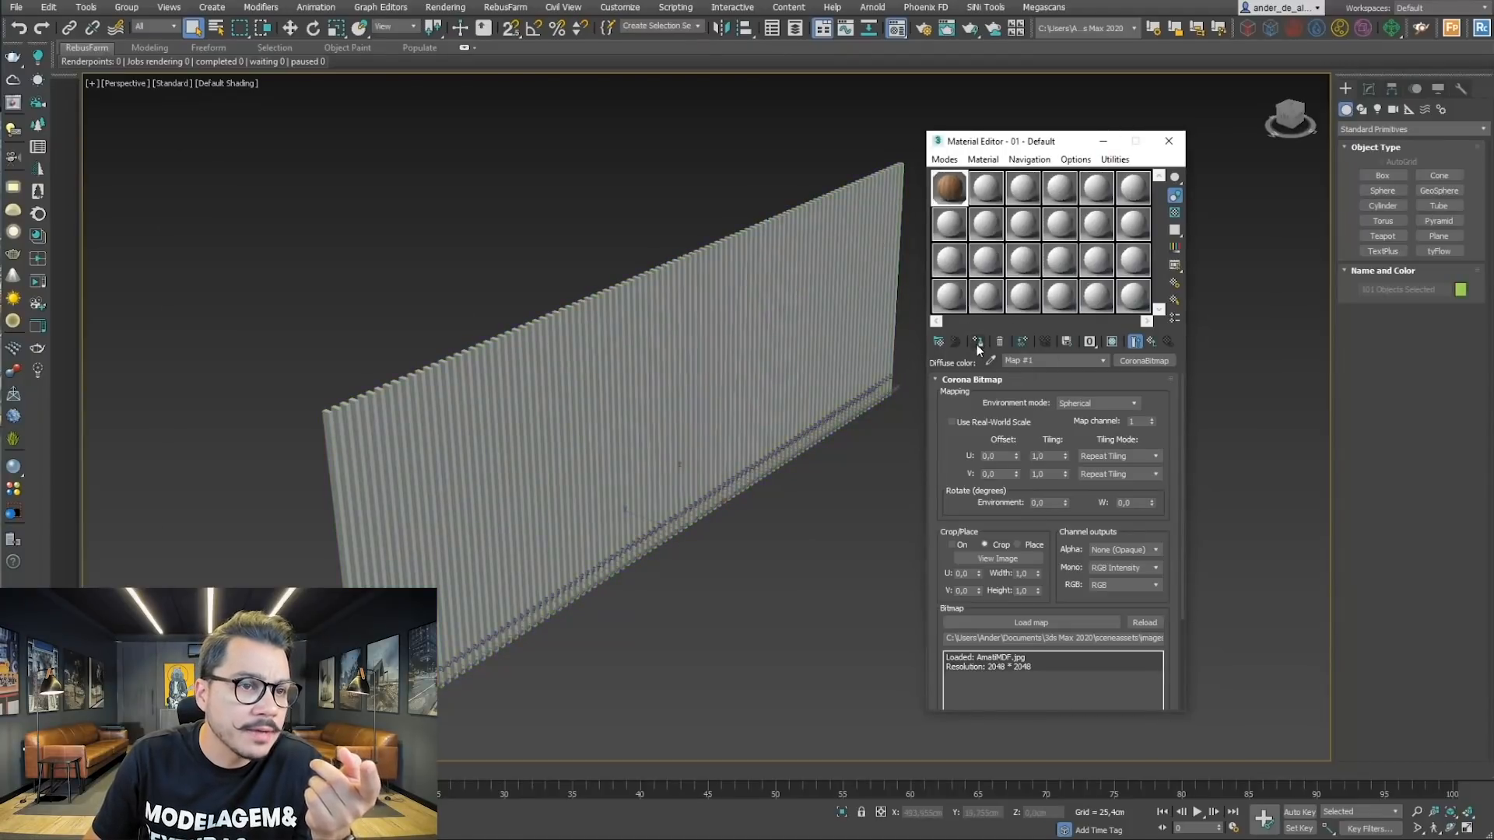
pyautogui.click(1111, 342)
pyautogui.scroll(4, 528, 417)
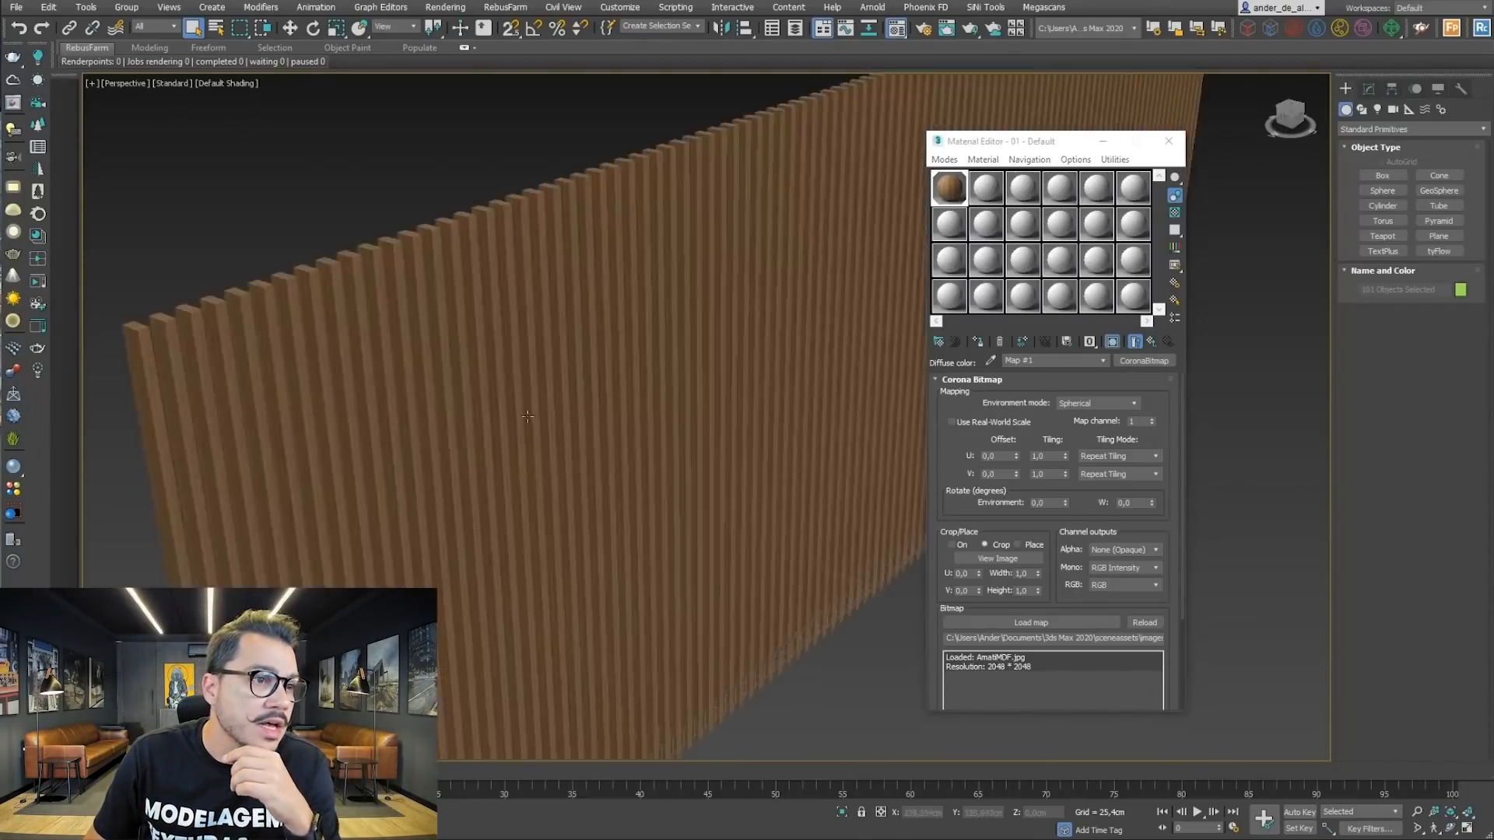
pyautogui.scroll(4, 440, 402)
pyautogui.click(1103, 142)
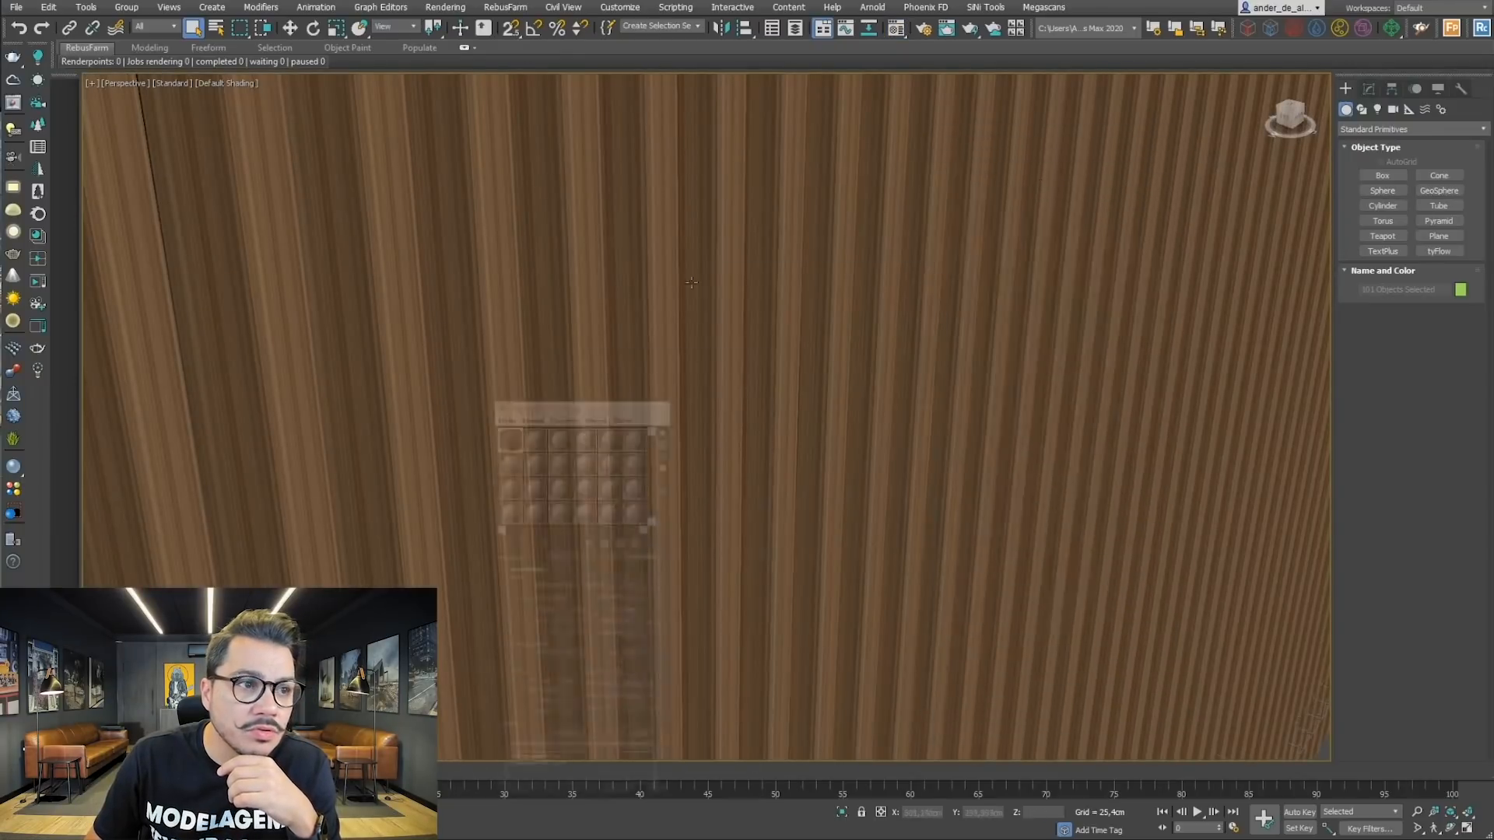
# Step: Apply a UVW Map modifier to all the selected slats
pyautogui.scroll(-8, 925, 384)
pyautogui.moveTo(927, 383); pyautogui.dragTo(924, 384, button='middle')
pyautogui.moveTo(925, 384); pyautogui.dragTo(825, 403, button='middle')
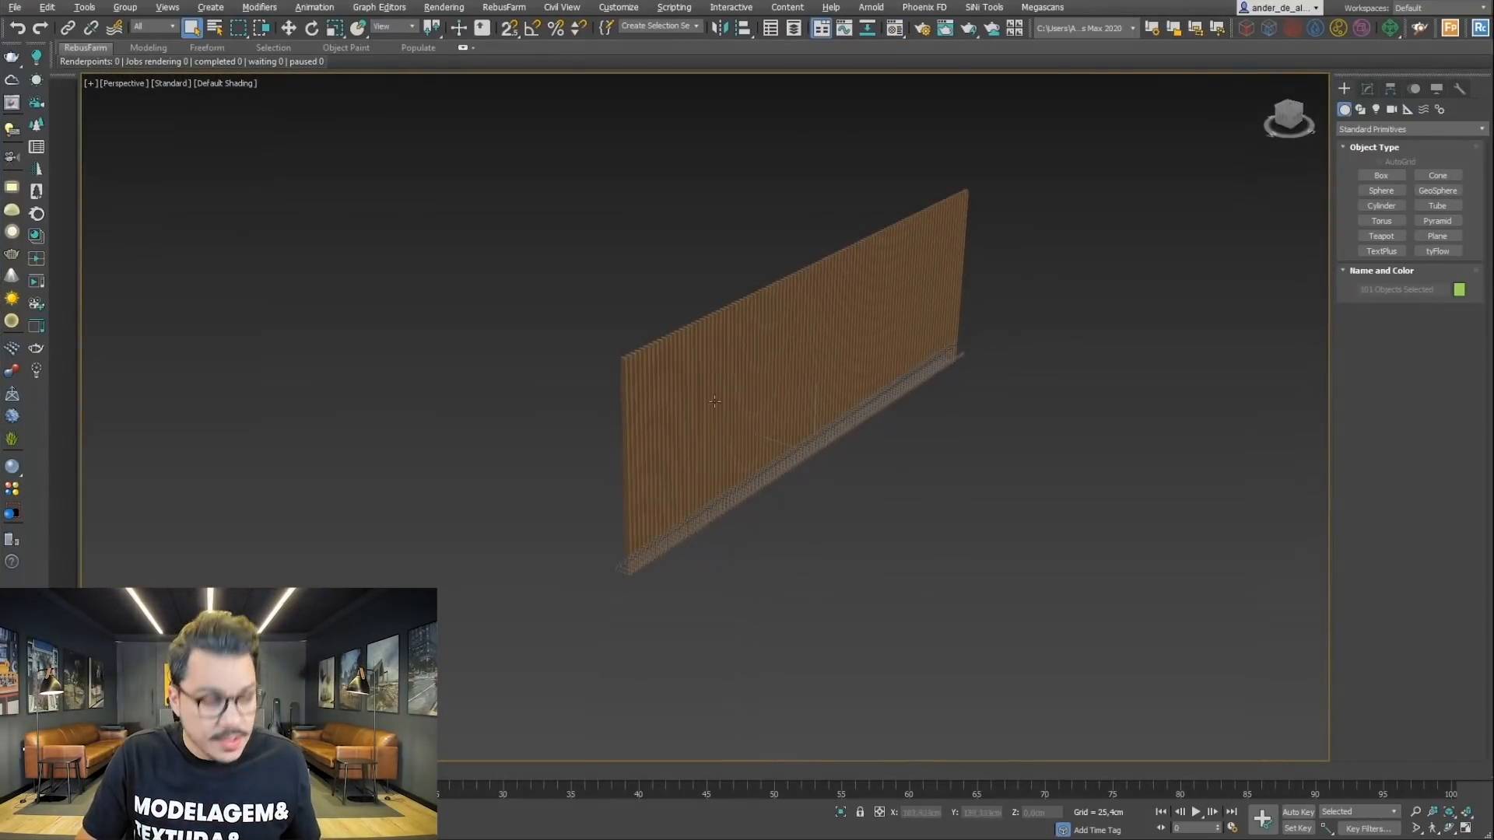
pyautogui.keyDown('alt'); pyautogui.moveTo(965, 398); pyautogui.dragTo(694, 381, button='middle'); pyautogui.keyUp('alt')
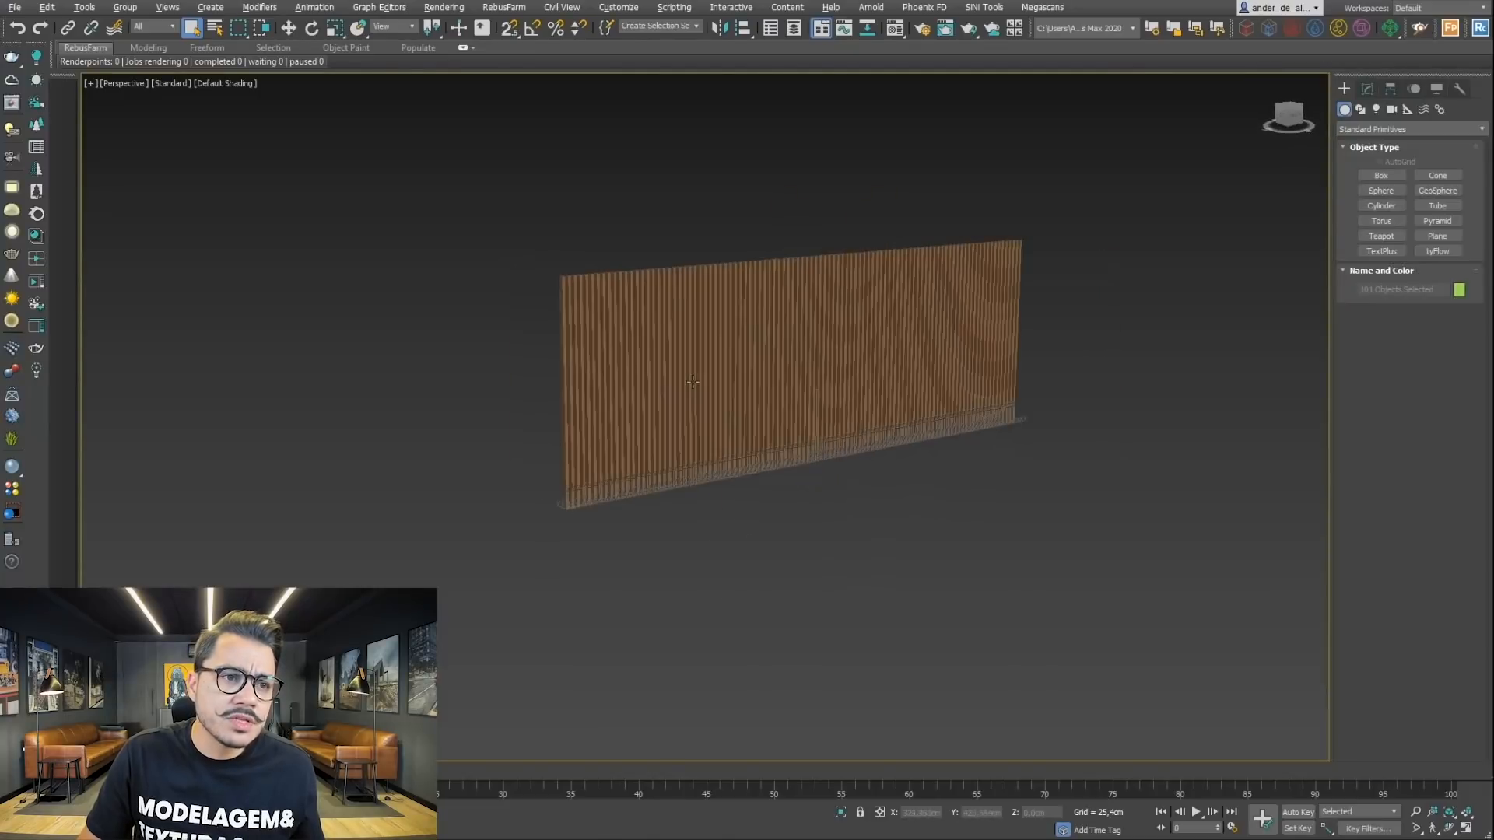
pyautogui.scroll(5, 720, 307)
pyautogui.scroll(-3, 720, 307)
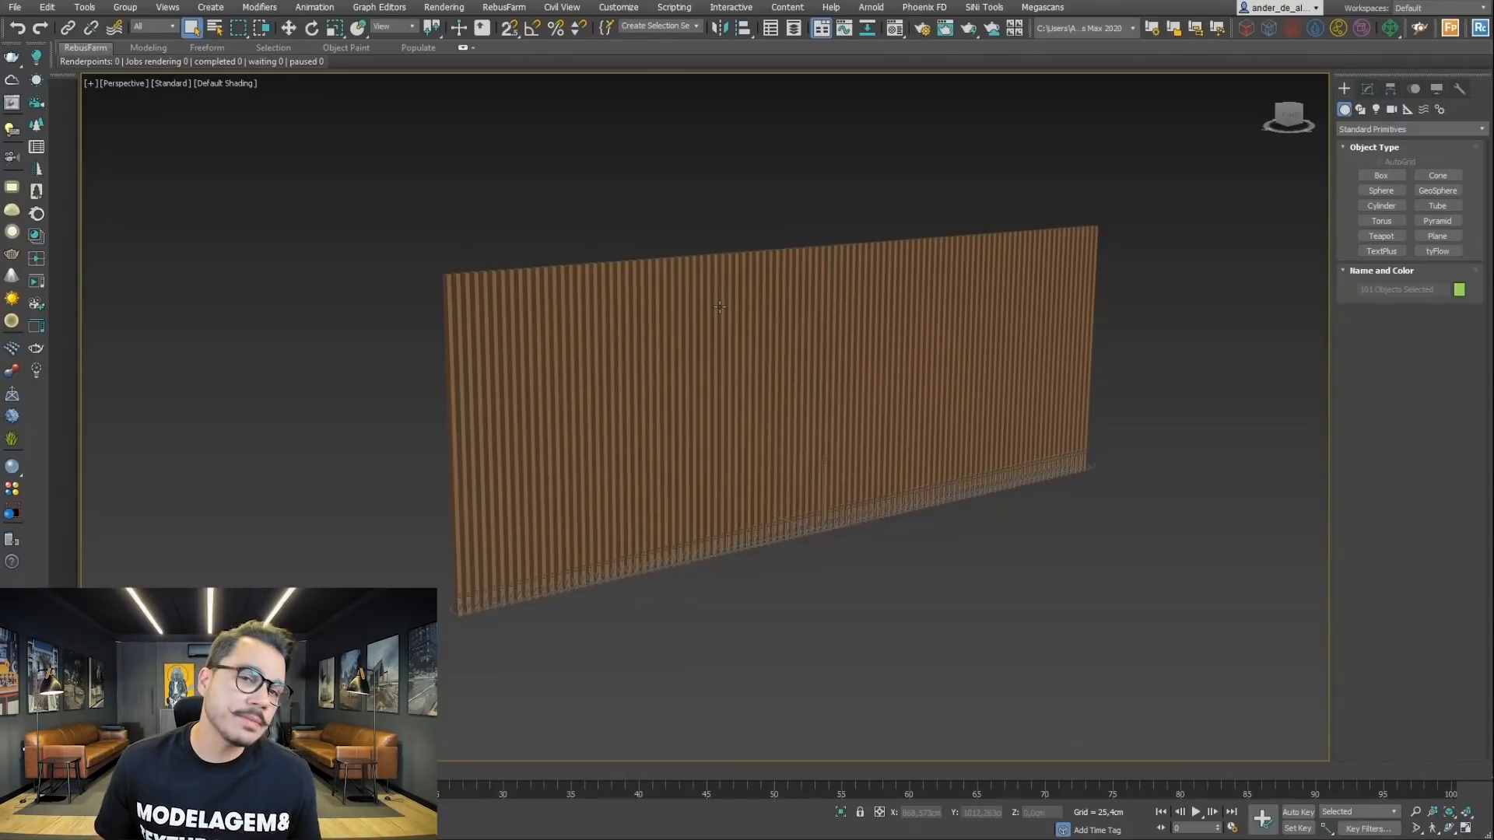
pyautogui.click(264, 8)
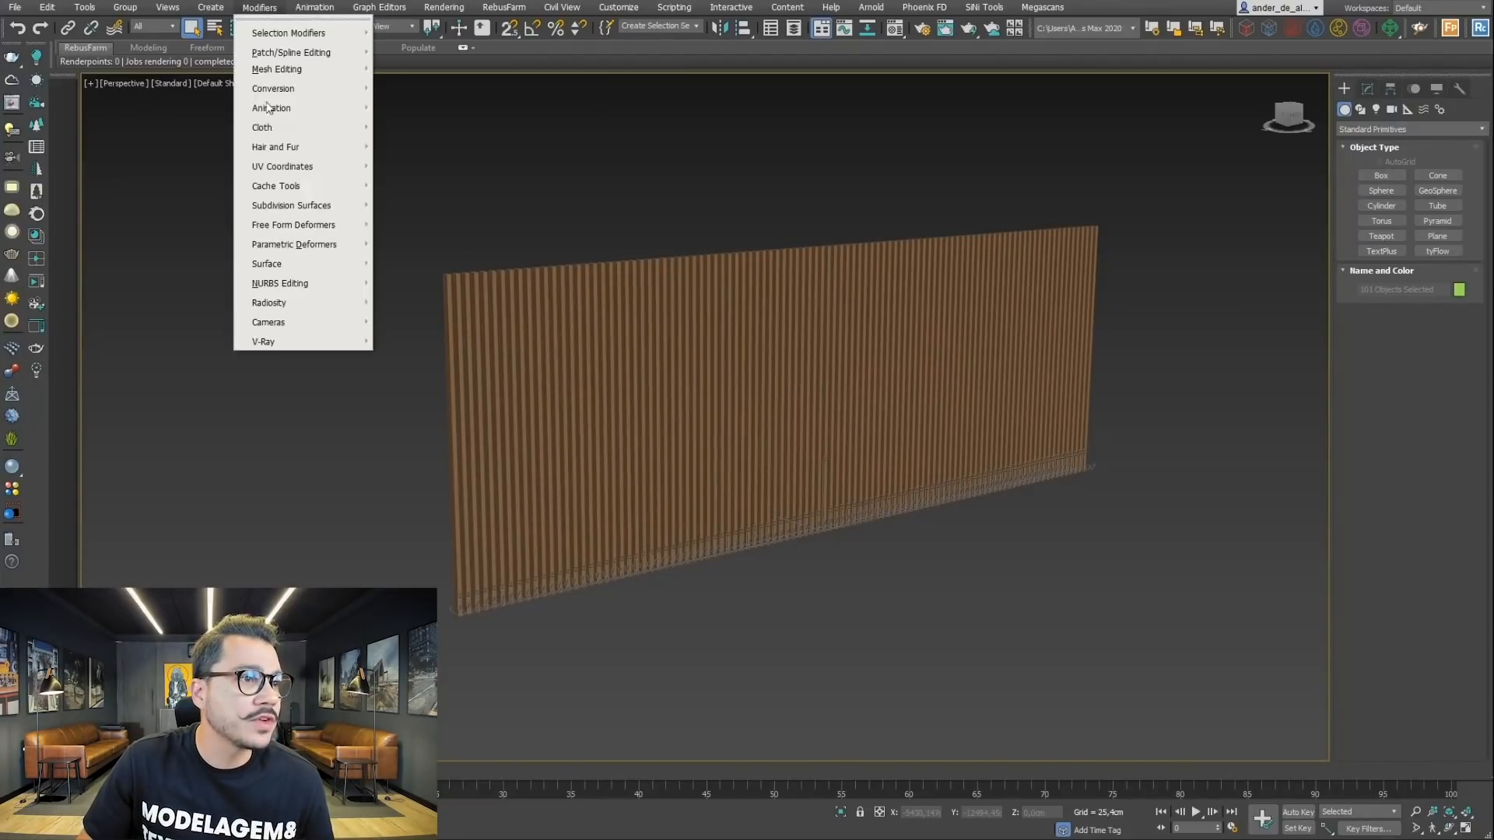
pyautogui.moveTo(276, 168)
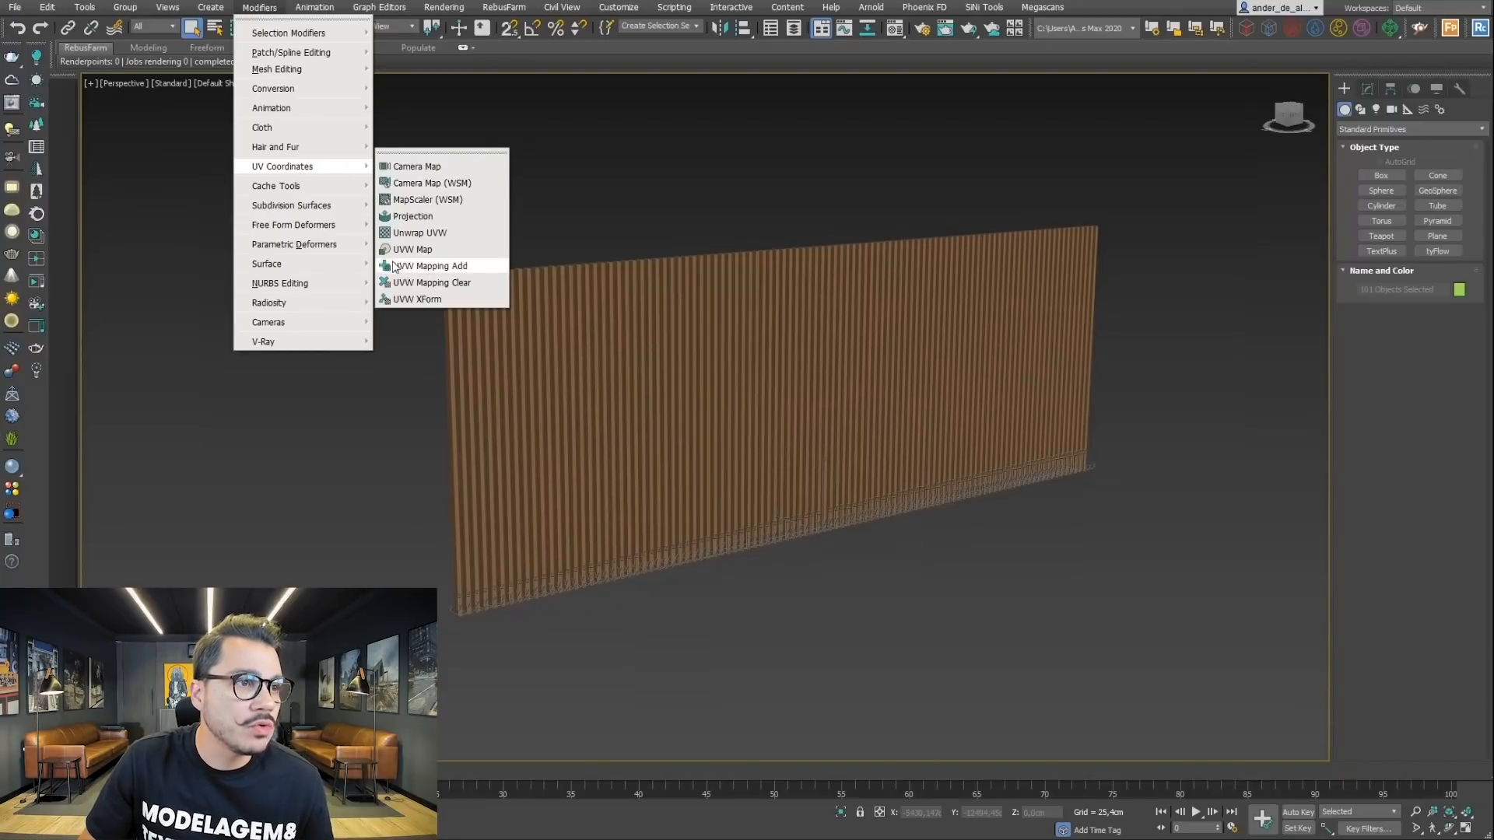
pyautogui.click(413, 249)
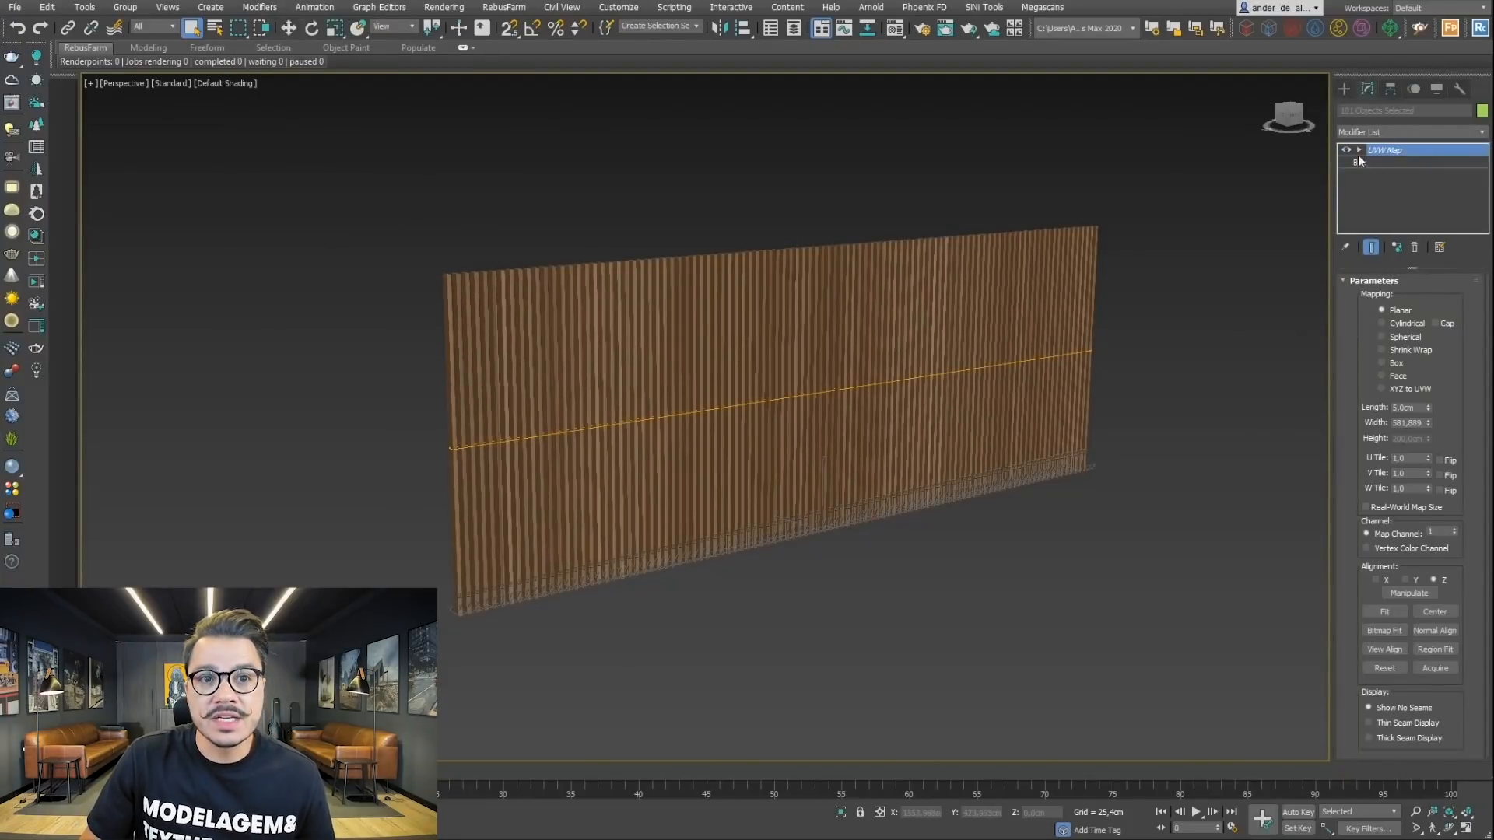
# Step: Switch the slats' UVW mapping to Box and set its length, width and height to 150 cm
pyautogui.keyDown('alt'); pyautogui.moveTo(650, 468); pyautogui.dragTo(669, 487, button='middle'); pyautogui.keyUp('alt')
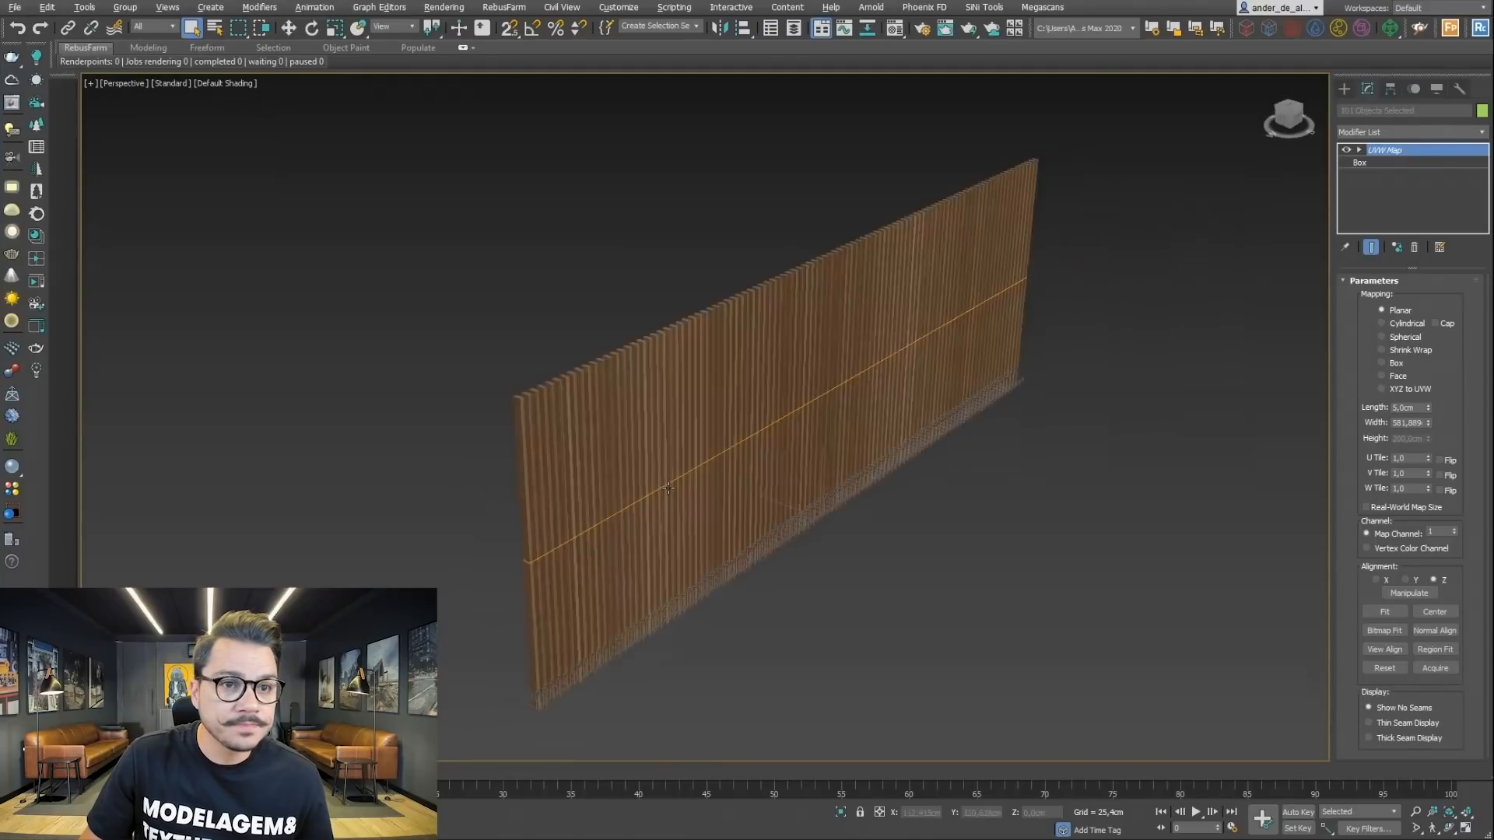
pyautogui.click(1383, 363)
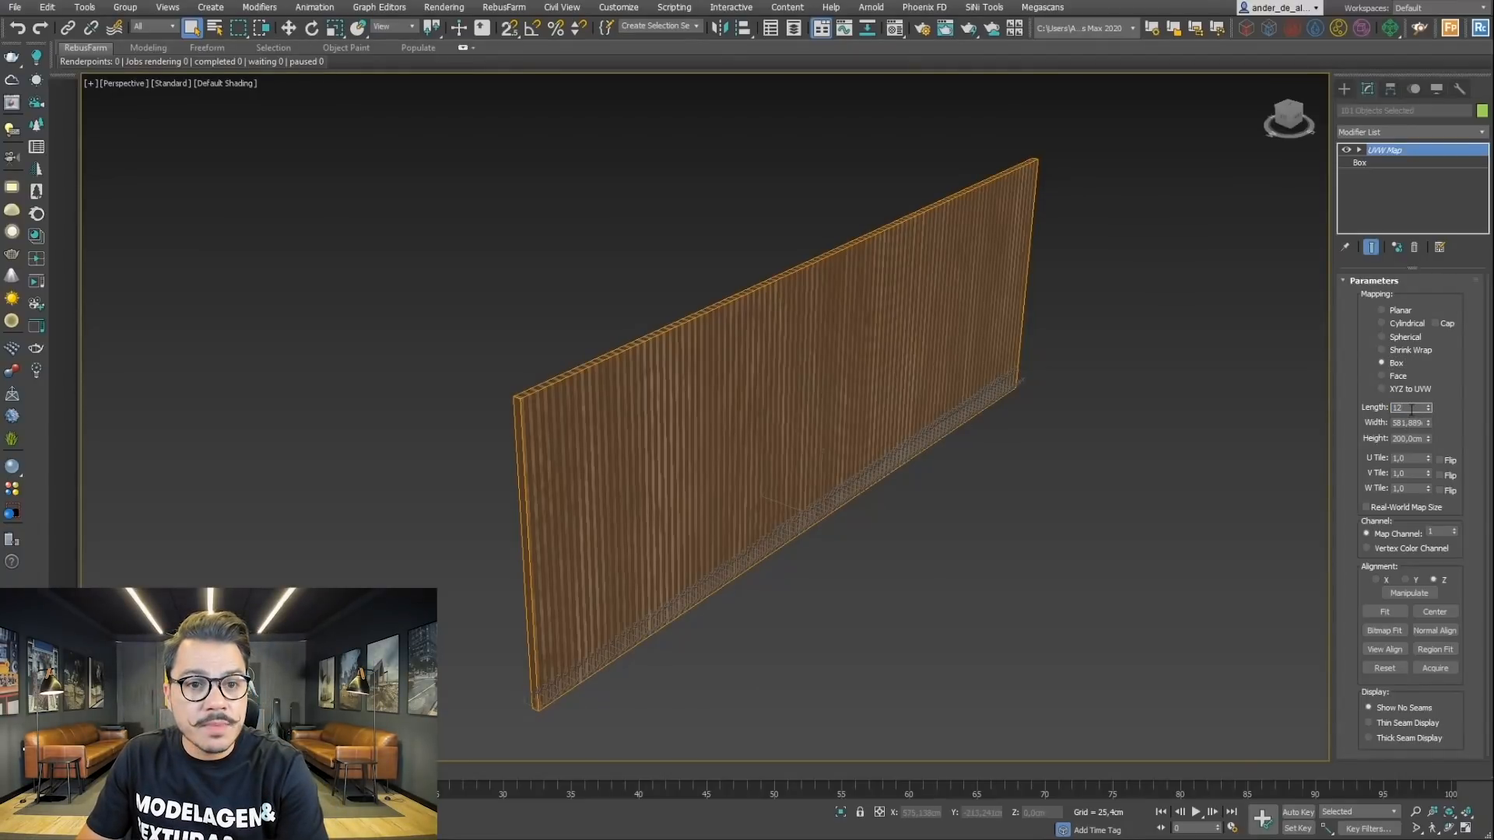
pyautogui.press('Tab')
pyautogui.write('15')
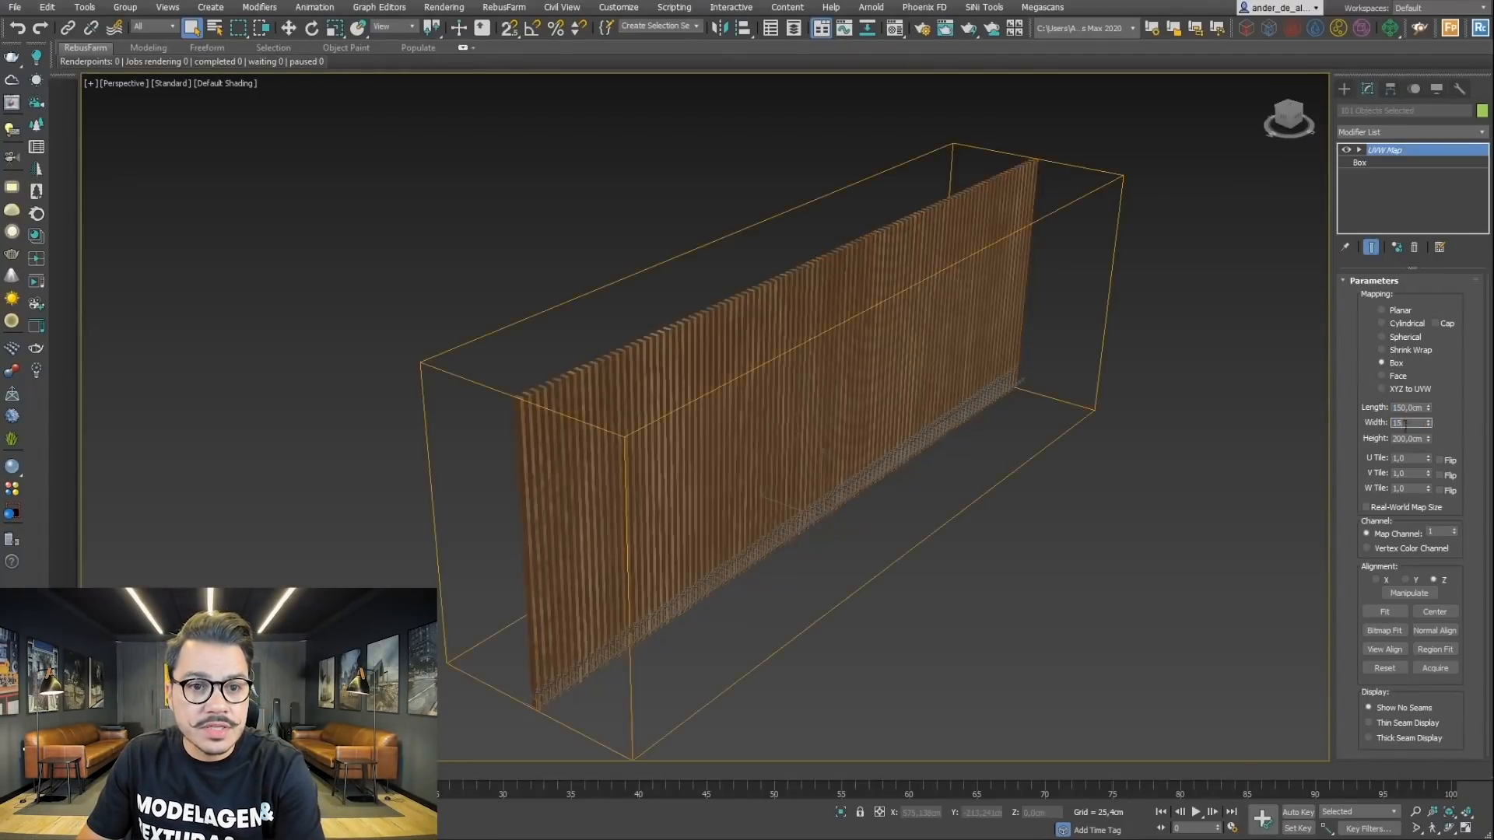
pyautogui.doubleClick(1403, 439)
pyautogui.write('150')
pyautogui.press('Return')
# Step: Examine the wood texture's scale and tiling seams across the slats, from the front and at an angle
pyautogui.moveTo(1037, 336); pyautogui.dragTo(1018, 344, button='middle')
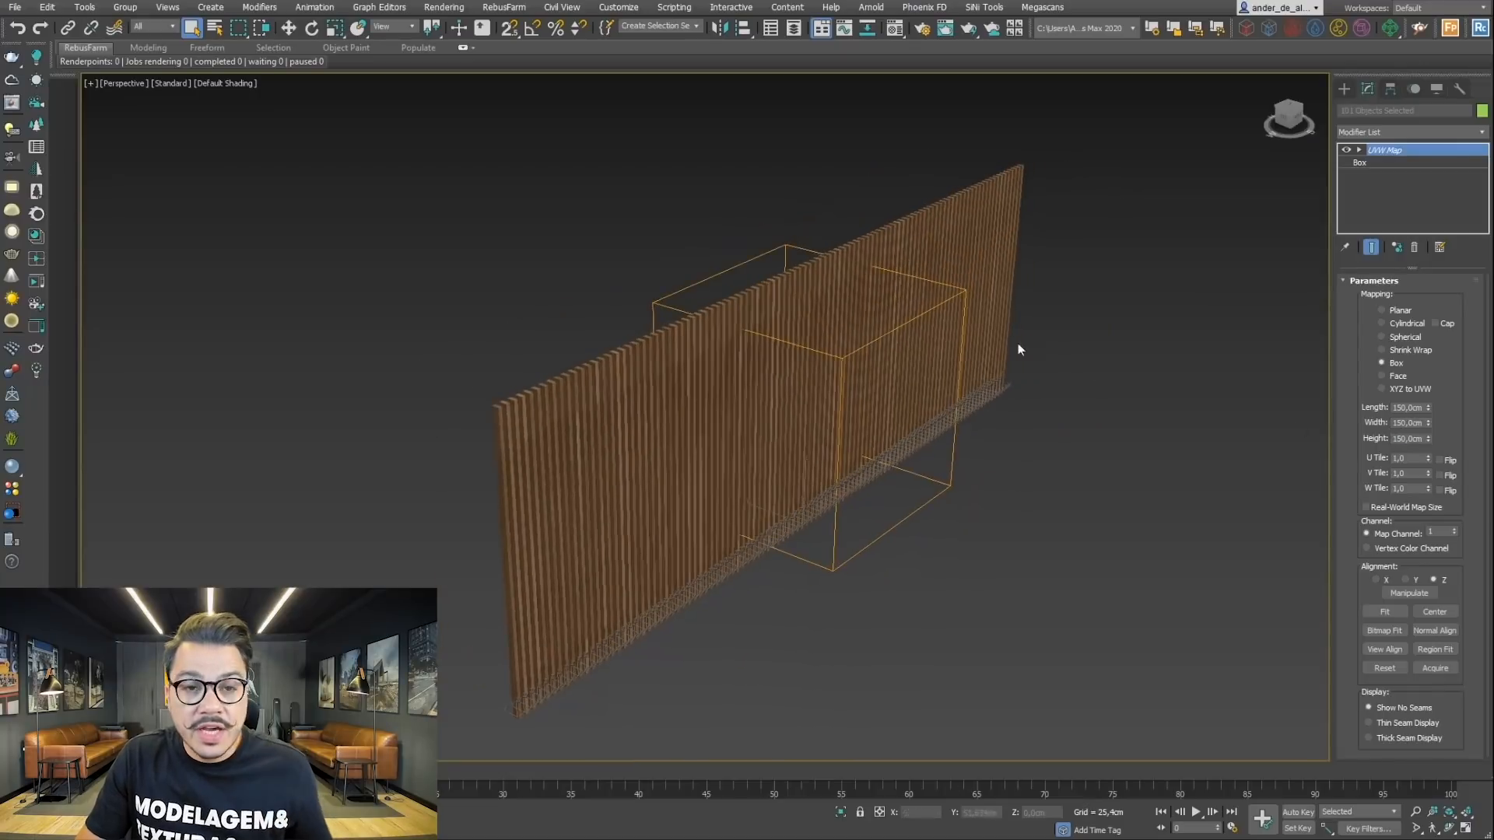
pyautogui.press('f')
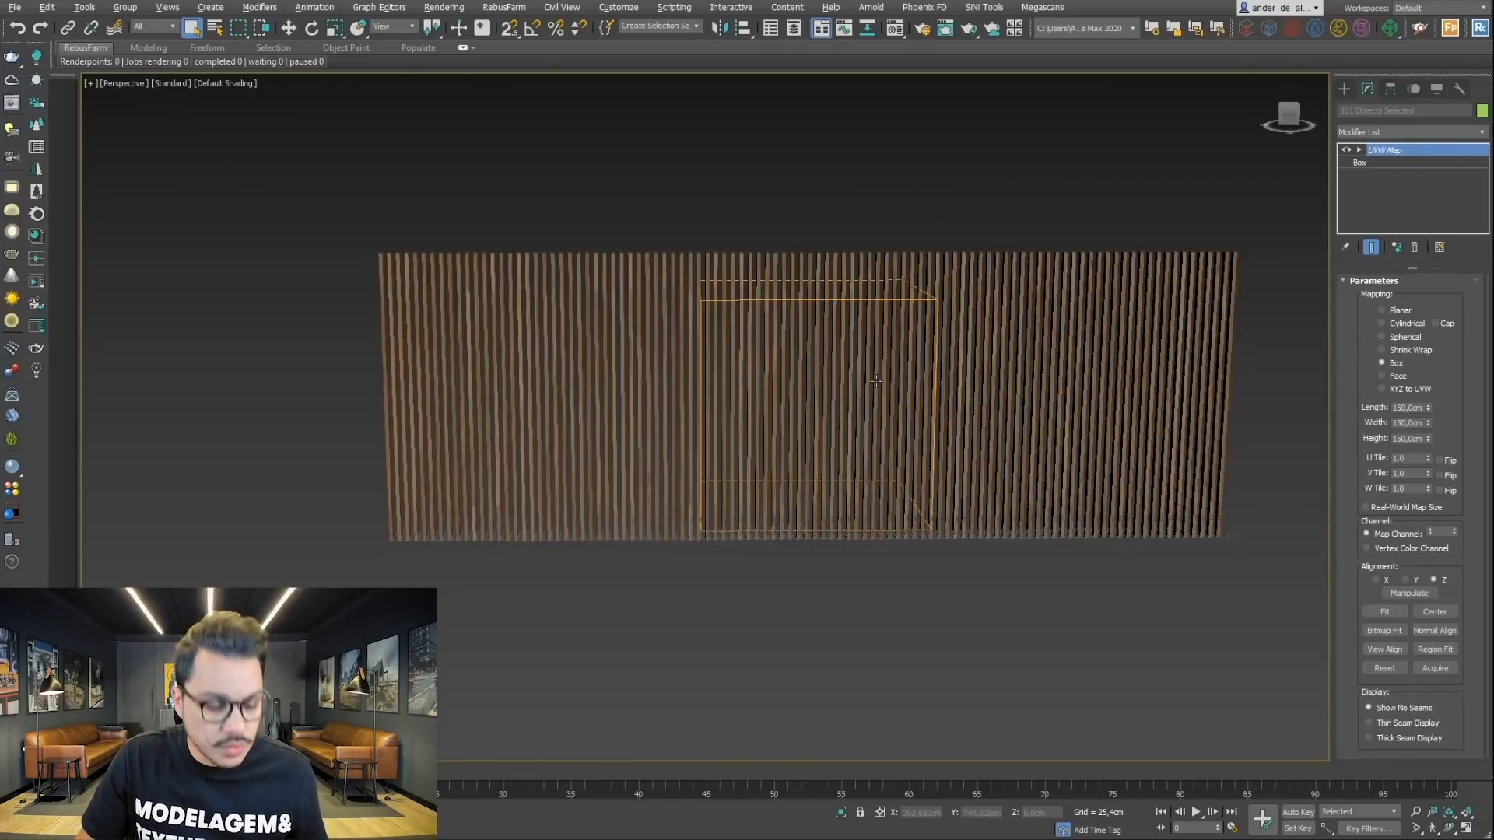
pyautogui.press('F3')
pyautogui.press('z')
pyautogui.press('F3')
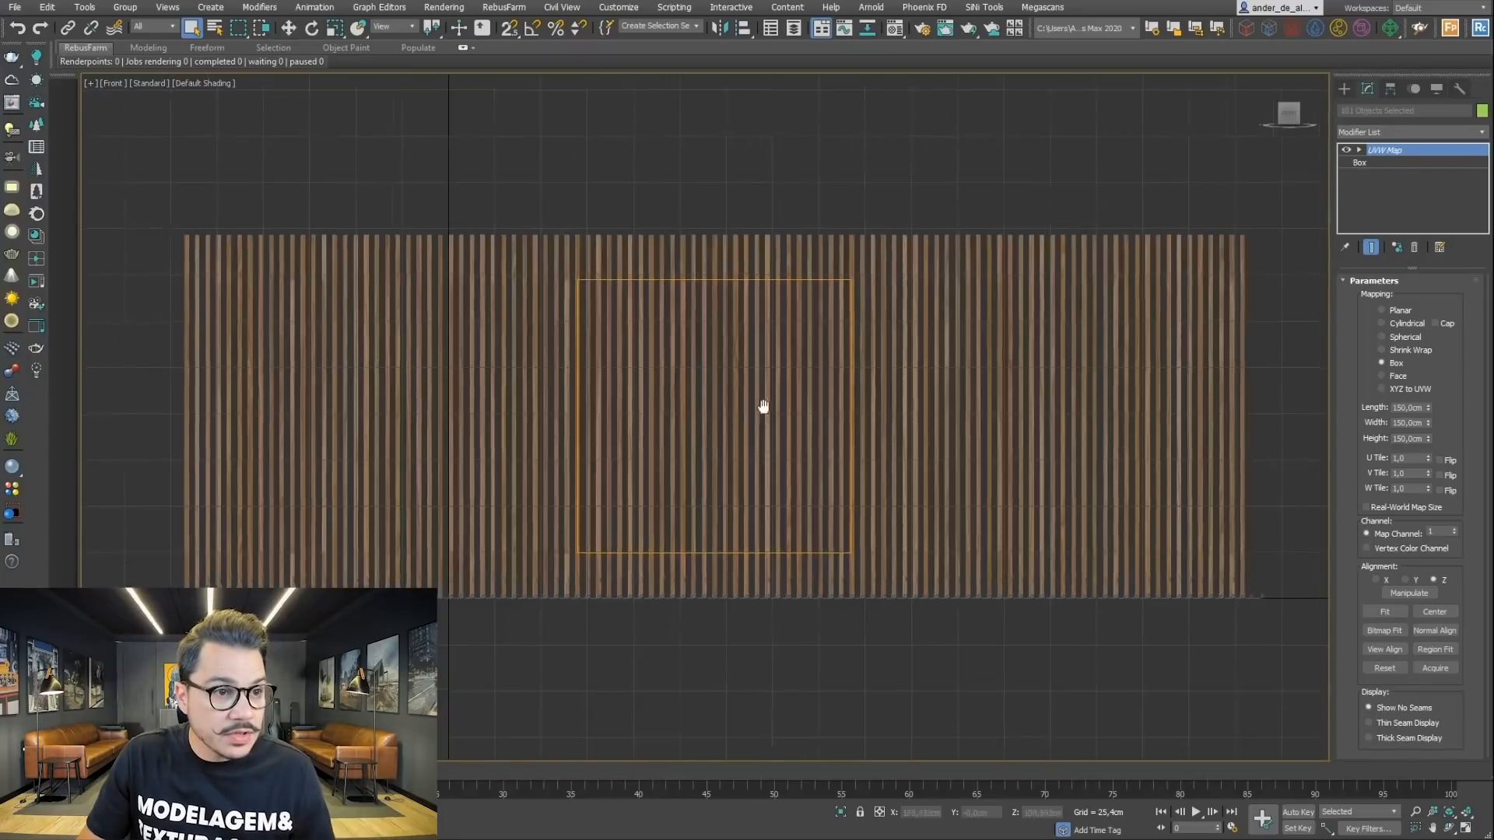
pyautogui.scroll(2, 707, 362)
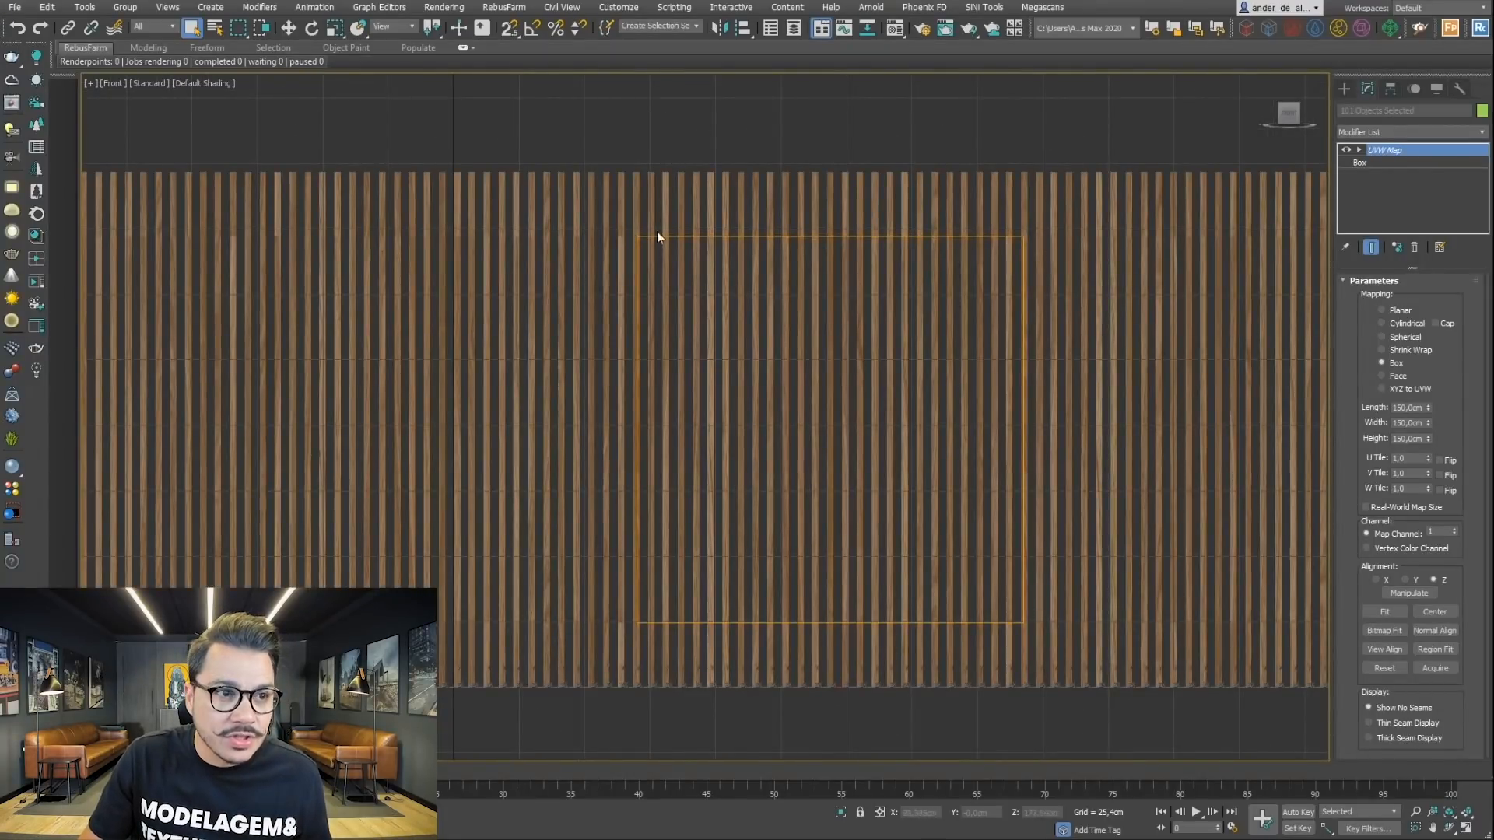
pyautogui.scroll(2, 838, 430)
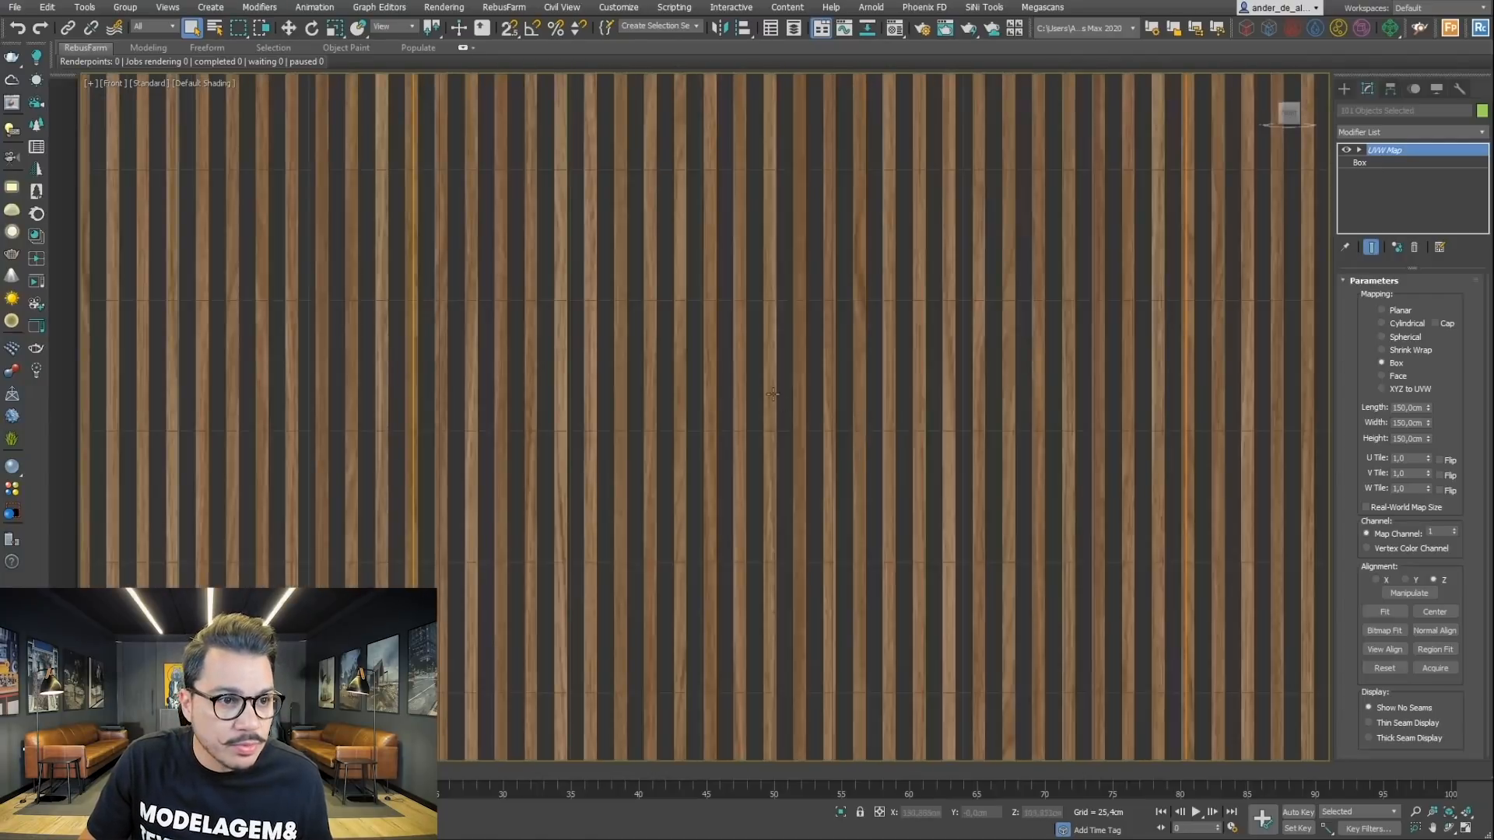
pyautogui.scroll(-2, 747, 389)
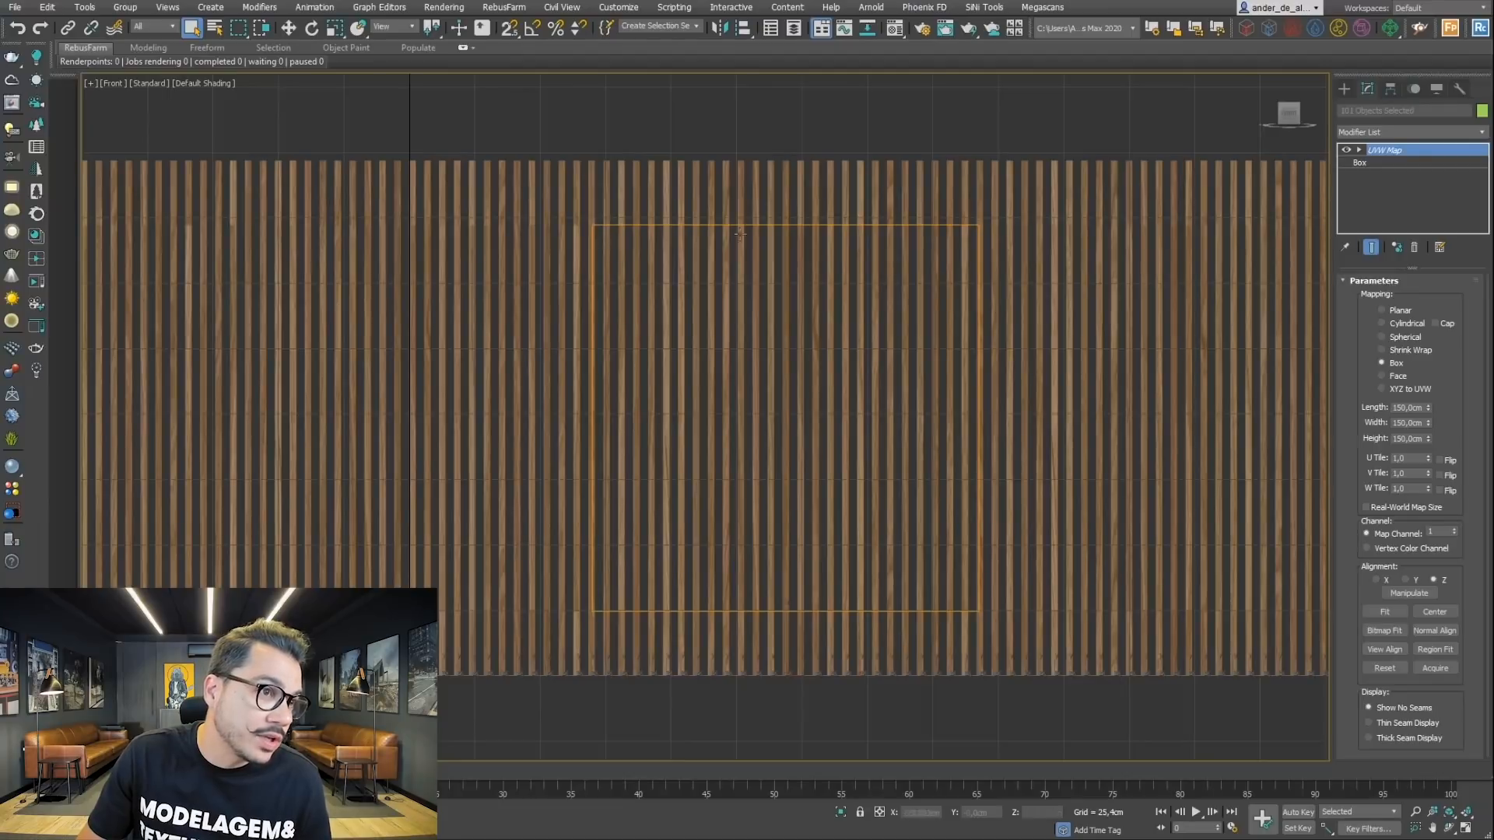
pyautogui.scroll(4, 586, 218)
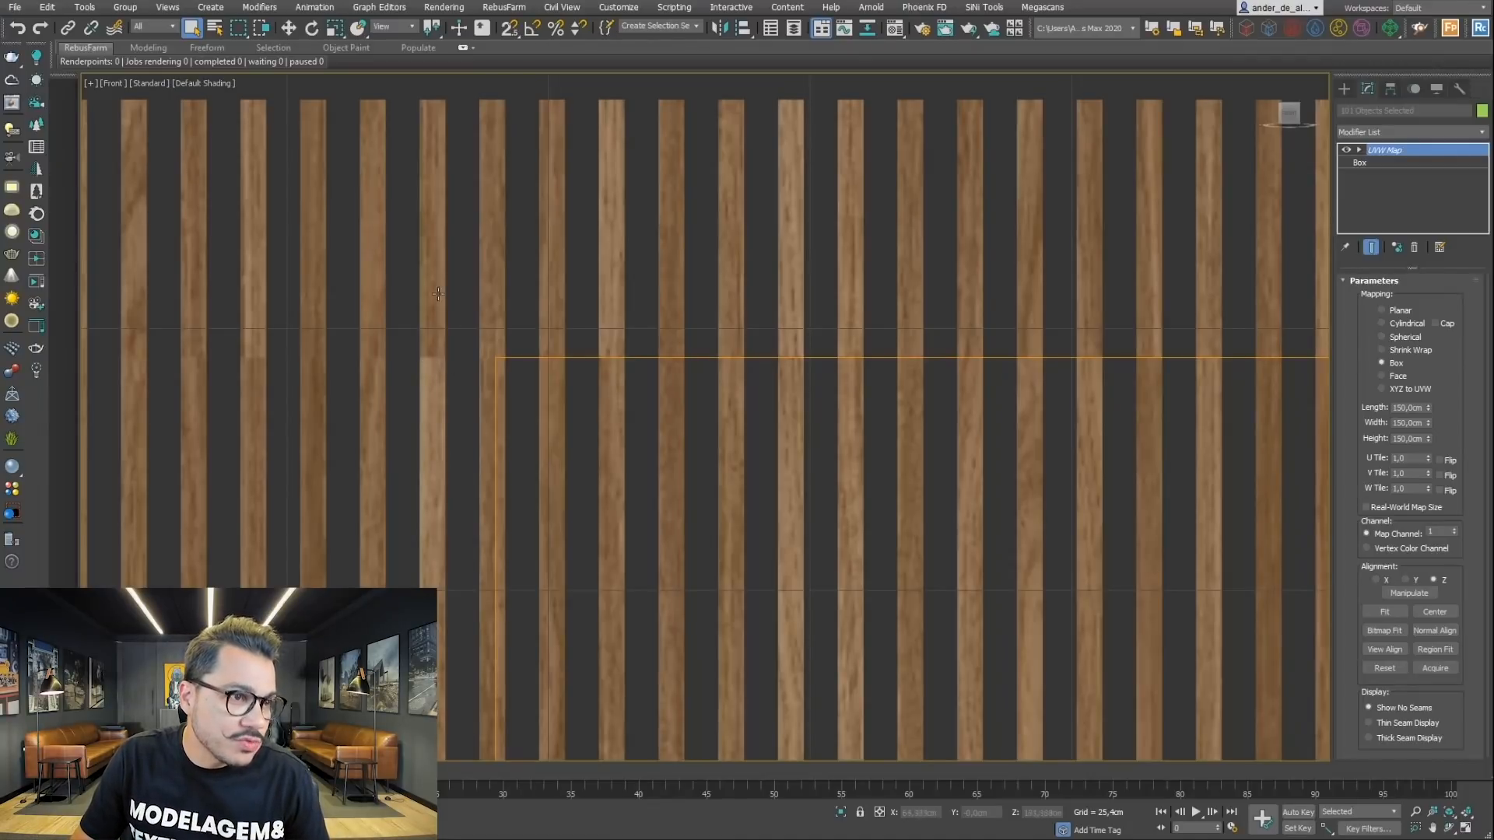
pyautogui.scroll(-10, 679, 370)
pyautogui.keyDown('alt'); pyautogui.moveTo(747, 435); pyautogui.dragTo(816, 374, button='middle'); pyautogui.keyUp('alt')
pyautogui.scroll(3, 791, 448)
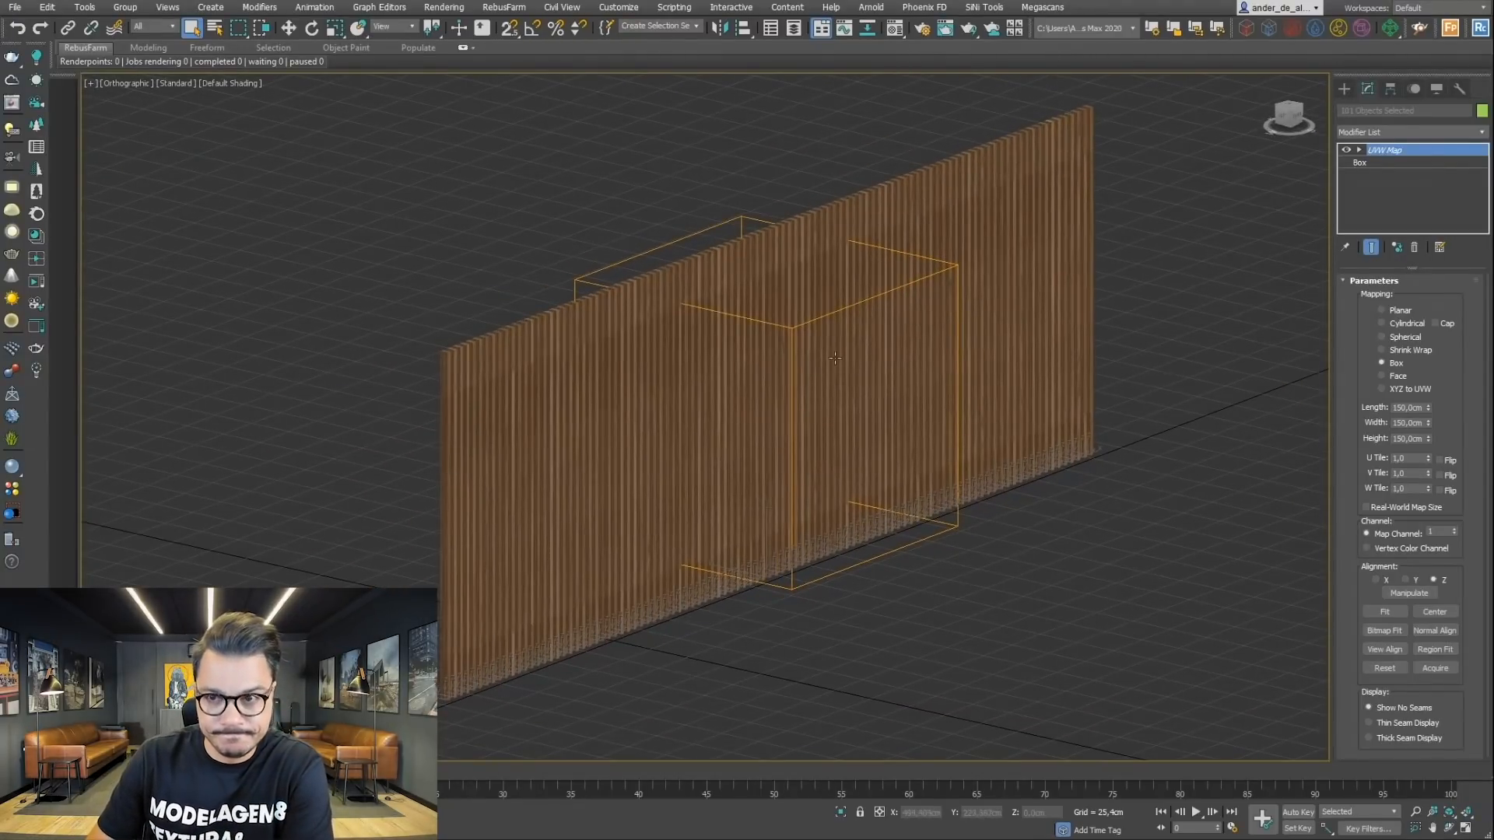
pyautogui.scroll(4, 808, 310)
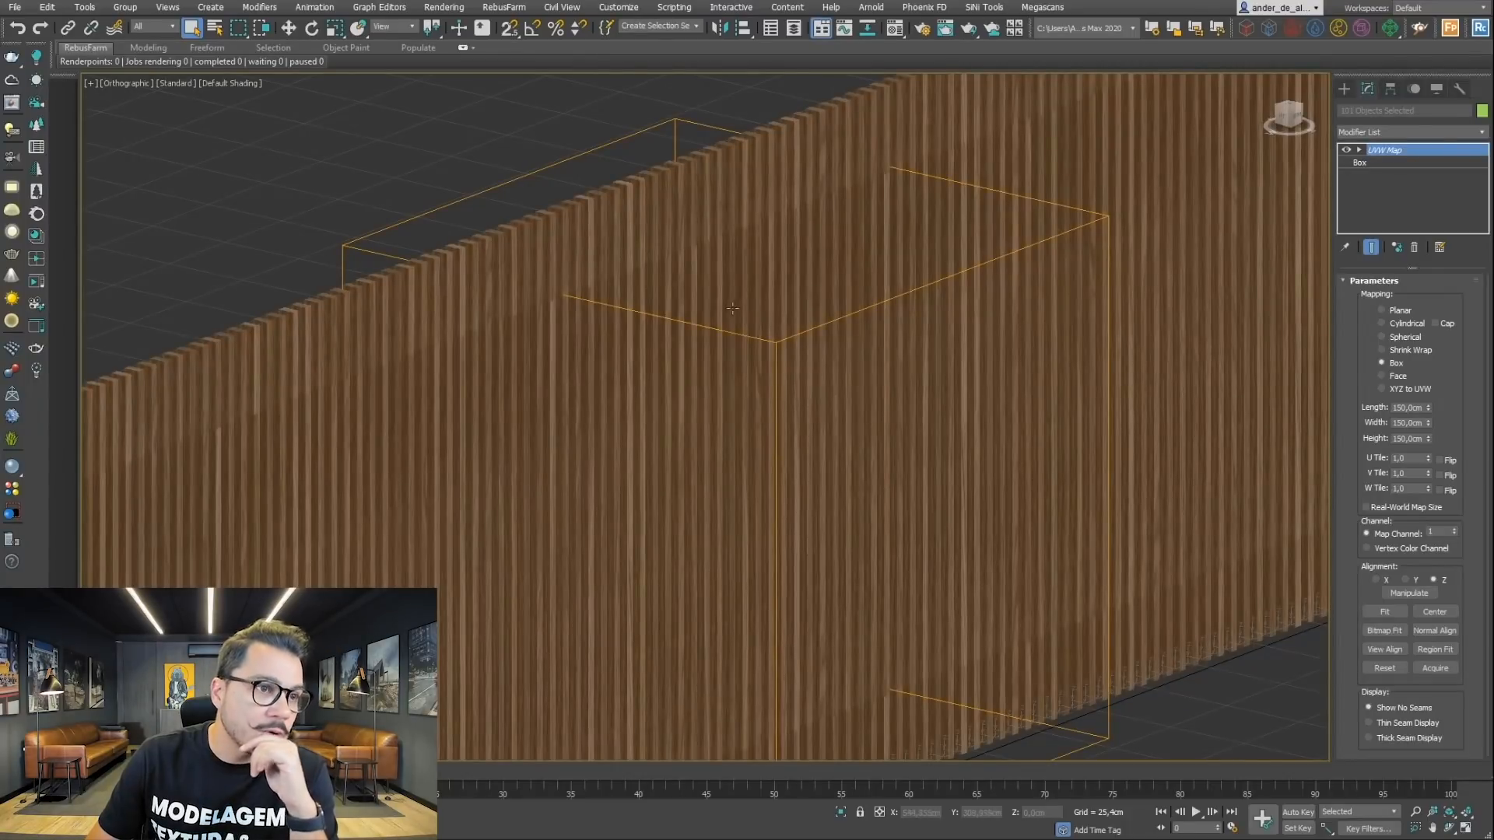
pyautogui.scroll(-5, 733, 309)
# Step: Deselect the slats and set the Corona scene environment to a single map with plain white color in the render setup
pyautogui.click(400, 154)
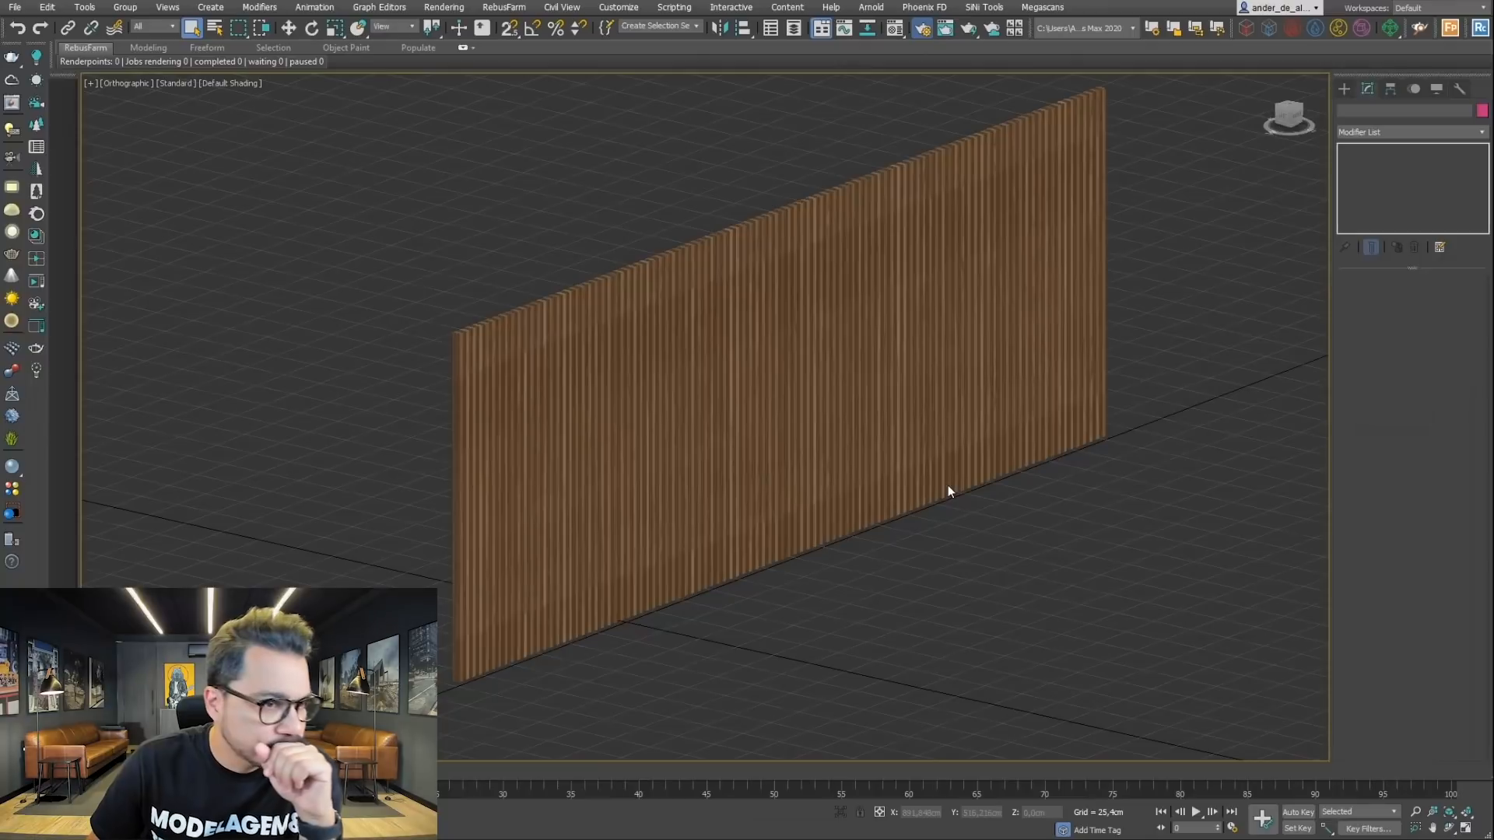
pyautogui.press('F10')
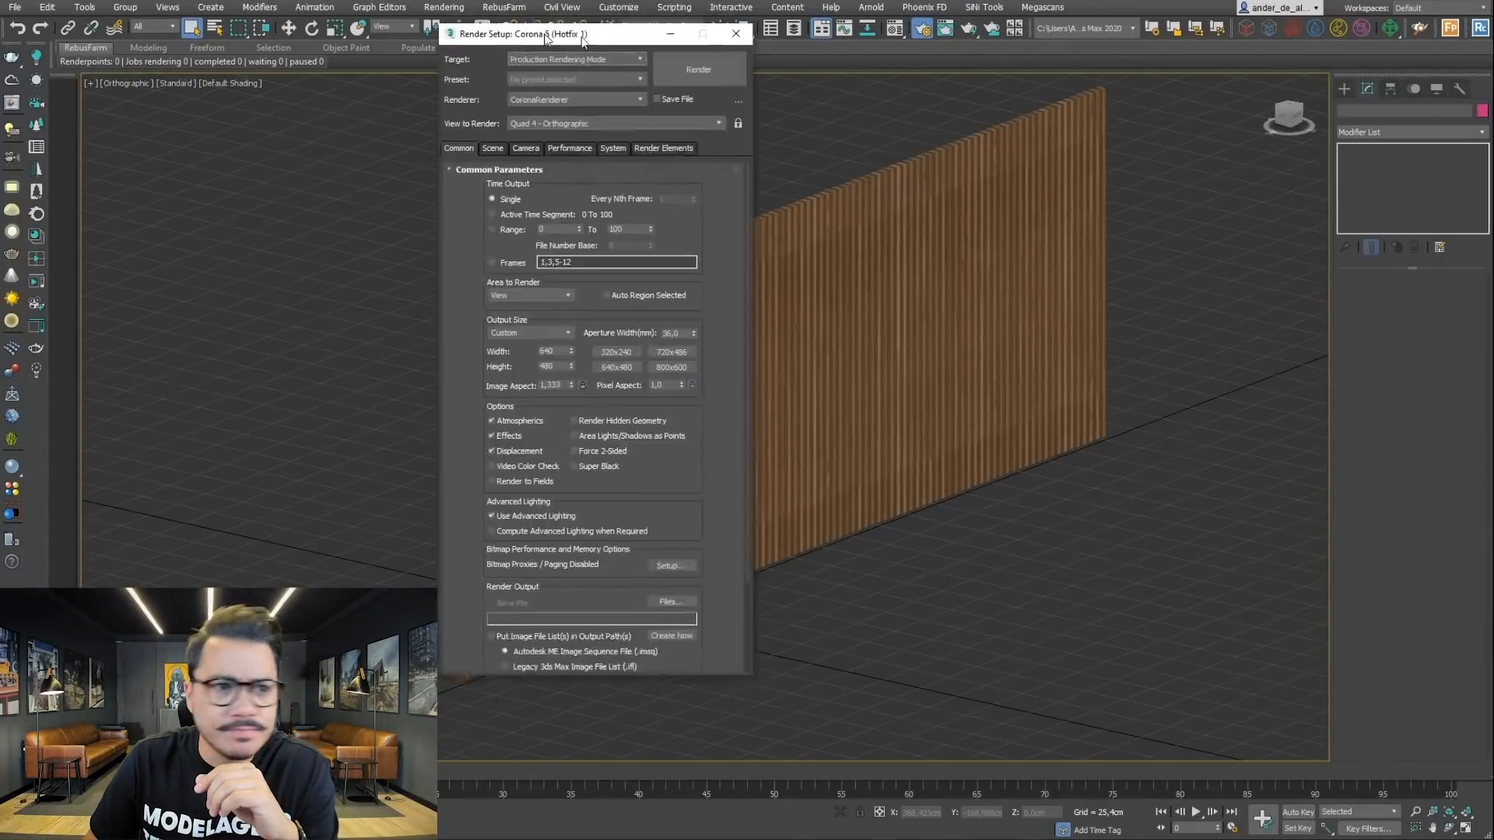
pyautogui.moveTo(583, 41); pyautogui.dragTo(302, 98)
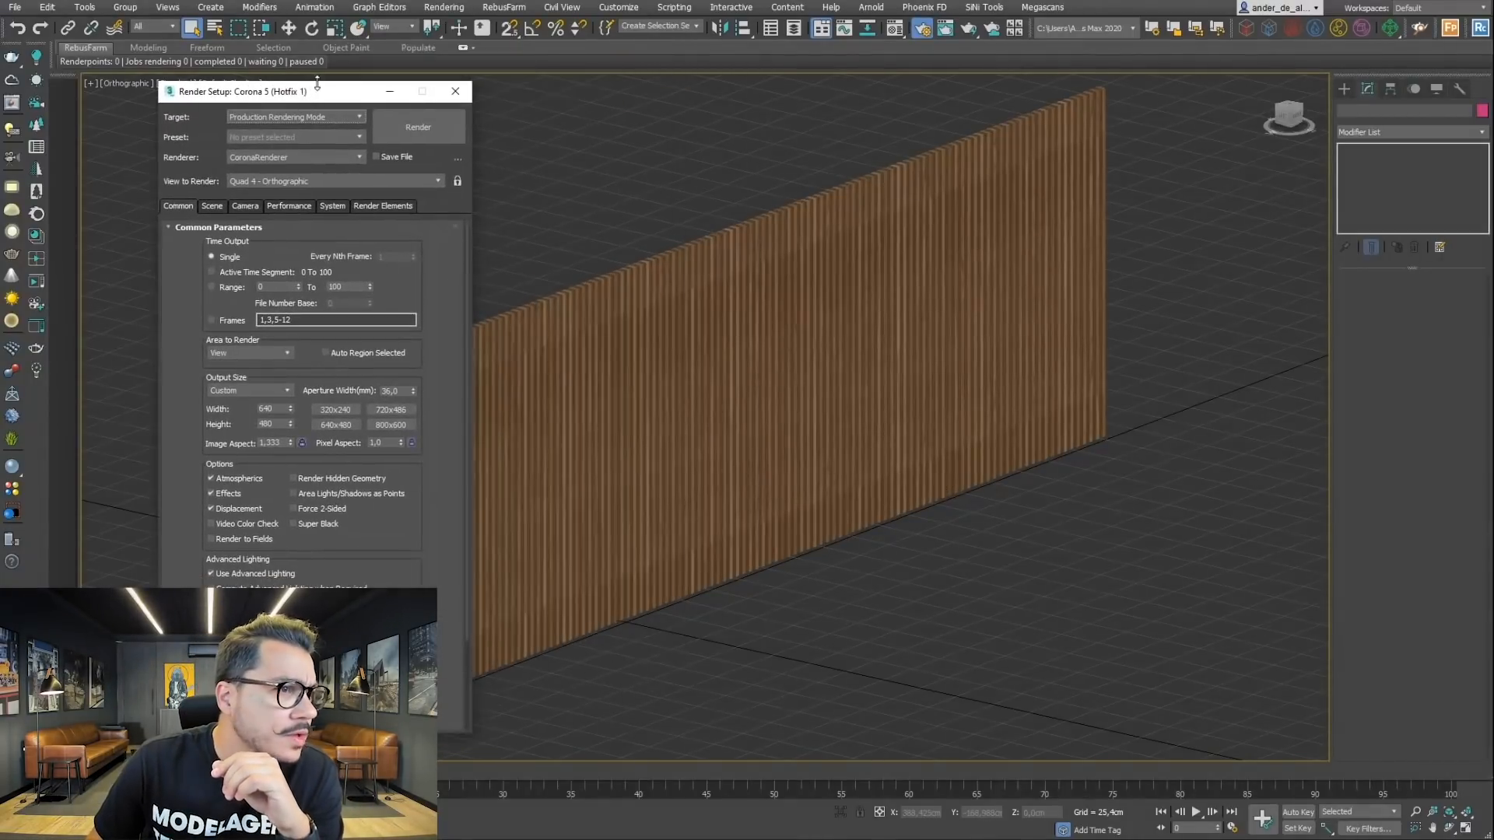
pyautogui.click(212, 206)
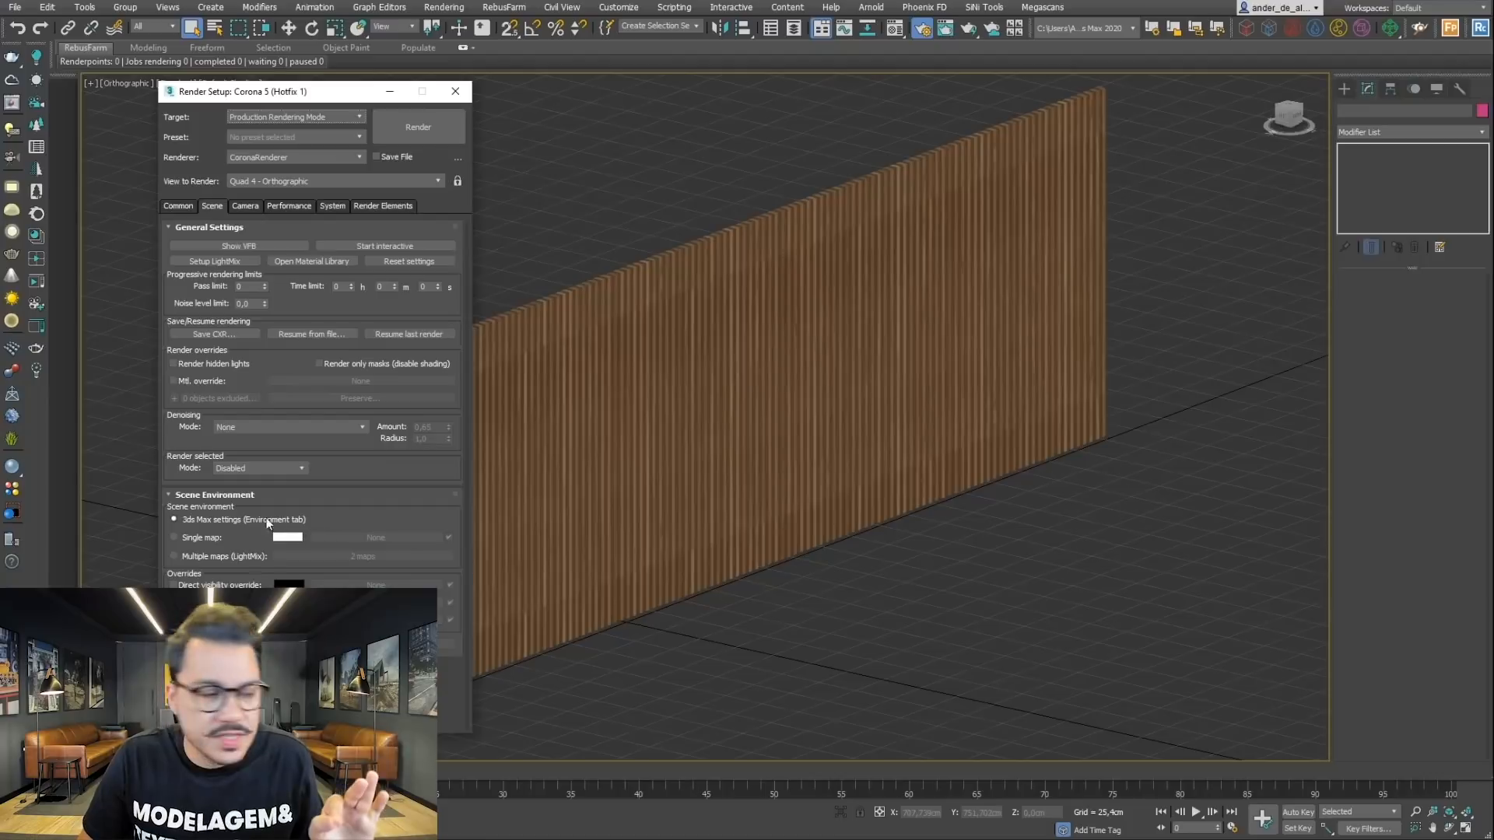
pyautogui.click(174, 537)
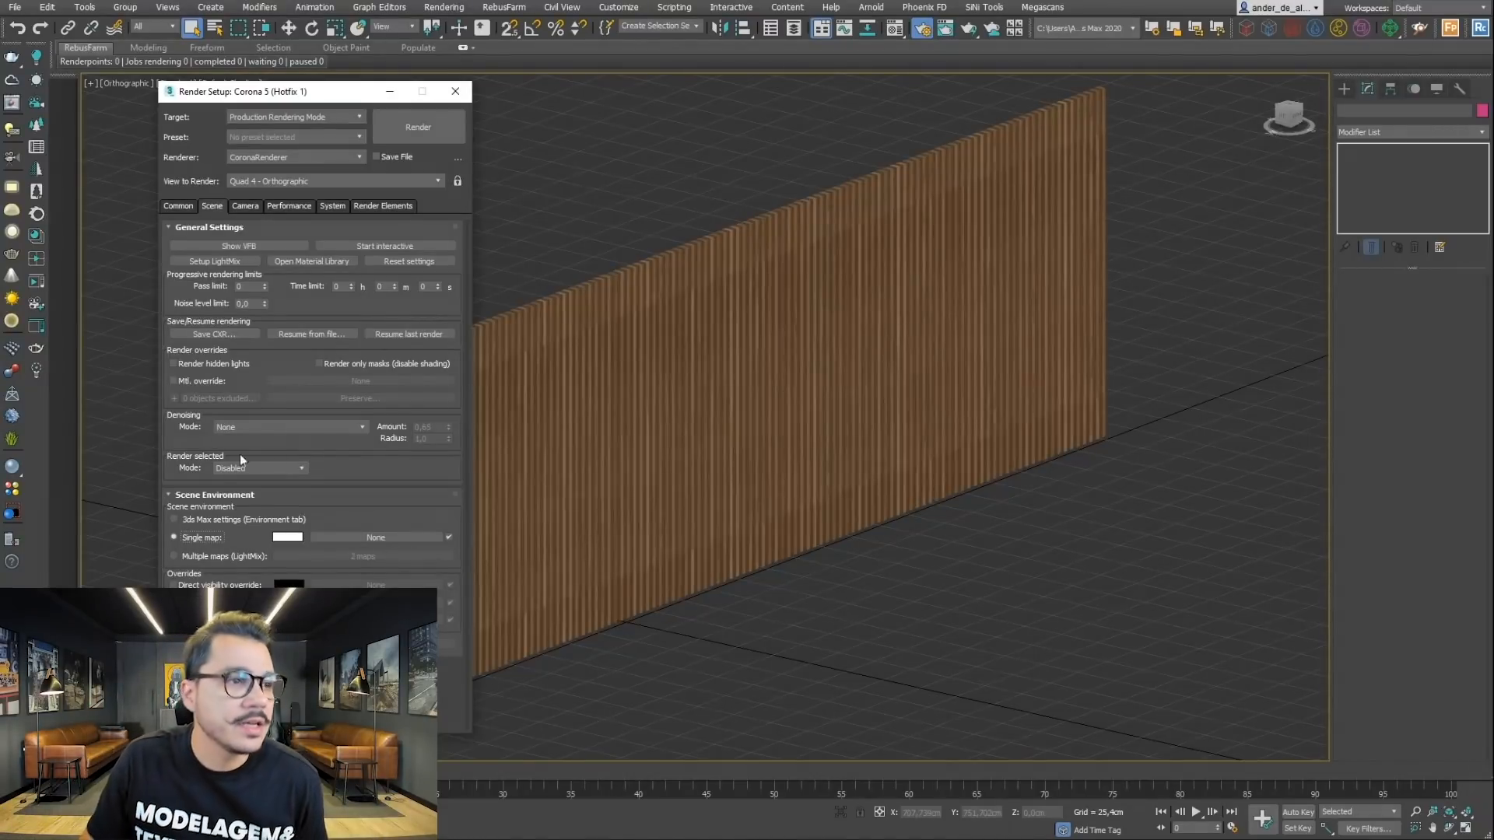
pyautogui.click(455, 91)
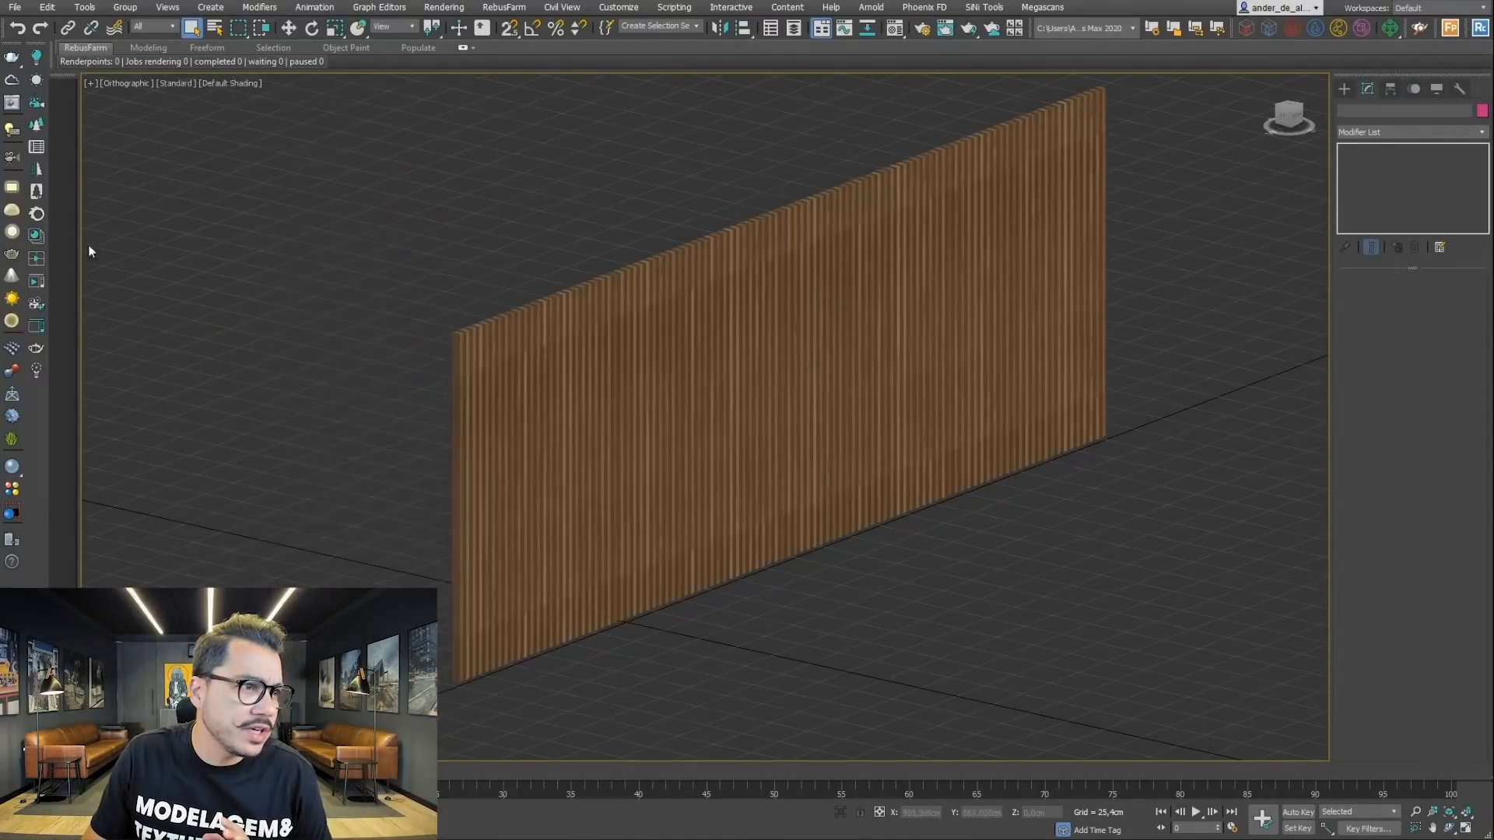
# Step: Start a Corona interactive render of the slatted panel and frame the whole panel in it
pyautogui.click(37, 282)
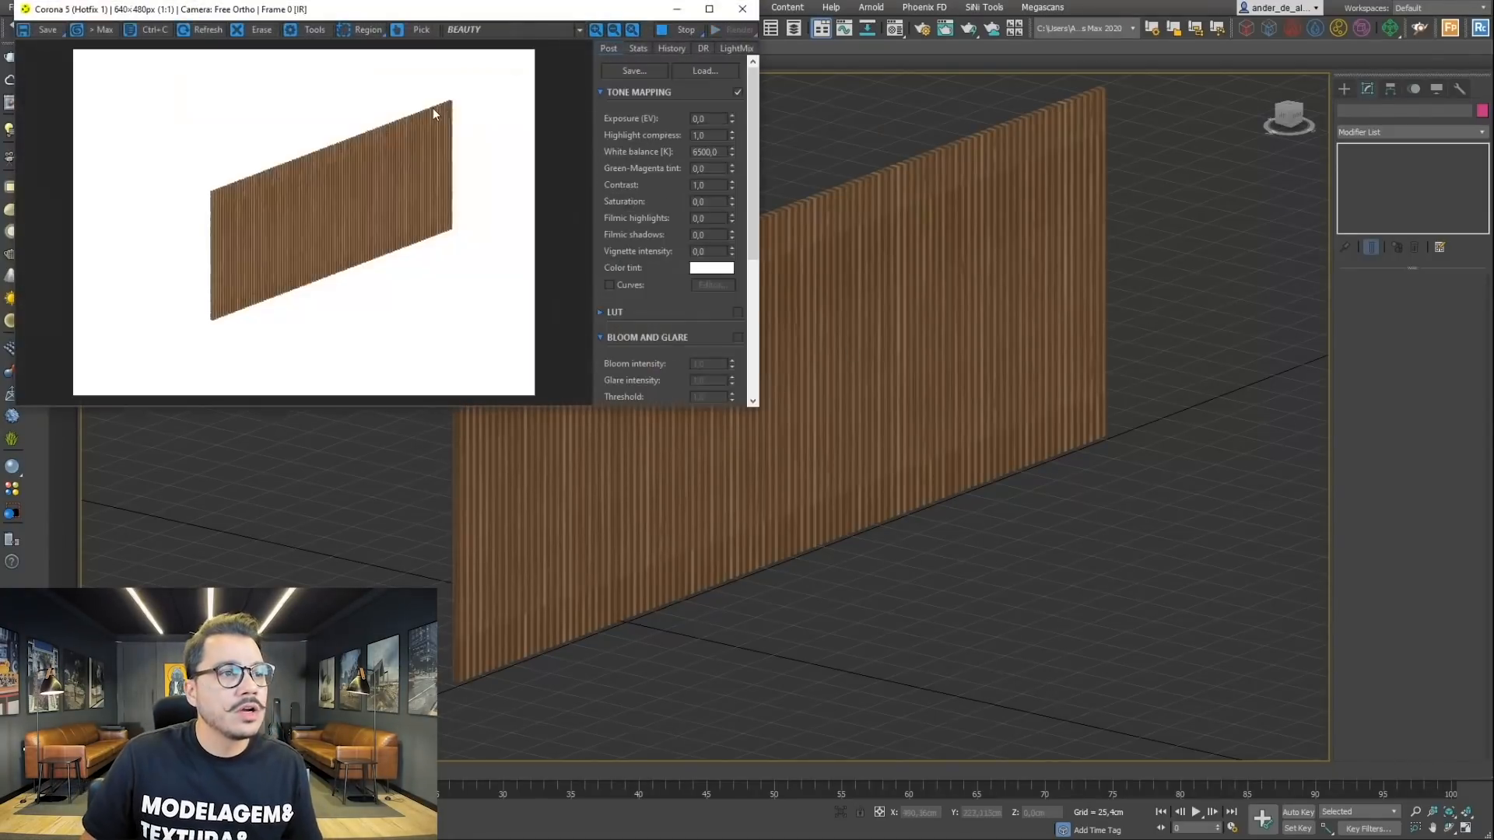
pyautogui.moveTo(484, 10); pyautogui.dragTo(529, 32)
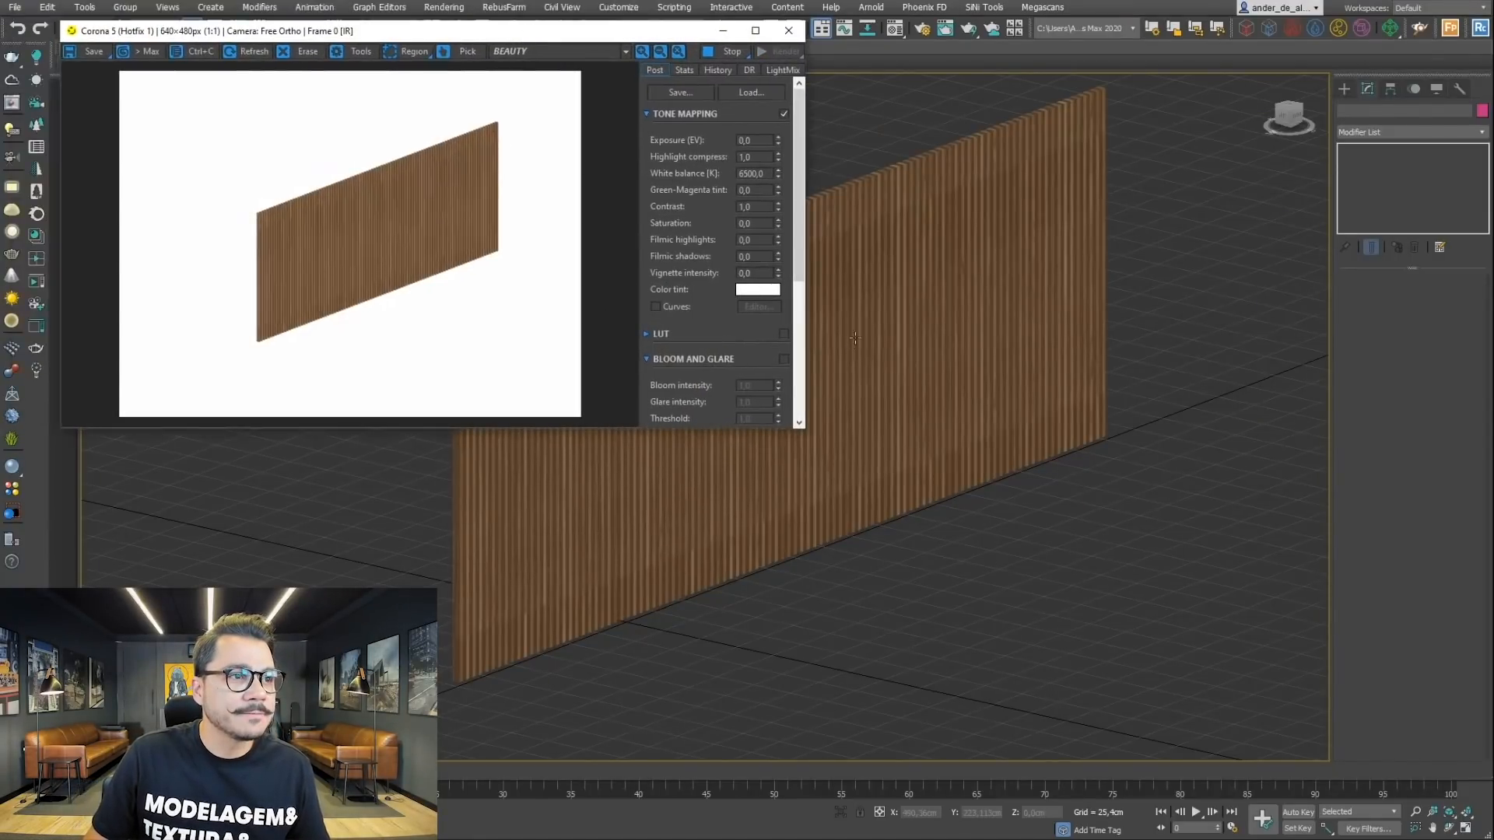
pyautogui.scroll(8, 855, 338)
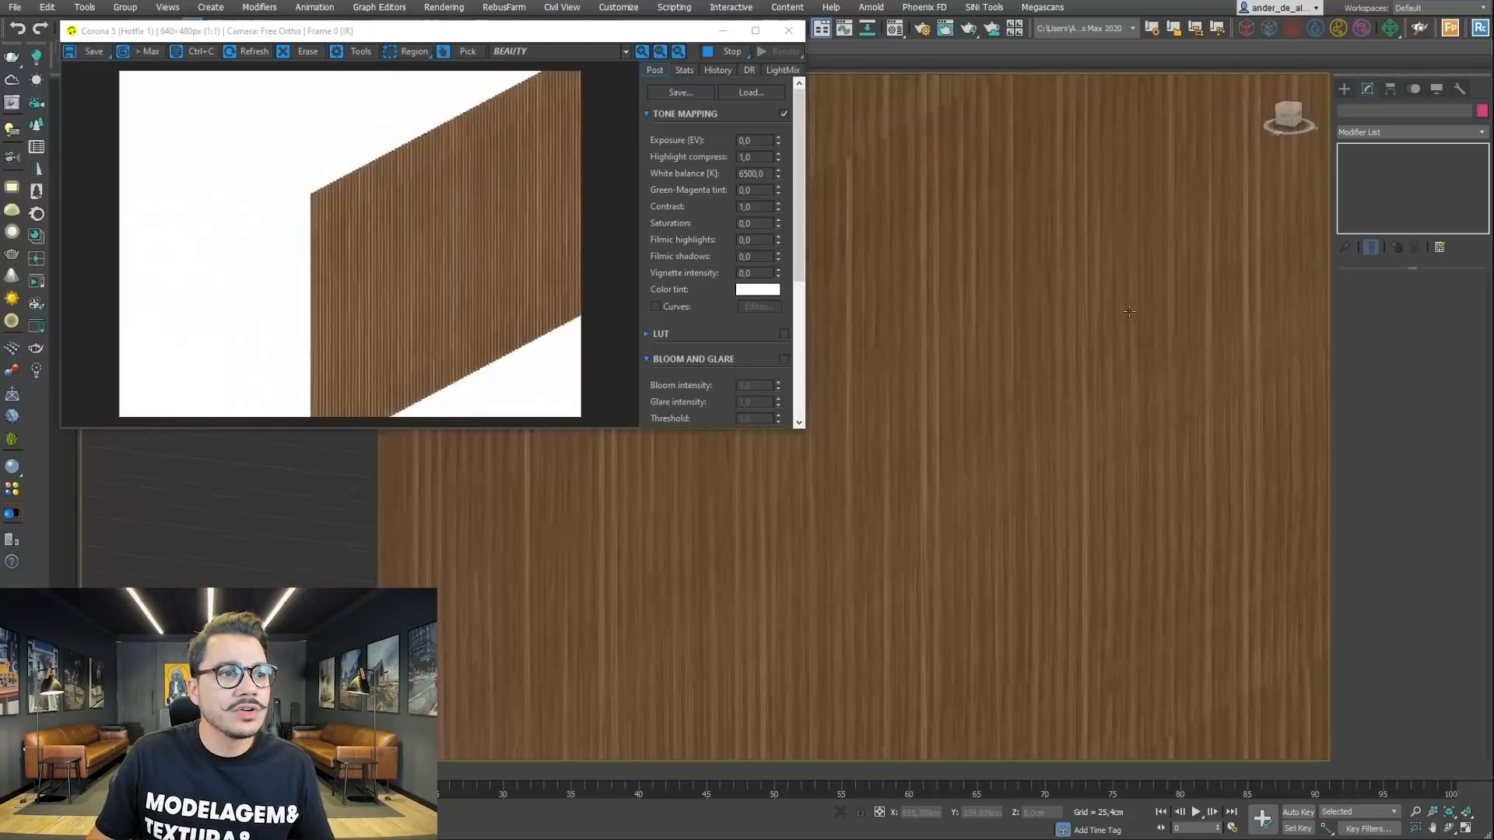
pyautogui.moveTo(1129, 311); pyautogui.dragTo(912, 434, button='middle')
pyautogui.scroll(-4, 980, 386)
pyautogui.moveTo(912, 434); pyautogui.dragTo(980, 437, button='middle')
# Step: Select a slat and set its UVW Map box length, width and height to 200 cm, then deselect it
pyautogui.click(961, 438)
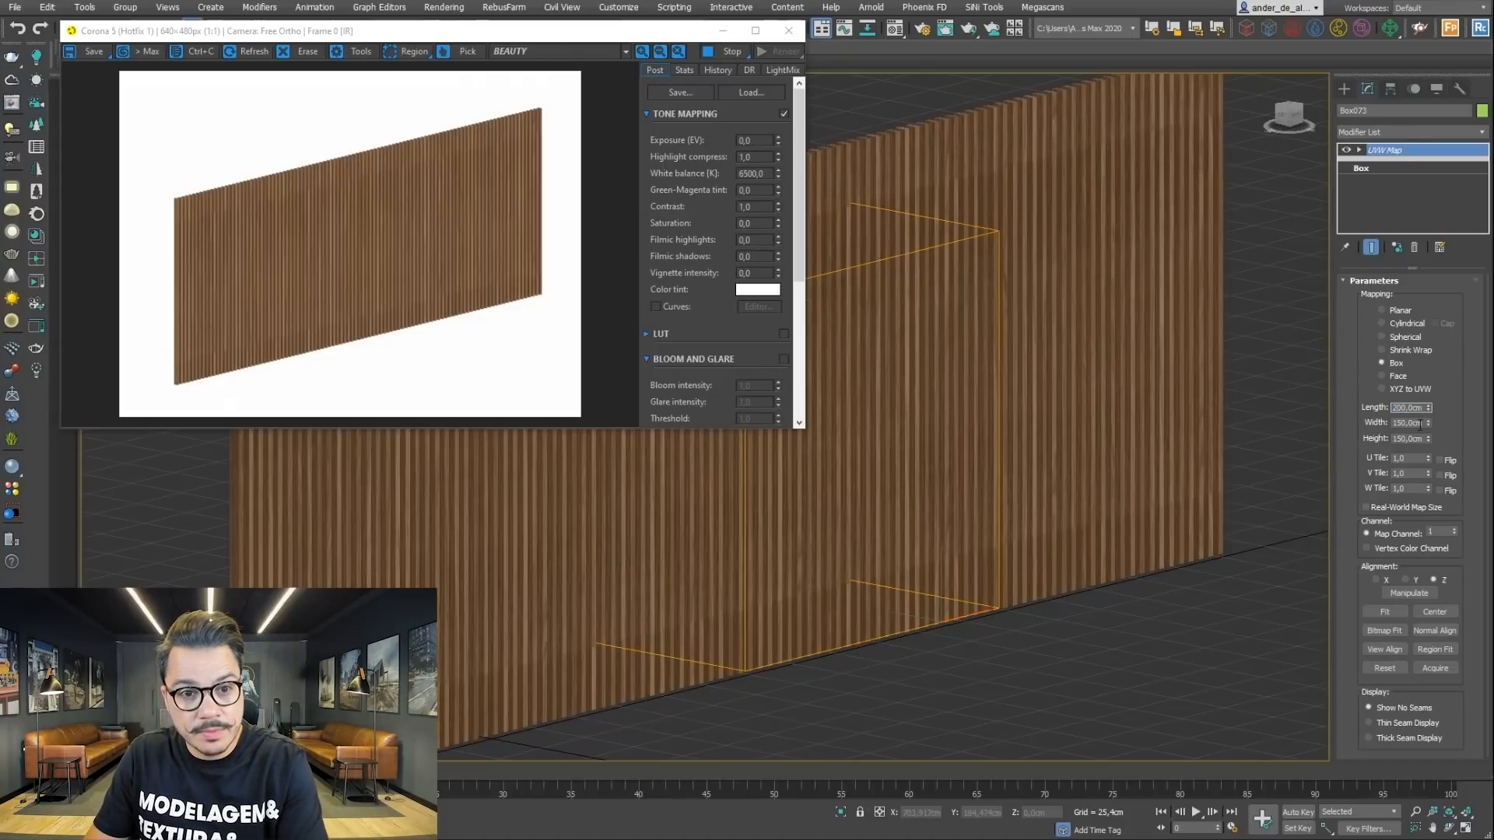
pyautogui.doubleClick(1420, 424)
pyautogui.write('20')
pyautogui.doubleClick(1416, 439)
pyautogui.write('200')
pyautogui.press('Return')
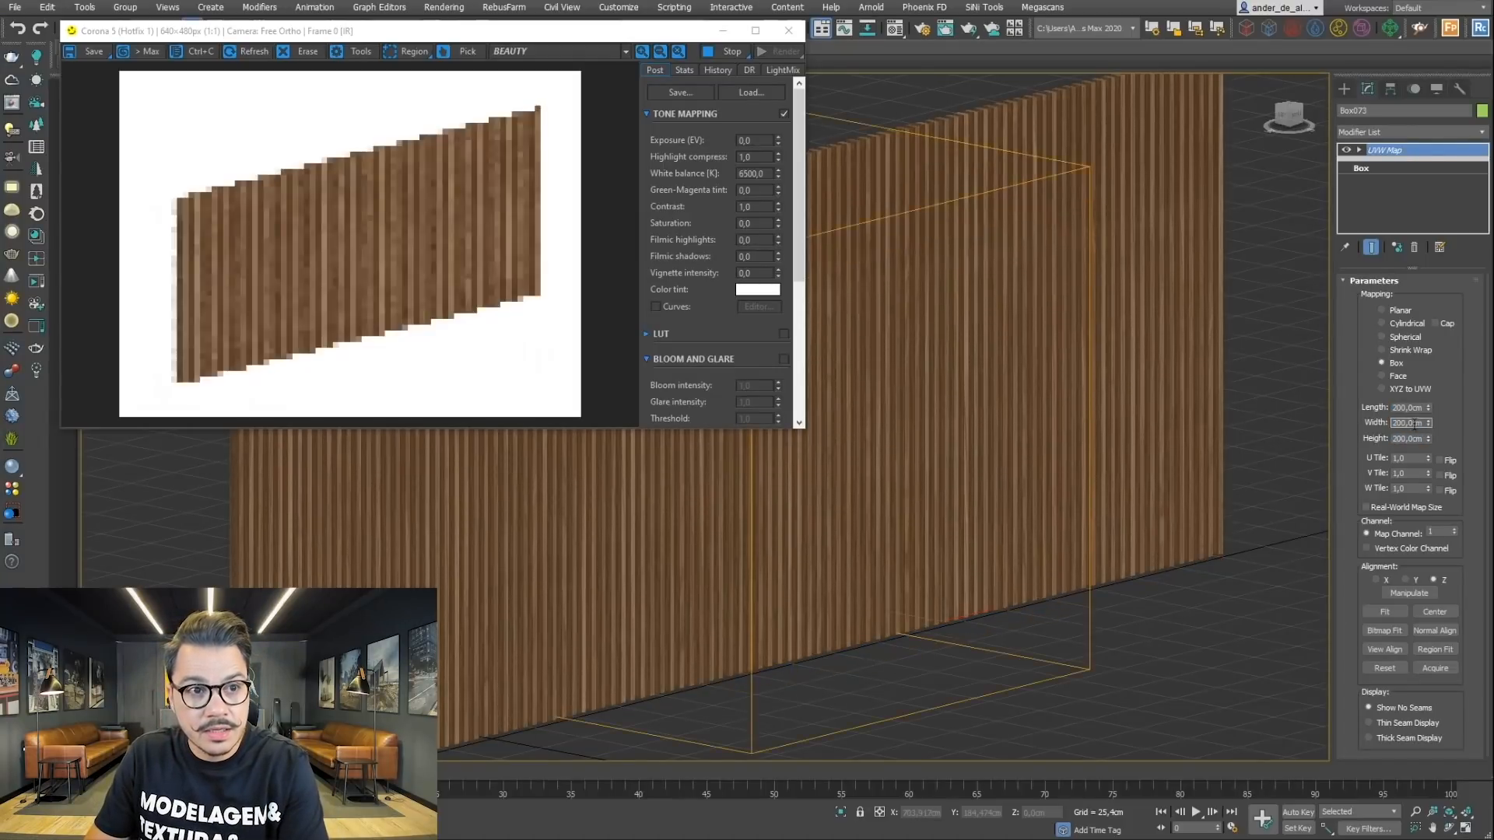
pyautogui.click(1231, 639)
# Step: Frame the panel at an angle in the interactive render and enlarge the render window to about 879×659 px
pyautogui.scroll(4, 1063, 462)
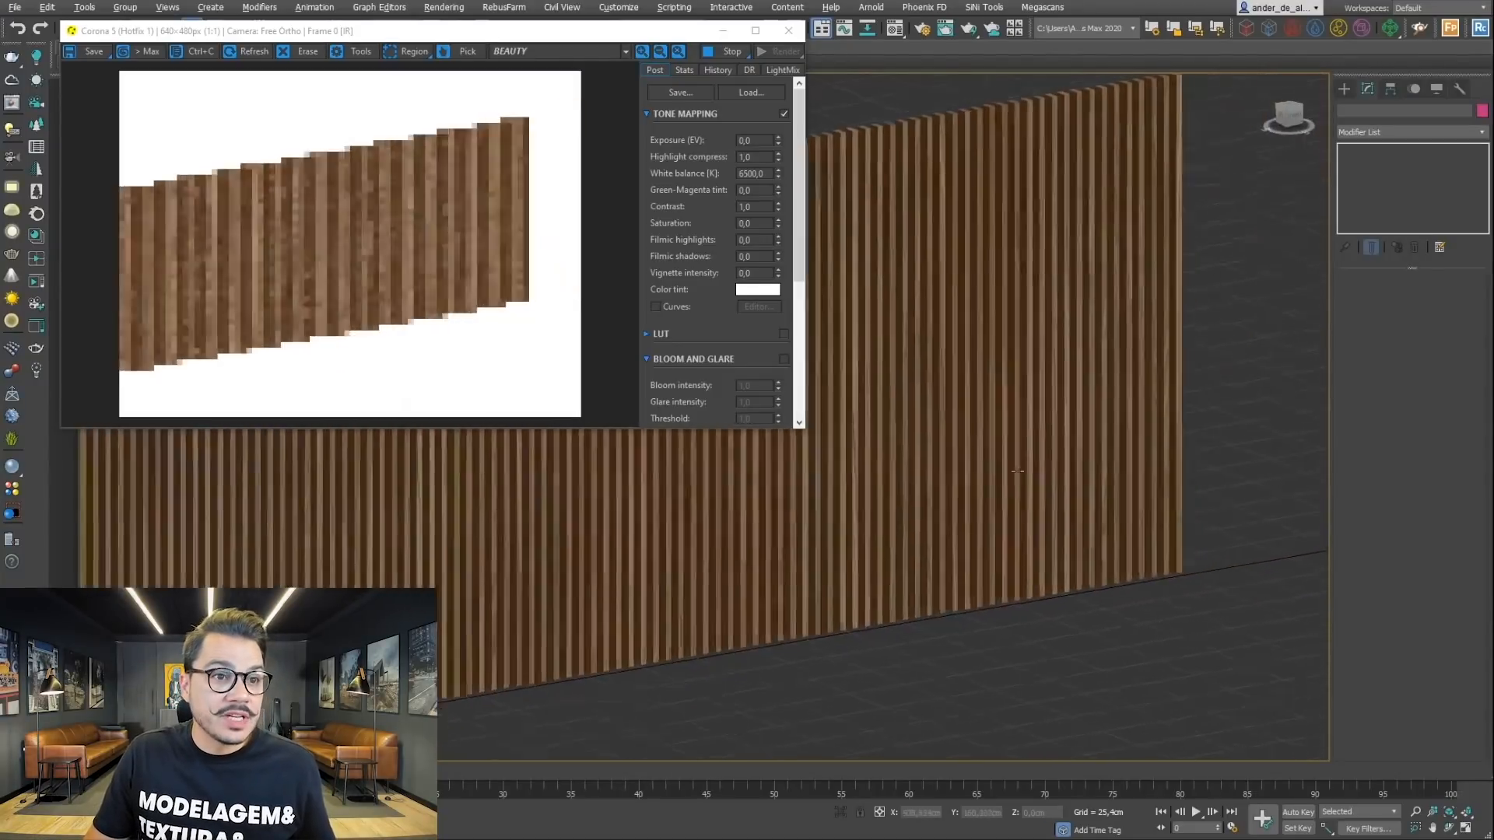
pyautogui.keyDown('alt'); pyautogui.moveTo(1018, 472); pyautogui.dragTo(1307, 506, button='middle'); pyautogui.keyUp('alt')
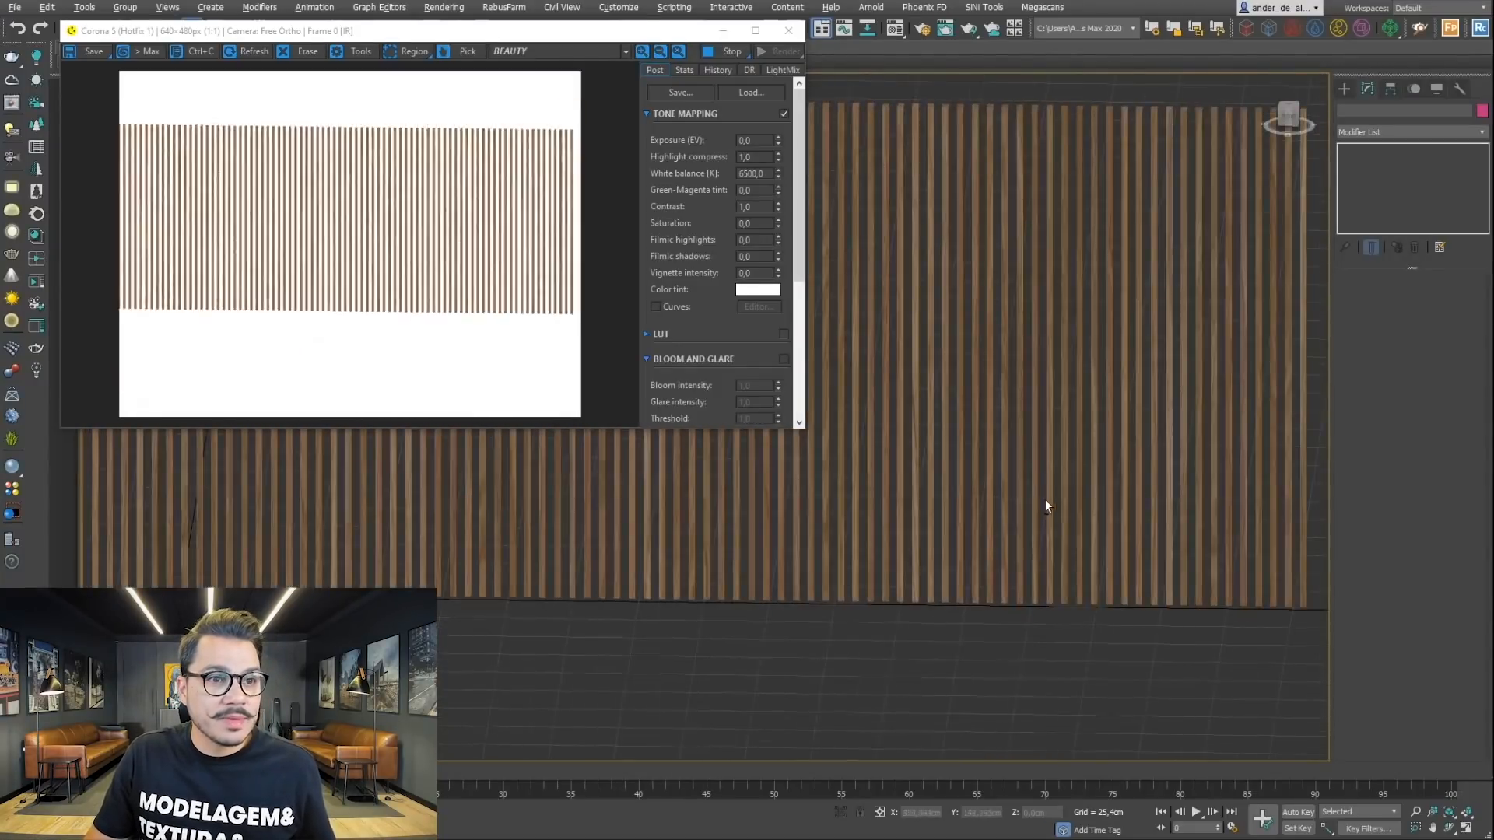
pyautogui.keyDown('alt'); pyautogui.moveTo(1044, 504); pyautogui.dragTo(1102, 394, button='middle'); pyautogui.keyUp('alt')
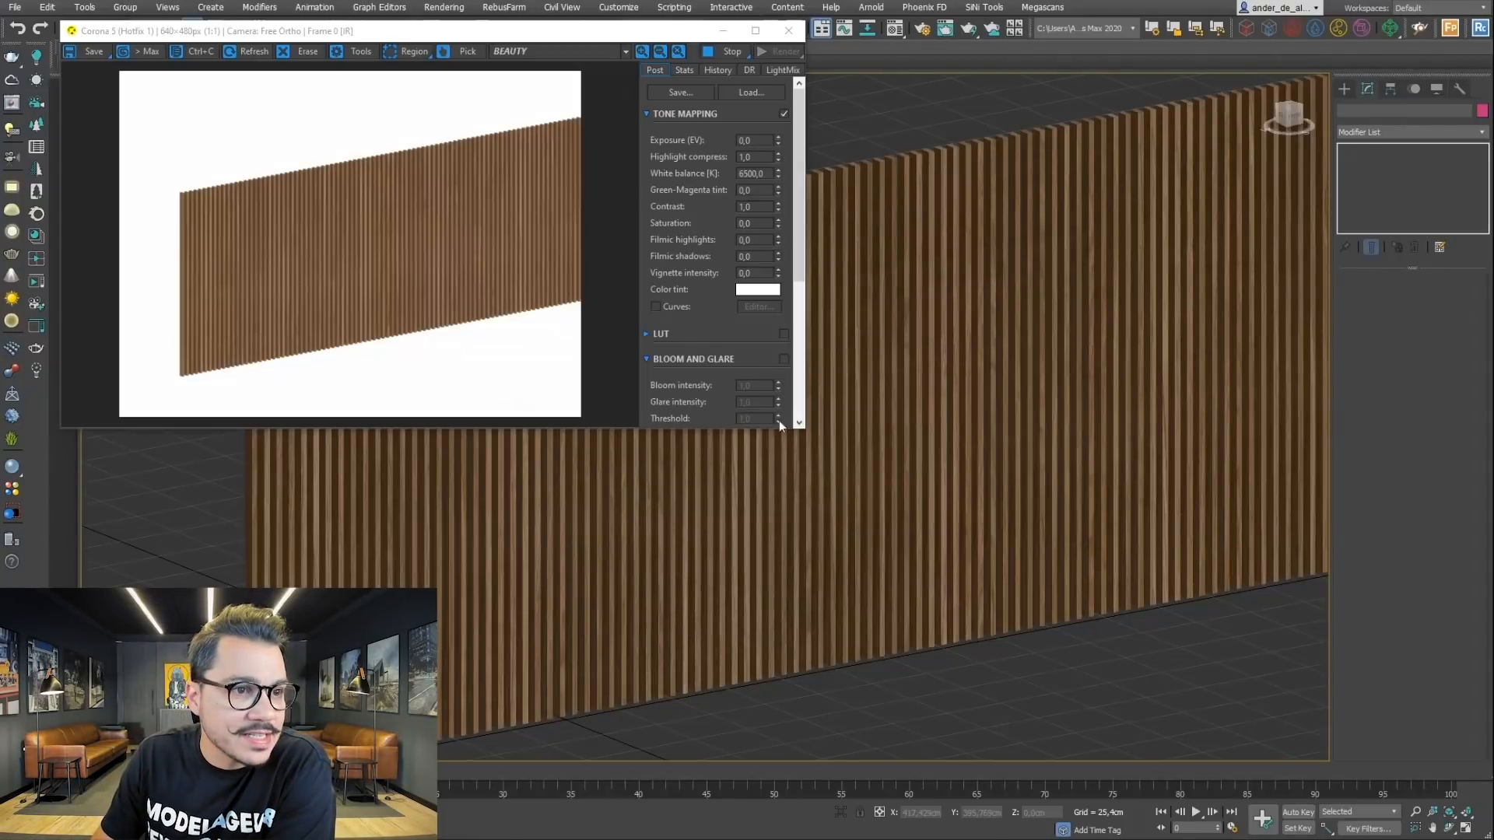
pyautogui.moveTo(803, 427); pyautogui.dragTo(866, 713)
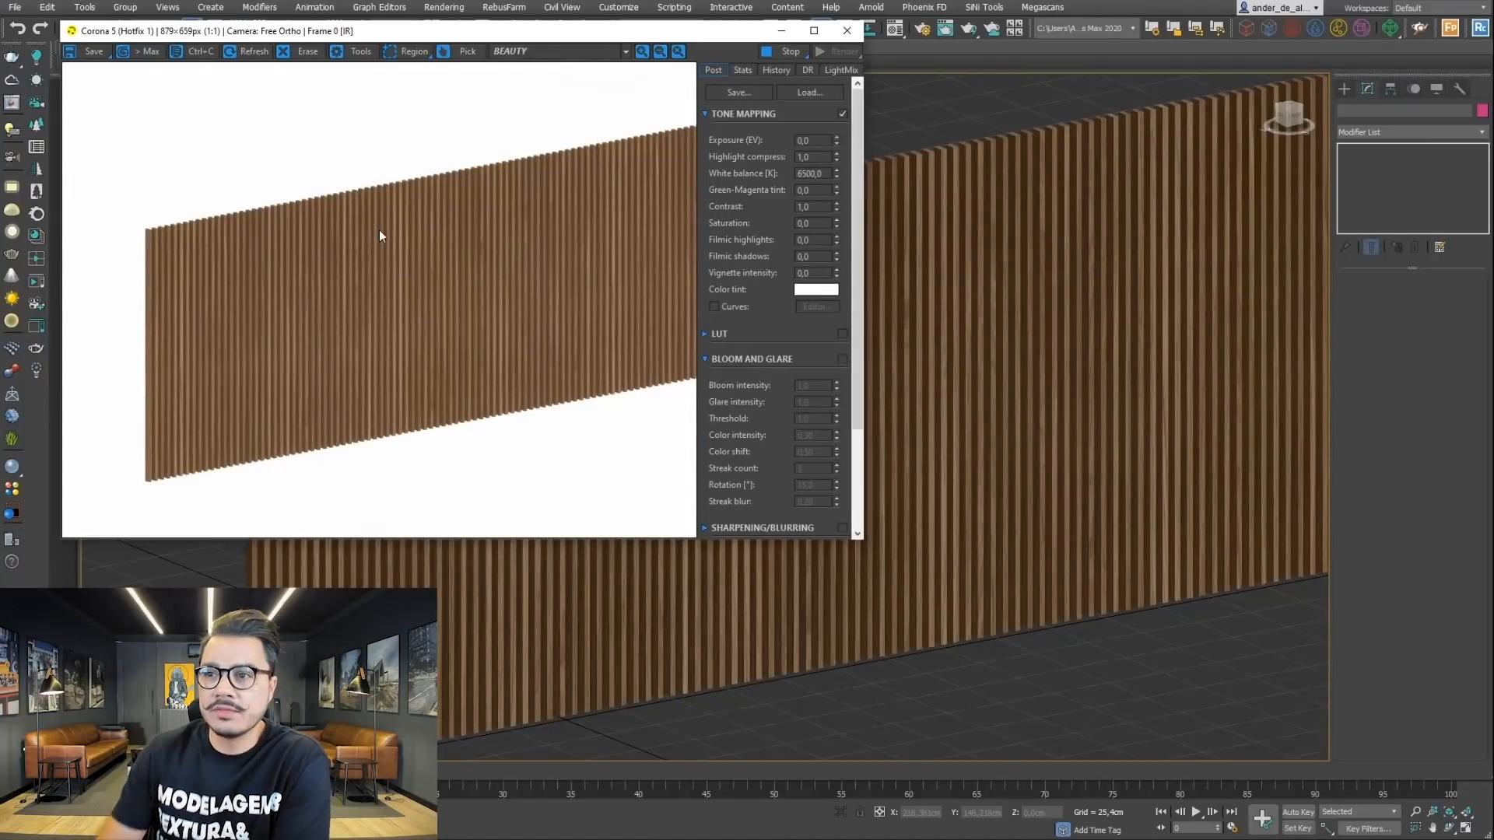
pyautogui.moveTo(542, 41); pyautogui.dragTo(658, 98)
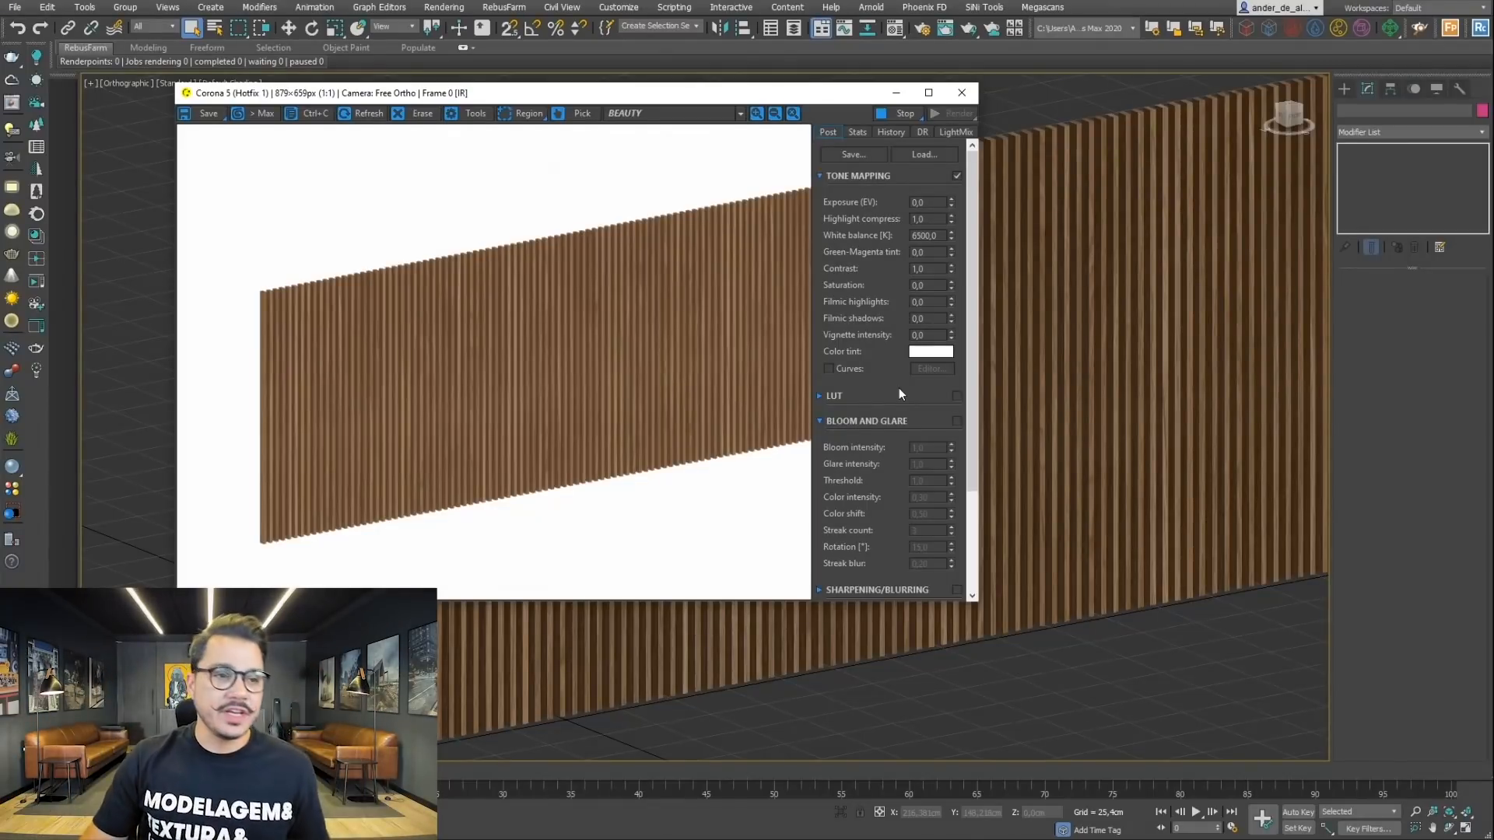
pyautogui.moveTo(810, 95); pyautogui.dragTo(753, 101)
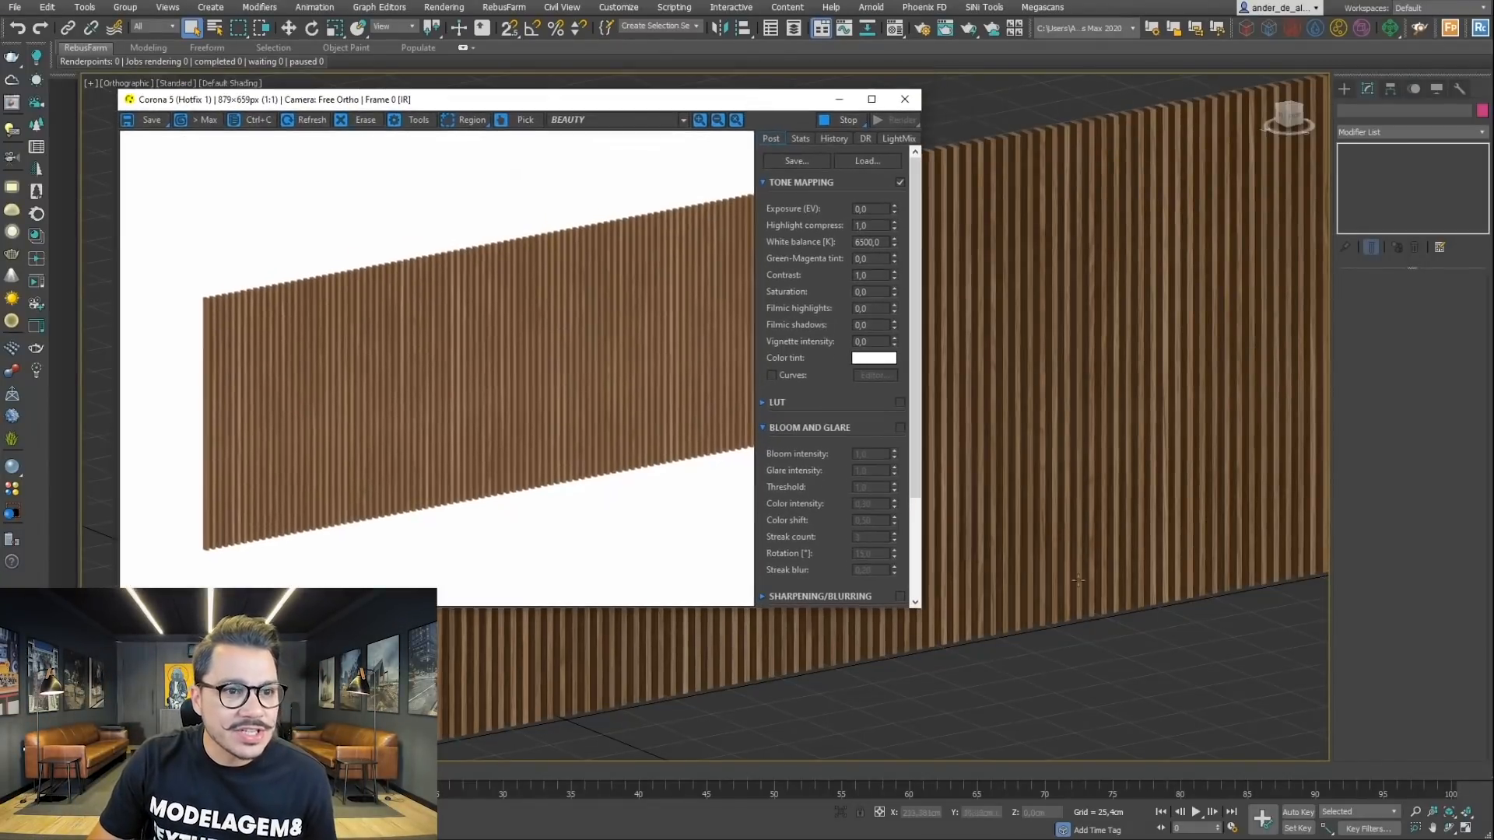
# Step: Examine the wood texture on the slatted panel from several angles and close up in the interactive render
pyautogui.scroll(3, 1037, 599)
pyautogui.scroll(-4, 1038, 598)
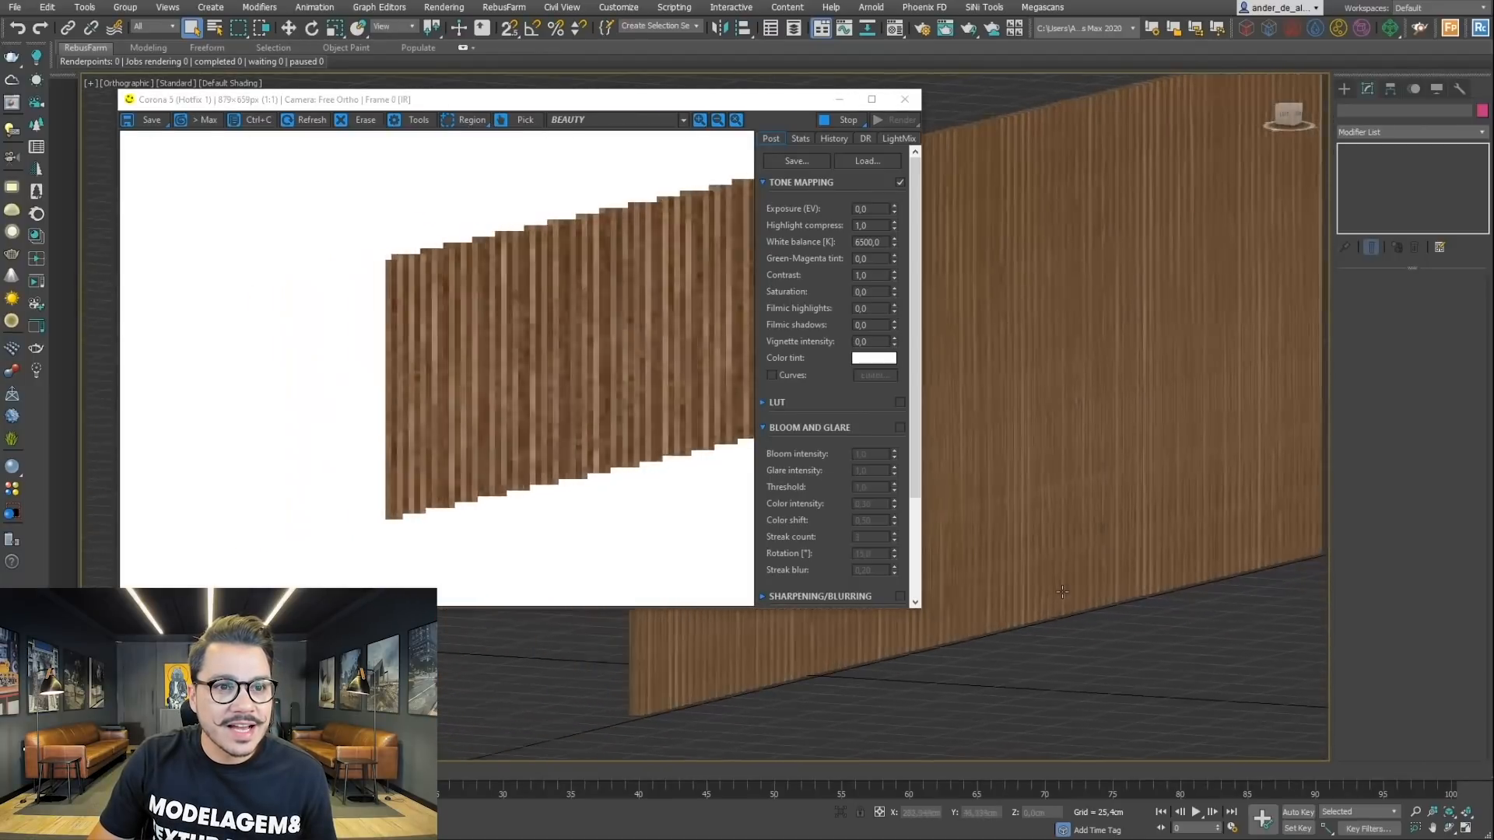
pyautogui.keyDown('alt'); pyautogui.moveTo(1091, 552); pyautogui.dragTo(1102, 531, button='middle'); pyautogui.keyUp('alt')
pyautogui.keyDown('alt'); pyautogui.moveTo(1133, 470); pyautogui.dragTo(1067, 495, button='middle'); pyautogui.keyUp('alt')
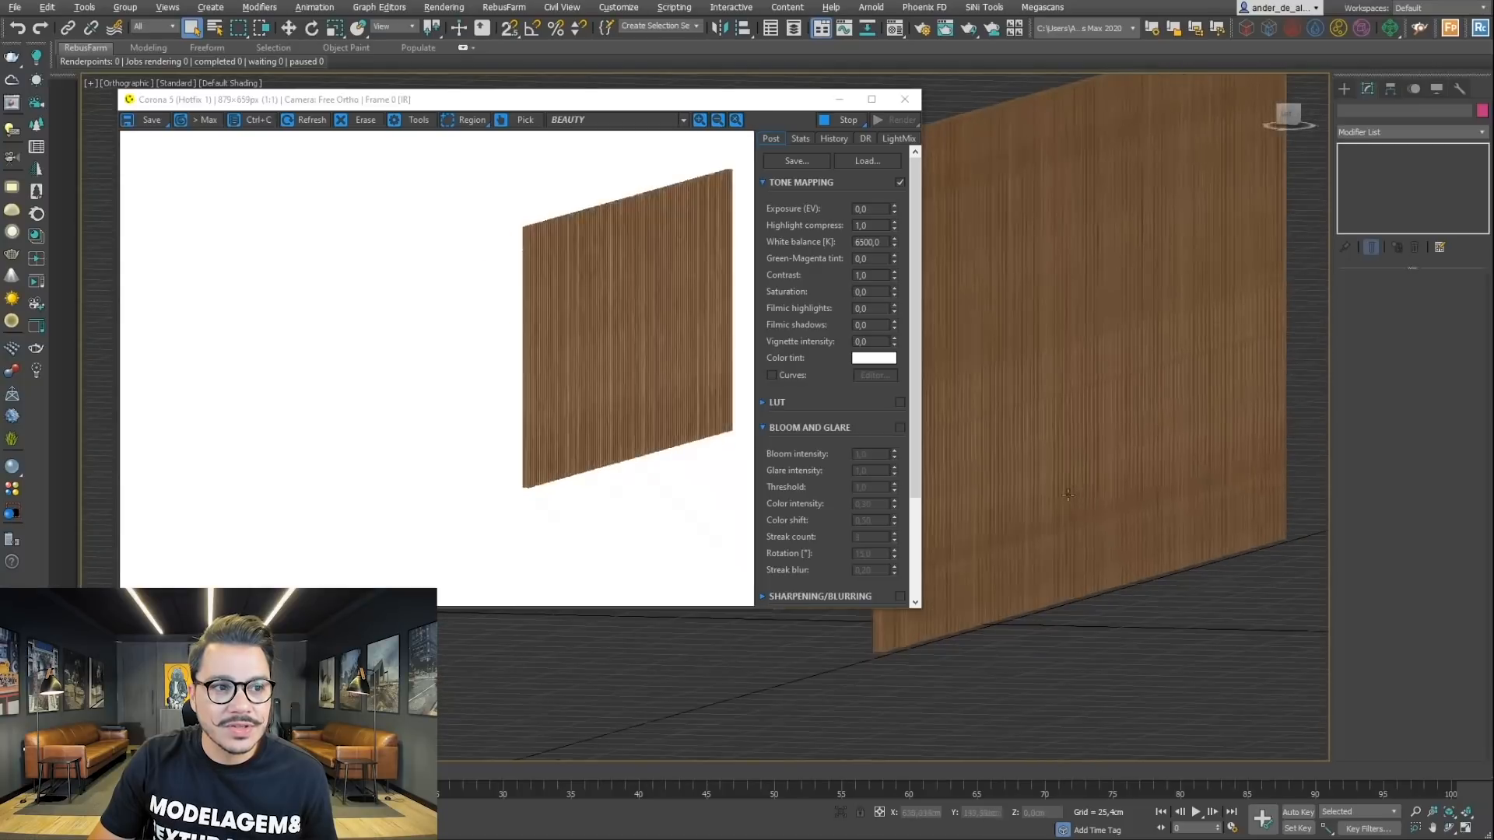
pyautogui.keyDown('alt'); pyautogui.moveTo(1104, 447); pyautogui.dragTo(693, 480, button='middle'); pyautogui.keyUp('alt')
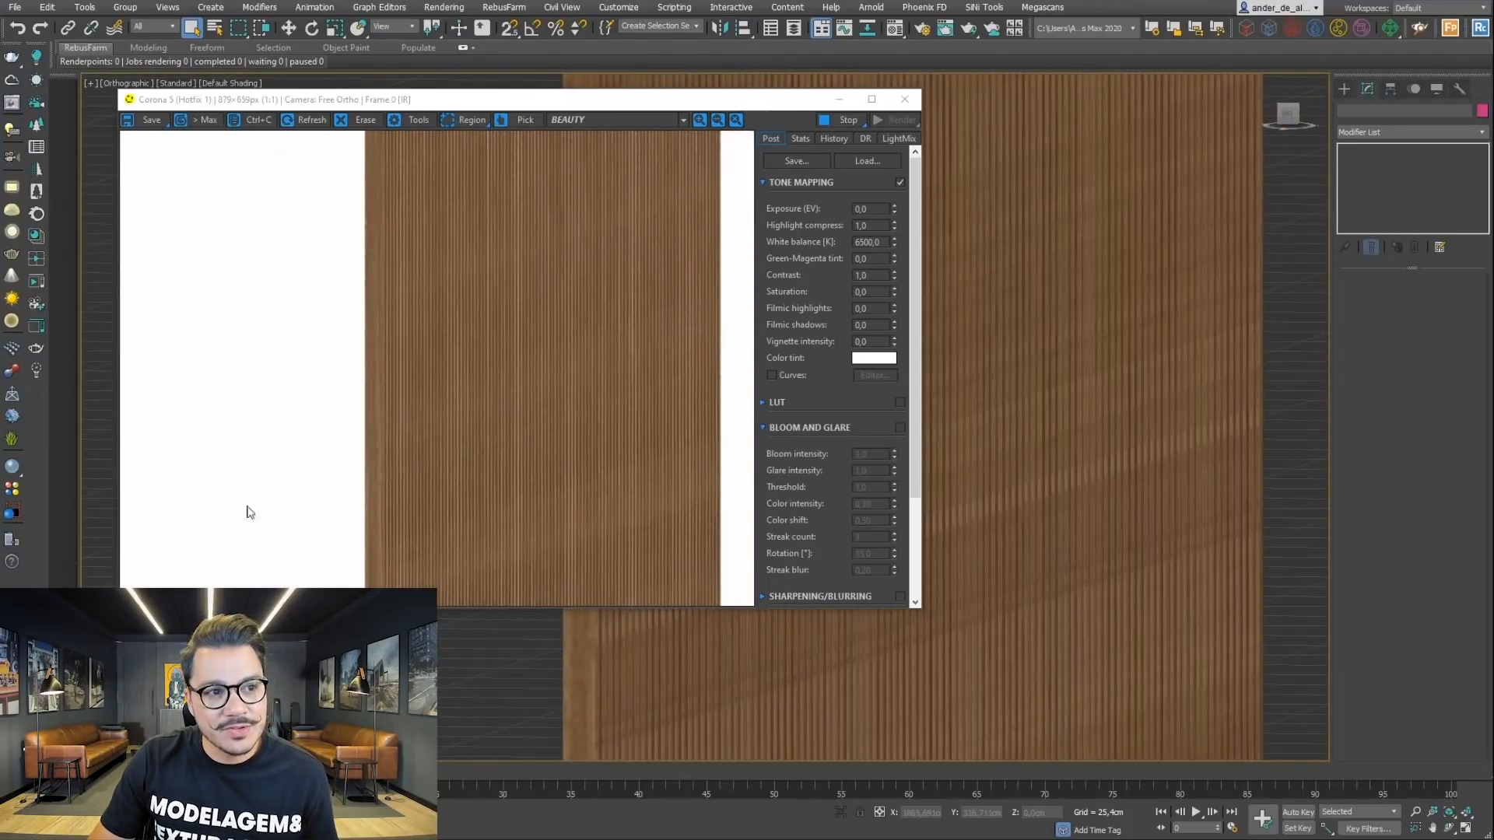
pyautogui.scroll(1, 630, 372)
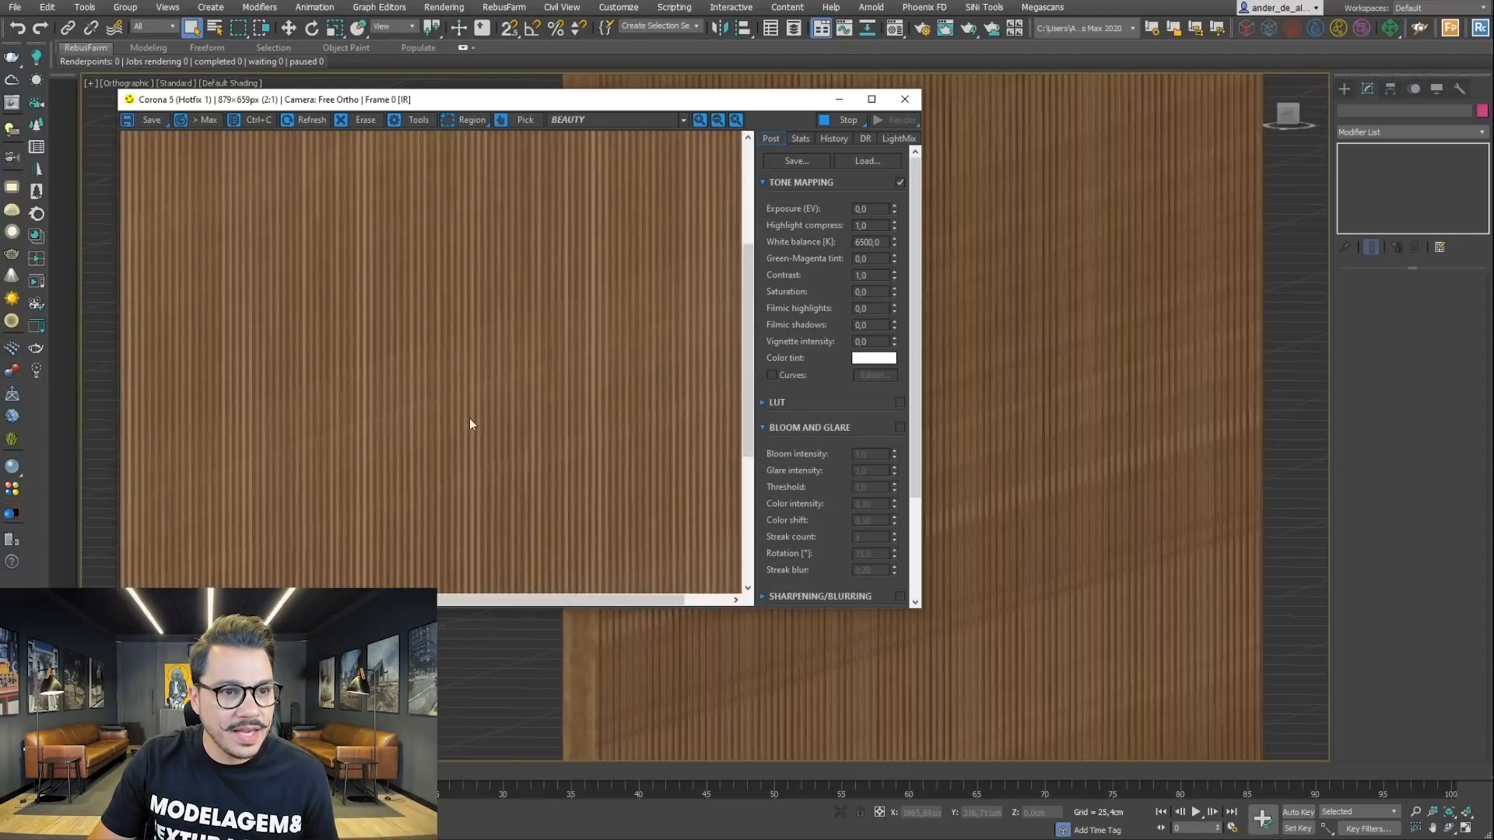
pyautogui.scroll(-1, 470, 424)
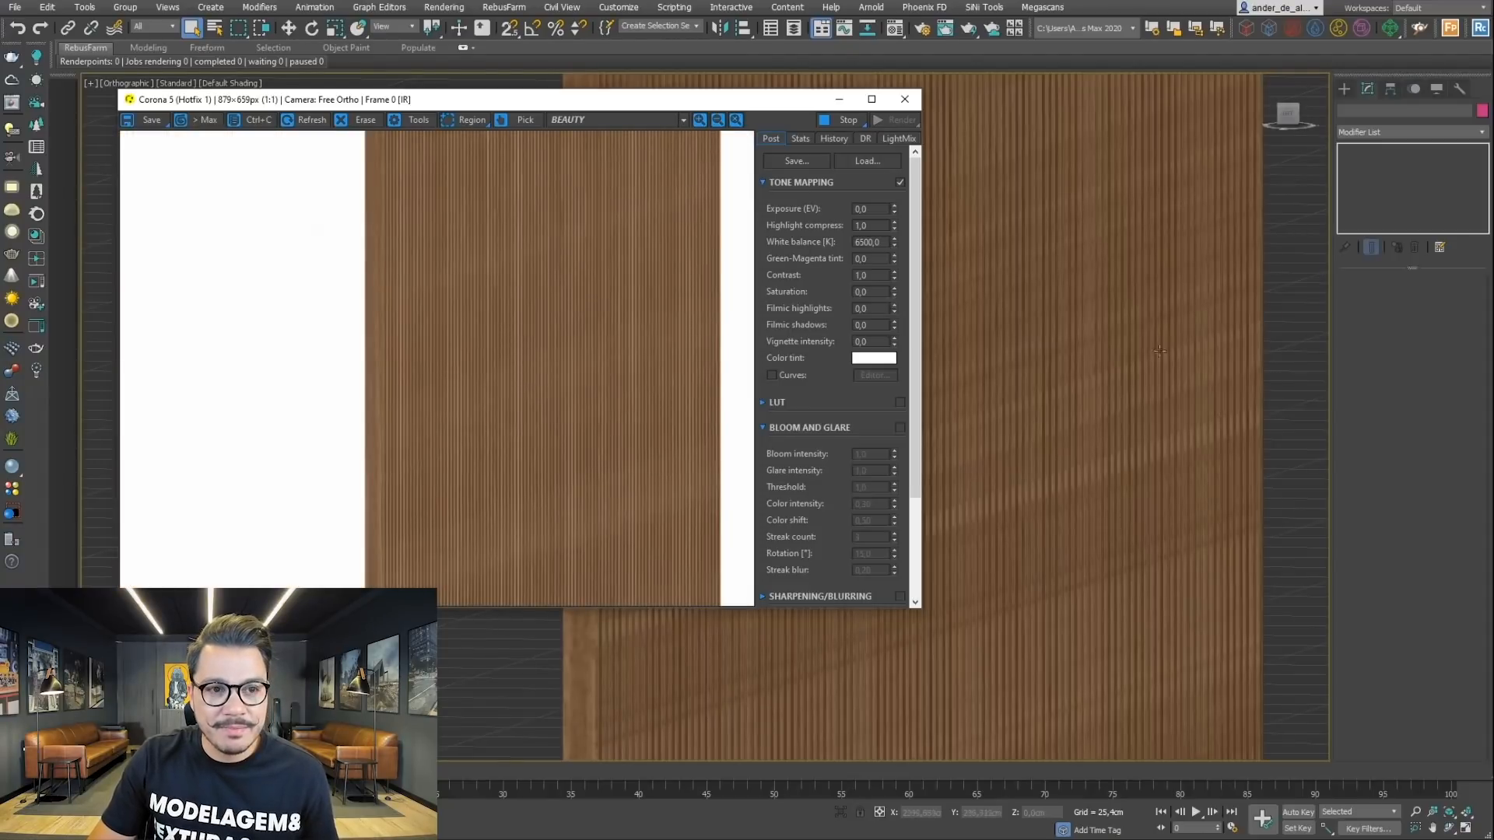
pyautogui.scroll(3, 1116, 273)
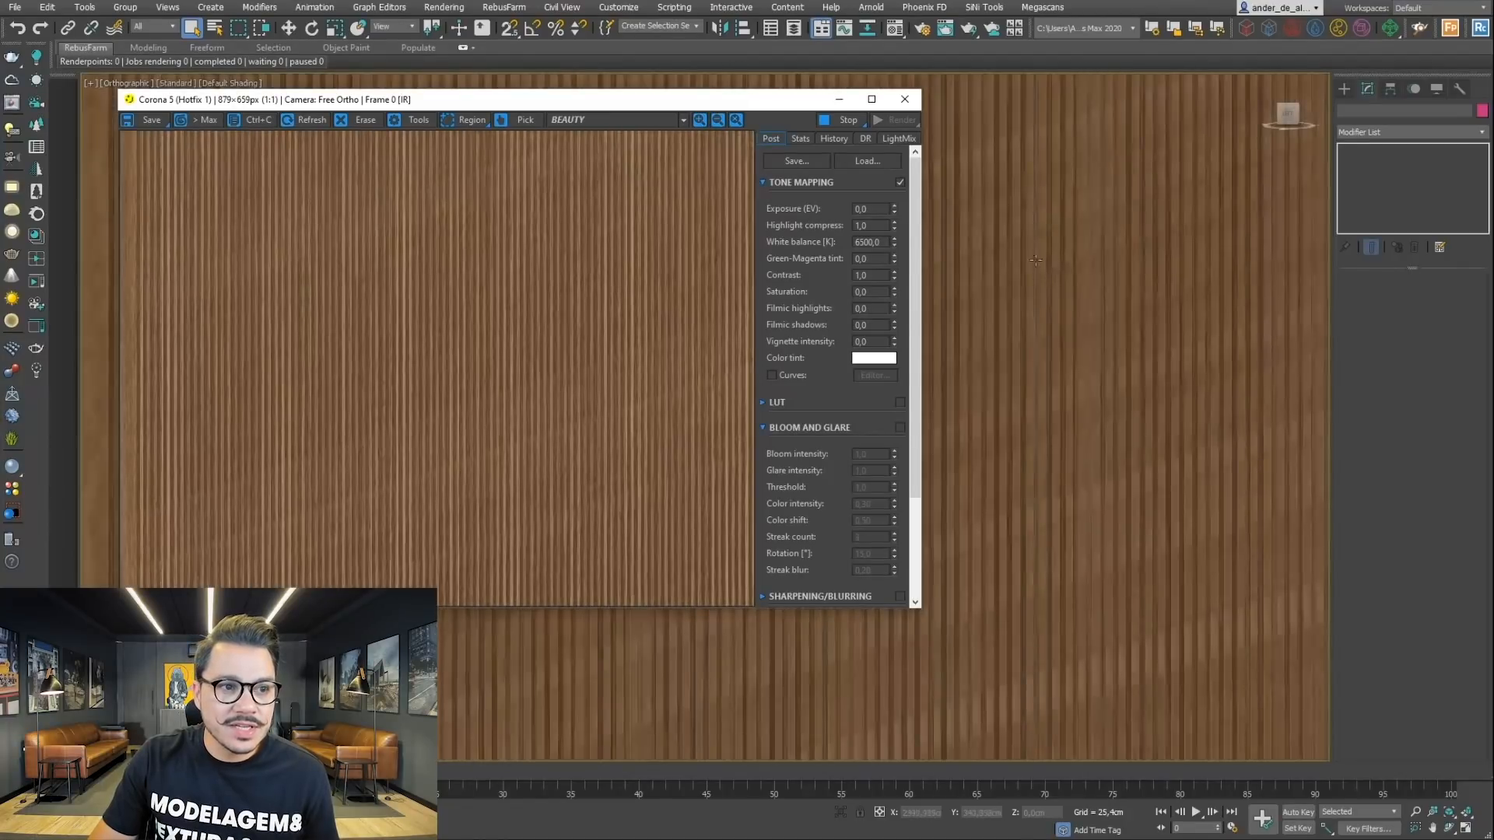
pyautogui.scroll(-3, 993, 239)
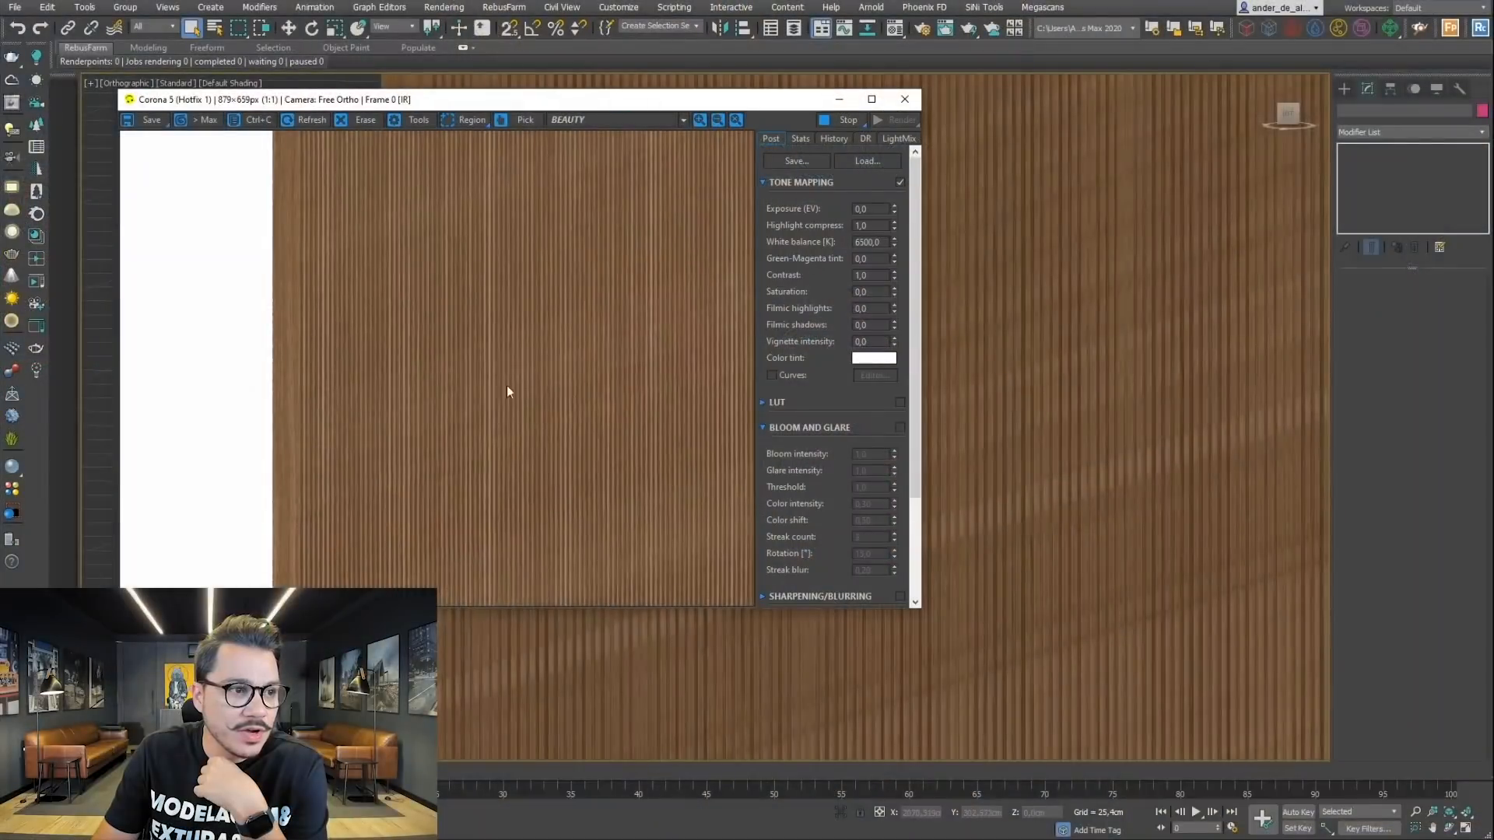
pyautogui.scroll(-10, 1163, 428)
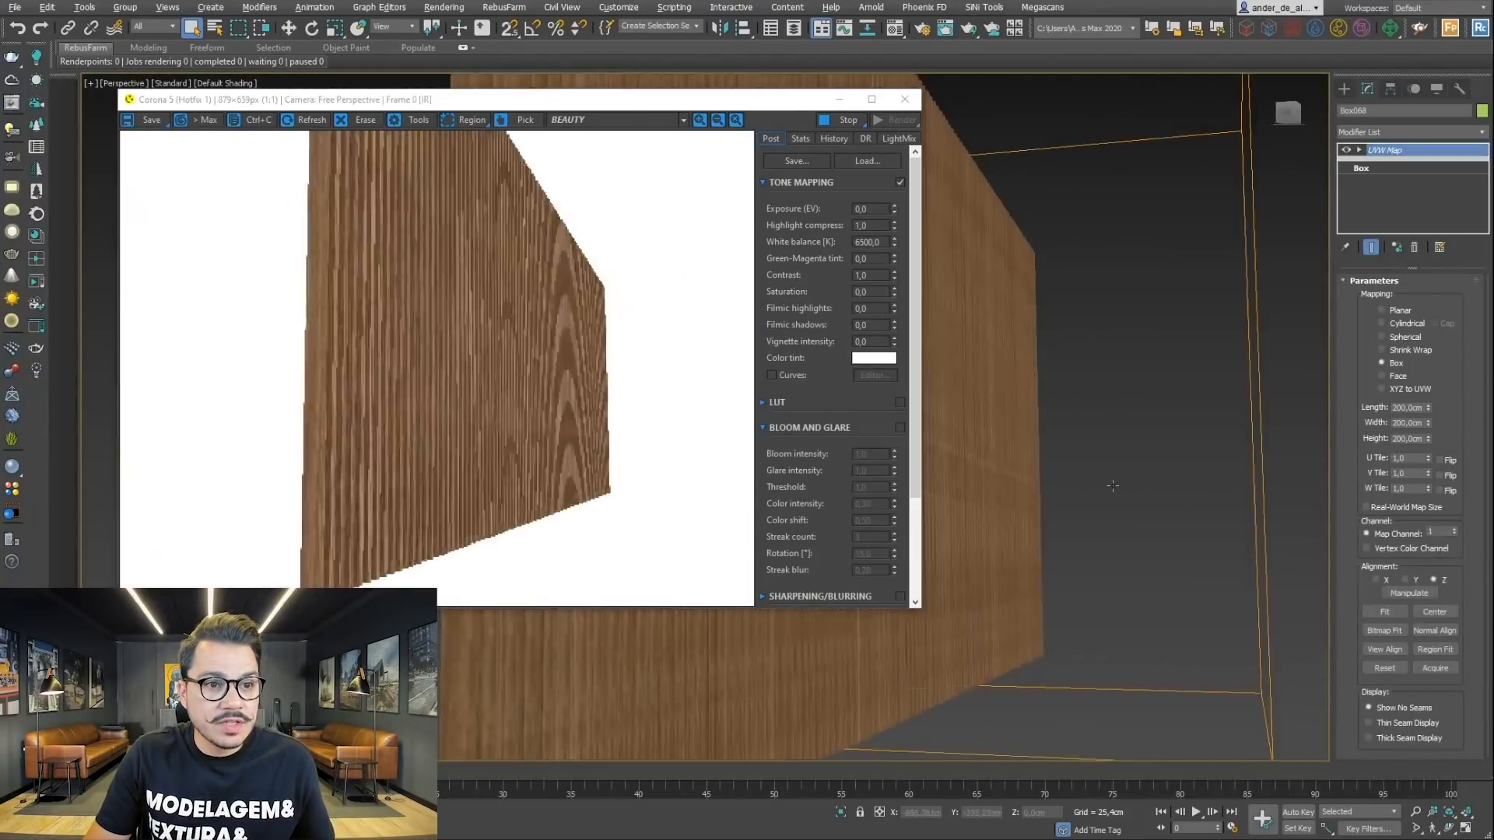
pyautogui.keyDown('alt'); pyautogui.moveTo(1051, 420); pyautogui.dragTo(1145, 431, button='middle'); pyautogui.keyUp('alt')
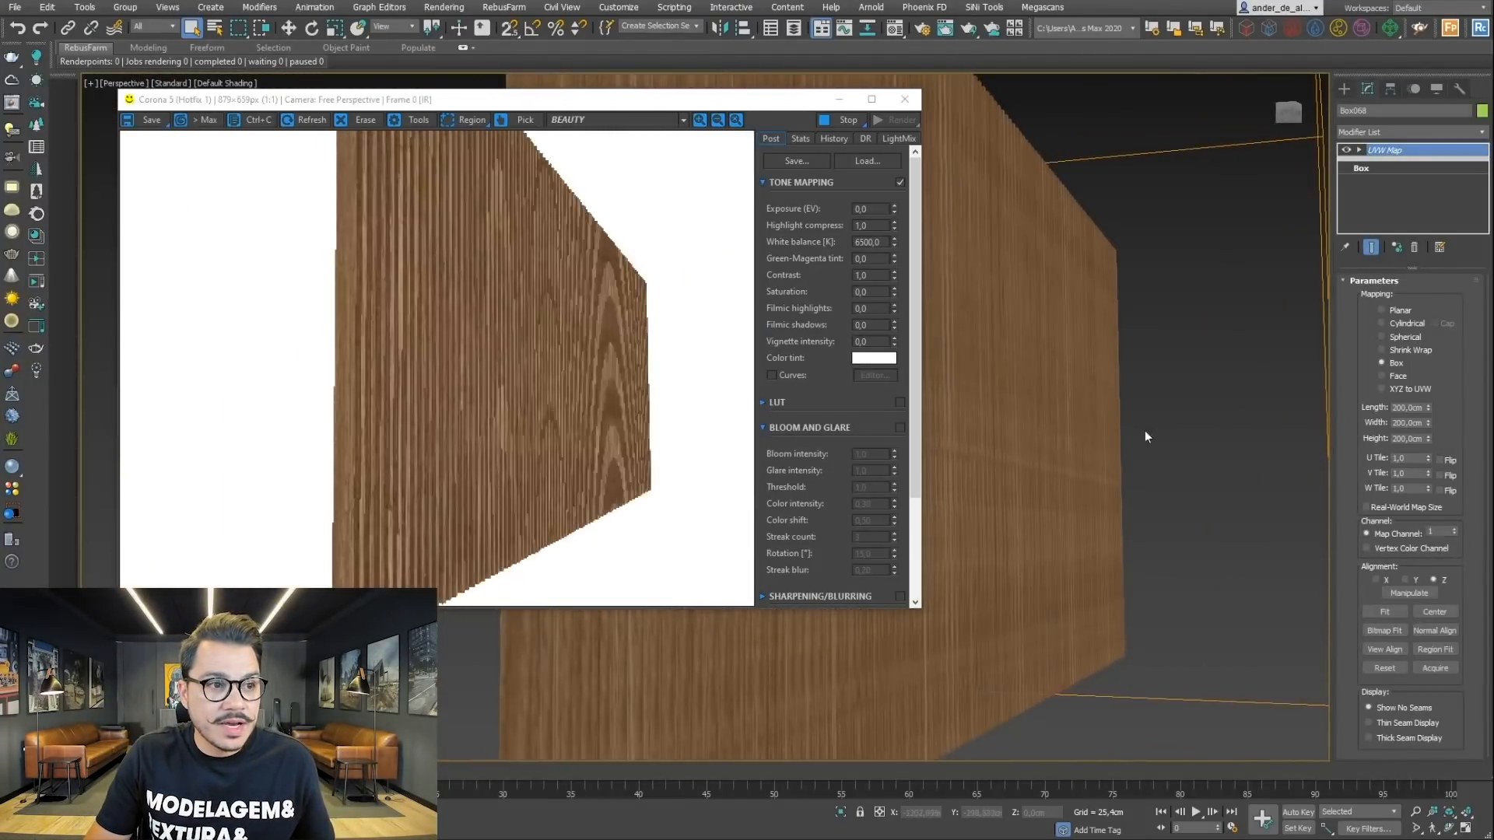
pyautogui.scroll(2, 1062, 422)
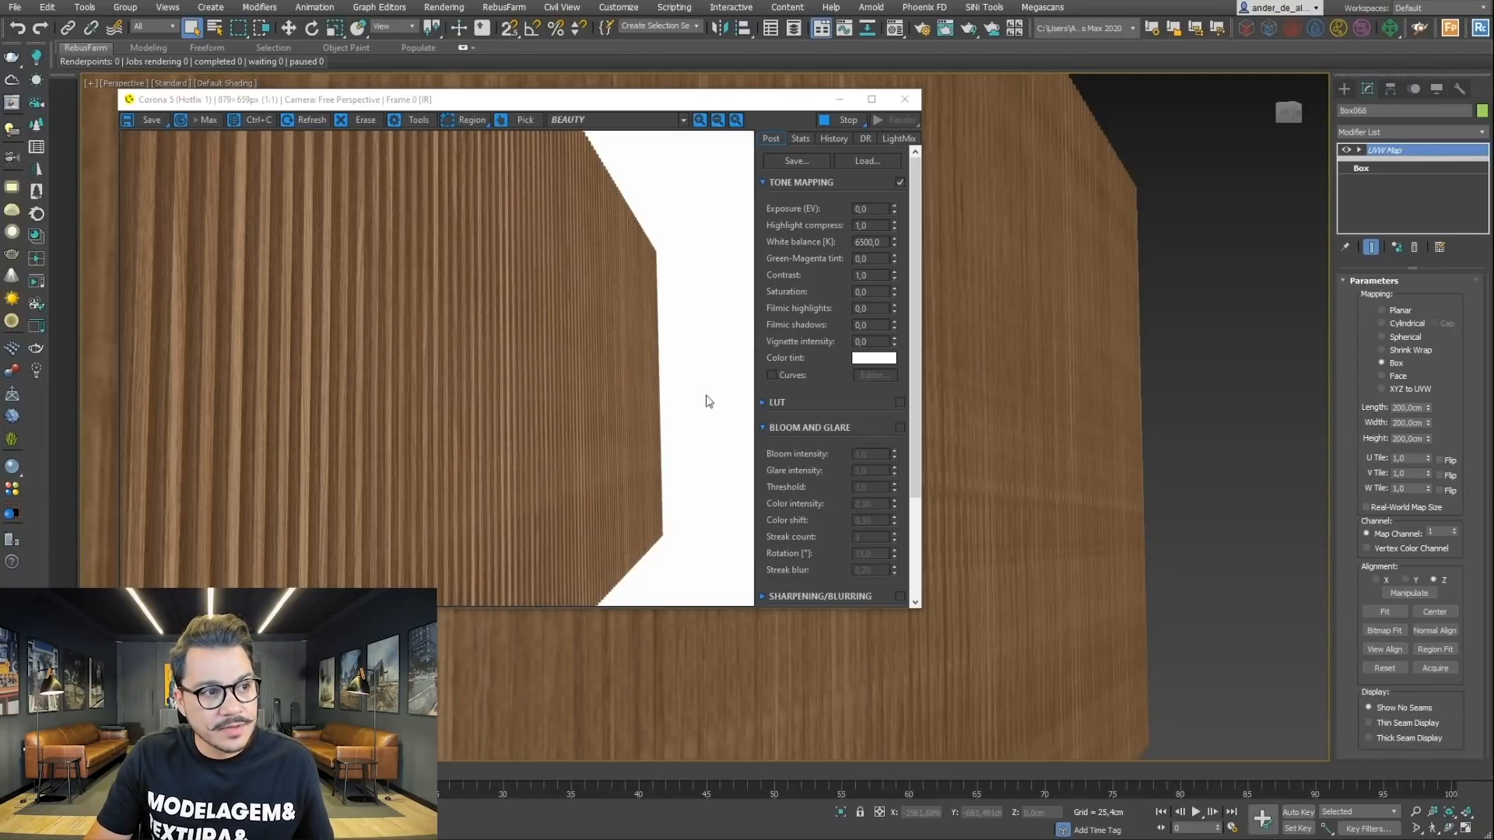
# Step: Minimize the render window and examine the texture repetition across the slatted panel in the perspective viewport
pyautogui.click(841, 104)
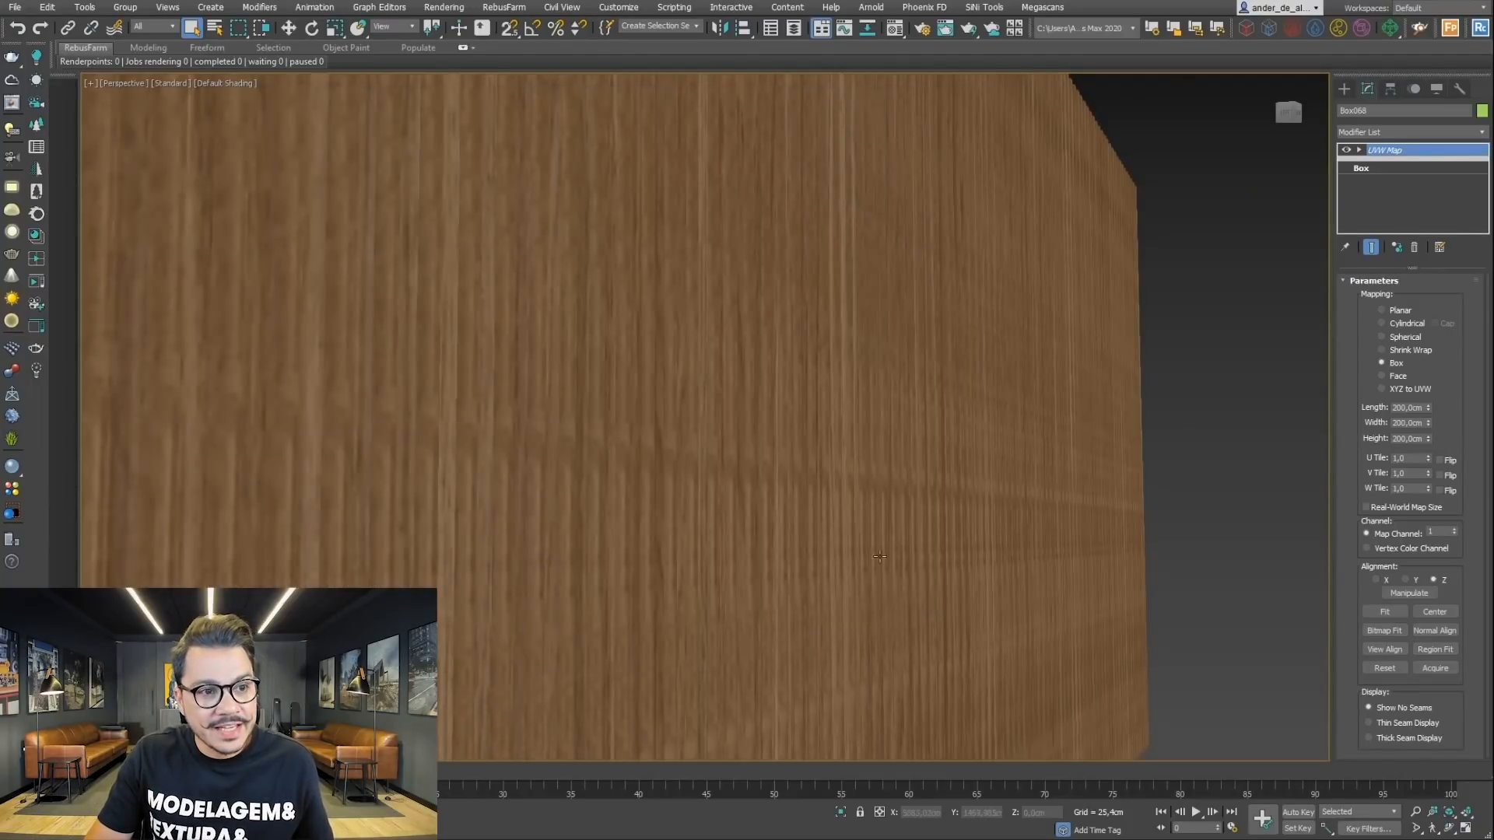
pyautogui.moveTo(879, 556); pyautogui.dragTo(996, 547, button='middle')
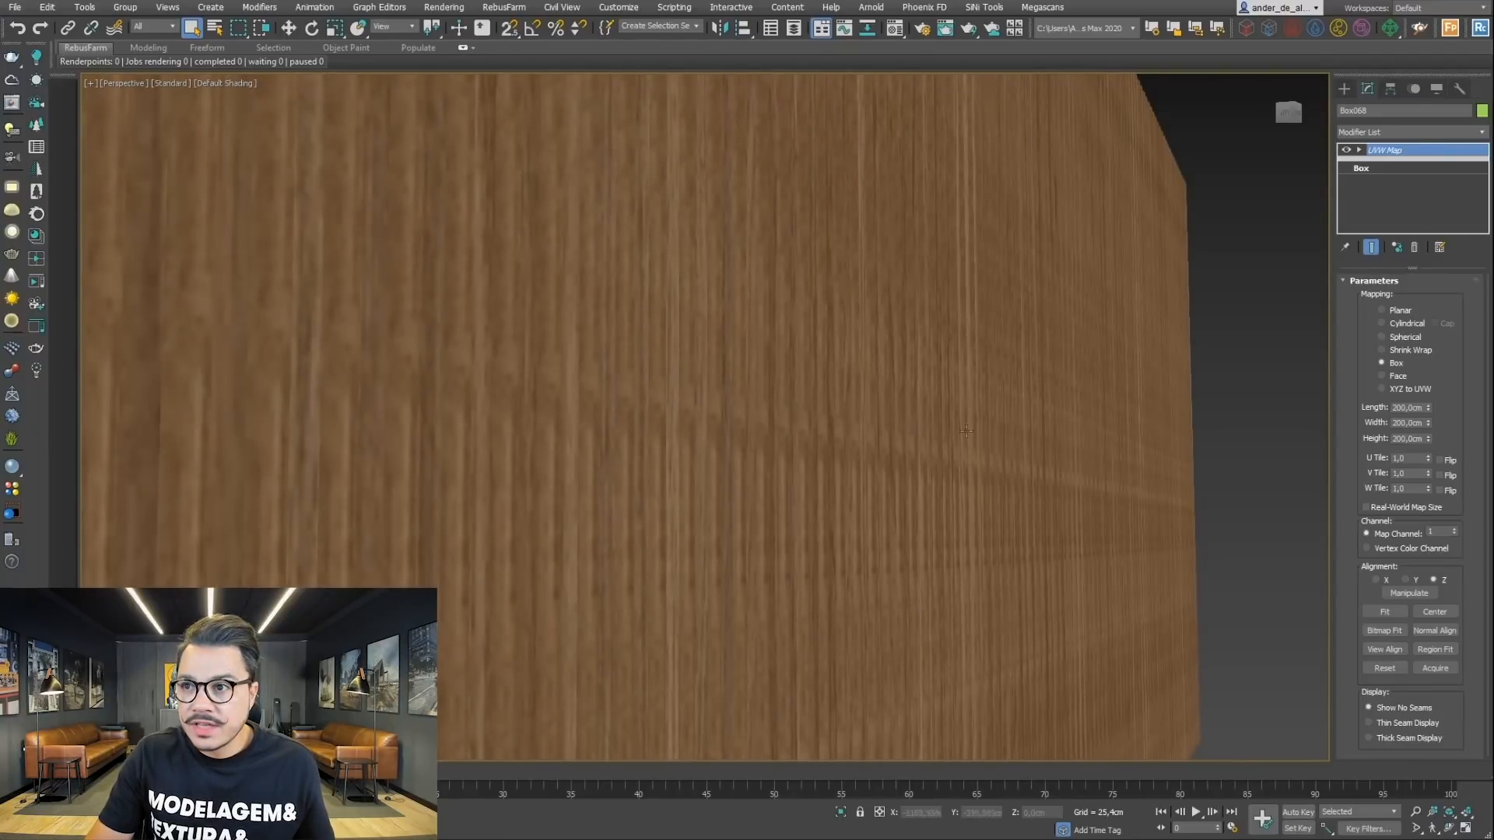
pyautogui.scroll(-4, 985, 439)
pyautogui.scroll(4, 926, 464)
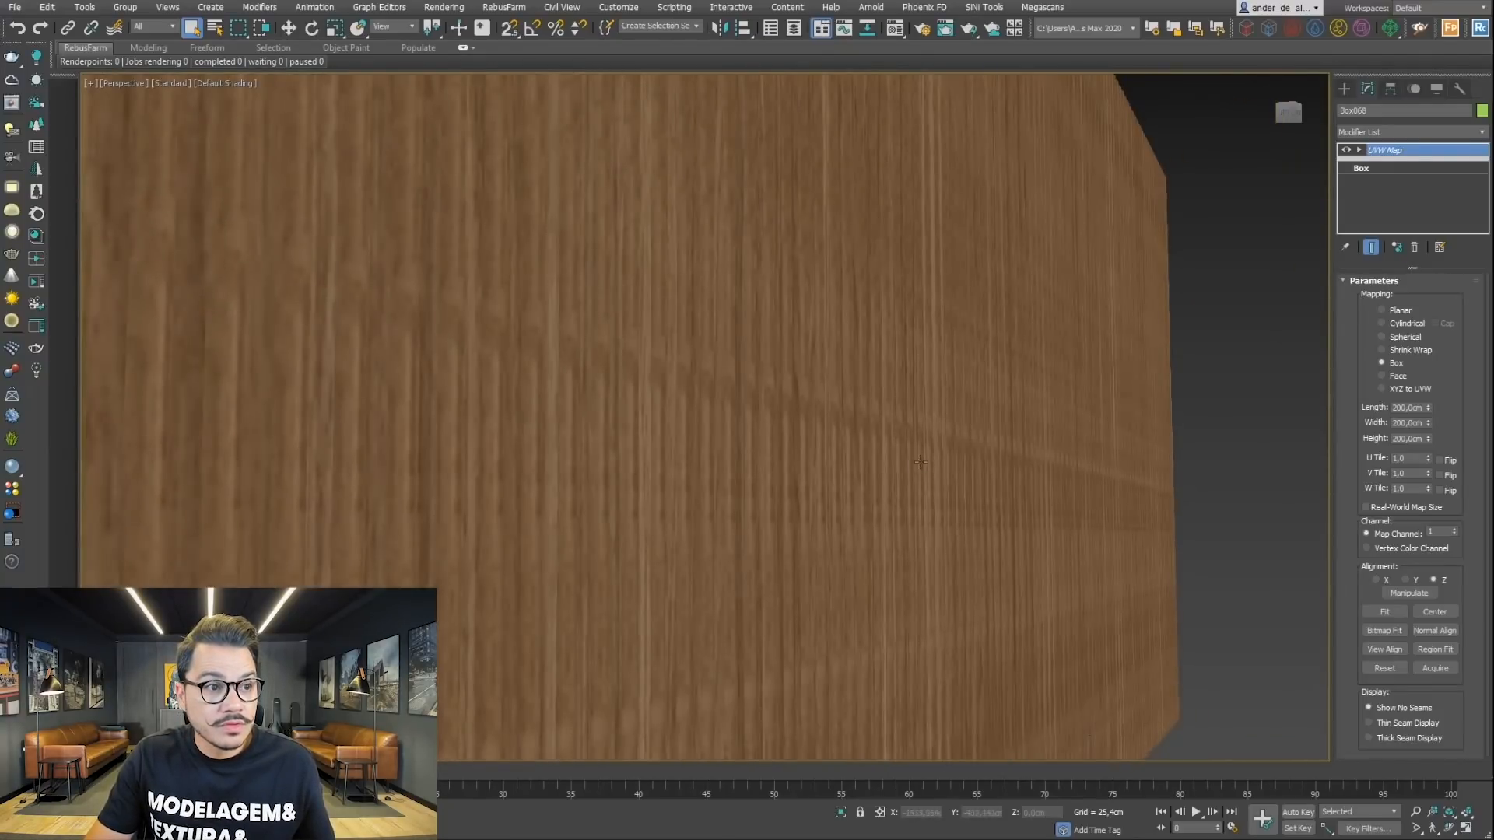
pyautogui.moveTo(920, 465); pyautogui.dragTo(983, 469, button='middle')
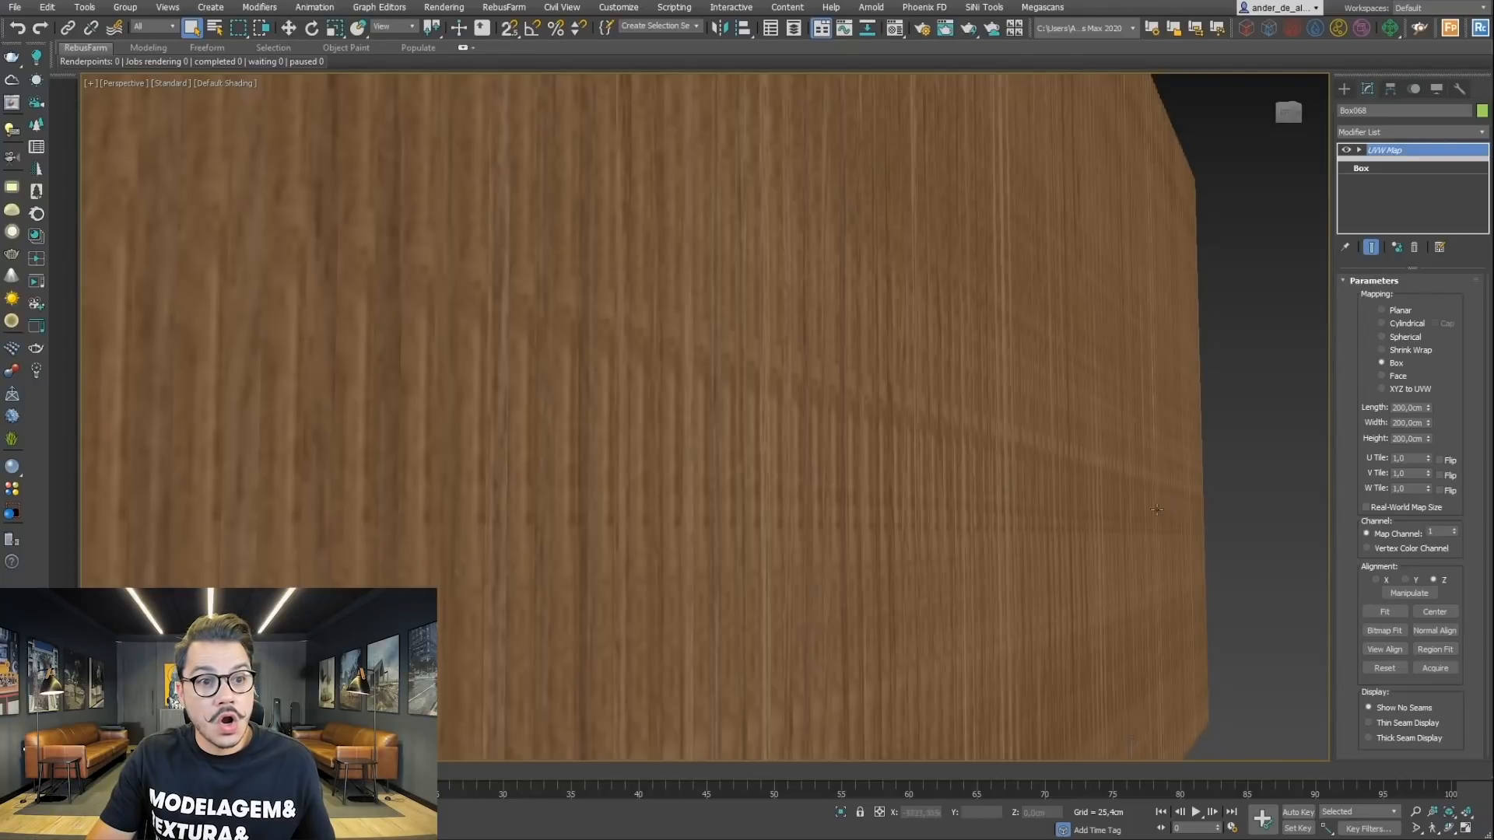
pyautogui.keyDown('alt'); pyautogui.moveTo(1157, 509); pyautogui.dragTo(1039, 502, button='middle'); pyautogui.keyUp('alt')
pyautogui.scroll(-3, 1149, 503)
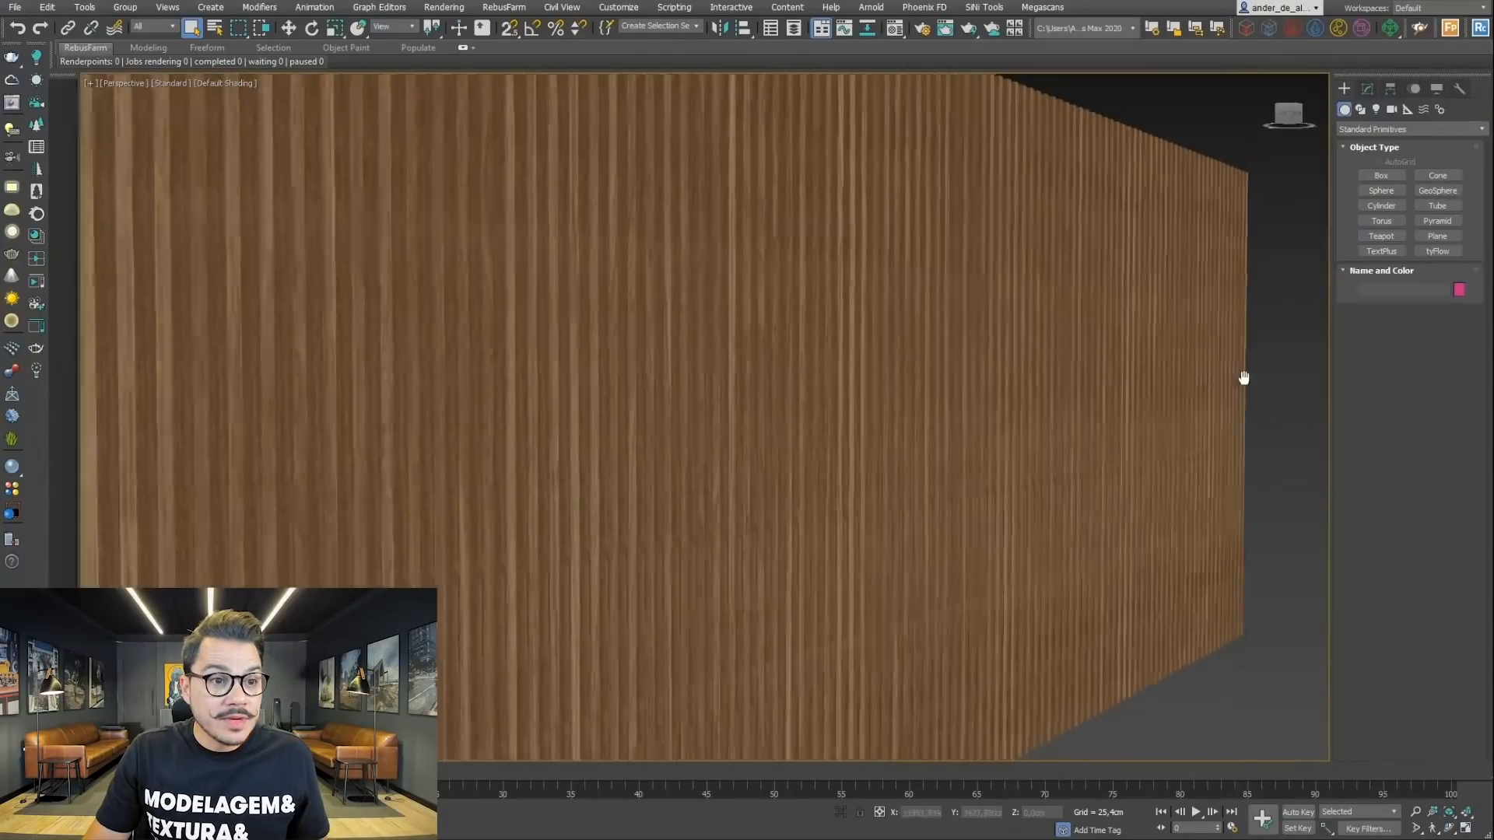
pyautogui.moveTo(1244, 377); pyautogui.dragTo(1115, 404, button='middle')
pyautogui.scroll(-4, 1115, 405)
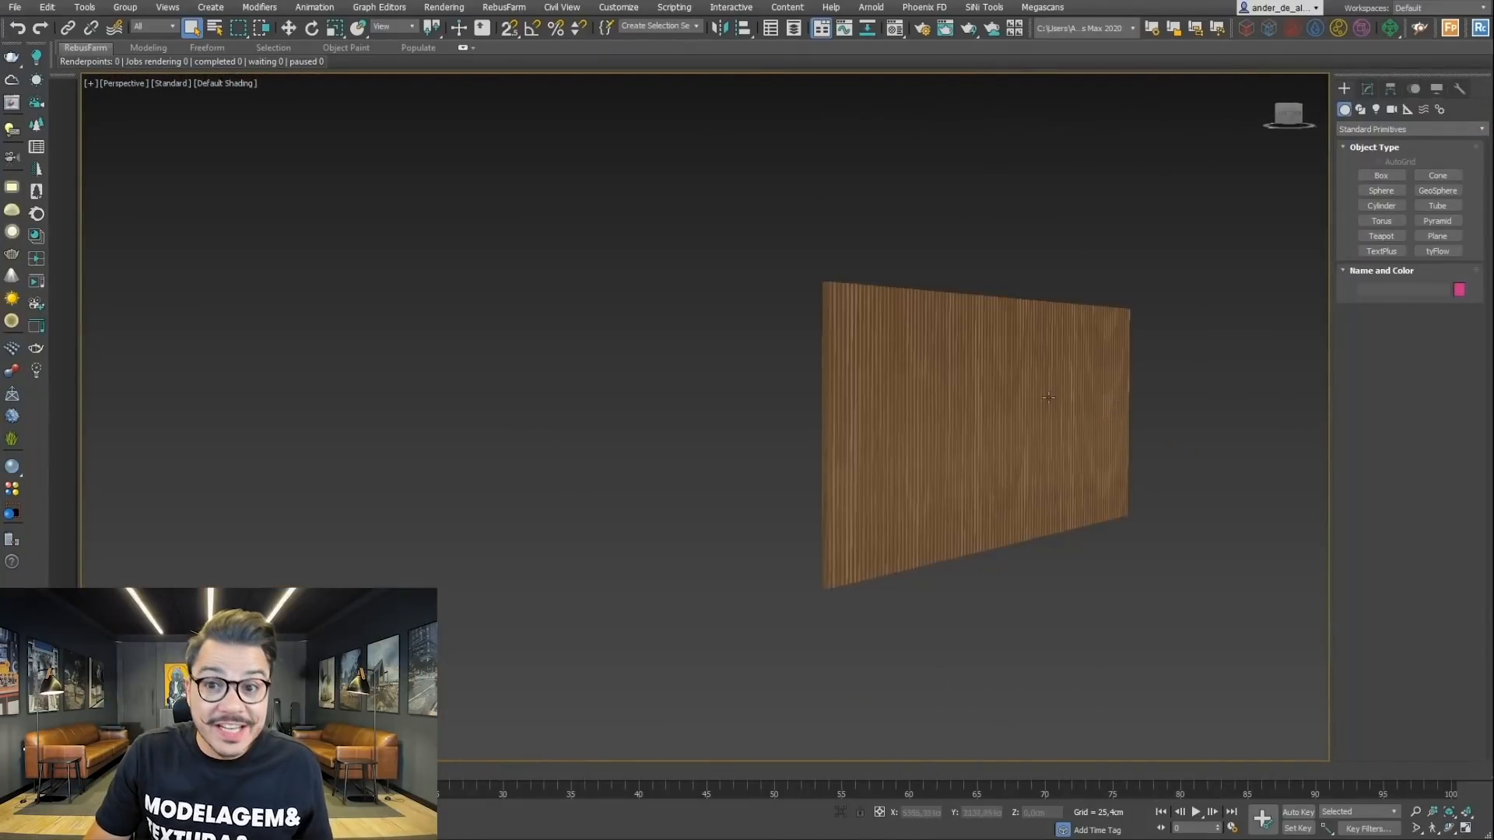
pyautogui.keyDown('alt'); pyautogui.moveTo(976, 440); pyautogui.dragTo(881, 419, button='middle'); pyautogui.keyUp('alt')
pyautogui.scroll(4, 882, 418)
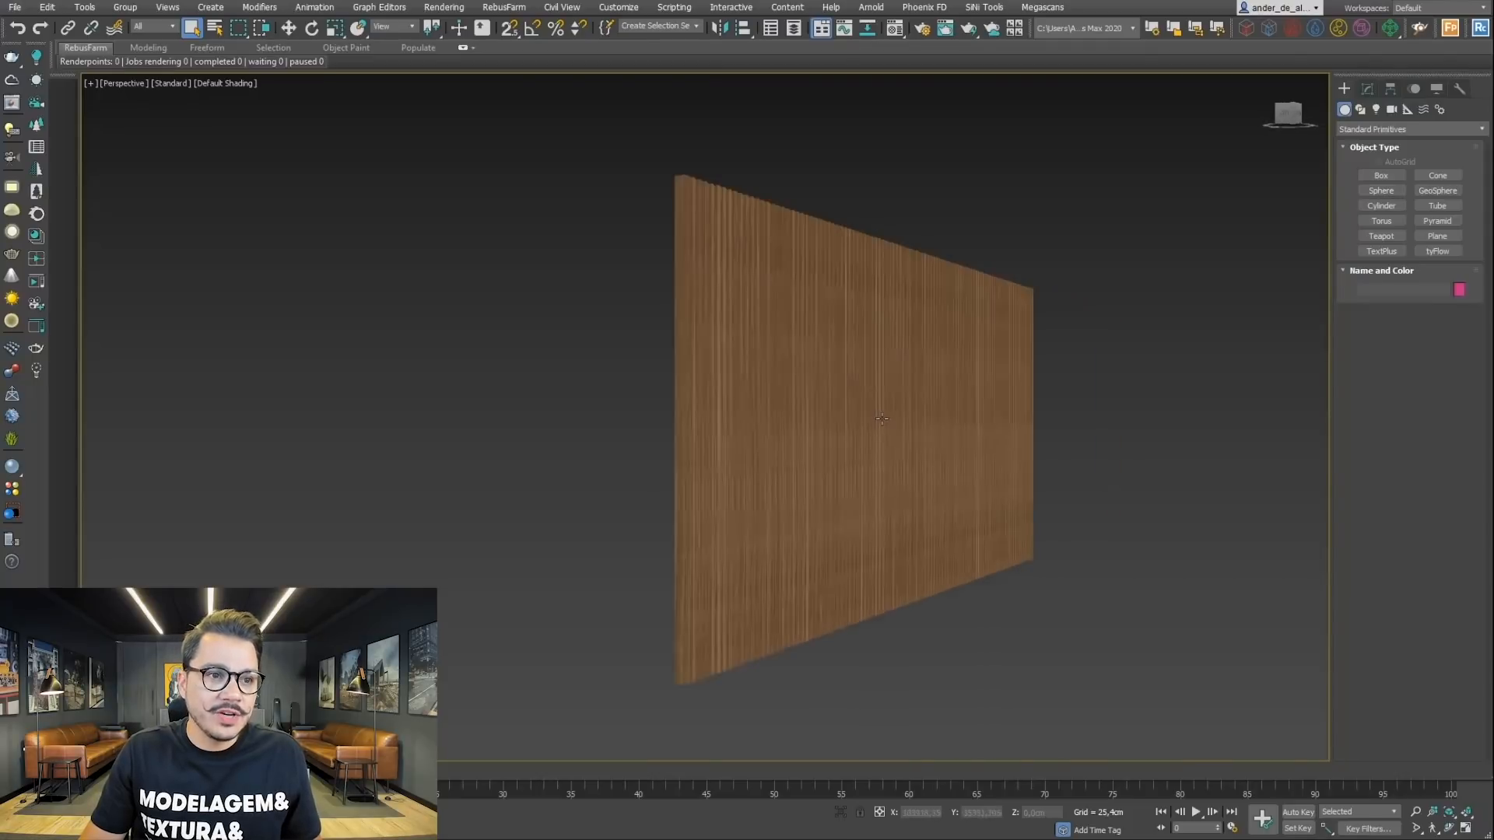
# Step: Wrap the wood material's diffuse bitmap in a CoronaUvwRandomizer map, keeping the old map as sub-map, and show it shaded in the viewport
pyautogui.press('m')
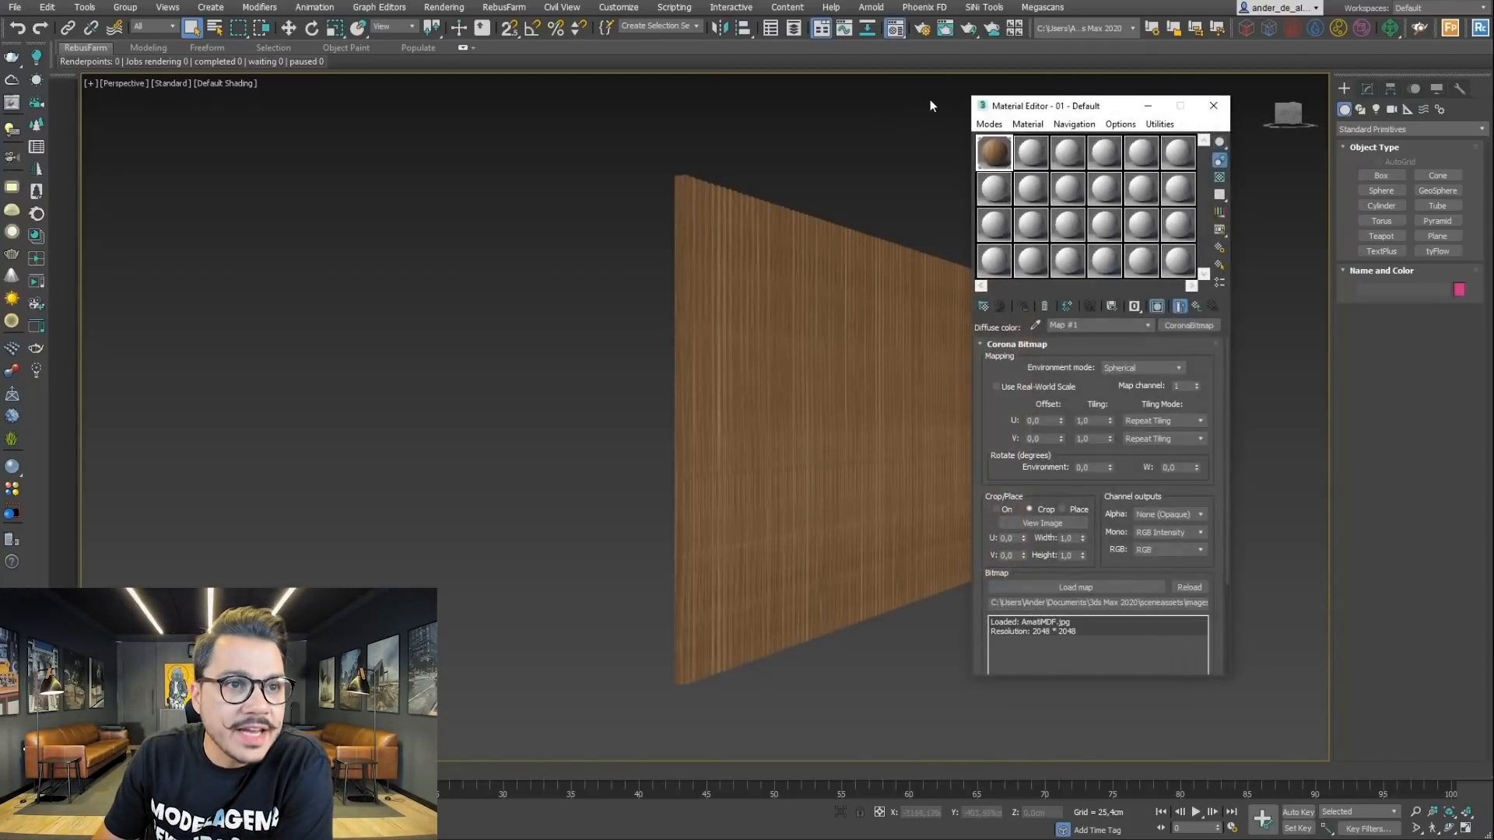
pyautogui.click(1197, 307)
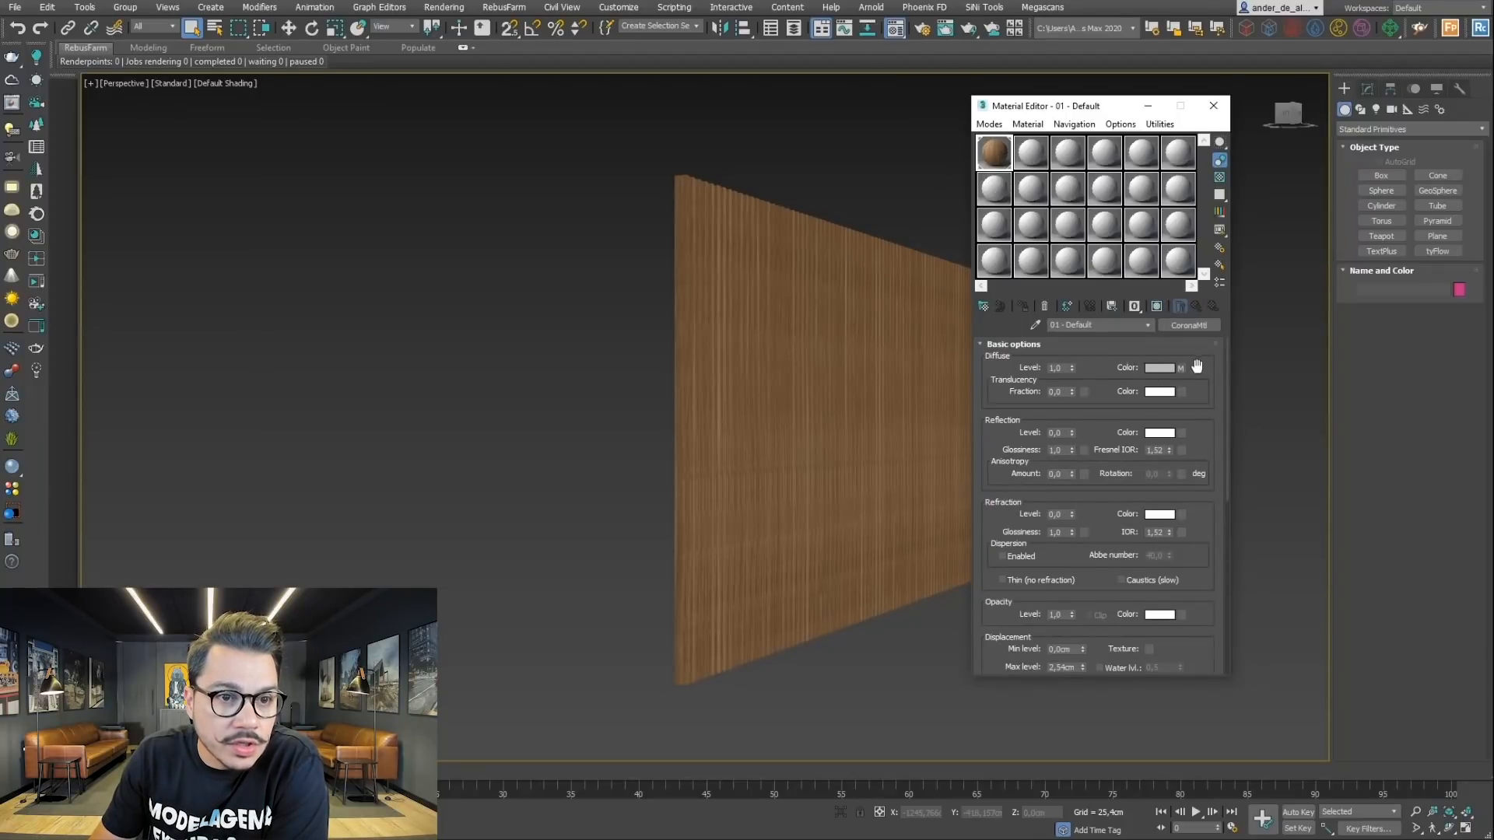
pyautogui.click(1183, 370)
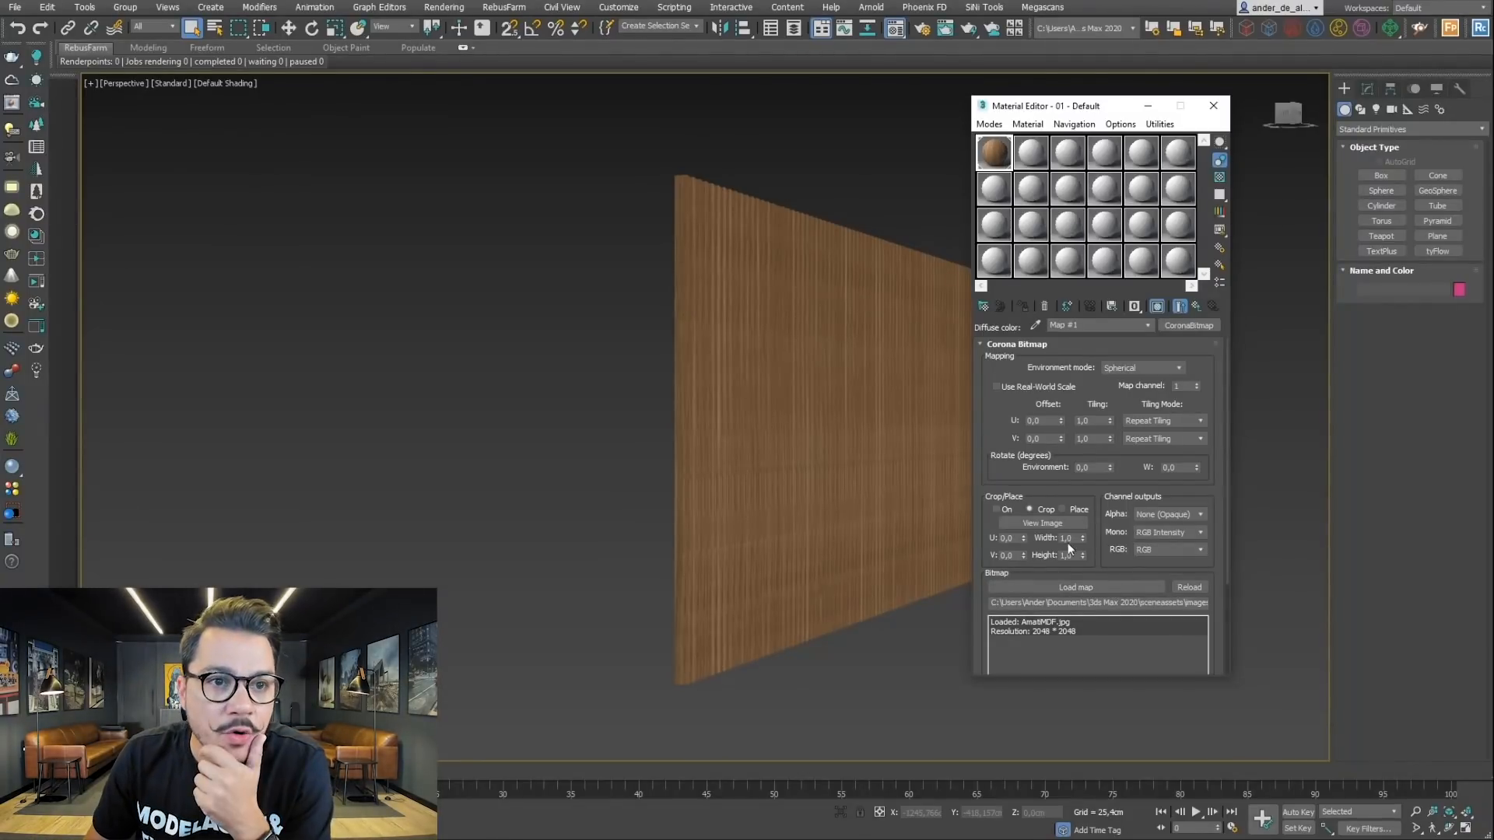
pyautogui.click(1184, 327)
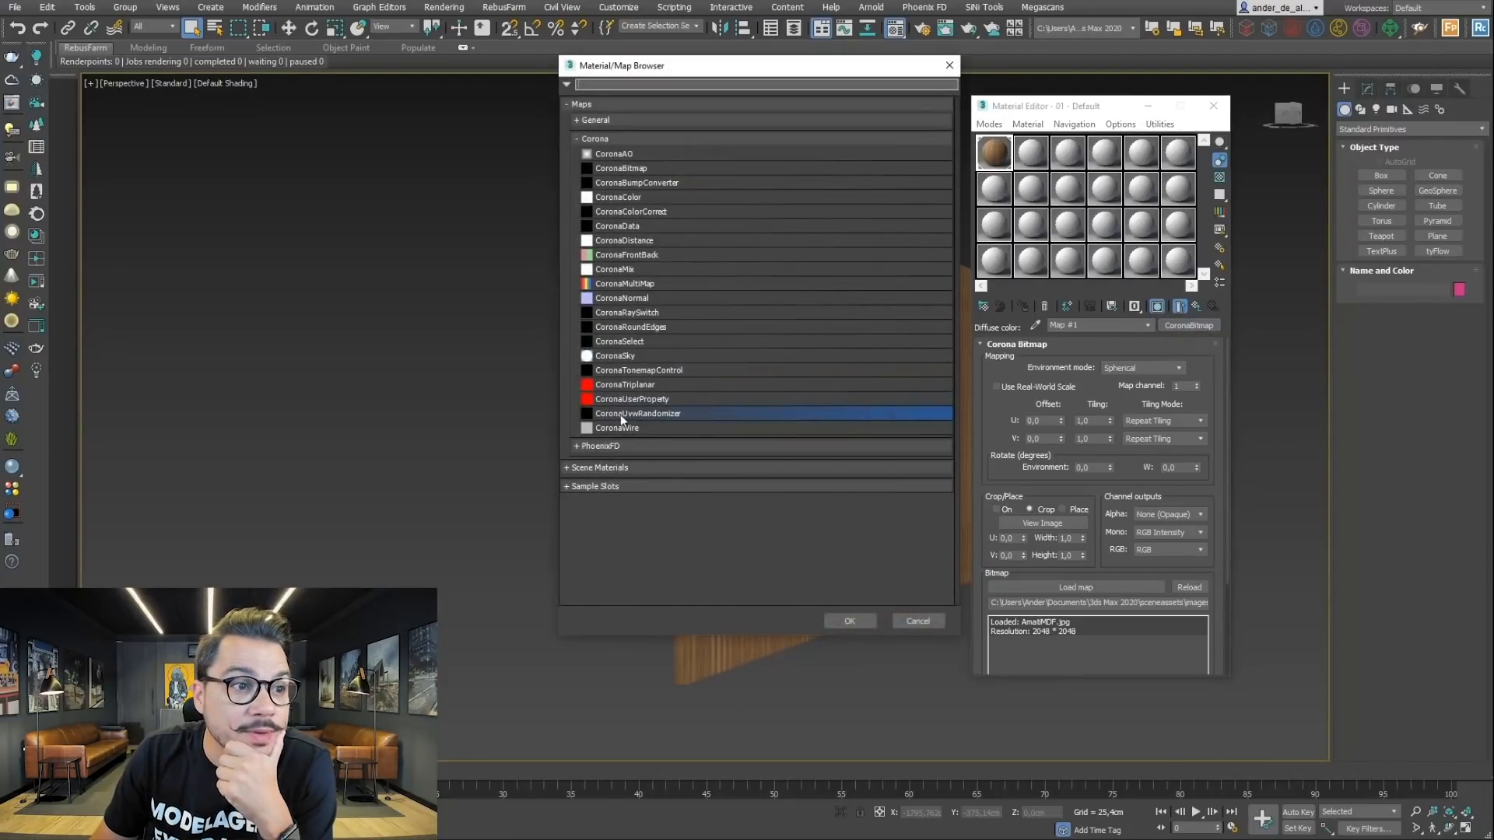
pyautogui.click(850, 621)
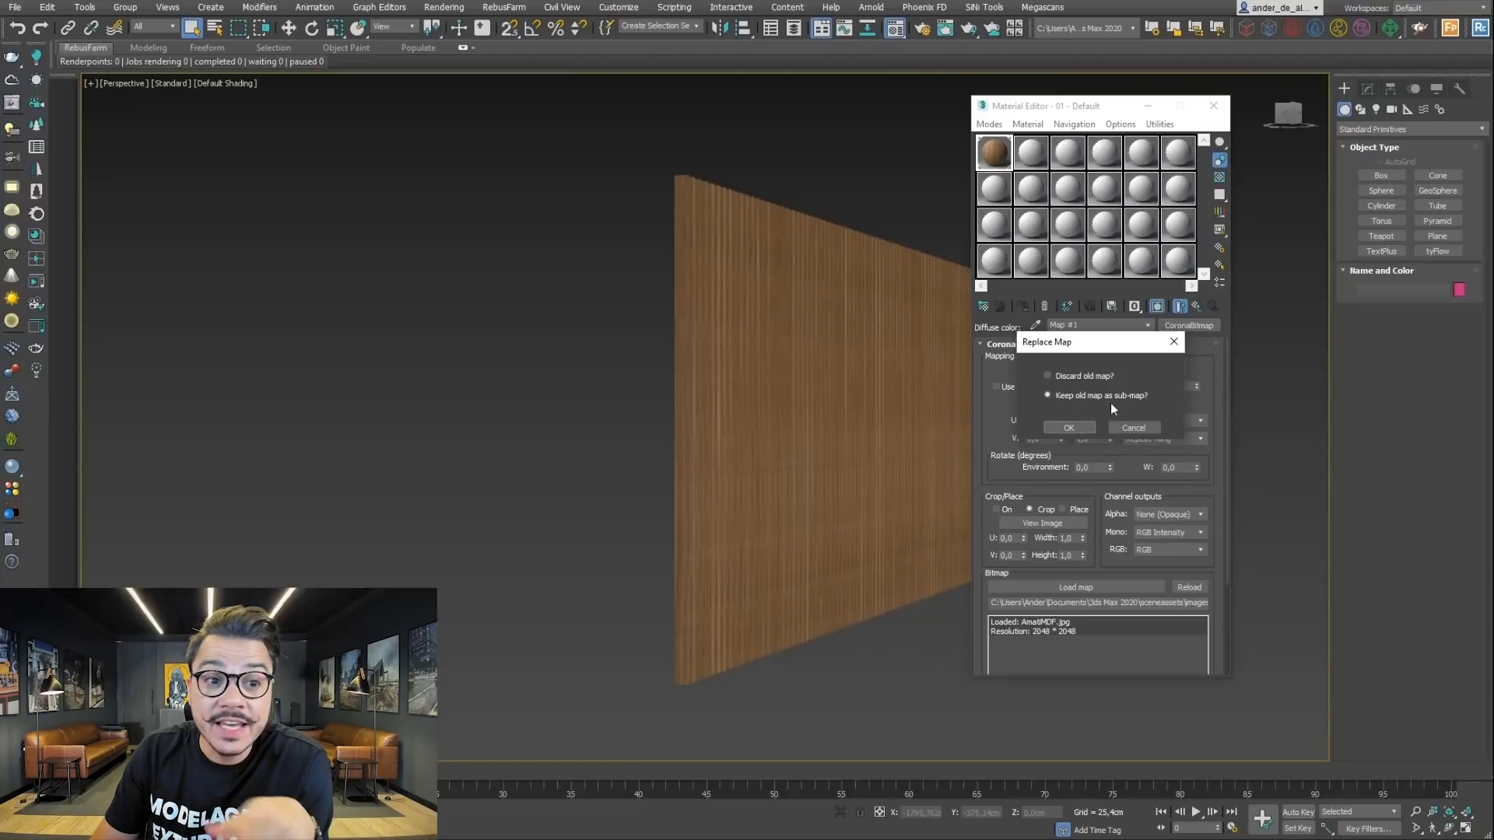
pyautogui.click(1075, 427)
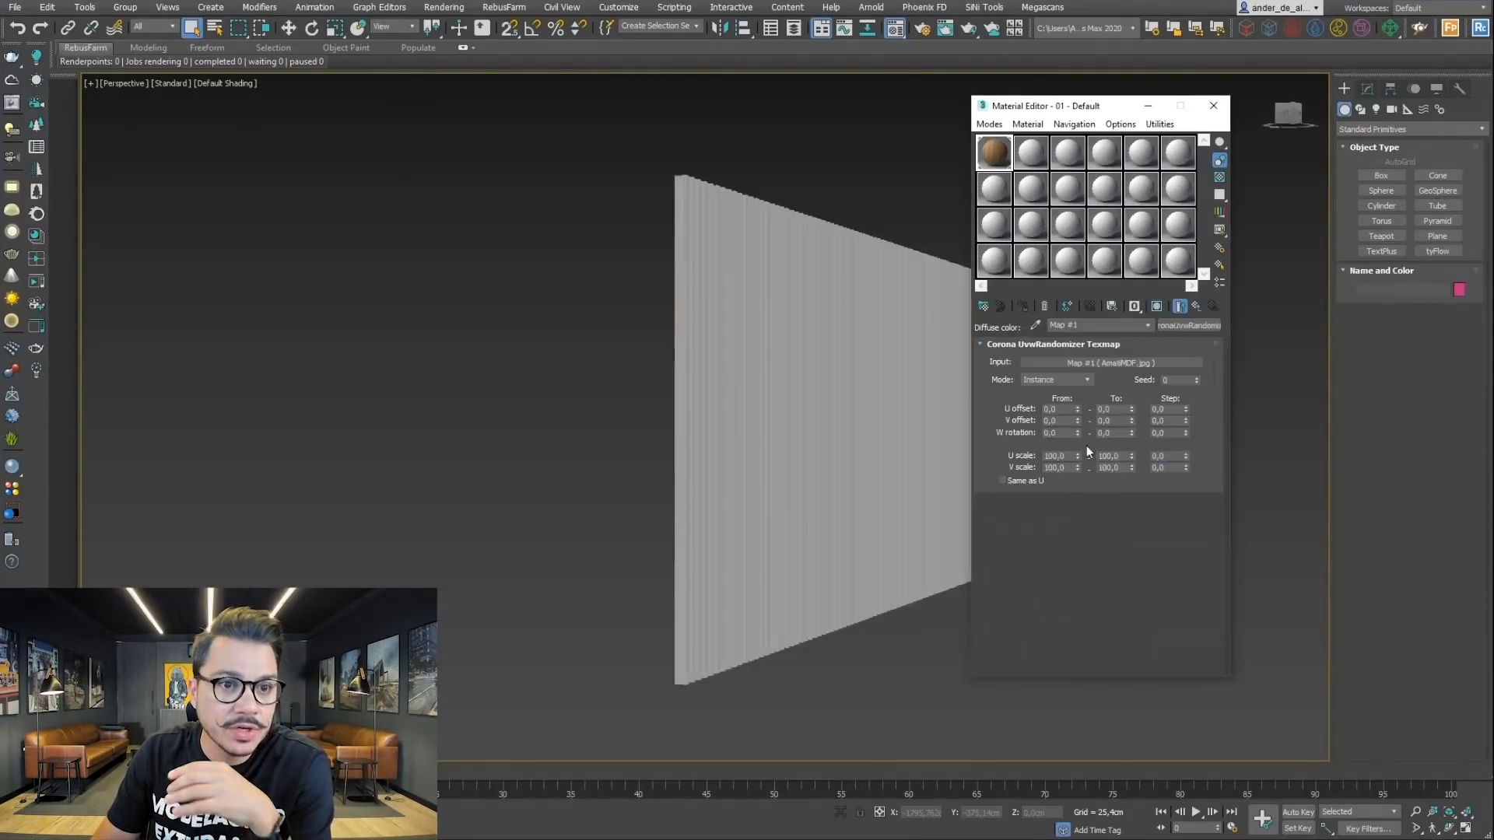
pyautogui.click(1156, 308)
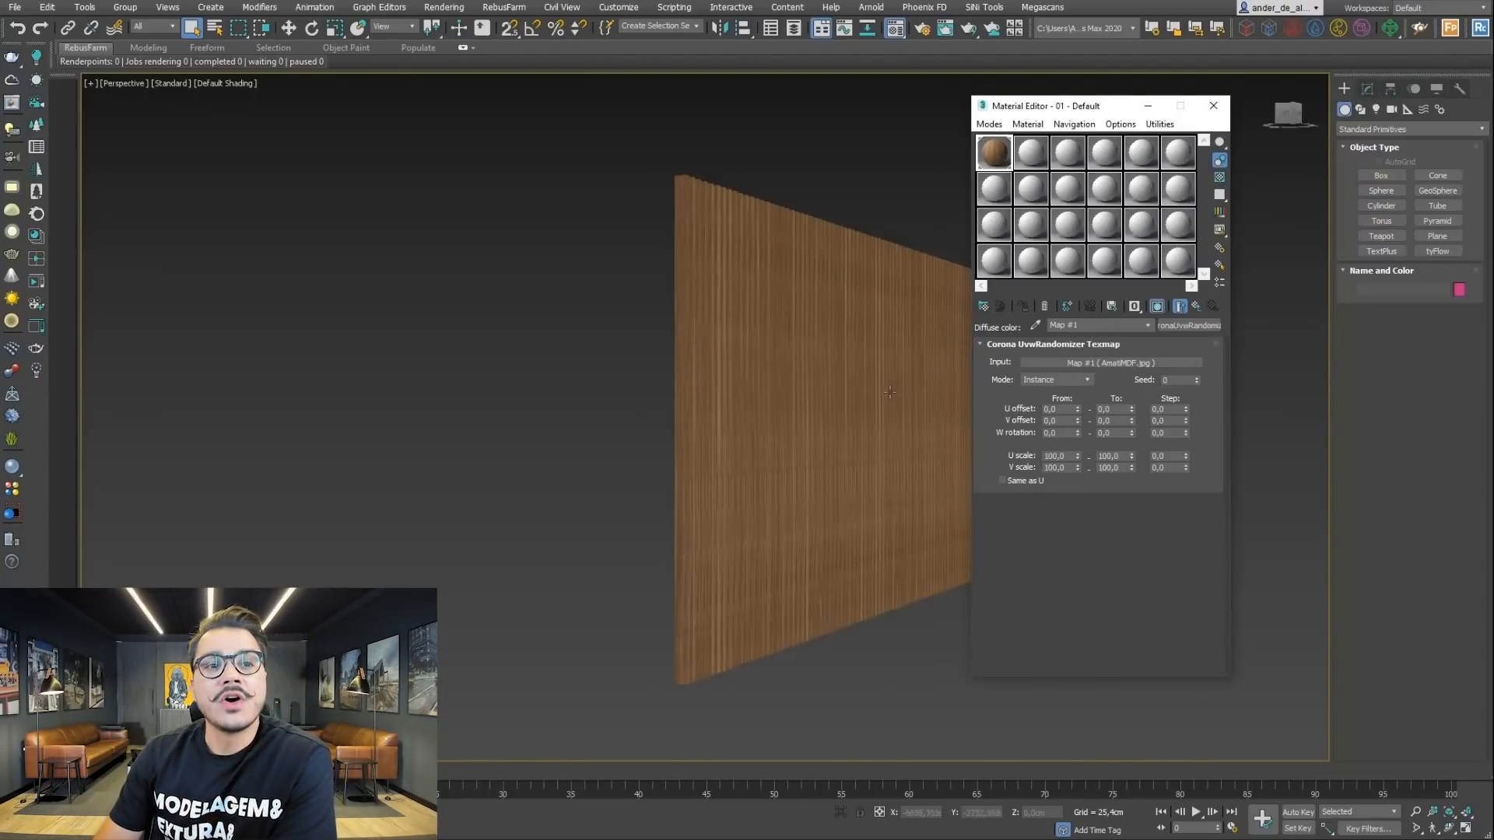
# Step: Bring up the Corona interactive render of the panel, move its window clear of the viewport's near slats and frame the slats up close
pyautogui.keyDown('alt'); pyautogui.moveTo(890, 392); pyautogui.dragTo(846, 401, button='middle'); pyautogui.keyUp('alt')
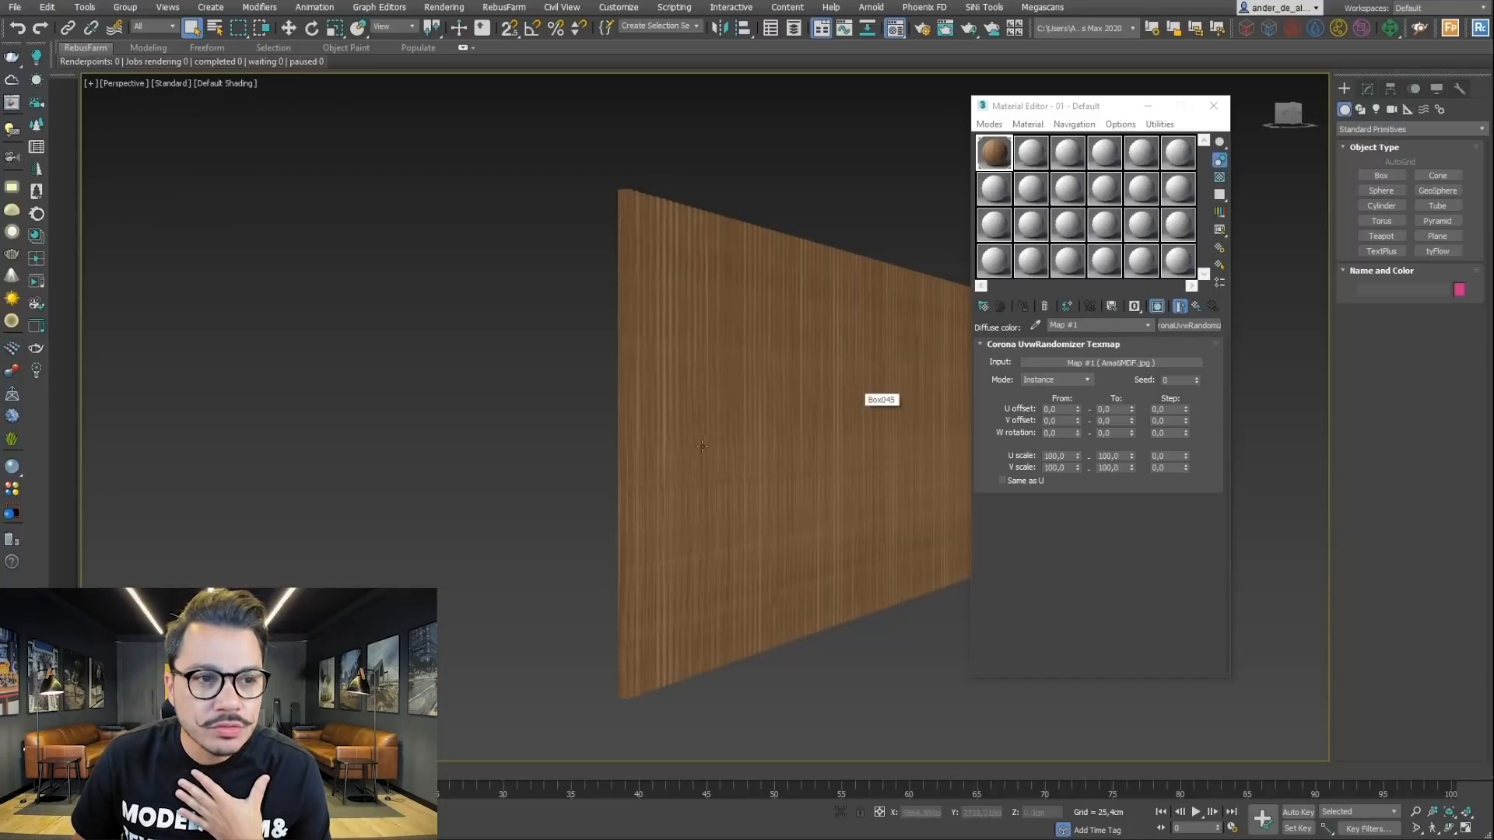
pyautogui.moveTo(846, 390); pyautogui.dragTo(741, 378, button='middle')
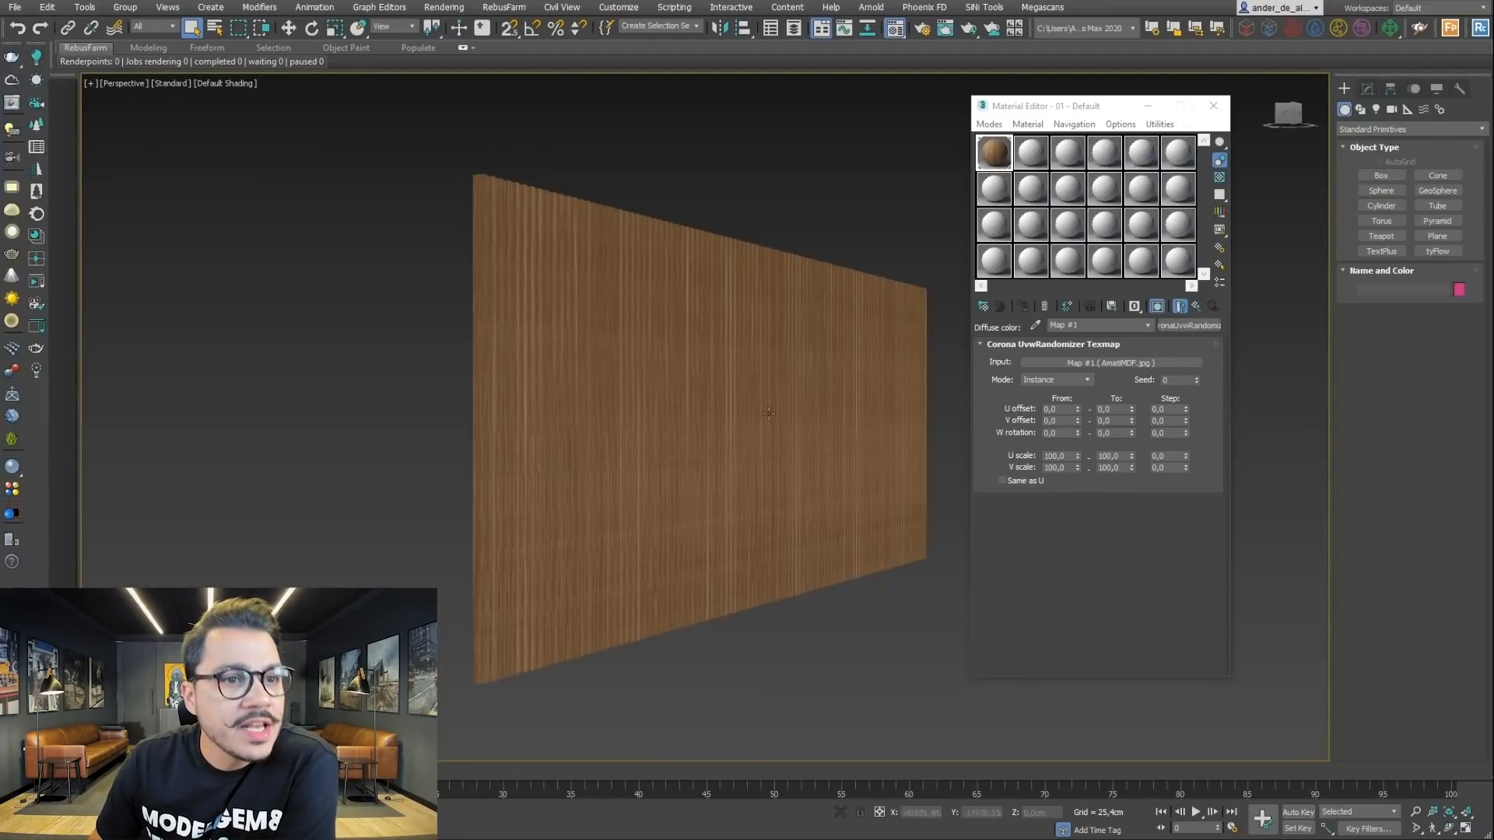
pyautogui.scroll(3, 698, 410)
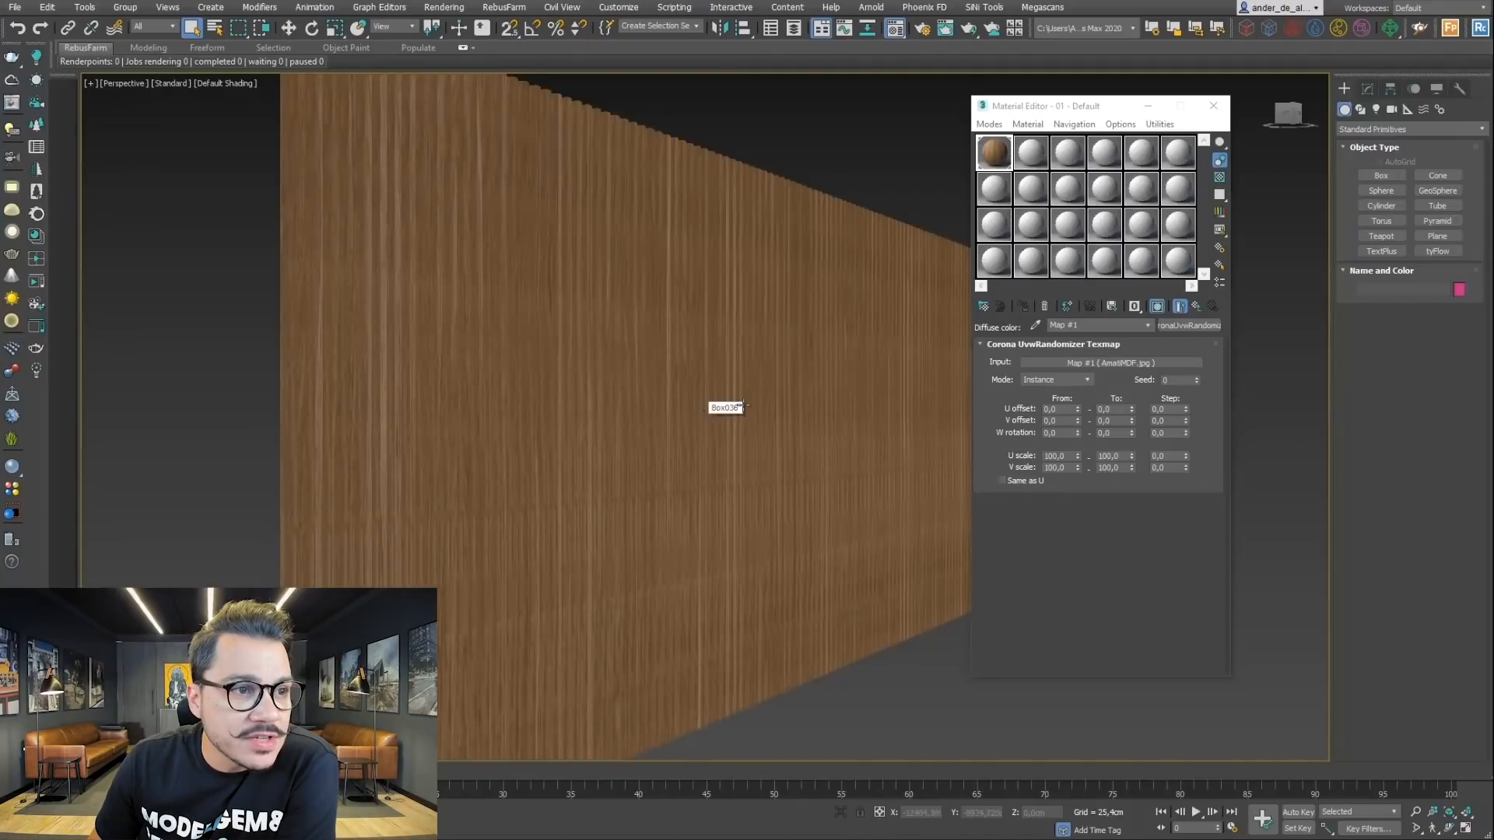
pyautogui.moveTo(724, 410); pyautogui.dragTo(622, 369, button='middle')
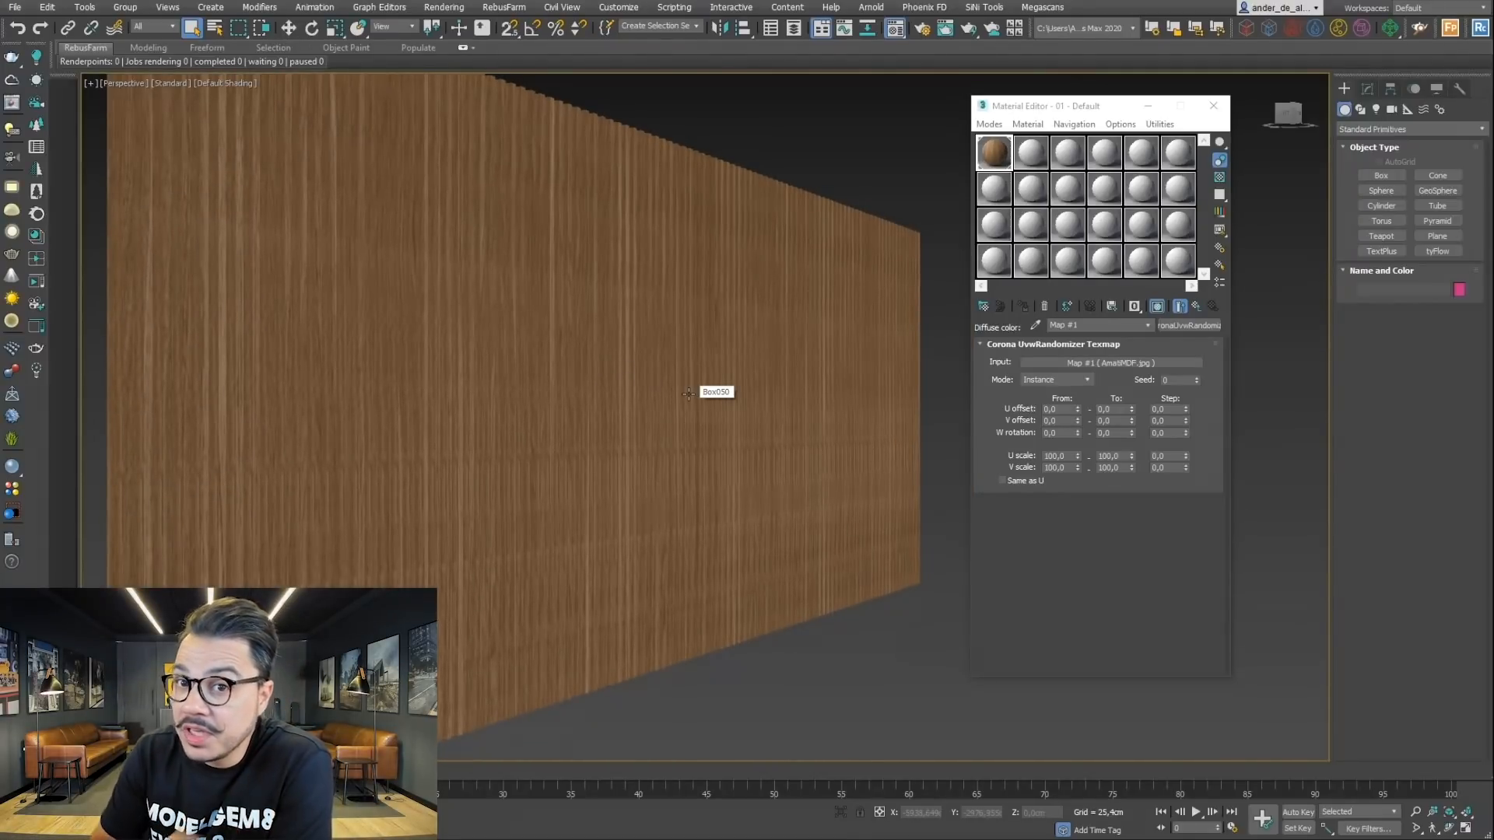
pyautogui.click(38, 281)
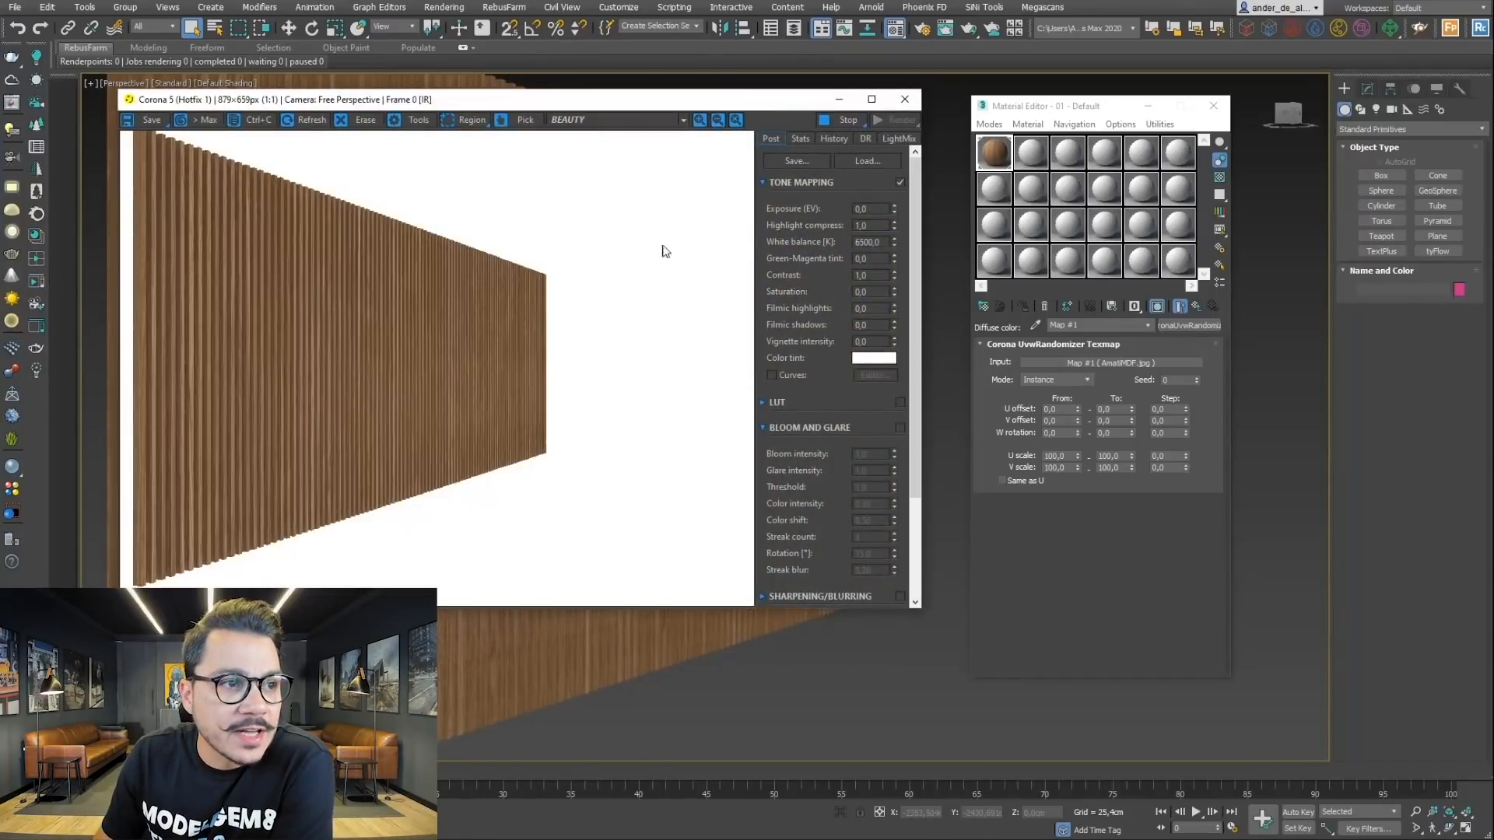
pyautogui.moveTo(622, 100); pyautogui.dragTo(976, 89)
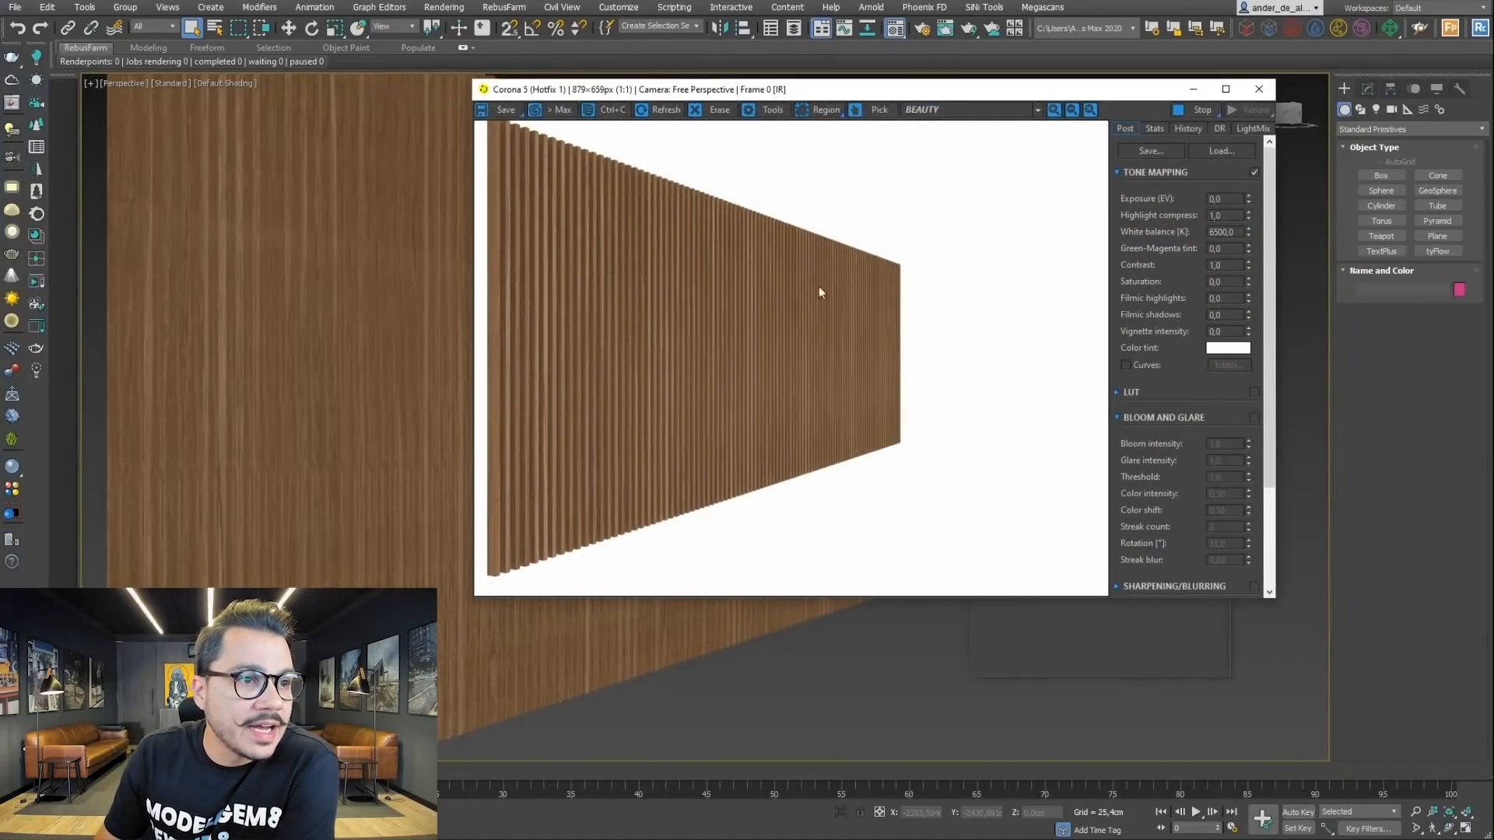
pyautogui.scroll(3, 231, 433)
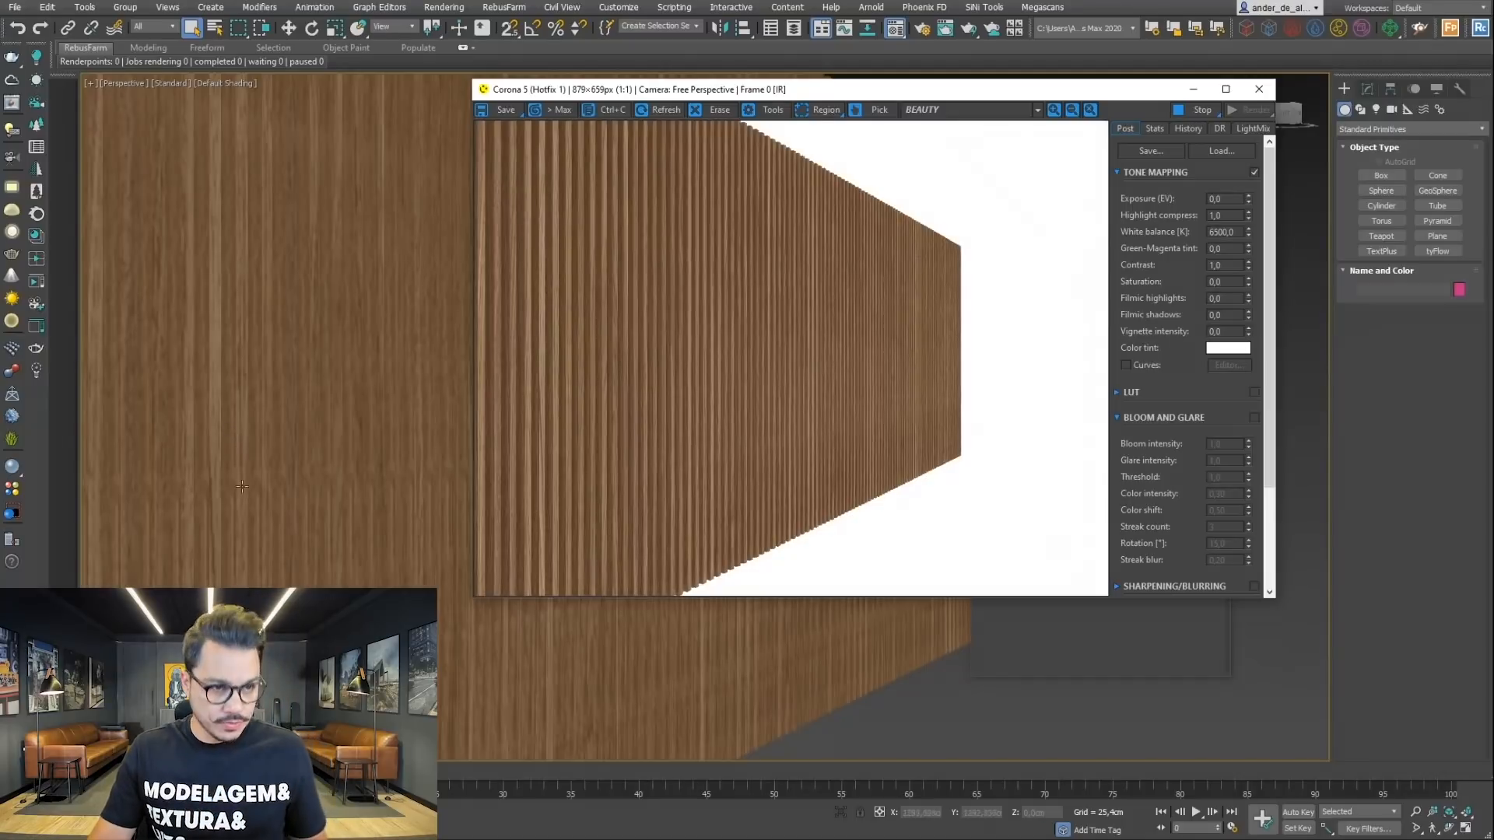
pyautogui.keyDown('alt'); pyautogui.moveTo(241, 512); pyautogui.dragTo(250, 514, button='middle'); pyautogui.keyUp('alt')
pyautogui.moveTo(336, 437); pyautogui.dragTo(144, 436, button='middle')
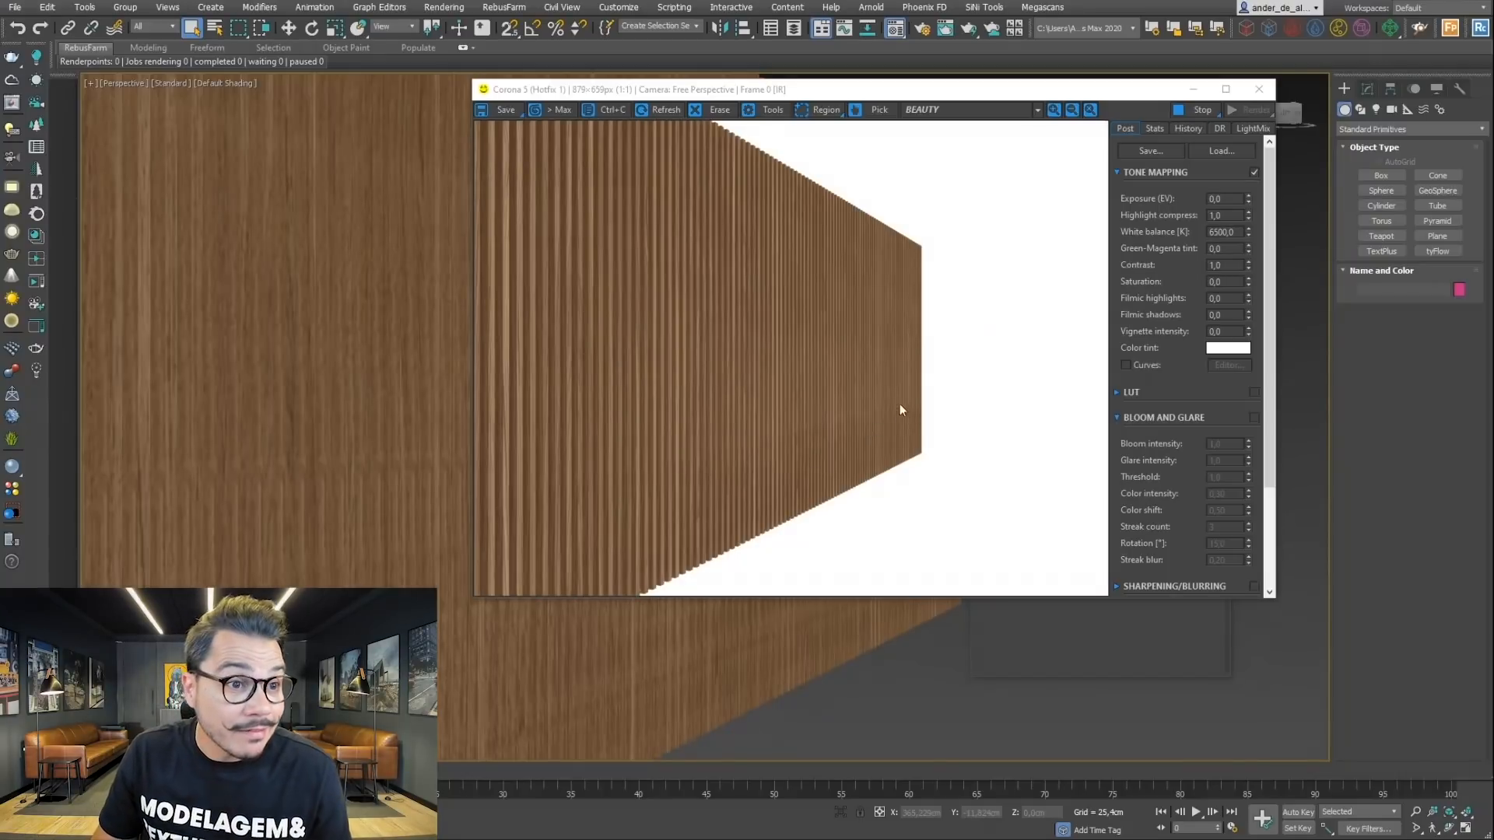
pyautogui.keyDown('alt'); pyautogui.moveTo(375, 438); pyautogui.dragTo(354, 457, button='middle'); pyautogui.keyUp('alt')
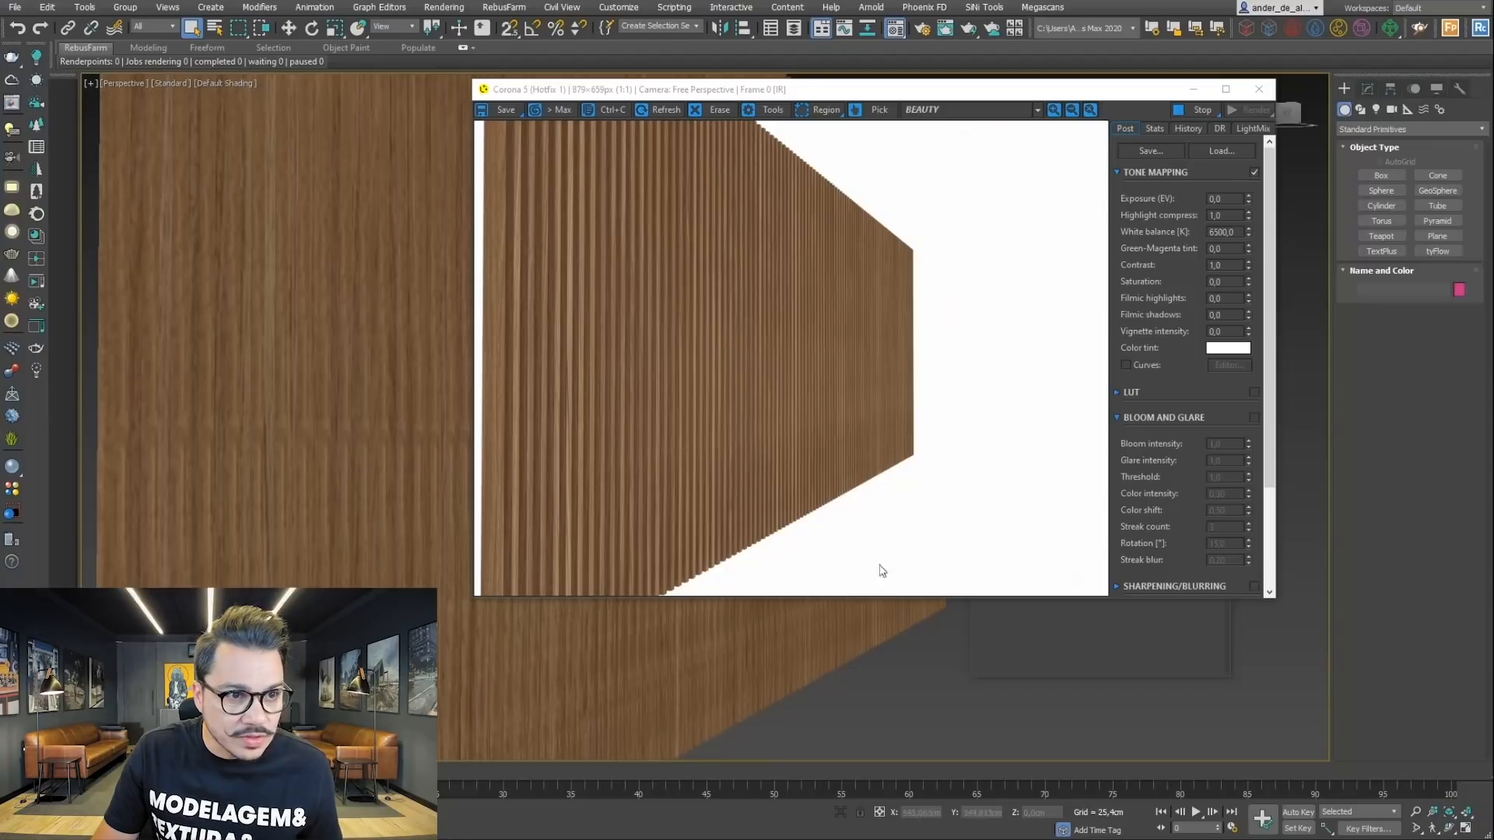
# Step: Stop the interactive render and open the AmatiMDF.jpg input bitmap of the UVW randomizer in the Material Editor
pyautogui.click(1204, 111)
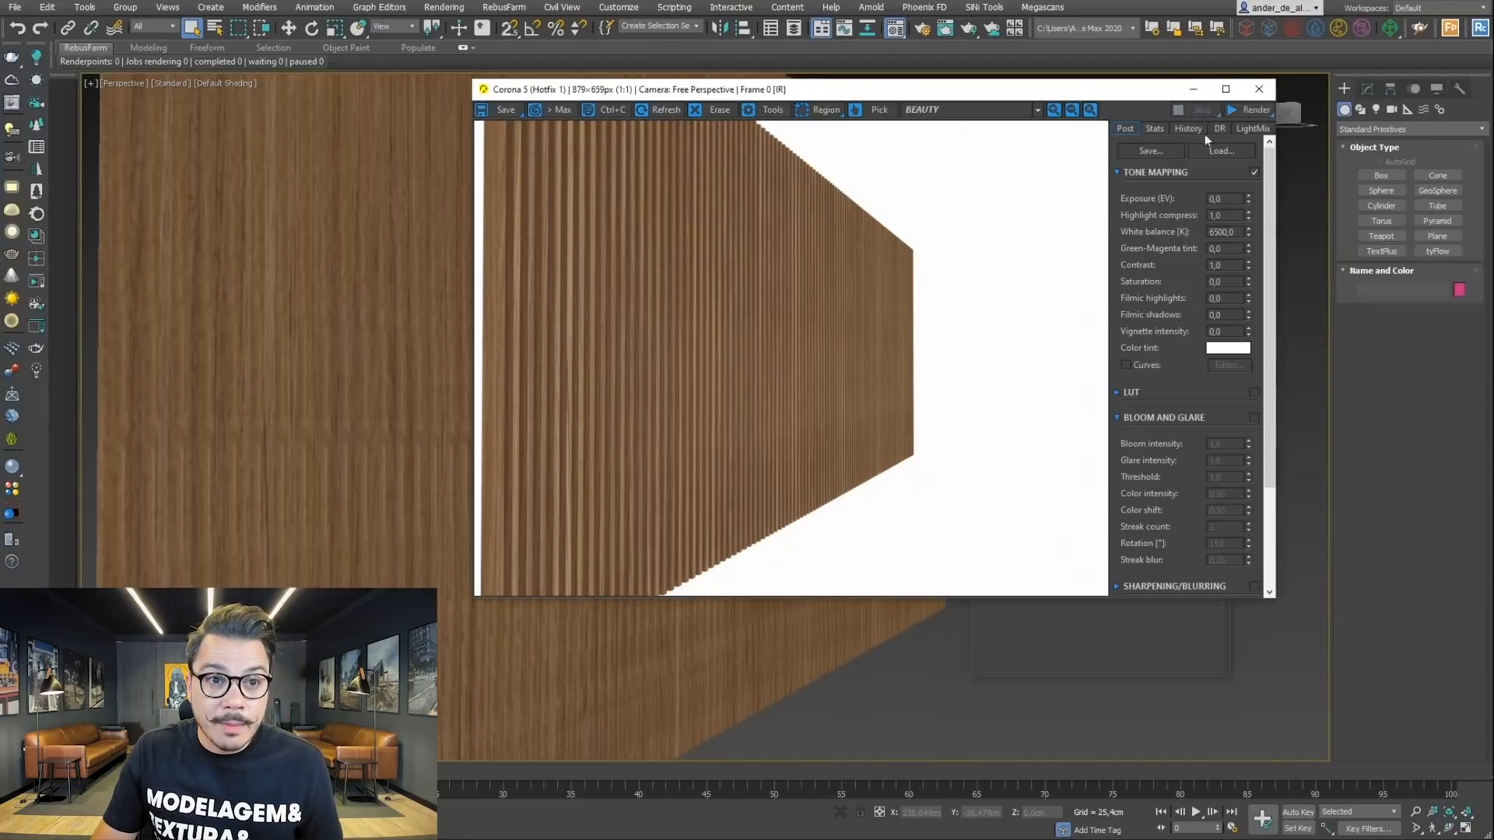
pyautogui.click(1102, 653)
pyautogui.click(1132, 361)
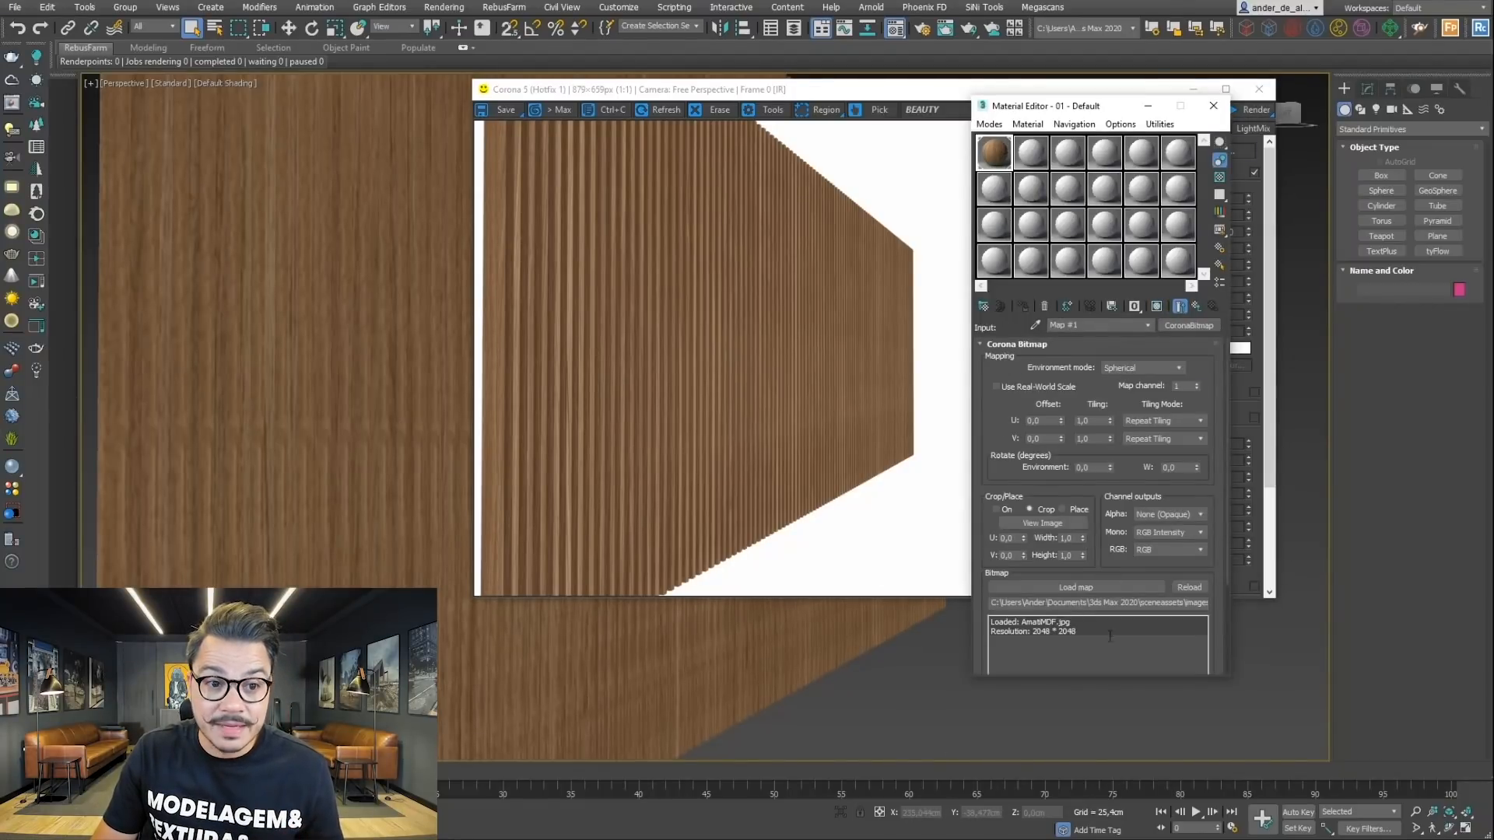
pyautogui.click(1140, 590)
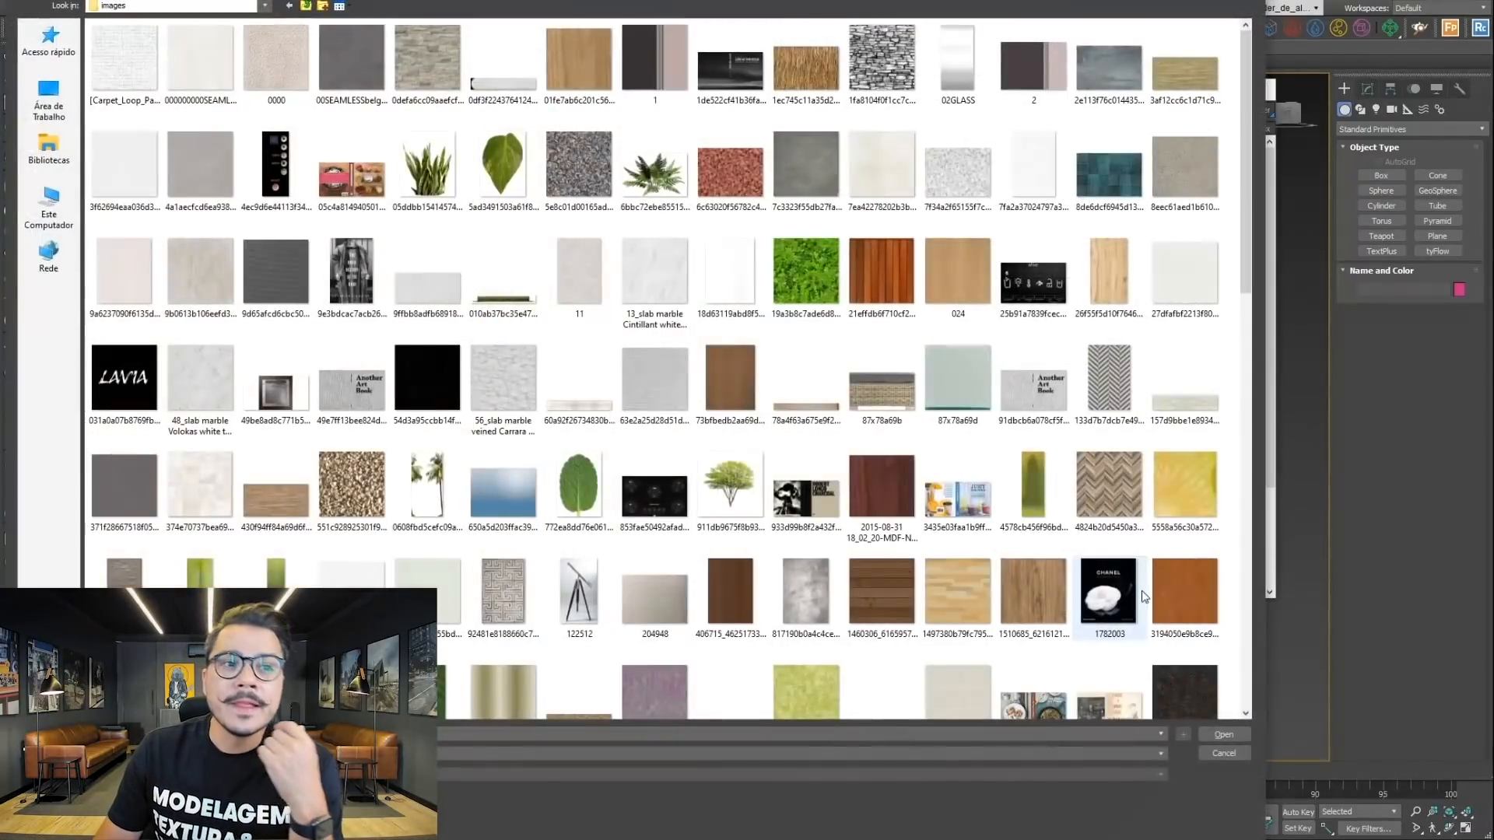
pyautogui.doubleClick(1037, 573)
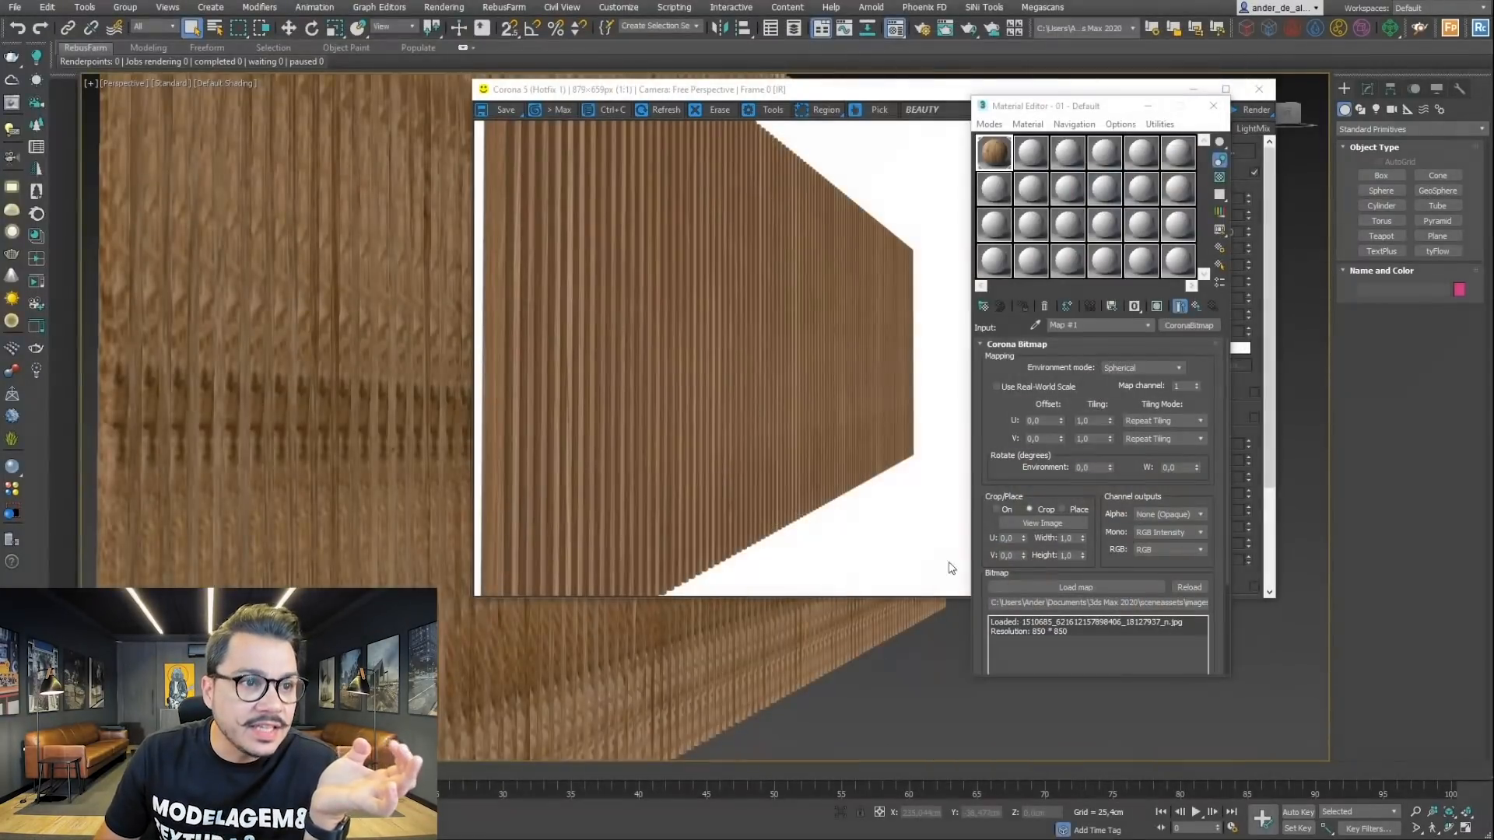
pyautogui.click(706, 358)
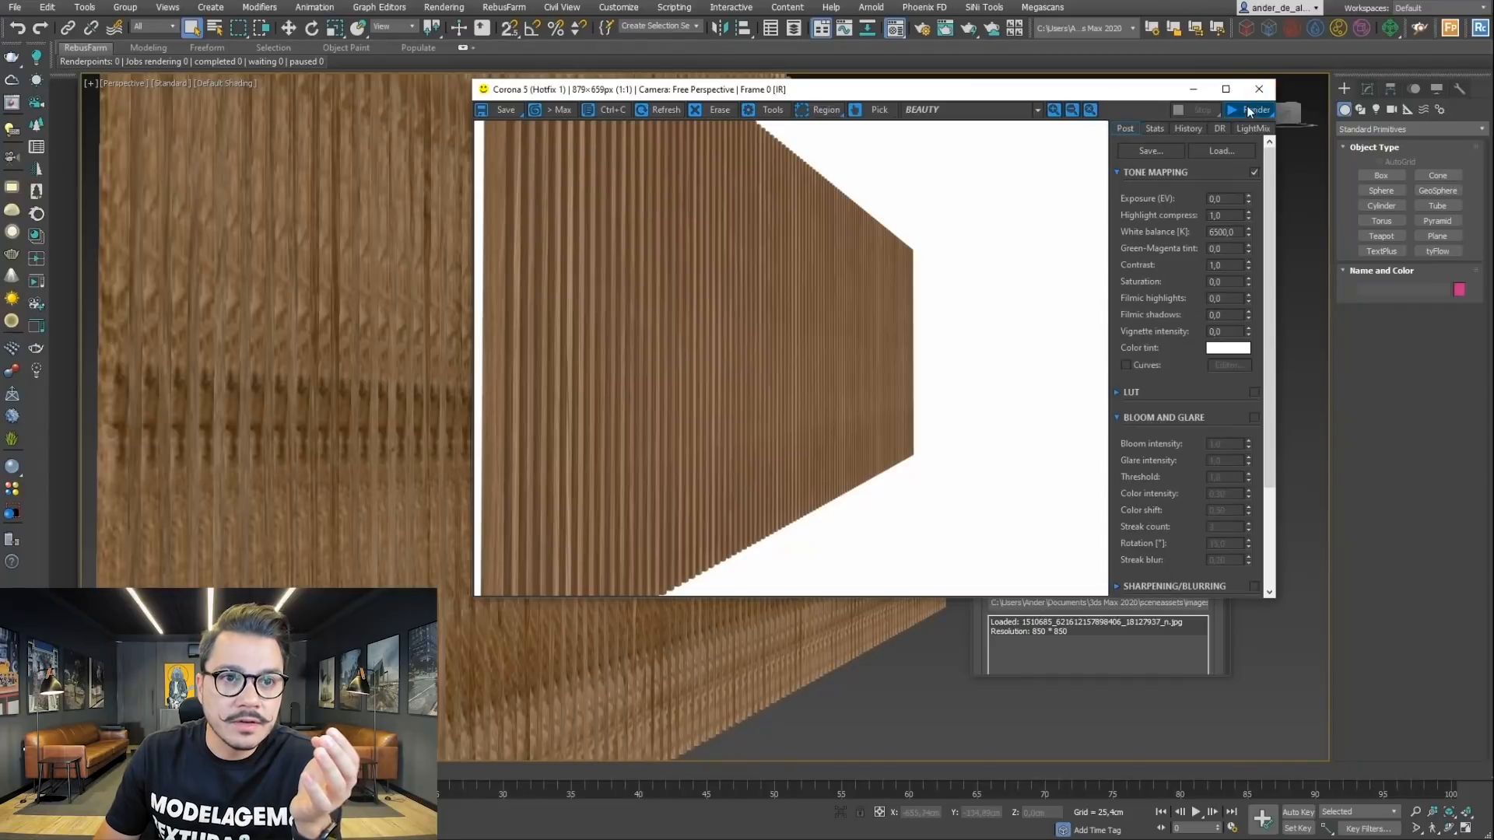
pyautogui.click(1246, 110)
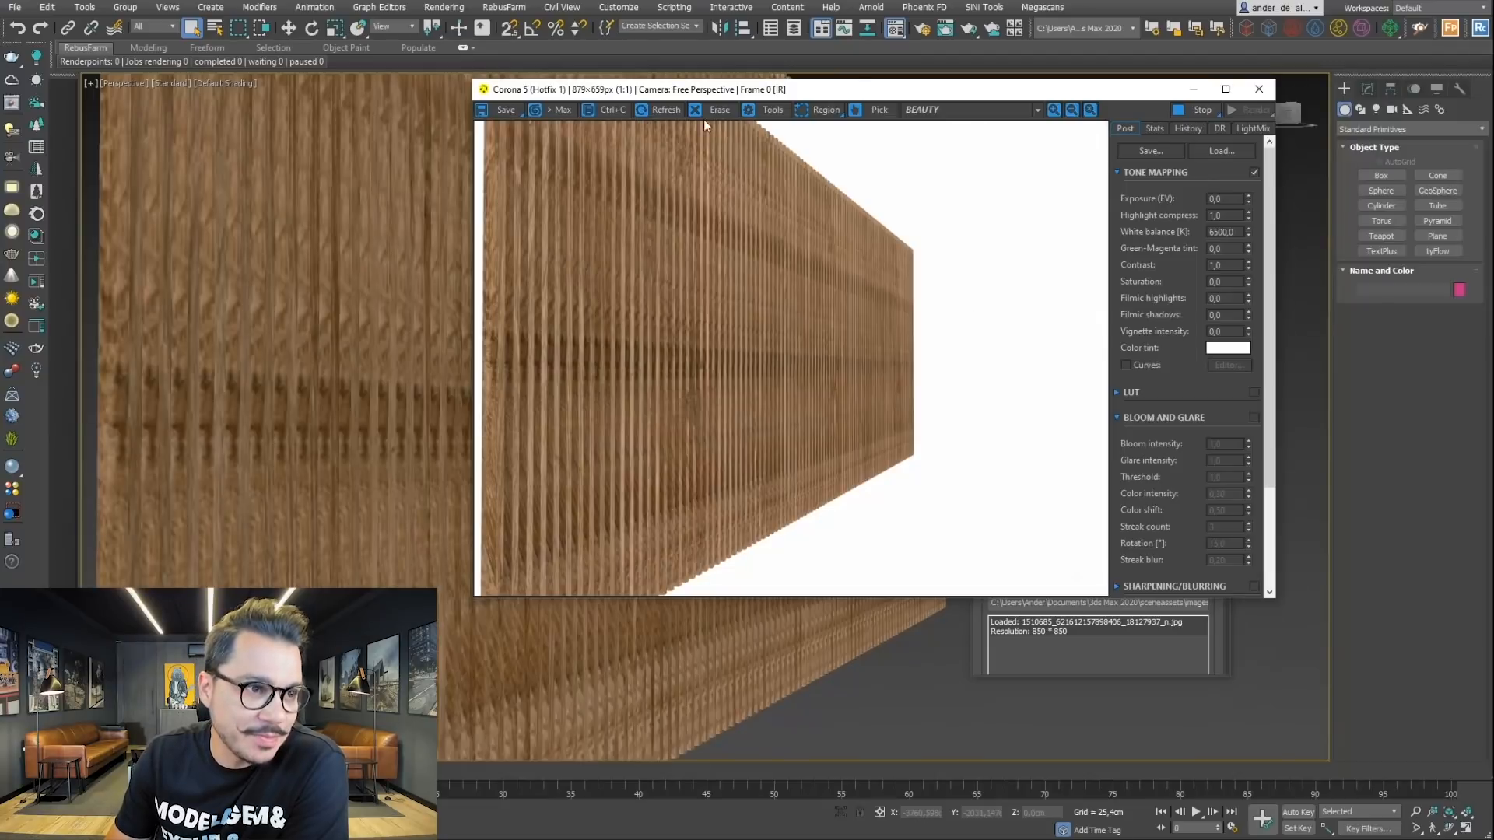
pyautogui.moveTo(875, 91); pyautogui.dragTo(536, 85)
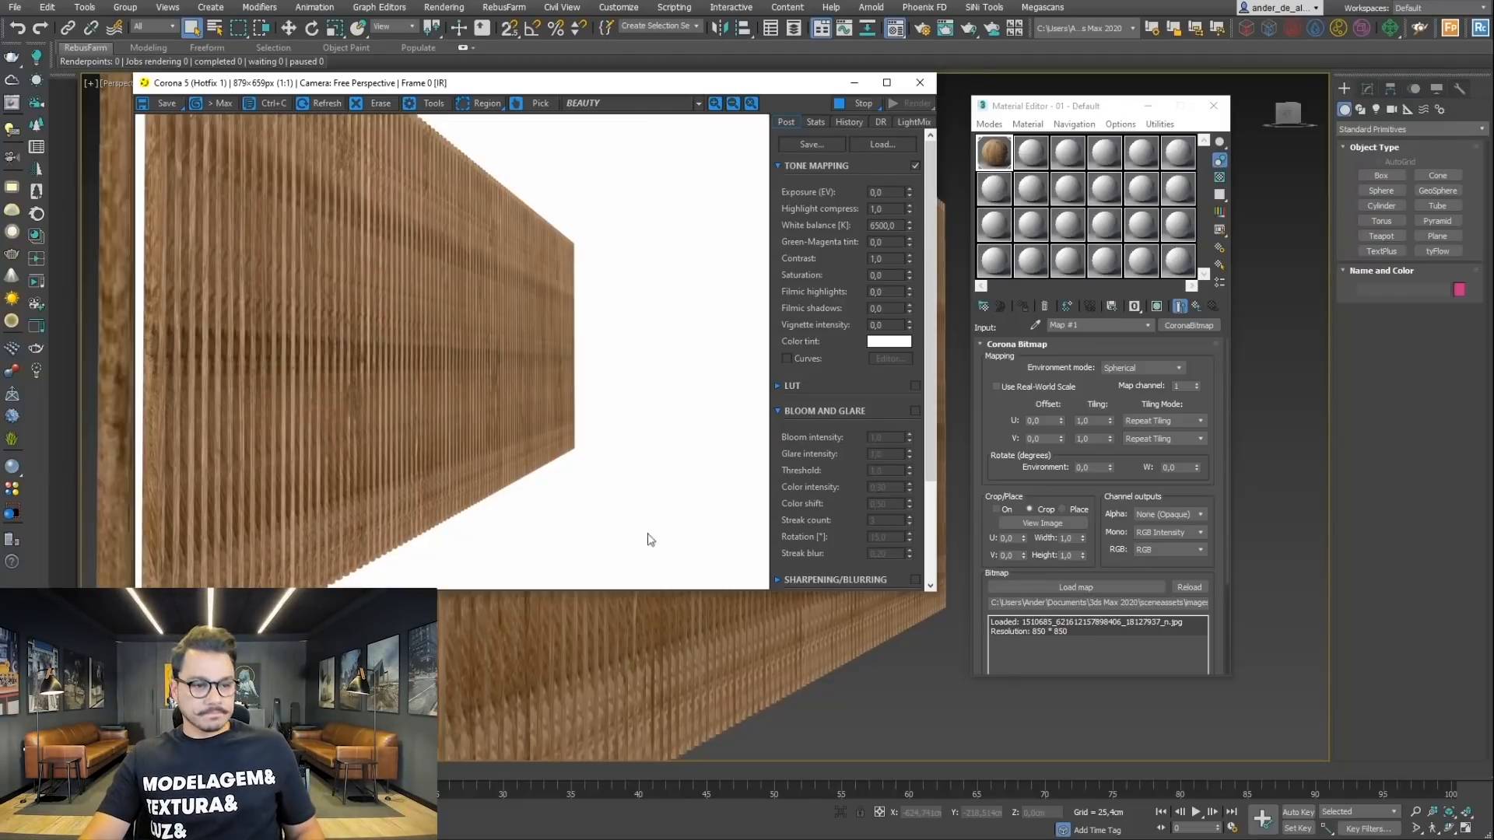
# Step: Minimize the render window and examine how the new wood texture repeats across the slatted panel in the perspective viewport
pyautogui.click(858, 84)
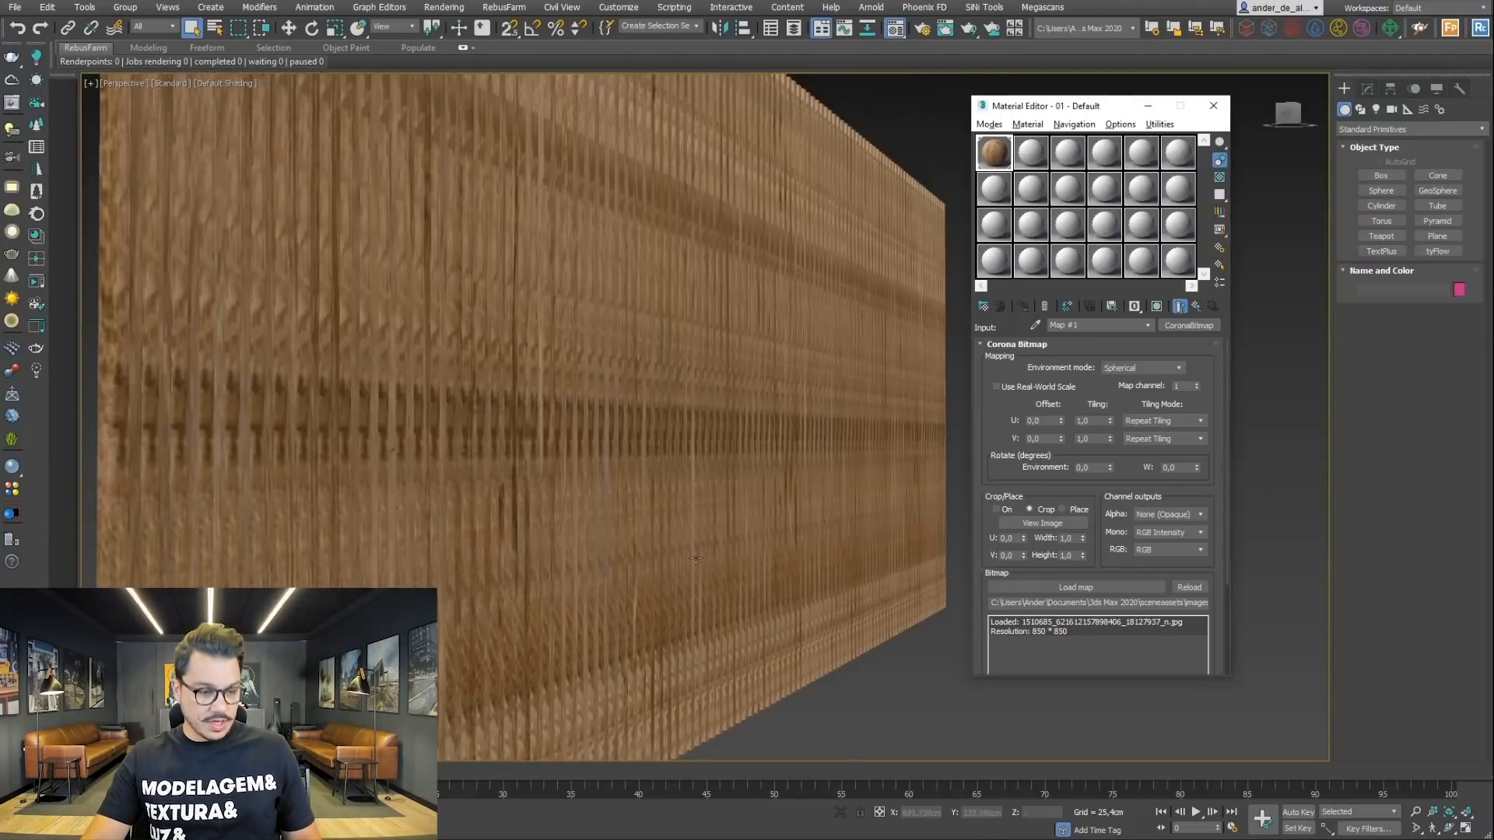
pyautogui.moveTo(654, 568)
pyautogui.keyDown('alt'); pyautogui.mouseDown(button='middle')
pyautogui.moveTo(608, 579)
pyautogui.moveTo(667, 572)
pyautogui.mouseUp(button='middle'); pyautogui.keyUp('alt')
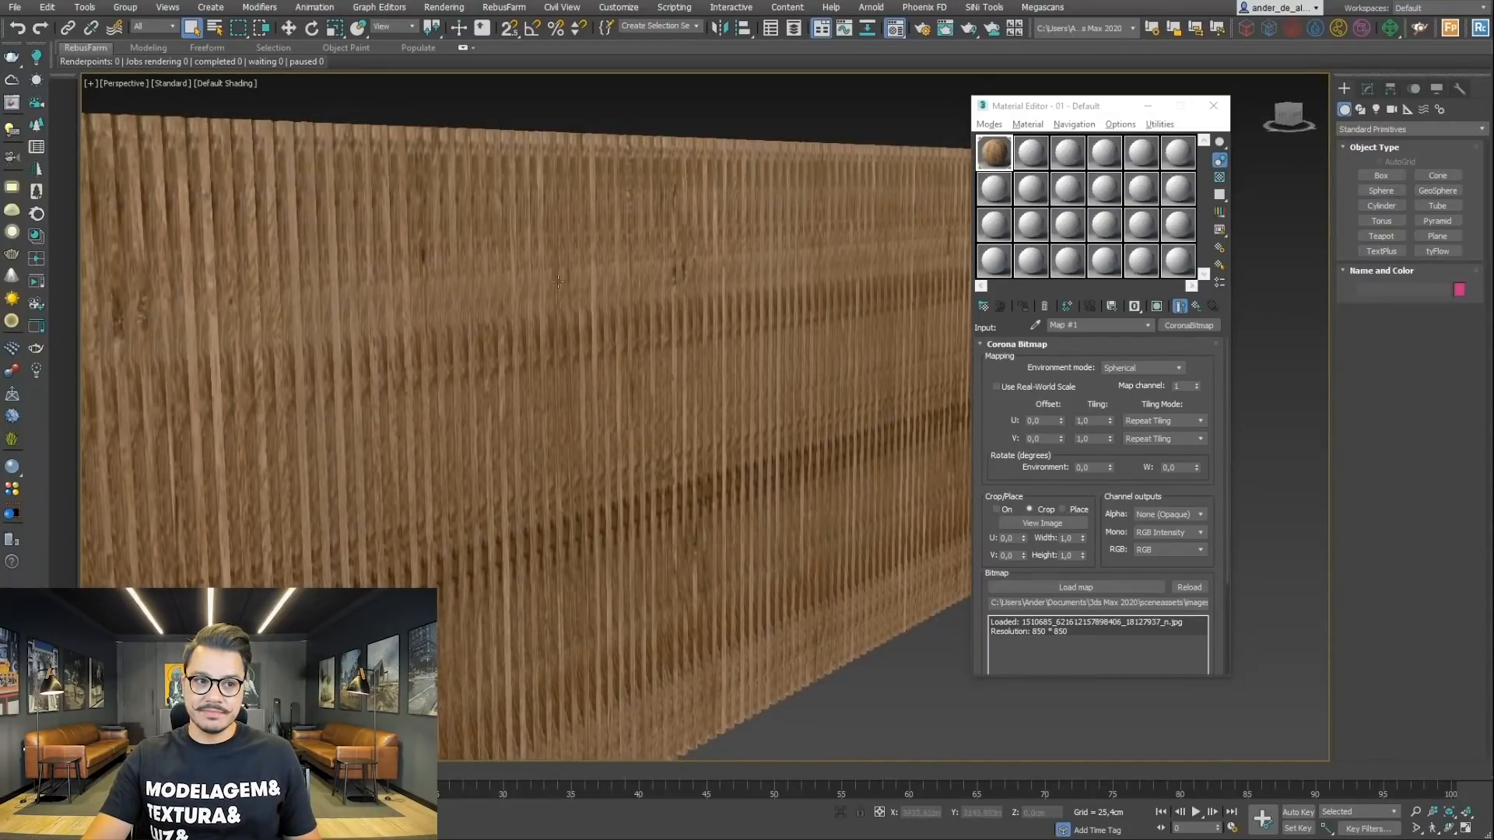
pyautogui.scroll(4, 671, 271)
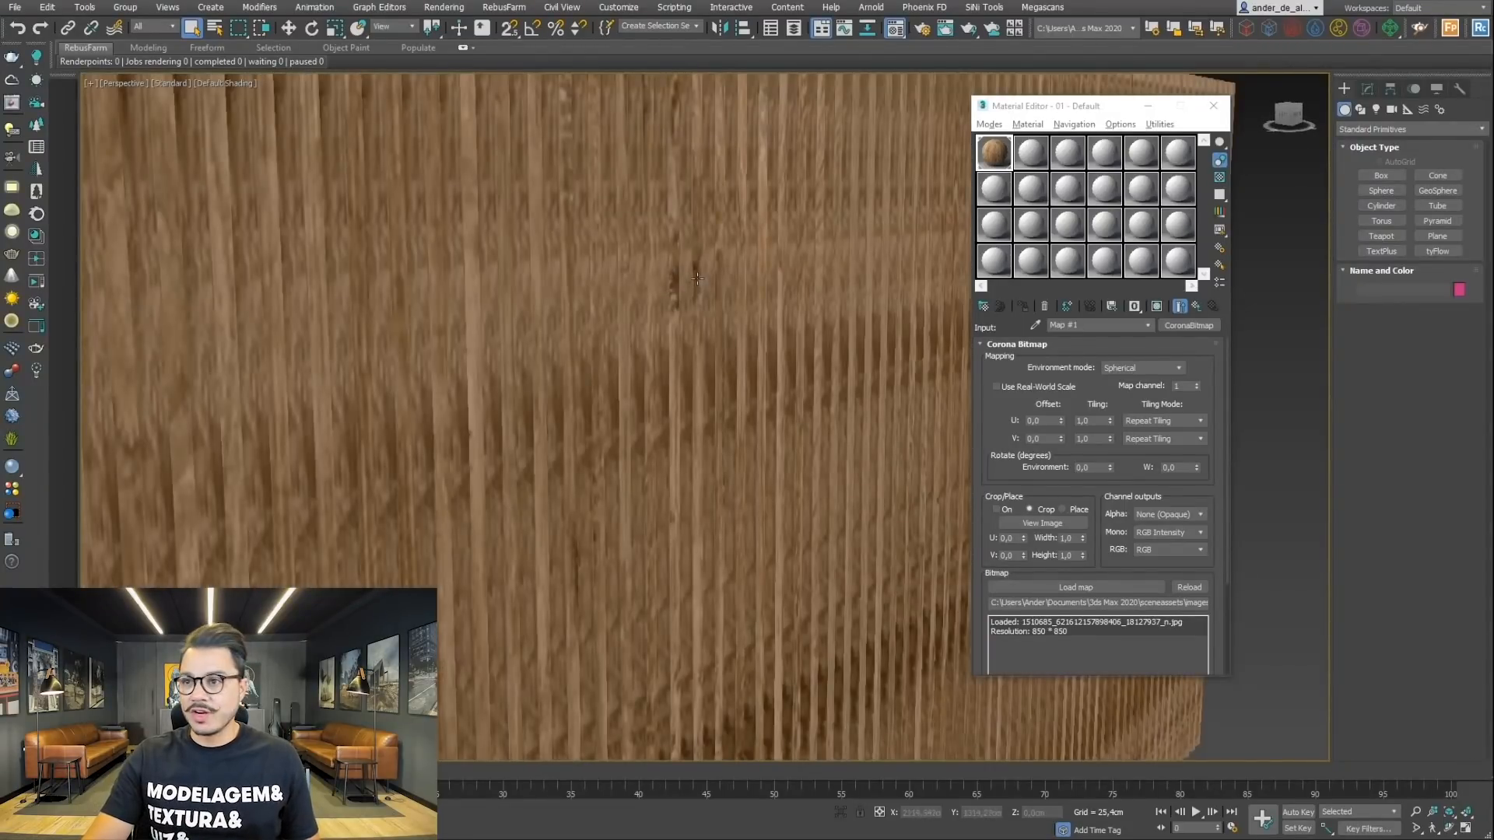
pyautogui.scroll(-8, 727, 266)
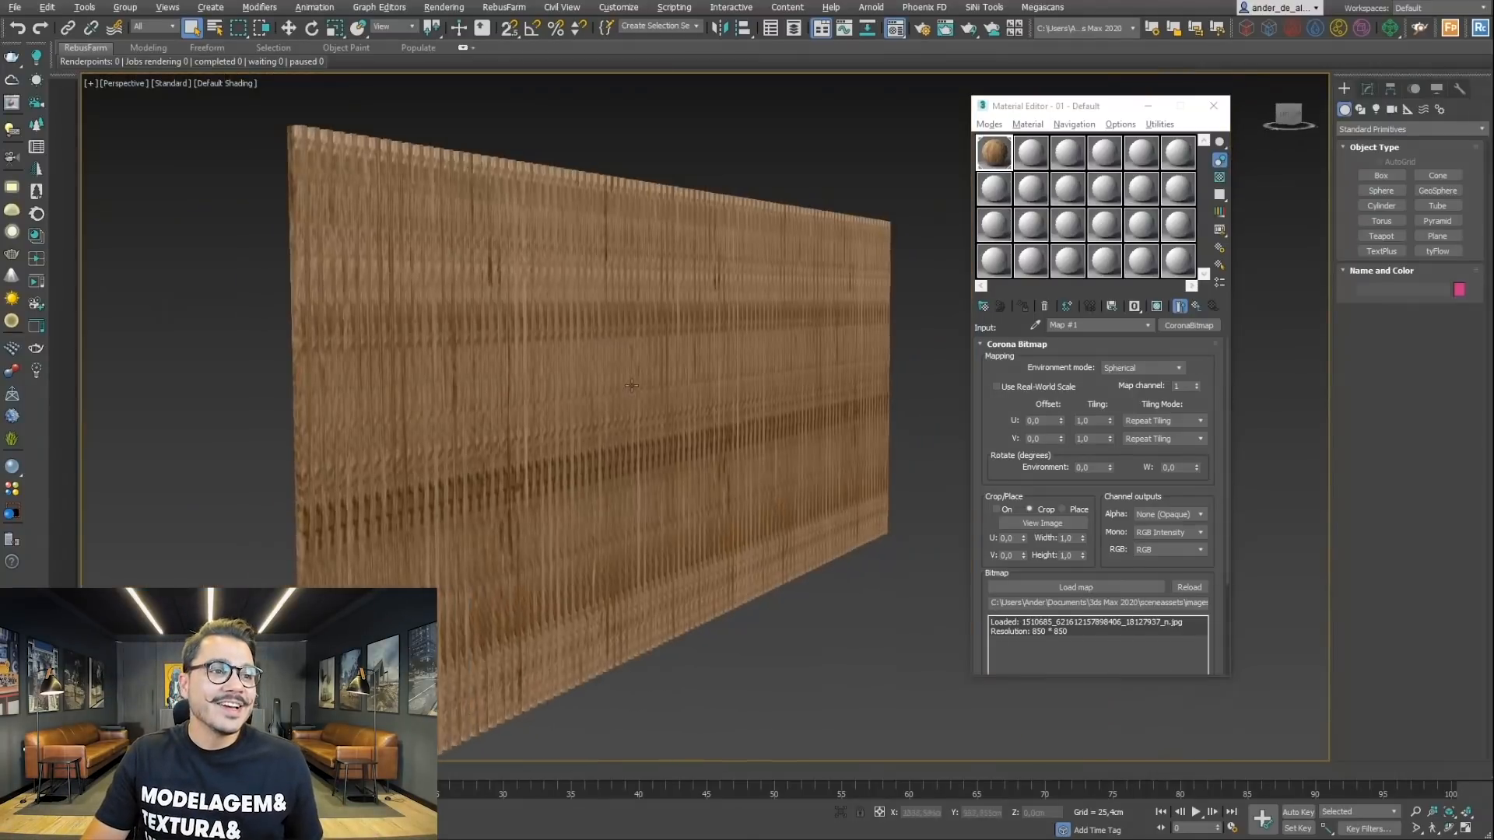
pyautogui.keyDown('alt'); pyautogui.moveTo(632, 385); pyautogui.dragTo(629, 356, button='middle'); pyautogui.keyUp('alt')
pyautogui.scroll(3, 629, 356)
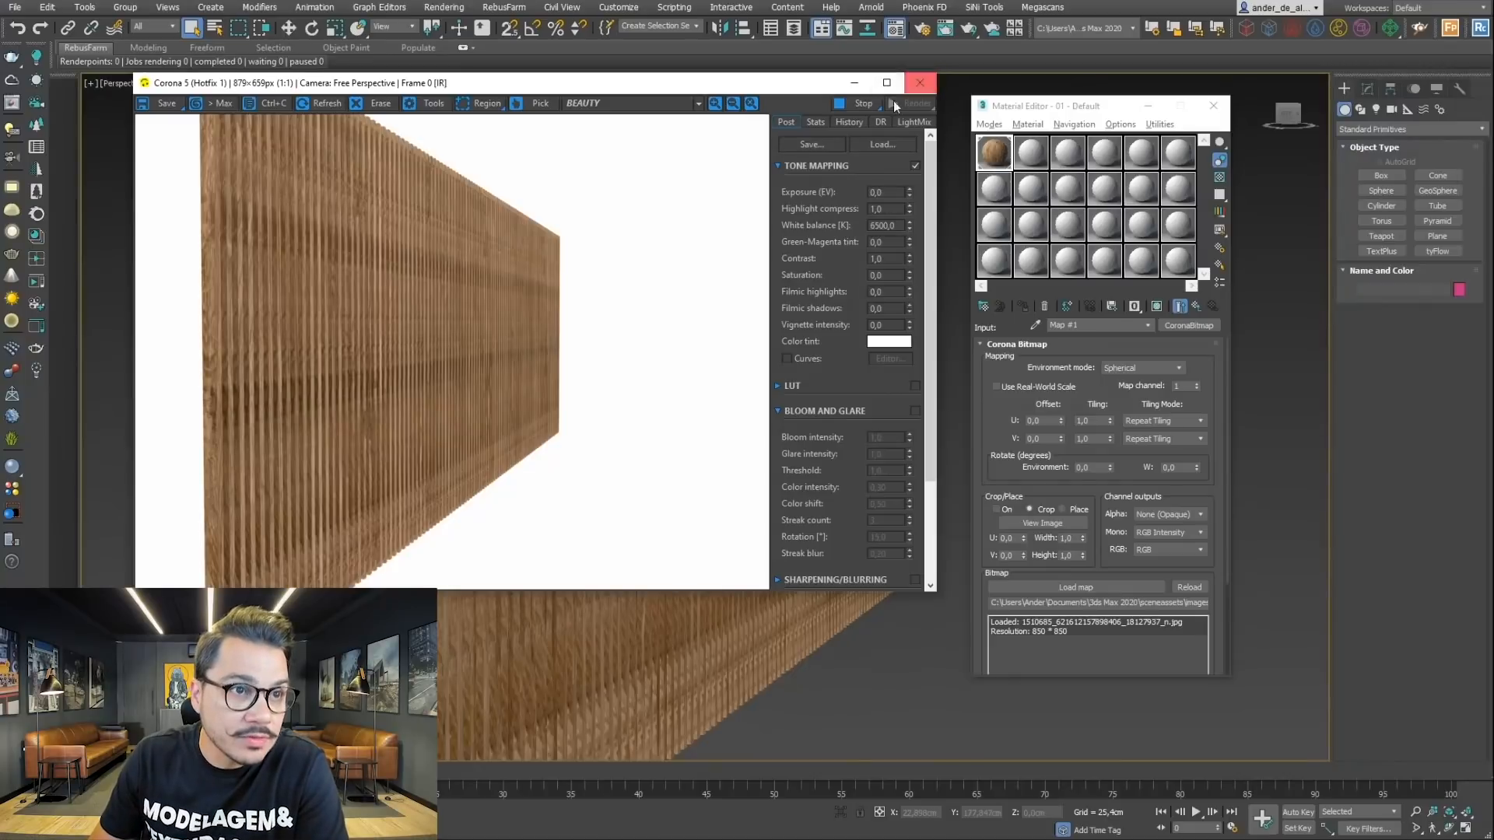
pyautogui.click(856, 87)
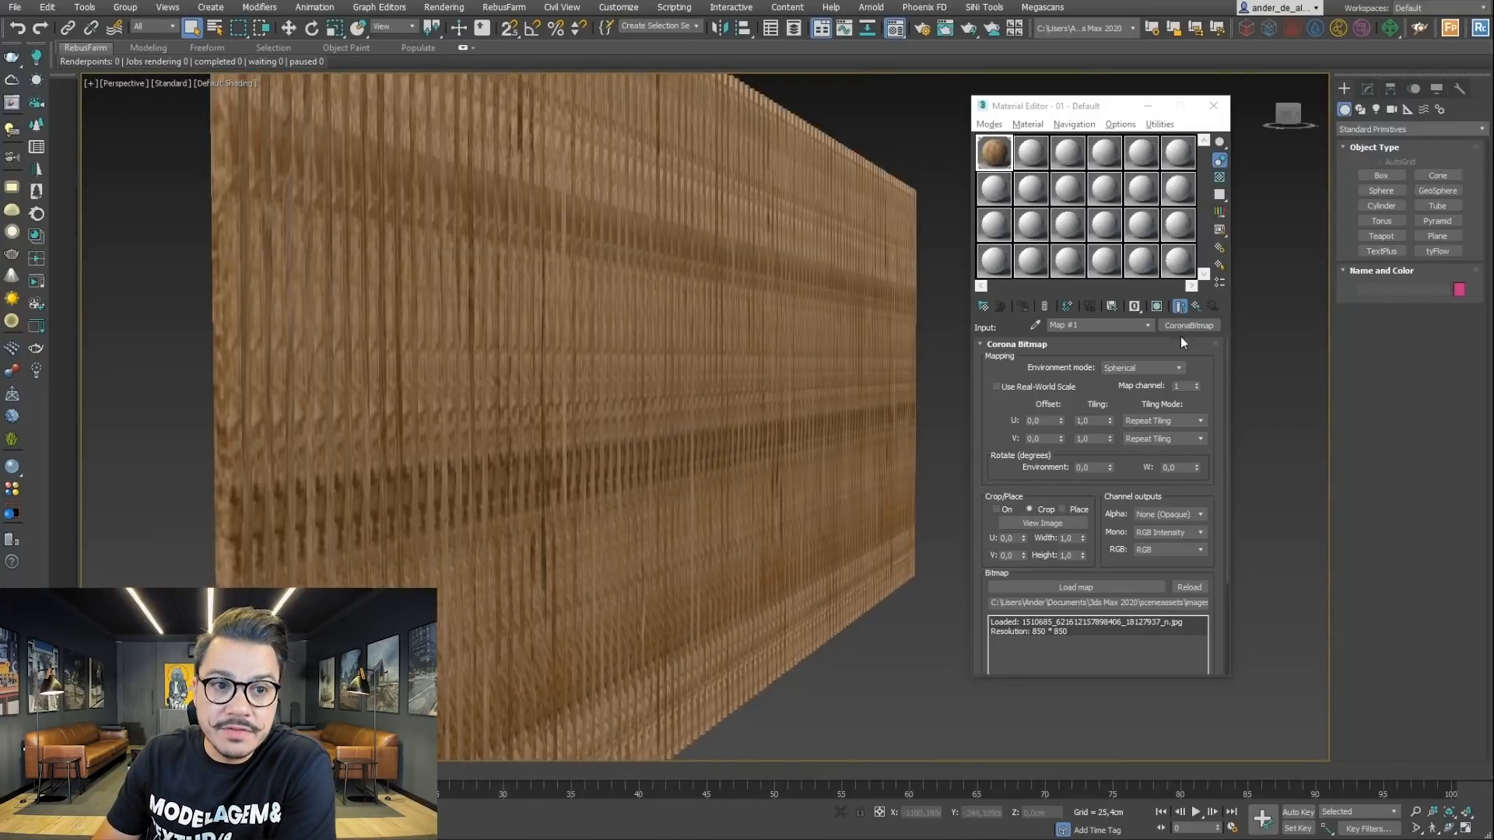
# Step: Return to the parent CoronaUvwRandomizer map and set the upper limit of its W rotation range to 360
pyautogui.click(1196, 305)
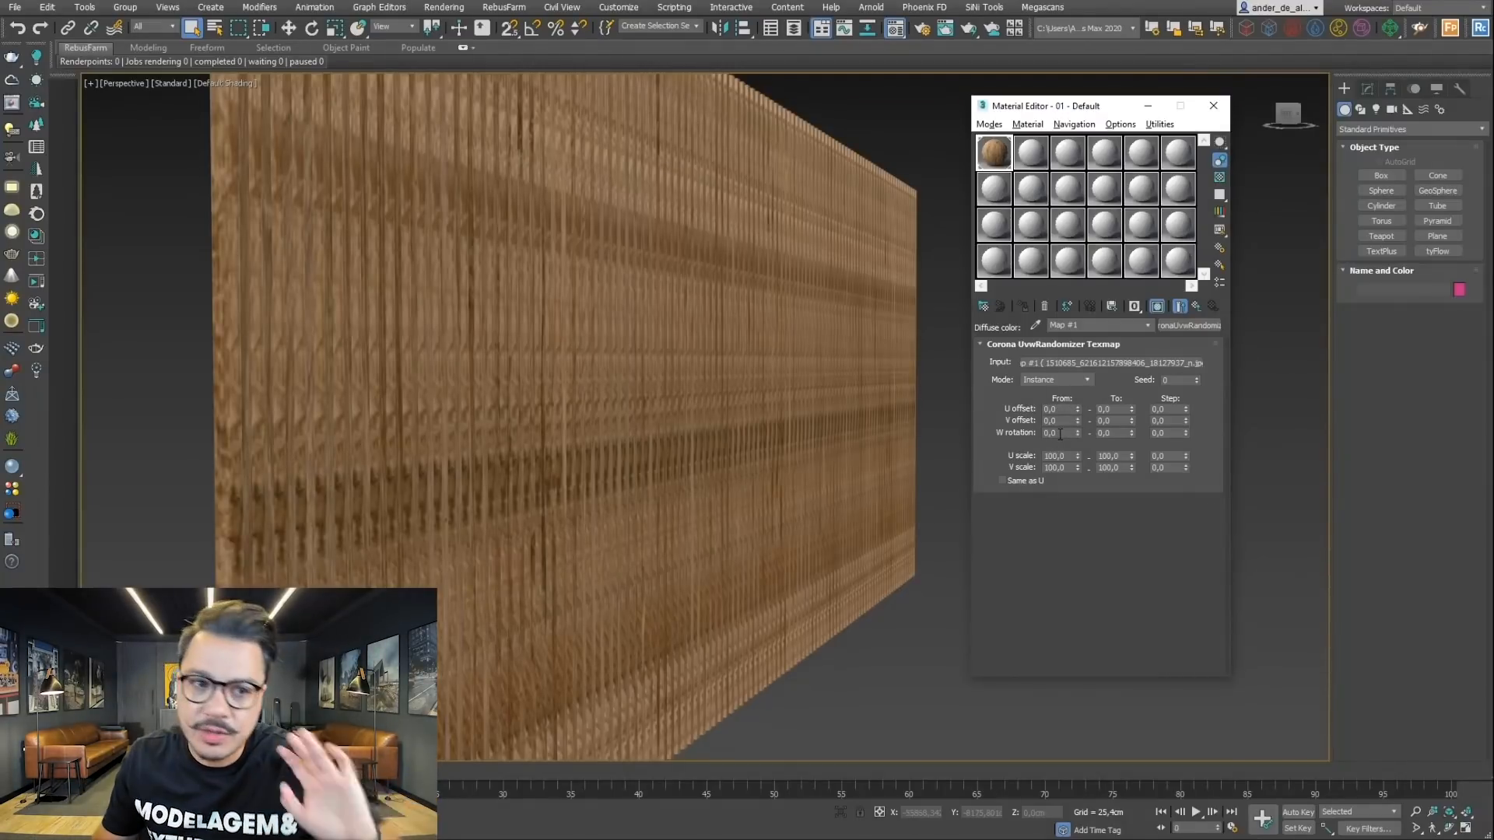
pyautogui.doubleClick(1115, 434)
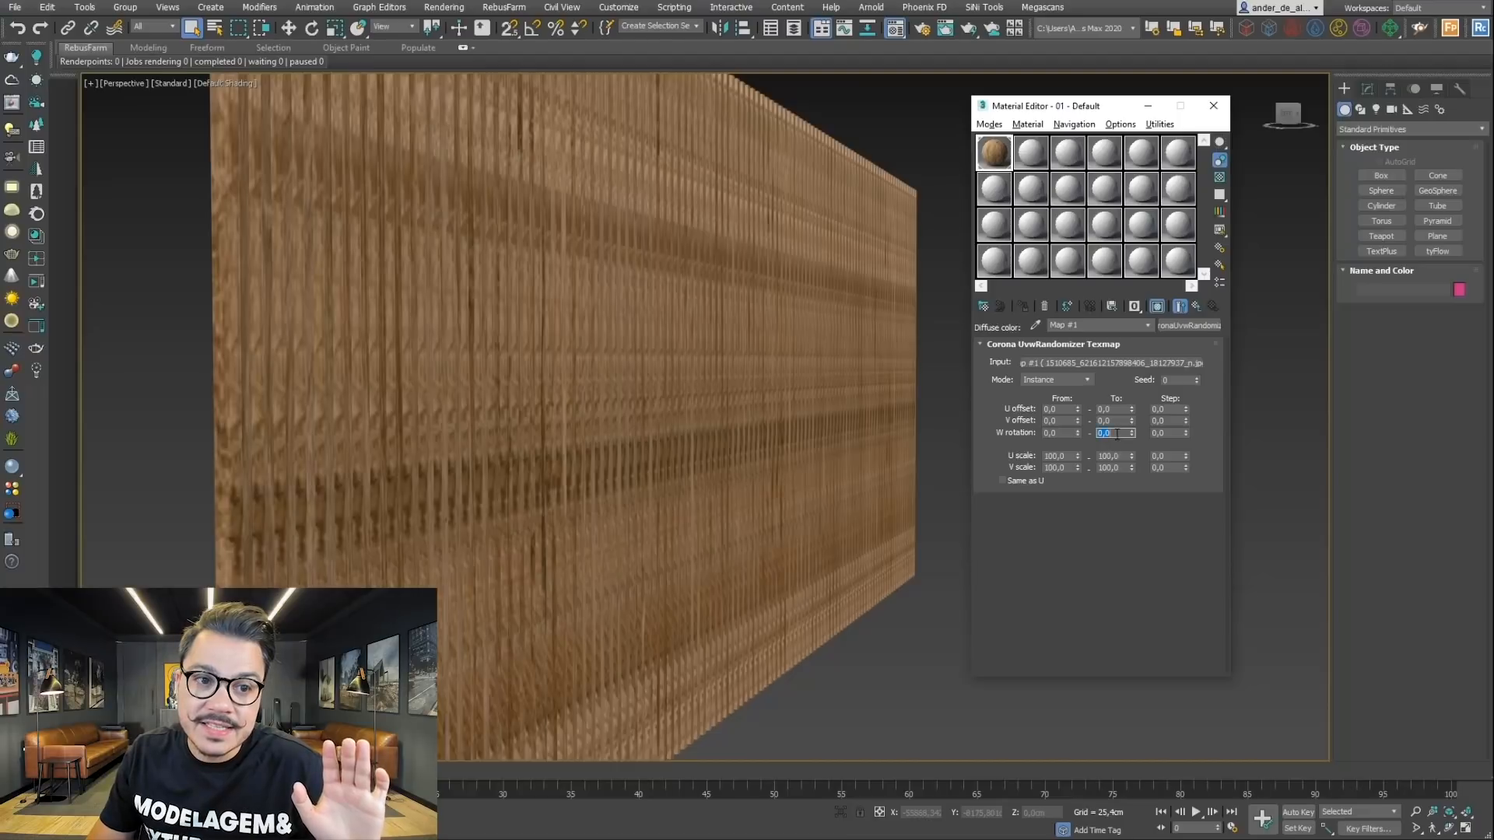
pyautogui.press('Return')
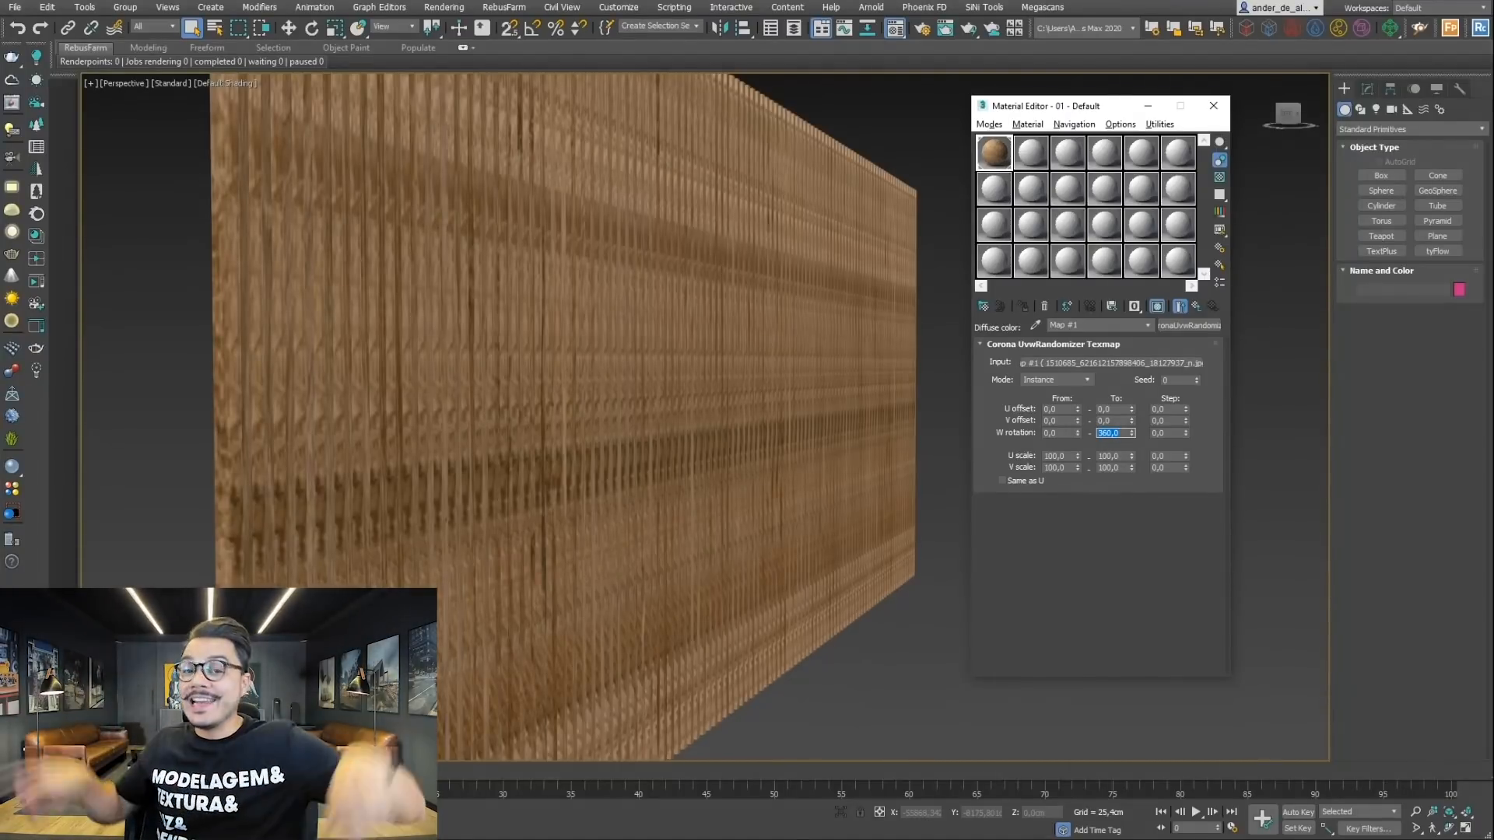
# Step: Examine the wood texture on the panel's slats in the perspective viewport, both up close and as a whole
pyautogui.scroll(3, 708, 453)
pyautogui.moveTo(707, 453); pyautogui.dragTo(778, 426, button='middle')
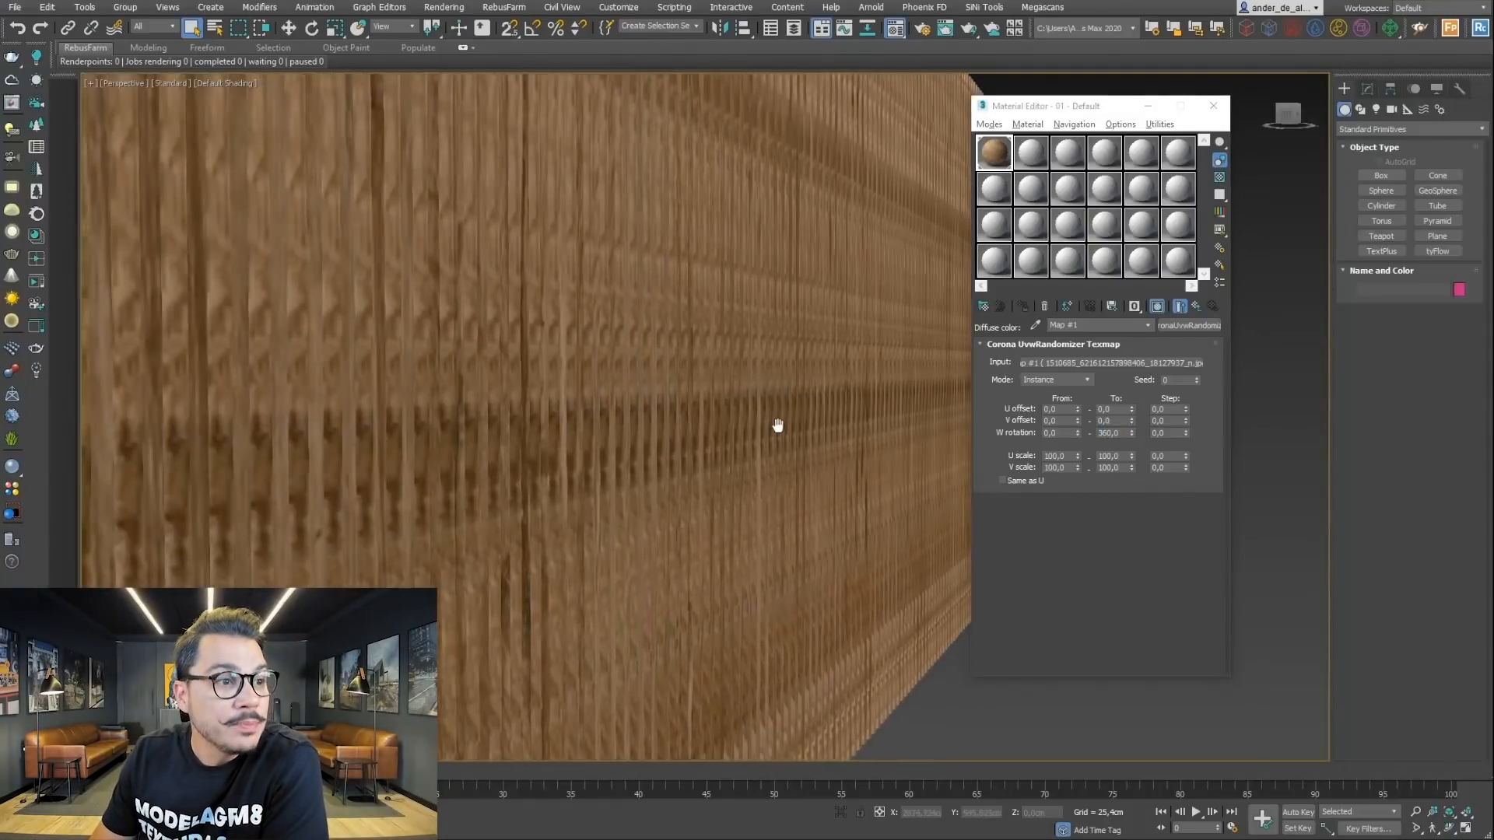
pyautogui.scroll(-5, 511, 387)
pyautogui.scroll(6, 670, 383)
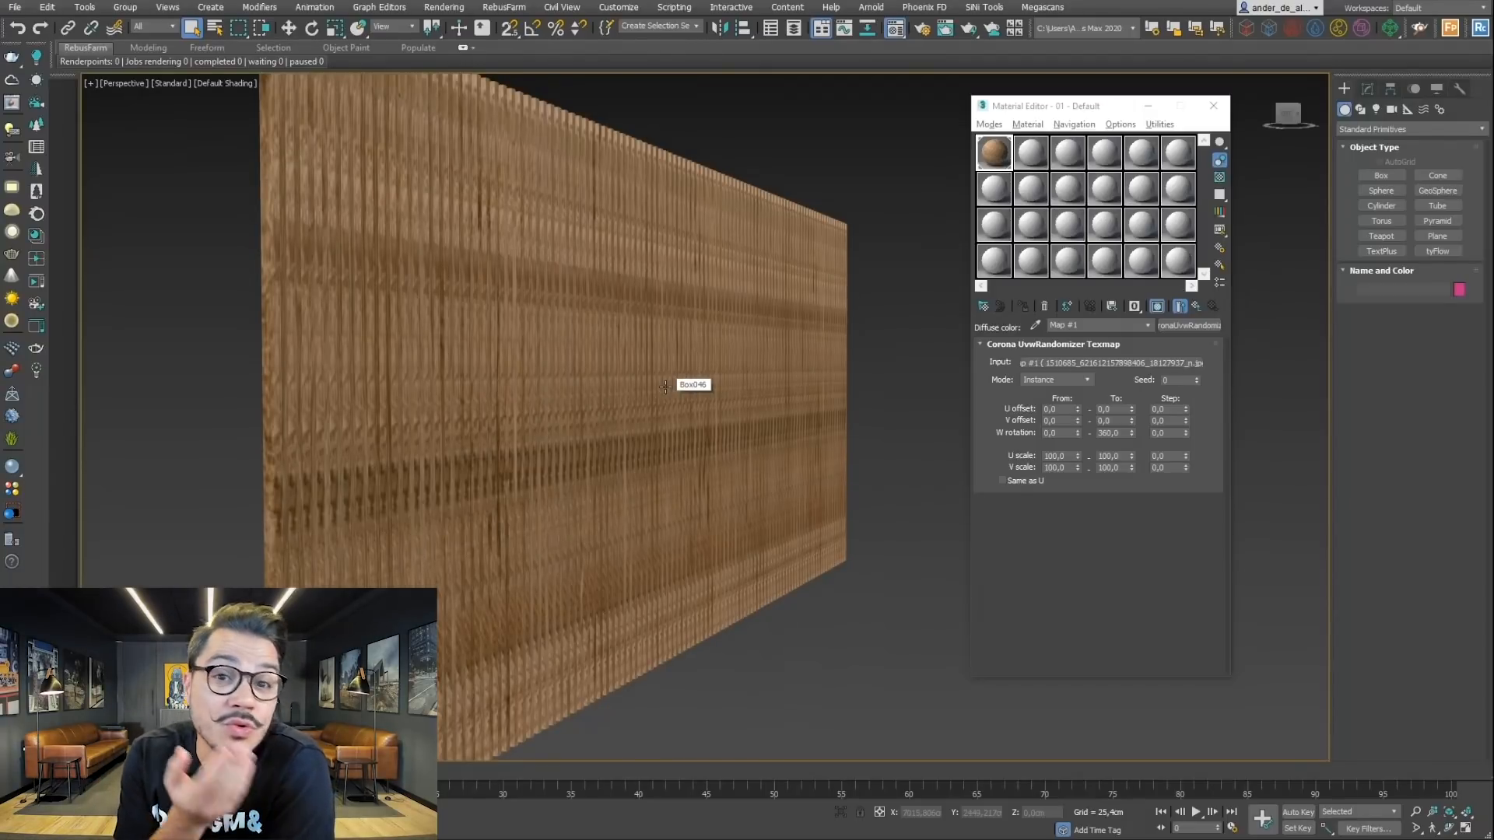
pyautogui.moveTo(700, 351)
pyautogui.mouseDown(button='middle')
pyautogui.moveTo(739, 359)
pyautogui.moveTo(710, 373)
pyautogui.mouseUp(button='middle')
pyautogui.scroll(2, 707, 371)
pyautogui.scroll(-2, 704, 373)
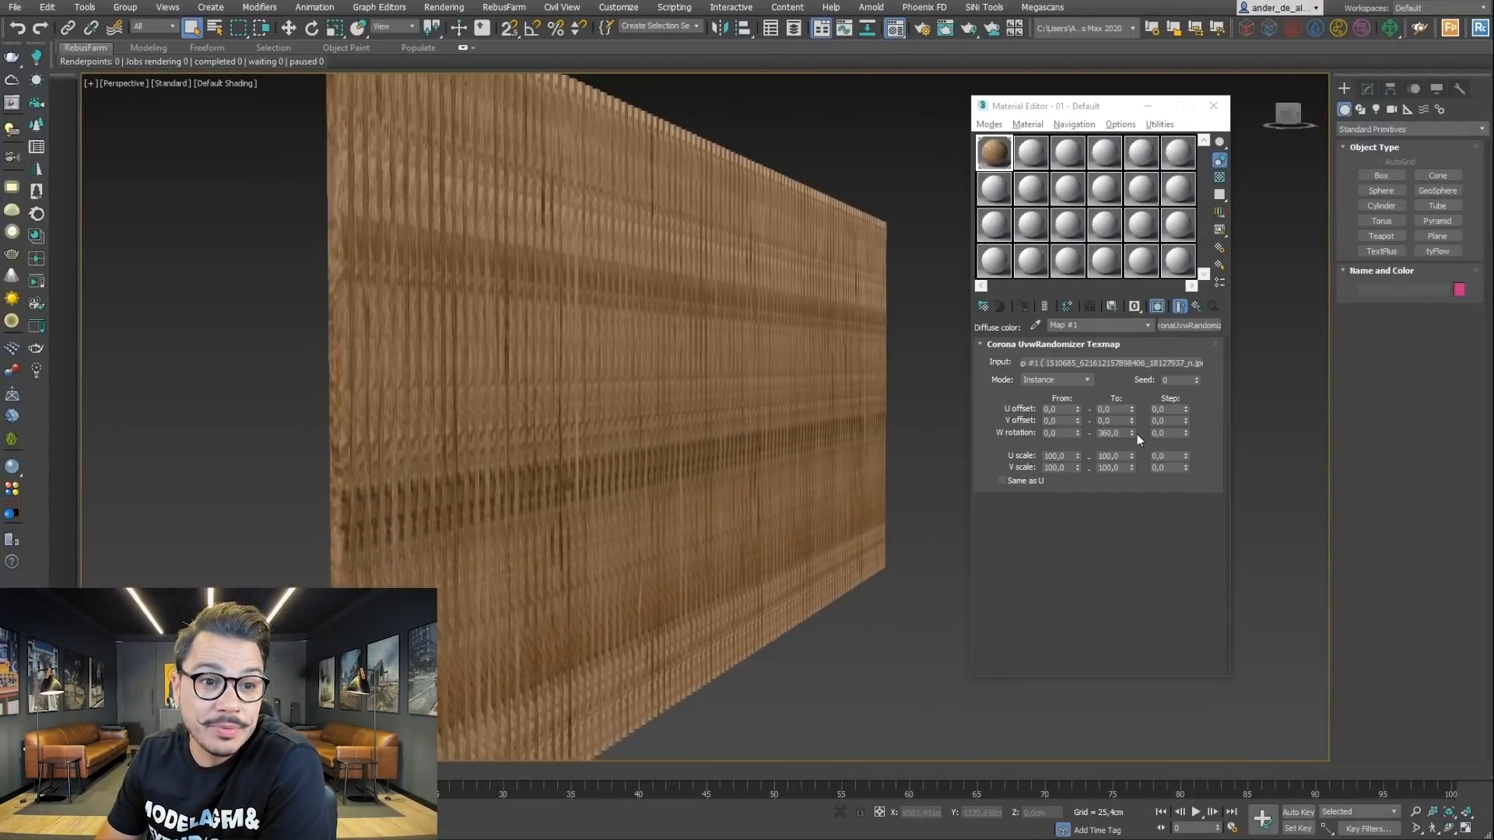
# Step: Reset the upper W rotation limit to 0 and bring up the interactive render, framing the slats up close
pyautogui.moveTo(1126, 433); pyautogui.dragTo(1002, 403)
pyautogui.write('0')
pyautogui.press('Return')
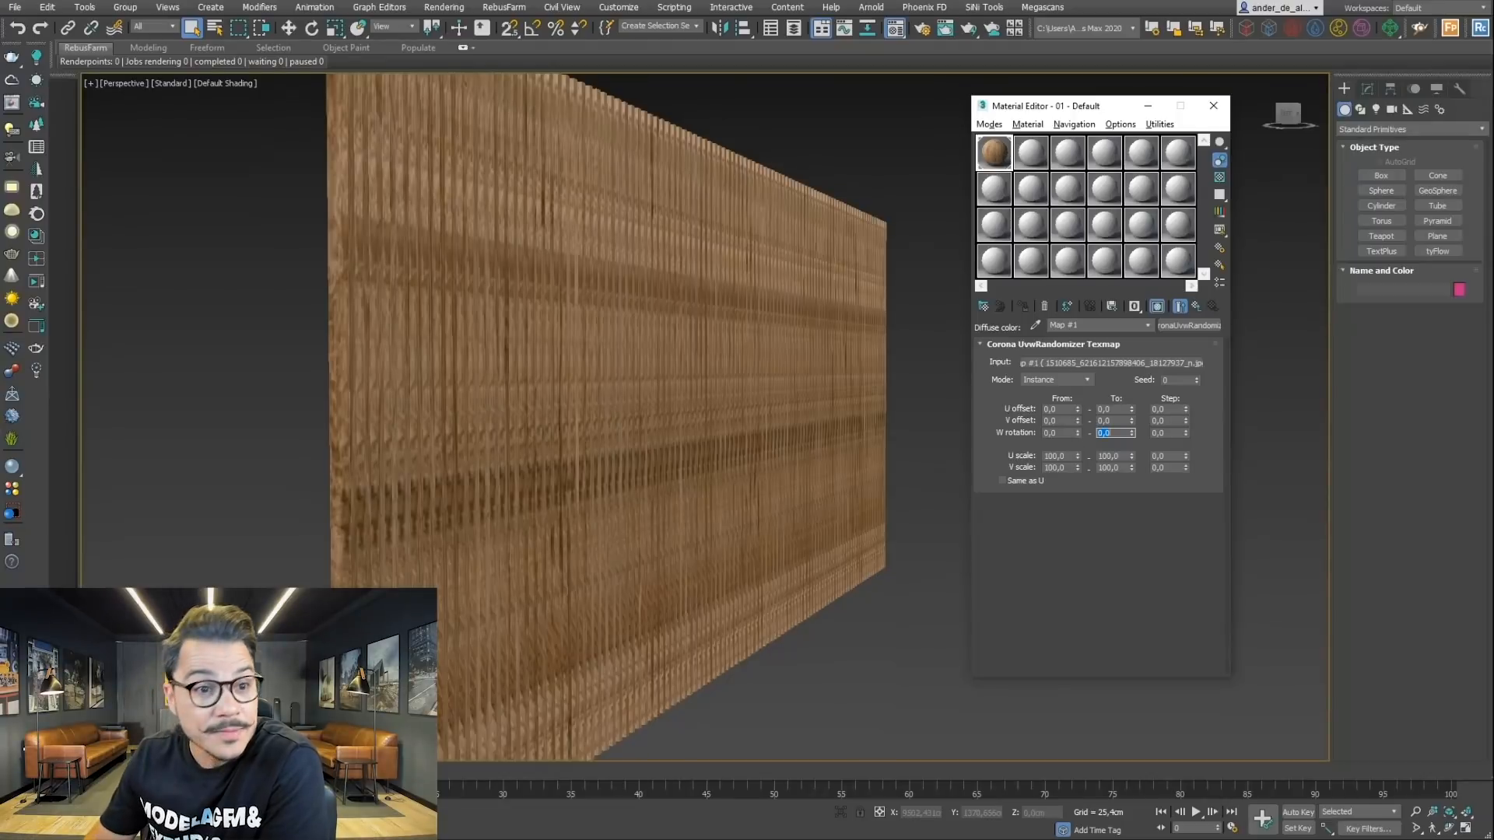
pyautogui.click(35, 282)
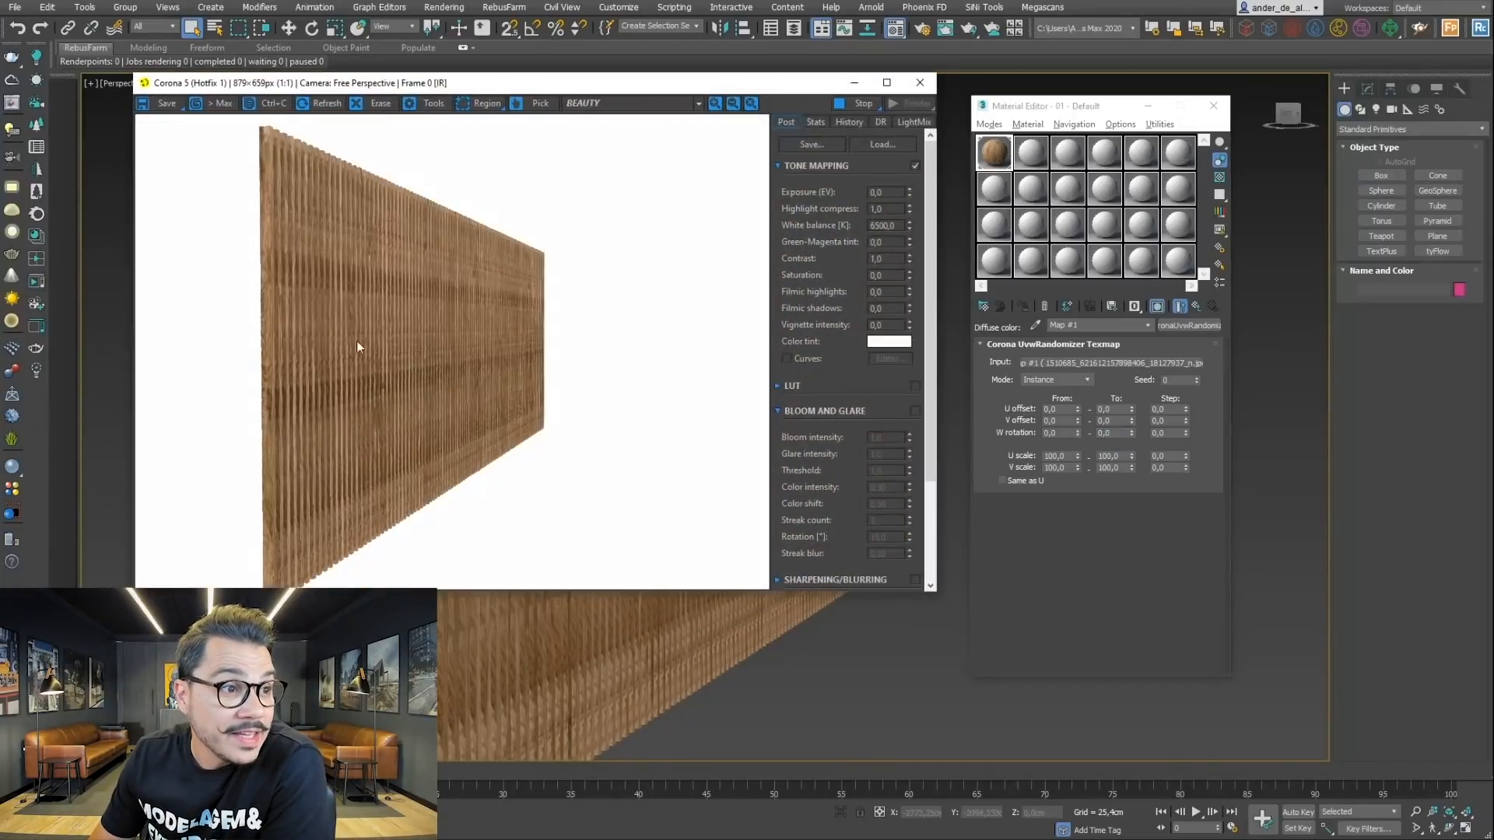
pyautogui.scroll(5, 617, 667)
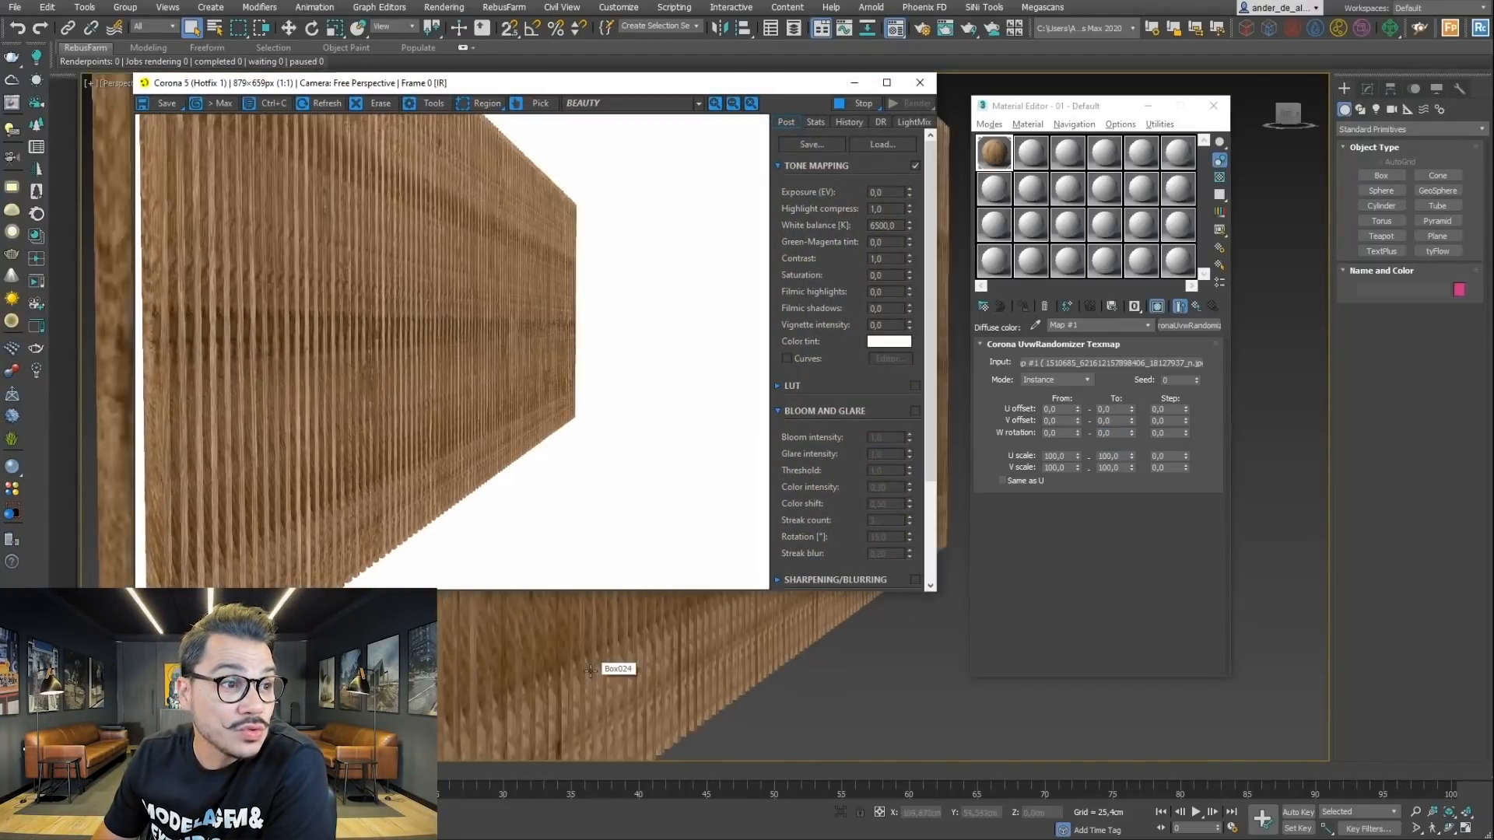
pyautogui.moveTo(676, 685); pyautogui.dragTo(707, 690, button='middle')
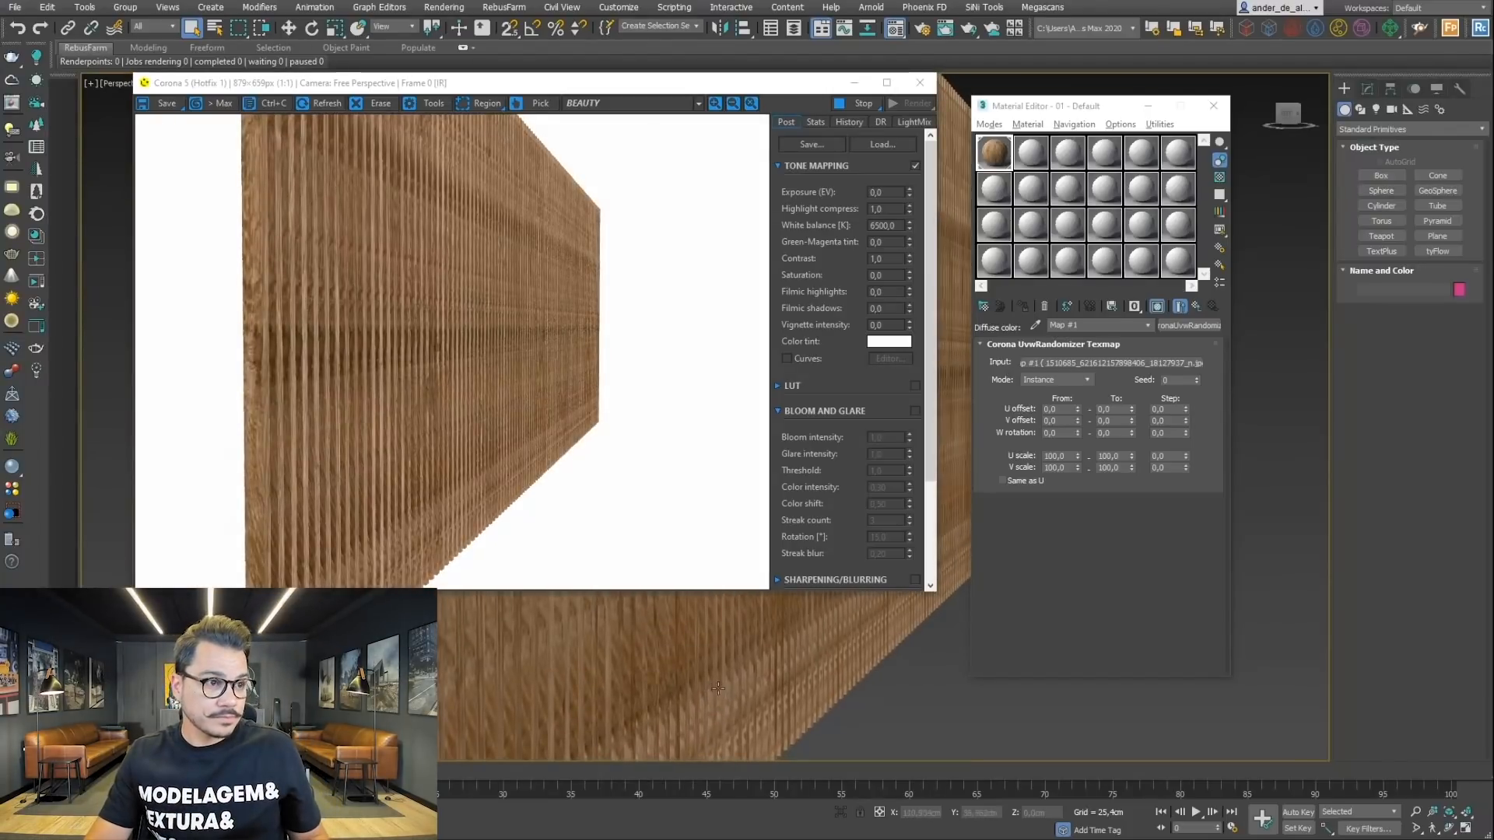
# Step: Set the upper W rotation limit to 360 and place the interactive render window over the viewport for comparison
pyautogui.click(1113, 433)
pyautogui.write('360')
pyautogui.press('Return')
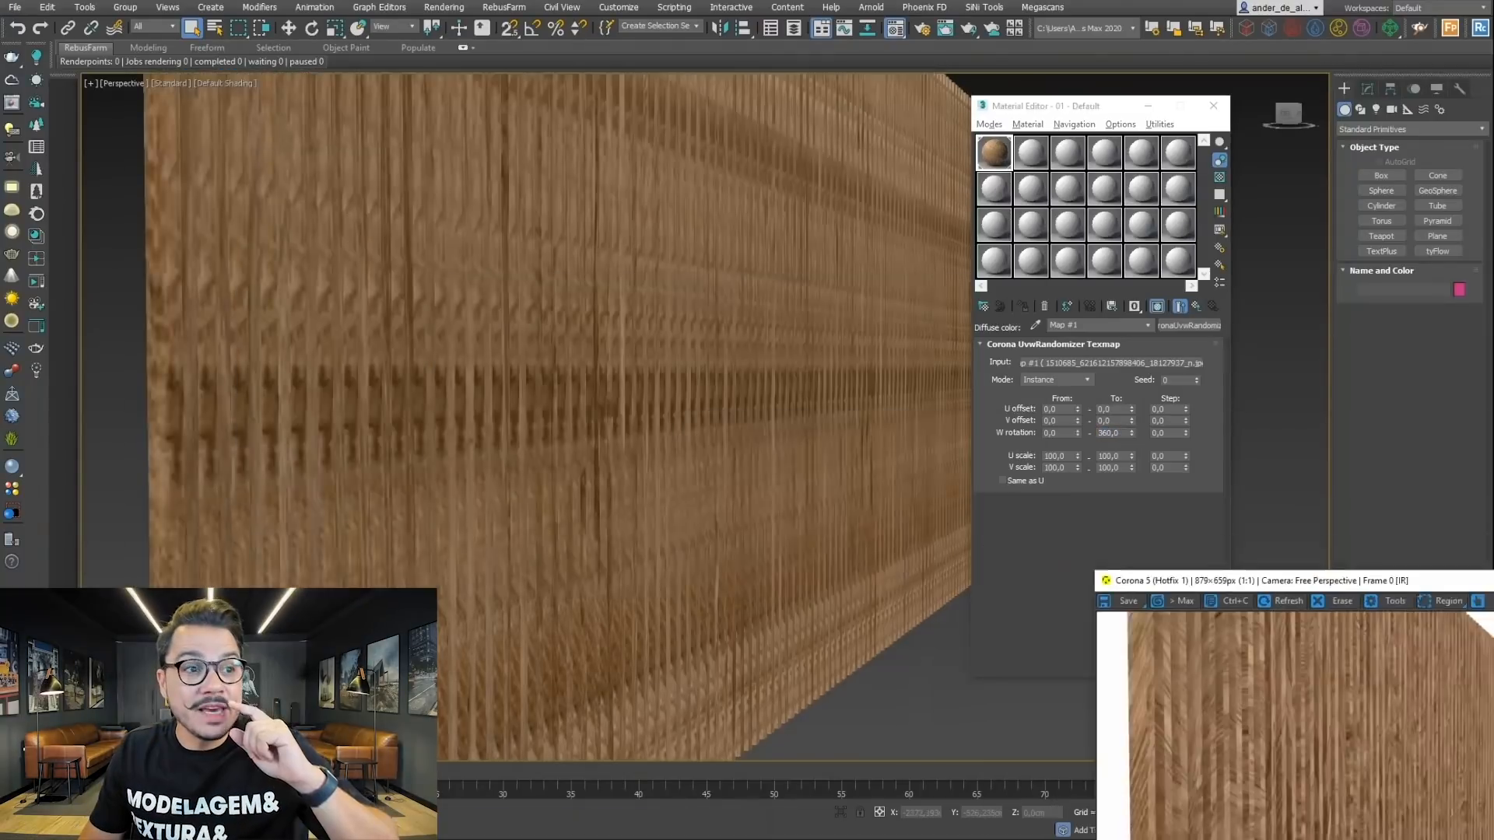
pyautogui.moveTo(1475, 580); pyautogui.dragTo(577, 124)
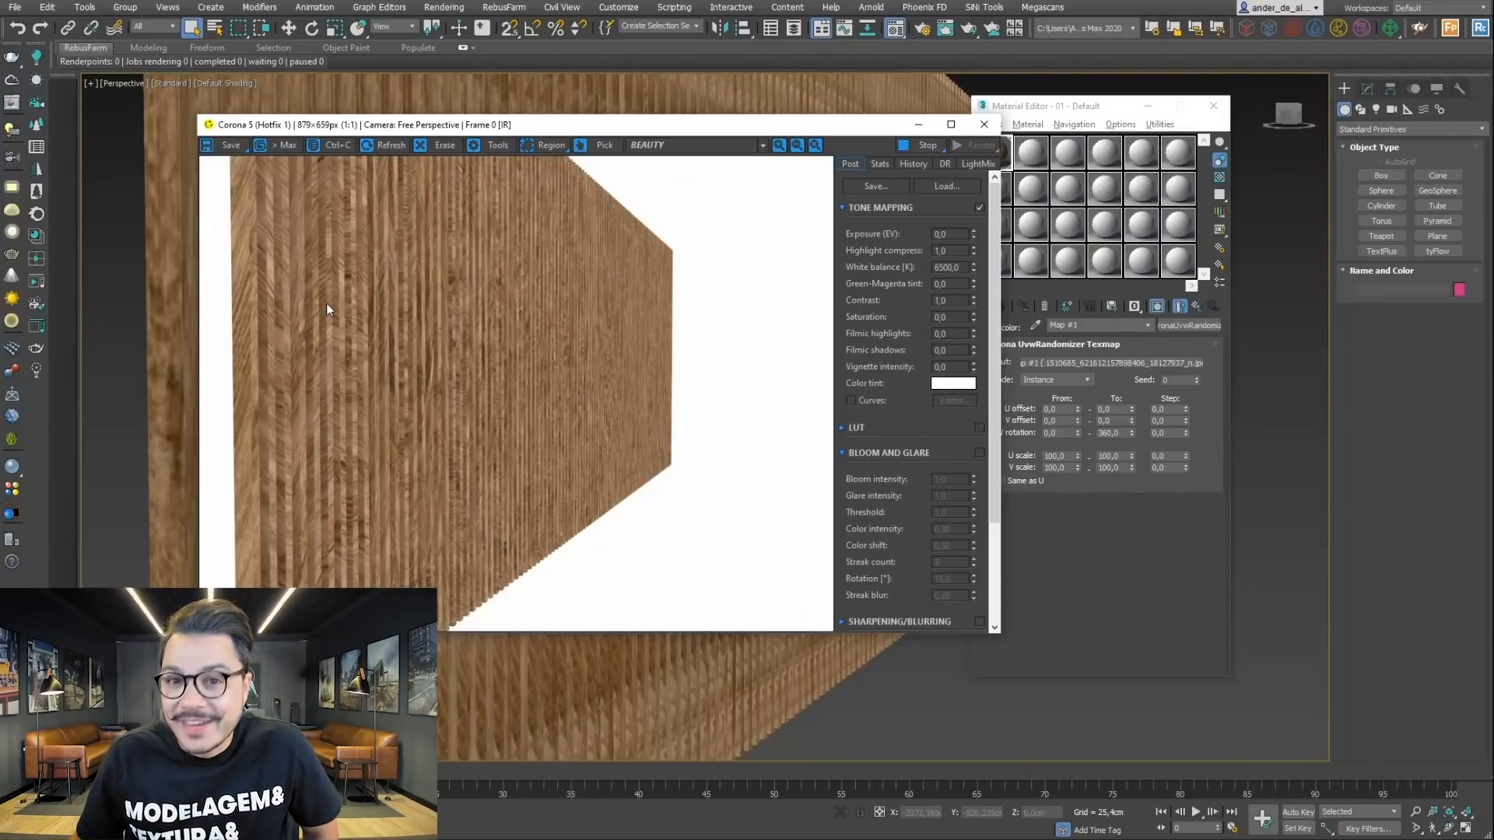
# Step: Set the W rotation step of the UVW randomizer to 90
pyautogui.click(1193, 612)
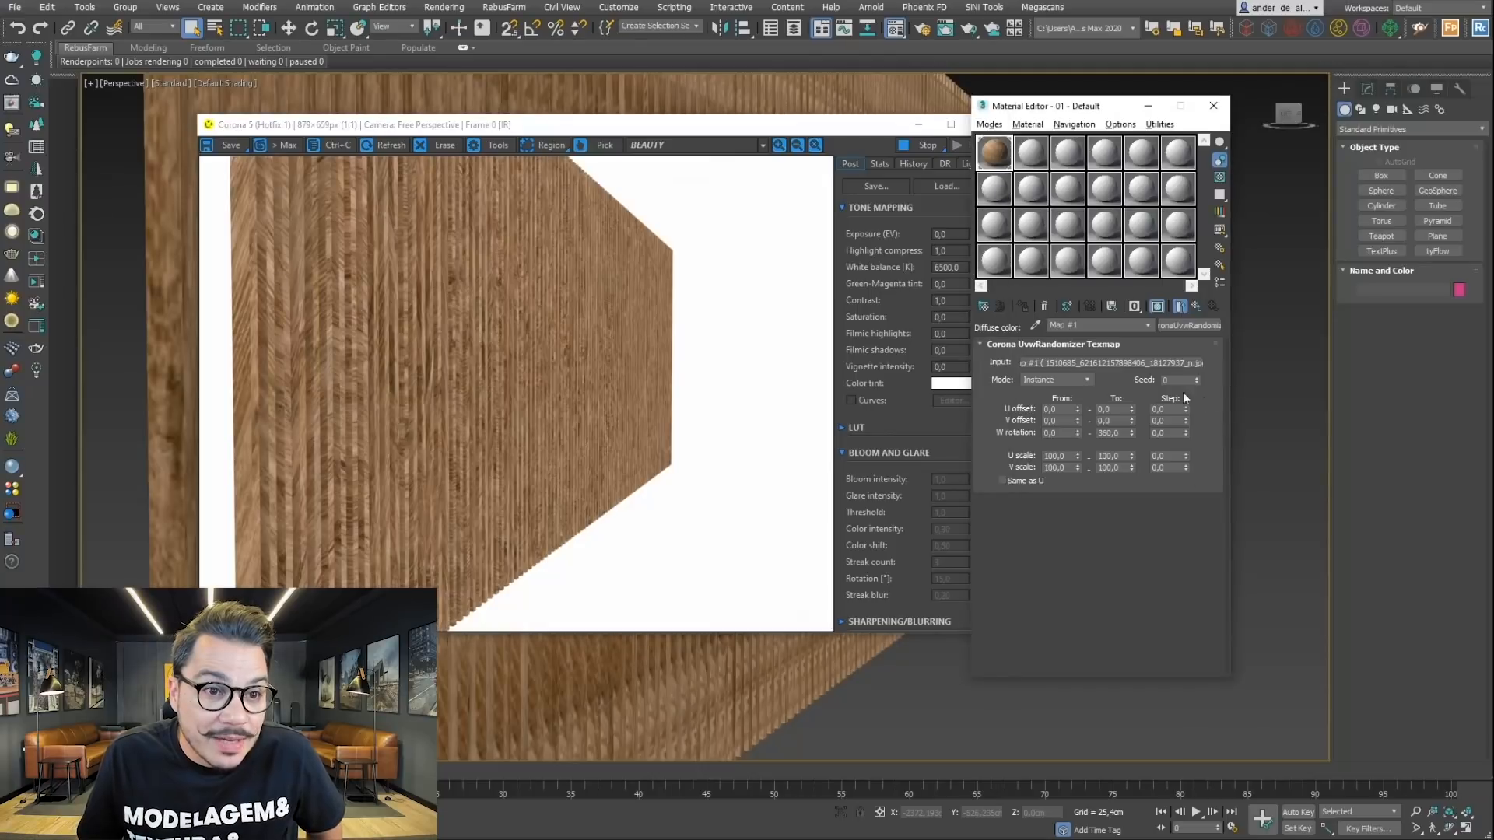
pyautogui.click(1172, 434)
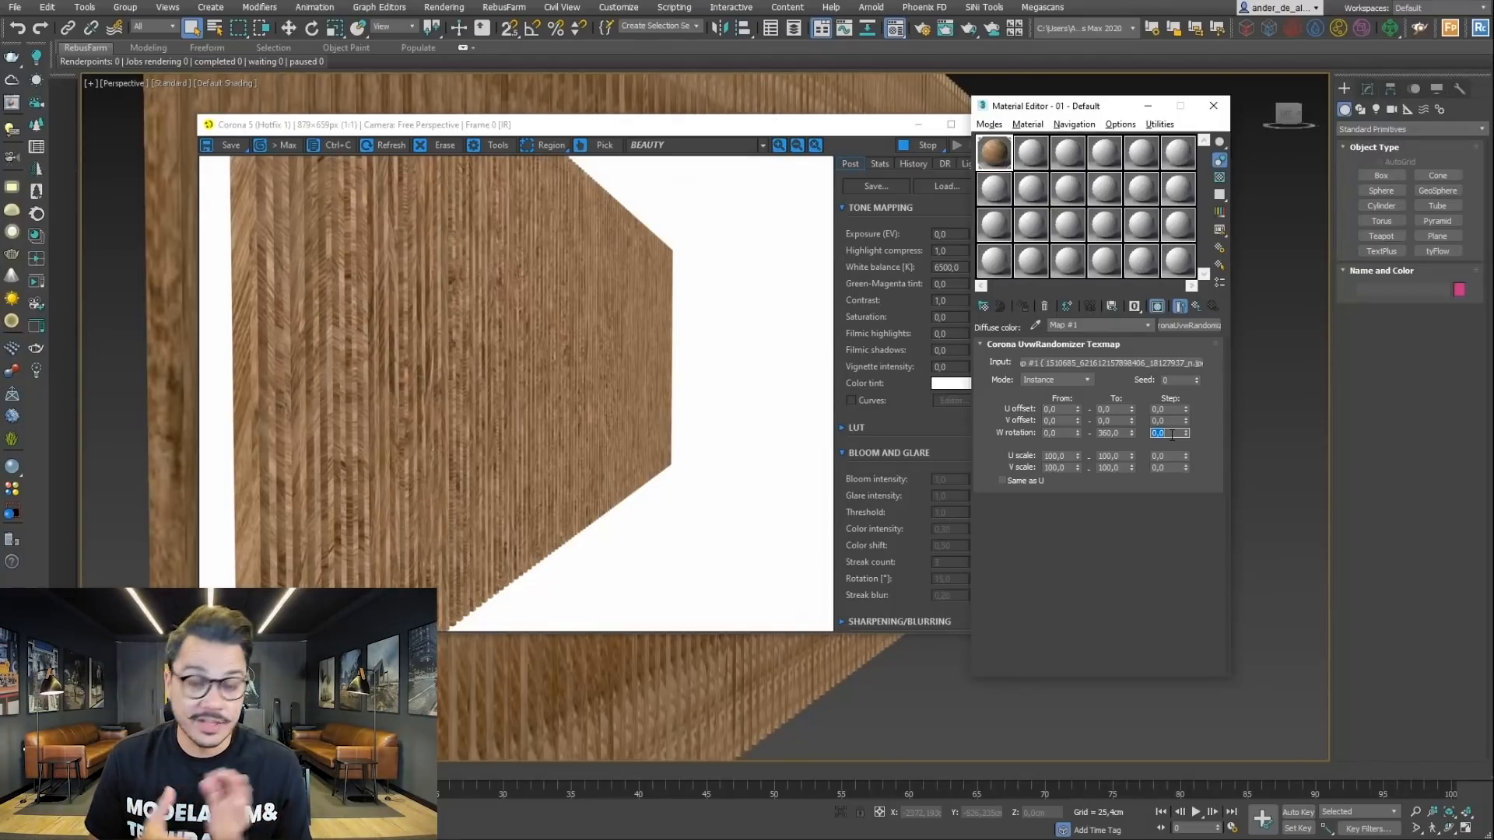
pyautogui.write('90')
pyautogui.press('Return')
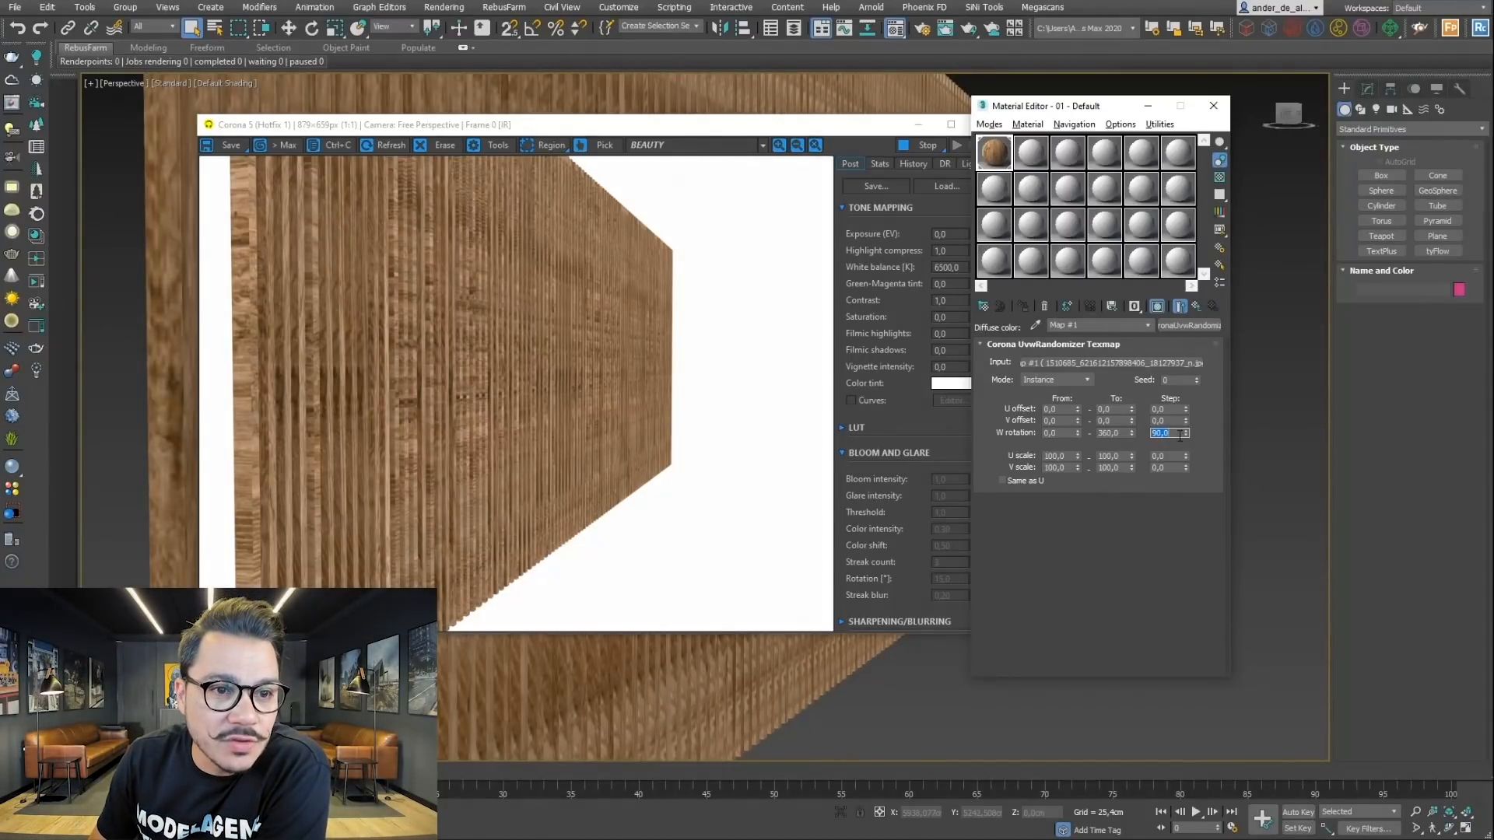
# Step: Set the UVW randomizer's W rotation step to 180 and check the slats' grain direction in the interactive render
pyautogui.write('180')
pyautogui.press('Return')
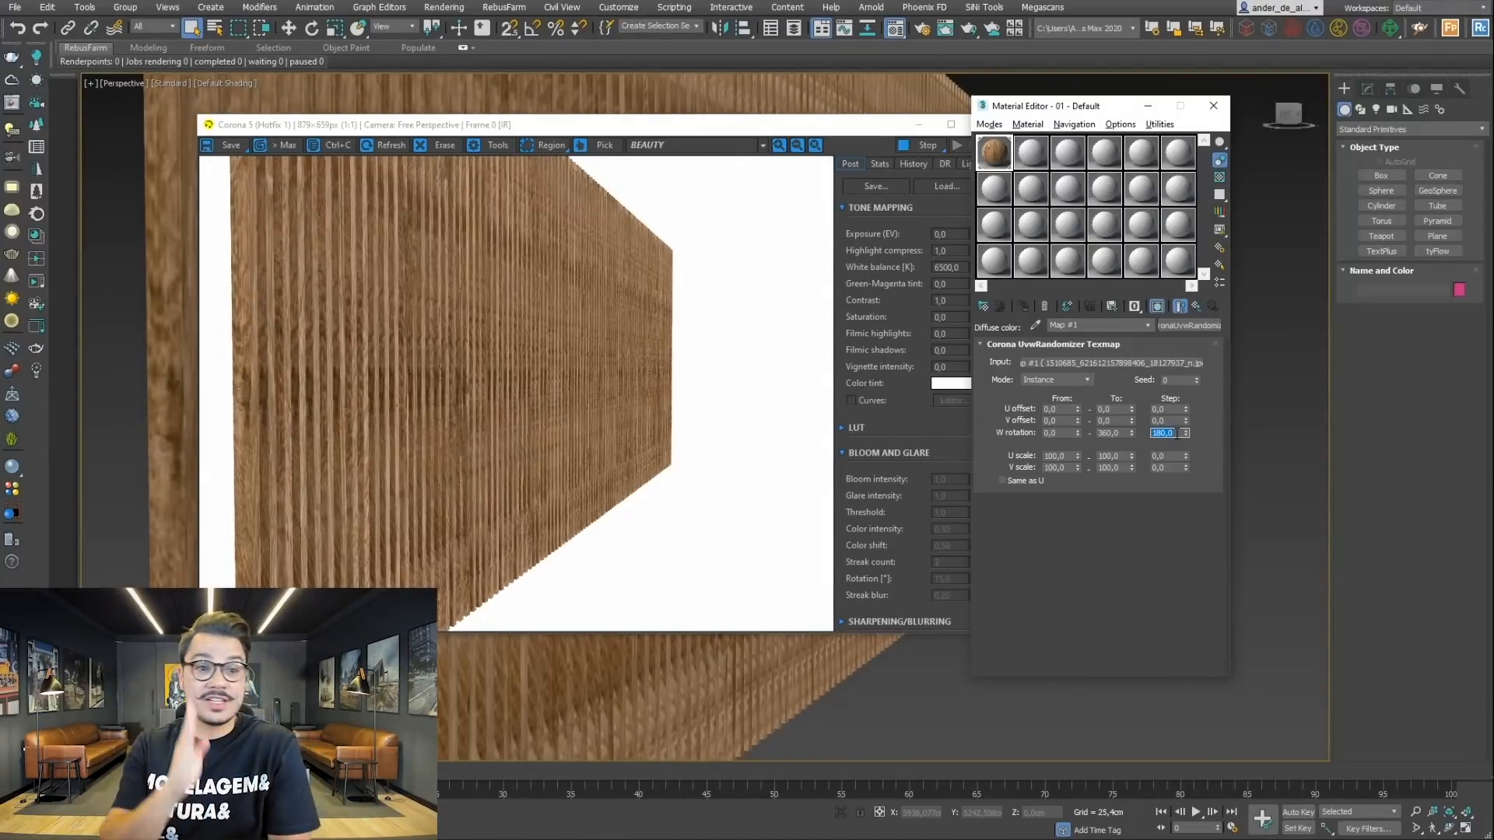
pyautogui.click(476, 425)
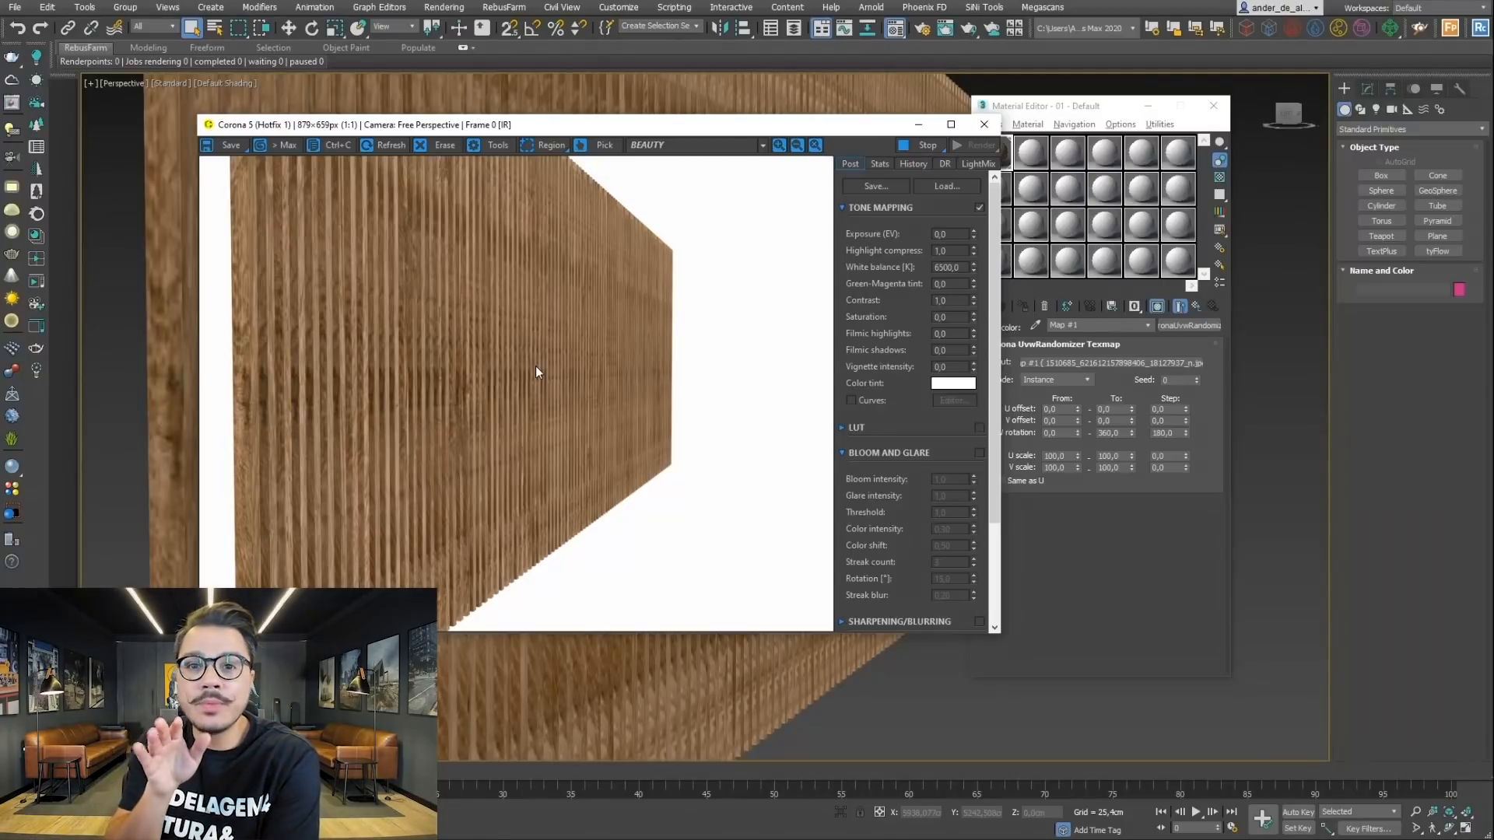
pyautogui.click(1107, 562)
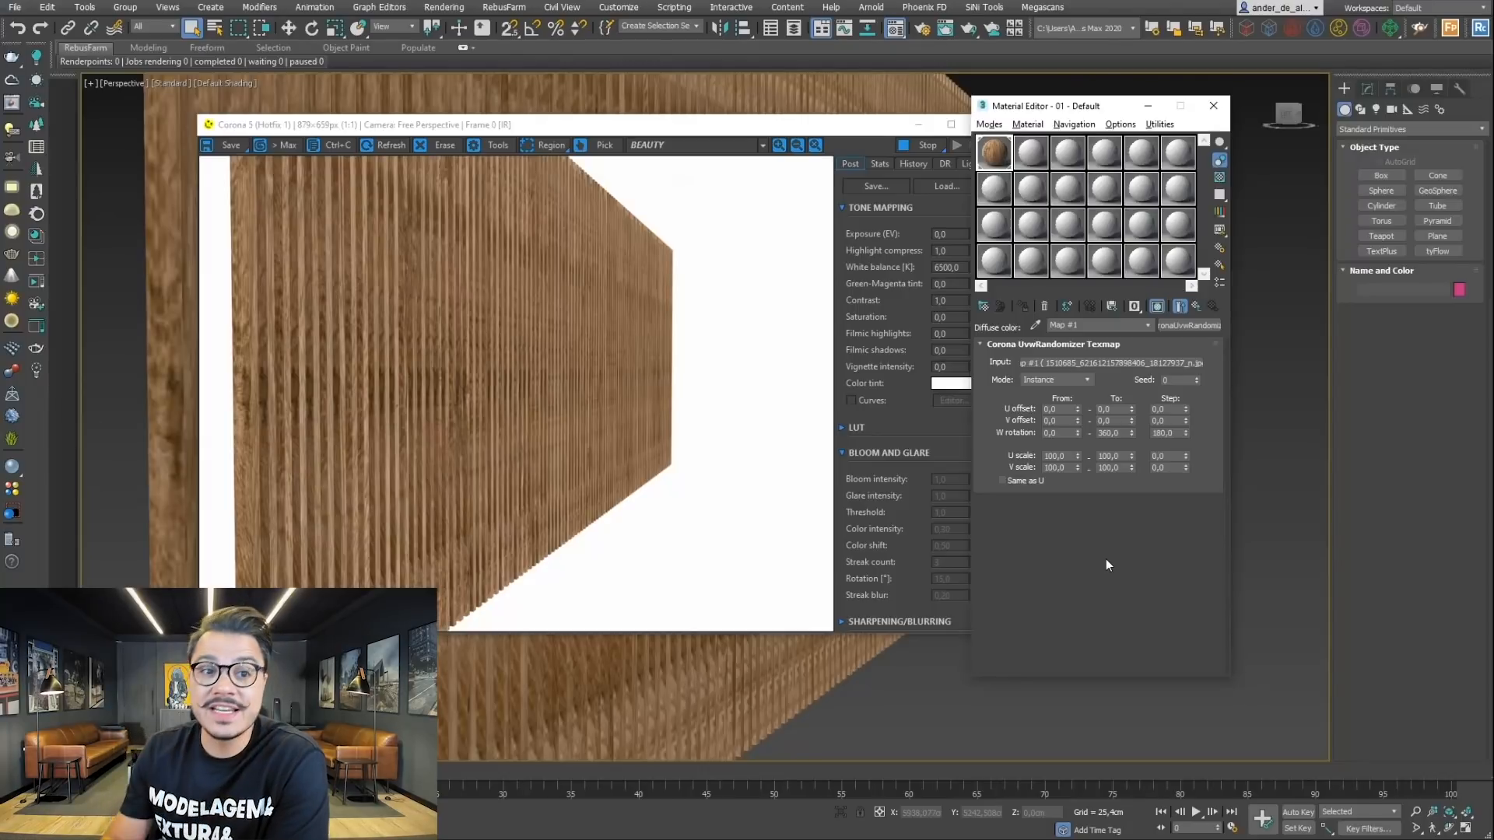
# Step: Set the upper limits of both the U offset and V offset ranges to 50 in the UVW randomizer
pyautogui.click(1112, 410)
pyautogui.write('50')
pyautogui.press('Return')
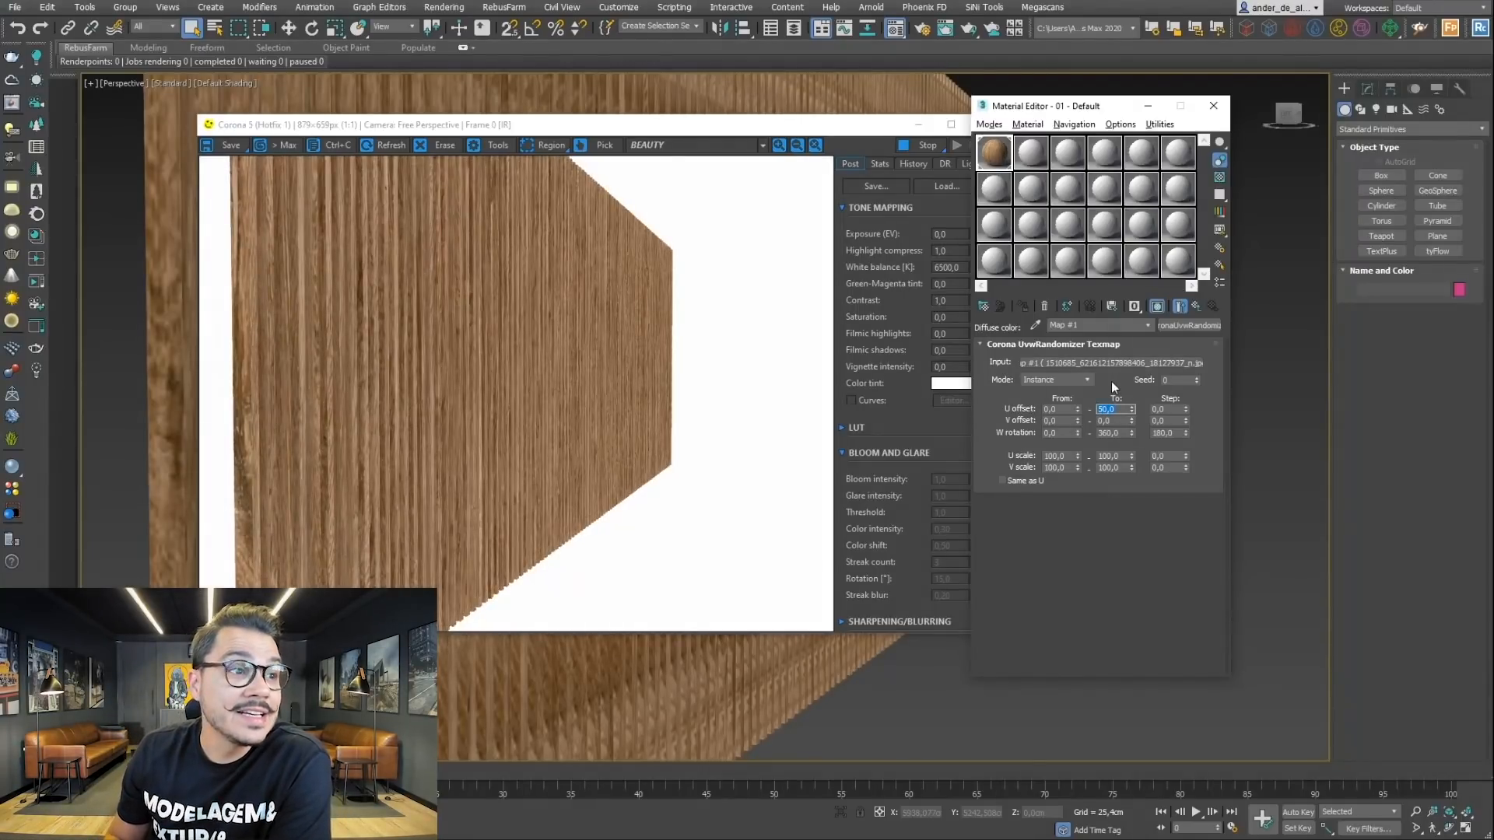
pyautogui.click(1121, 421)
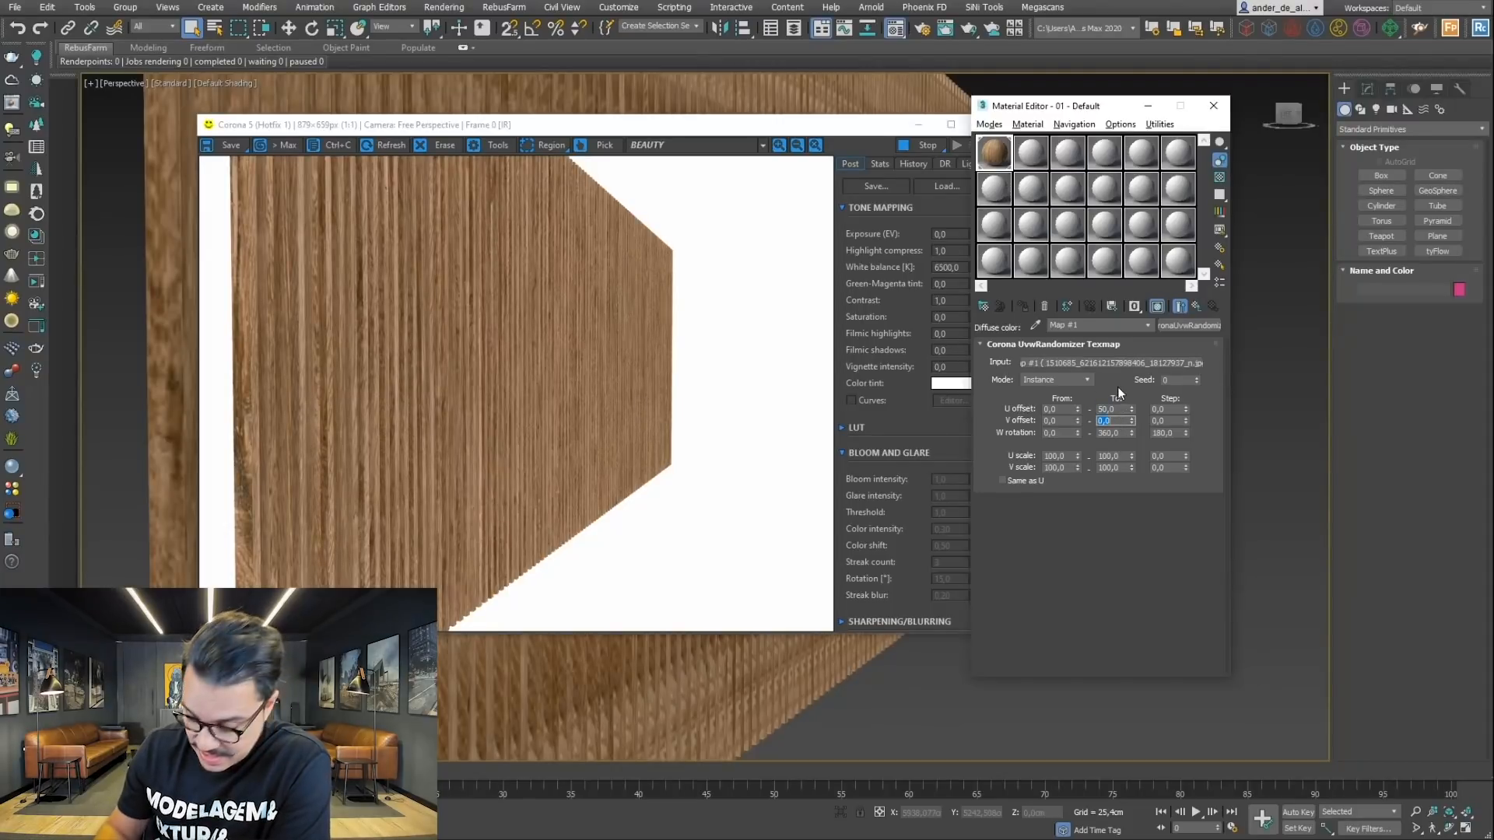
pyautogui.press('Return')
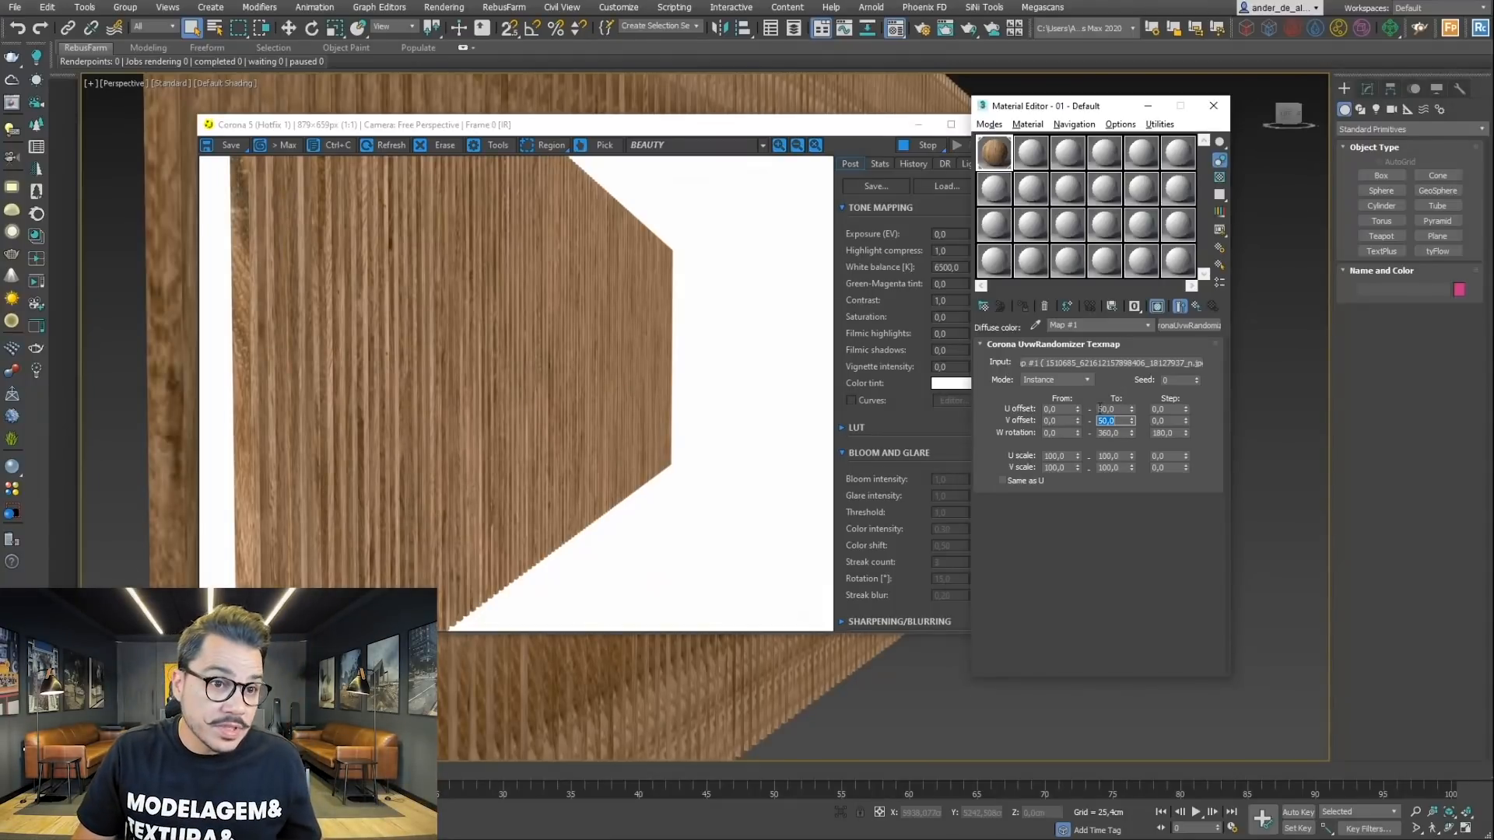
# Step: Set the upper limits of the U offset and V offset ranges to 1
pyautogui.click(1117, 410)
pyautogui.write('1')
pyautogui.press('Return')
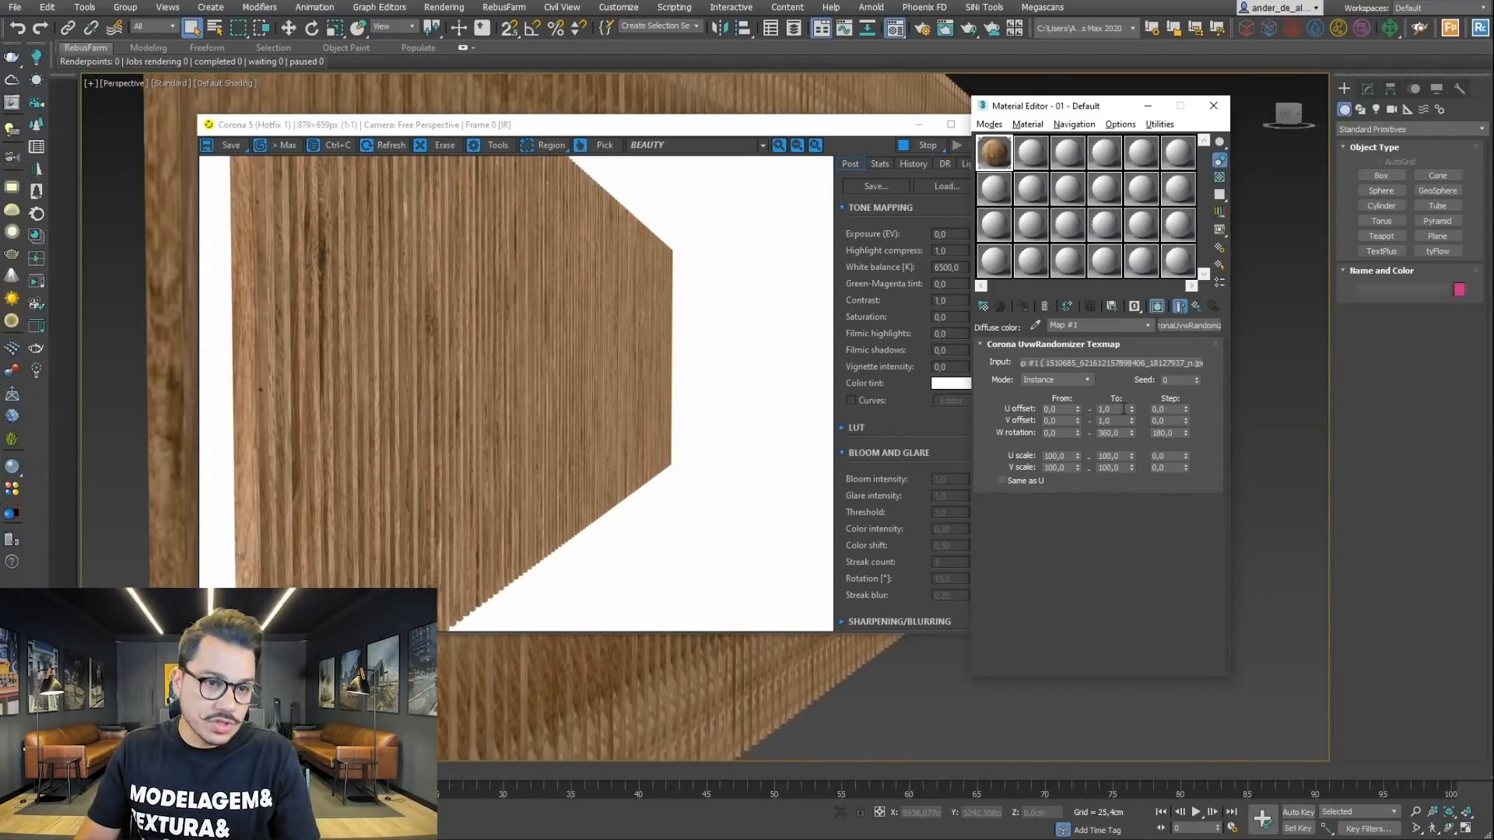
# Step: Set the upper limits of the randomizer's U offset and V offset ranges to 5
pyautogui.doubleClick(1124, 409)
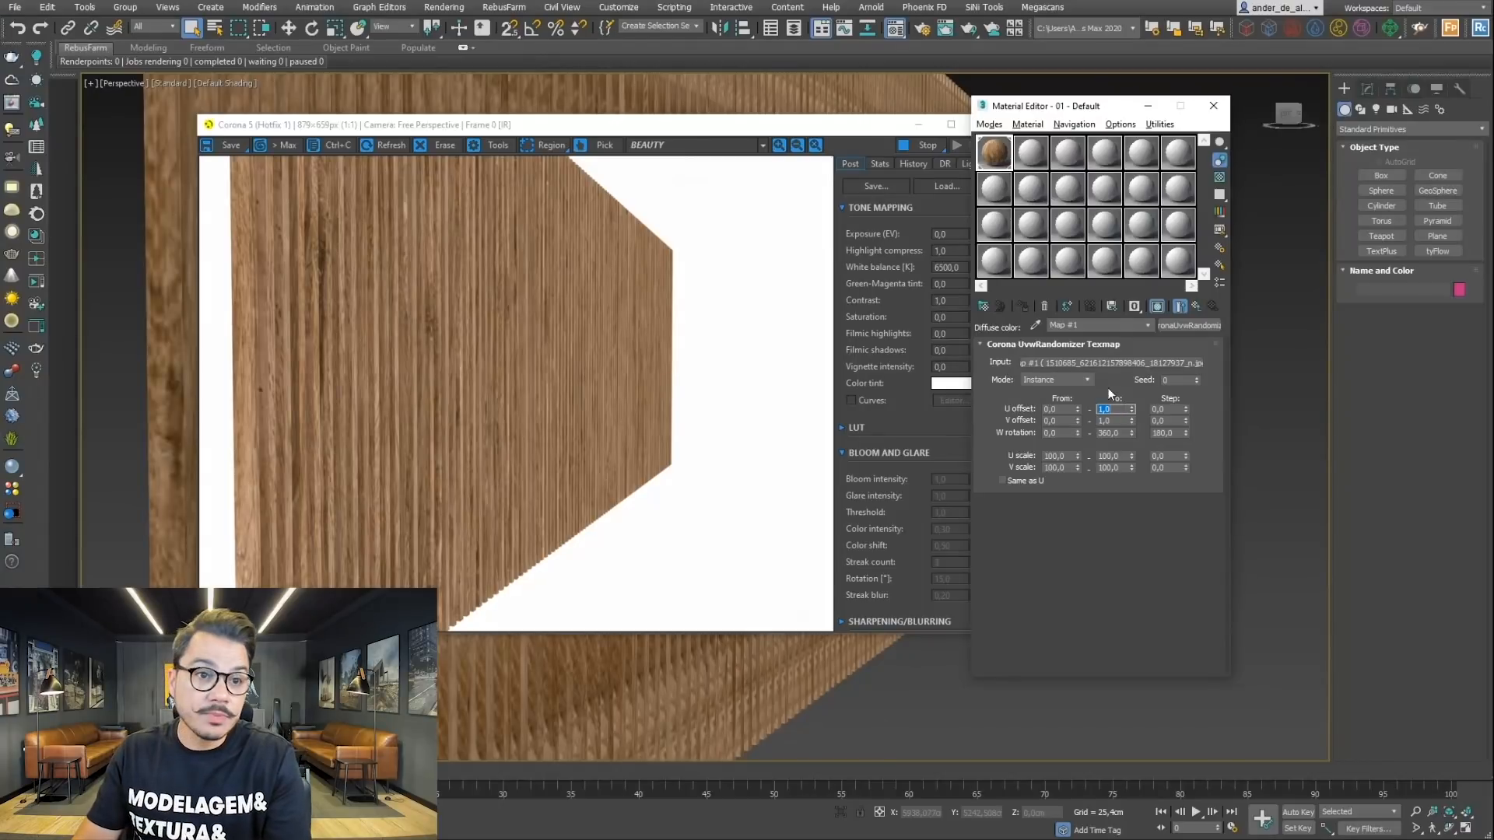
pyautogui.write('5')
pyautogui.press('Return')
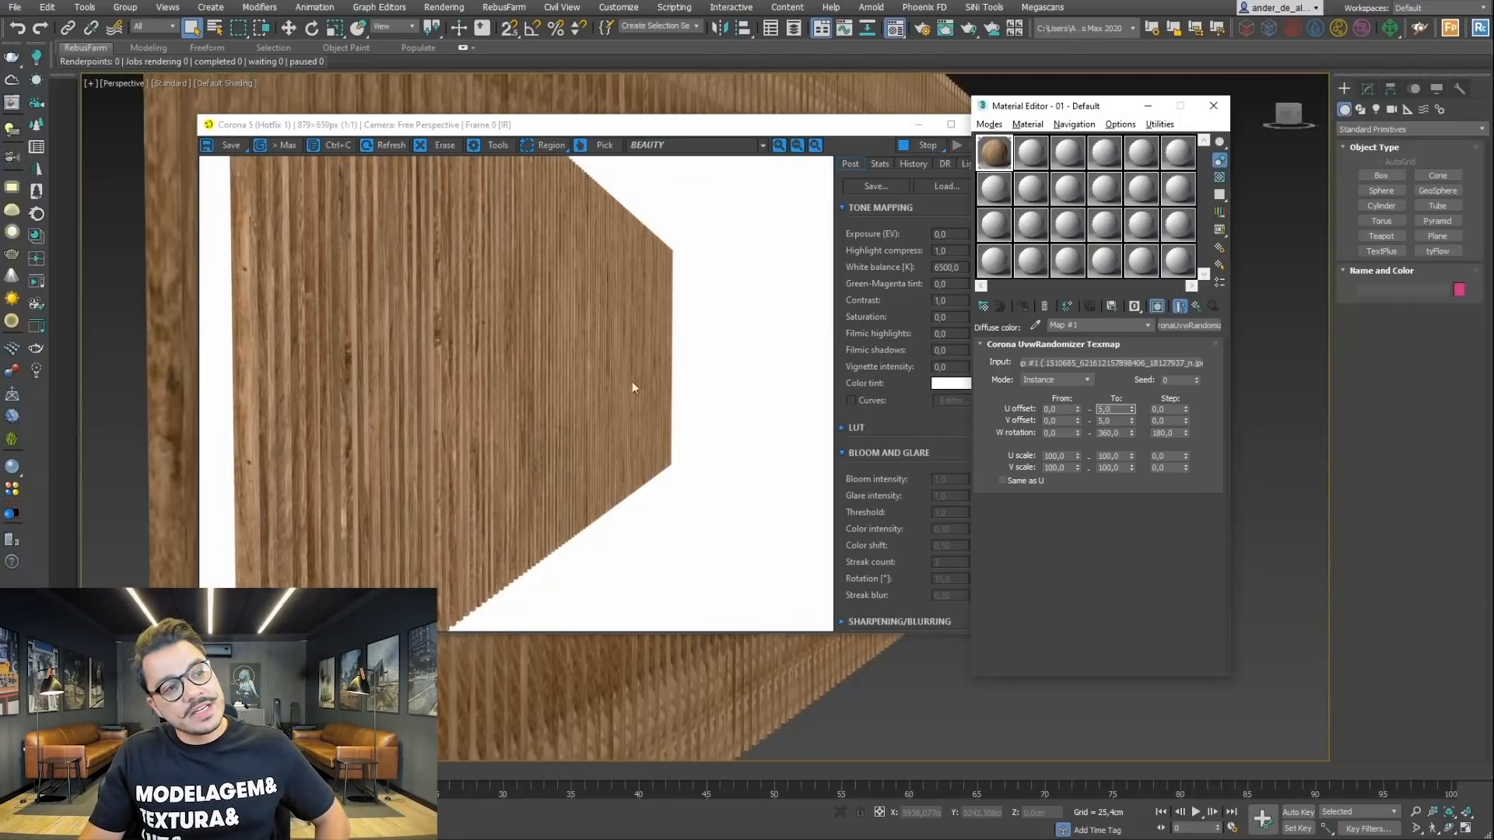
# Step: Examine the randomized wood grain across the slats from several viewing angles in the interactive render
pyautogui.moveTo(685, 128); pyautogui.dragTo(1158, 120)
pyautogui.scroll(-3, 477, 483)
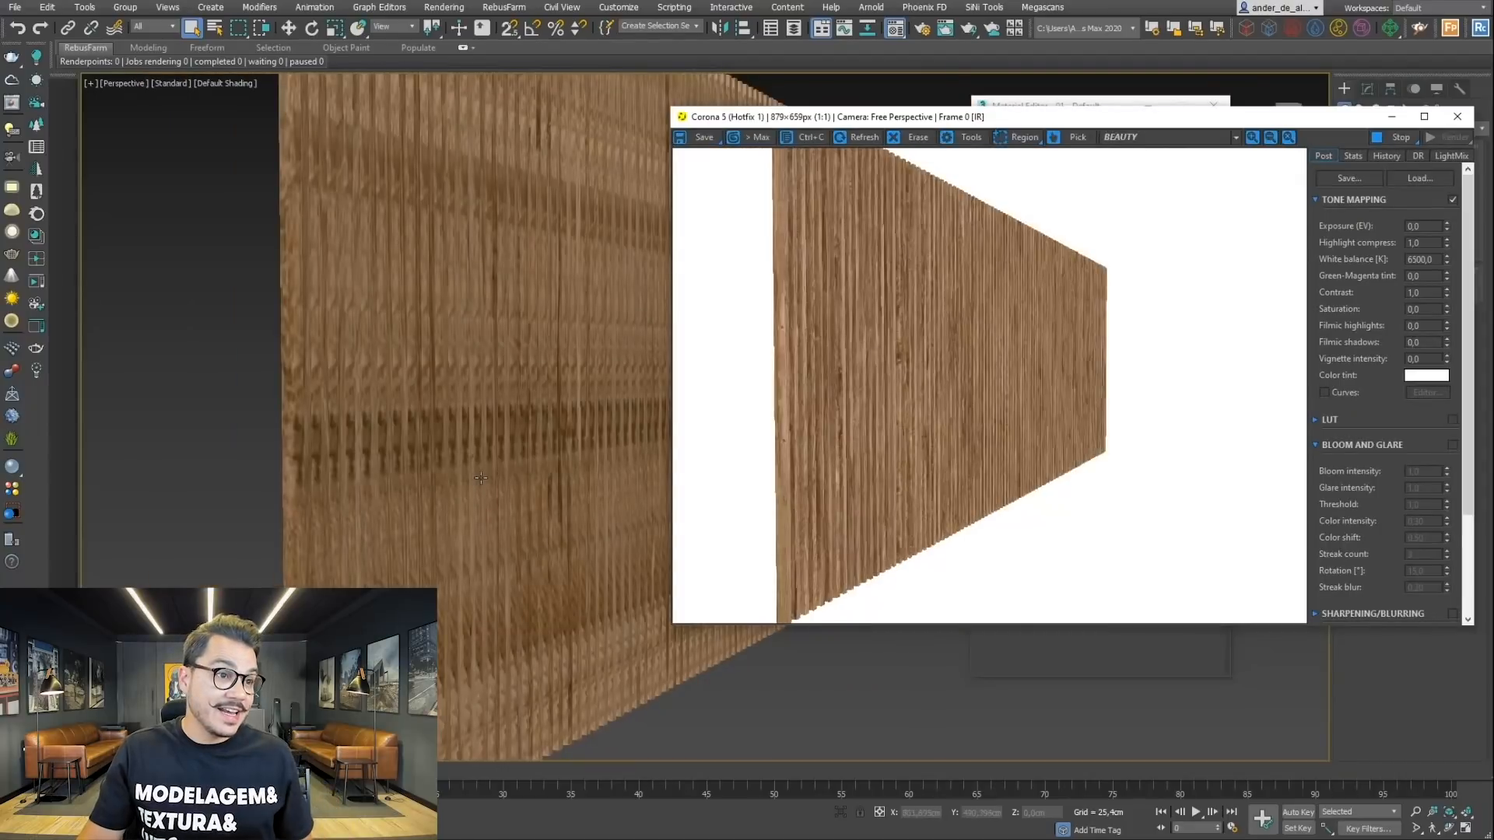
pyautogui.scroll(1, 478, 479)
pyautogui.keyDown('alt'); pyautogui.moveTo(477, 477); pyautogui.dragTo(537, 458, button='middle'); pyautogui.keyUp('alt')
pyautogui.moveTo(1141, 119); pyautogui.dragTo(620, 93)
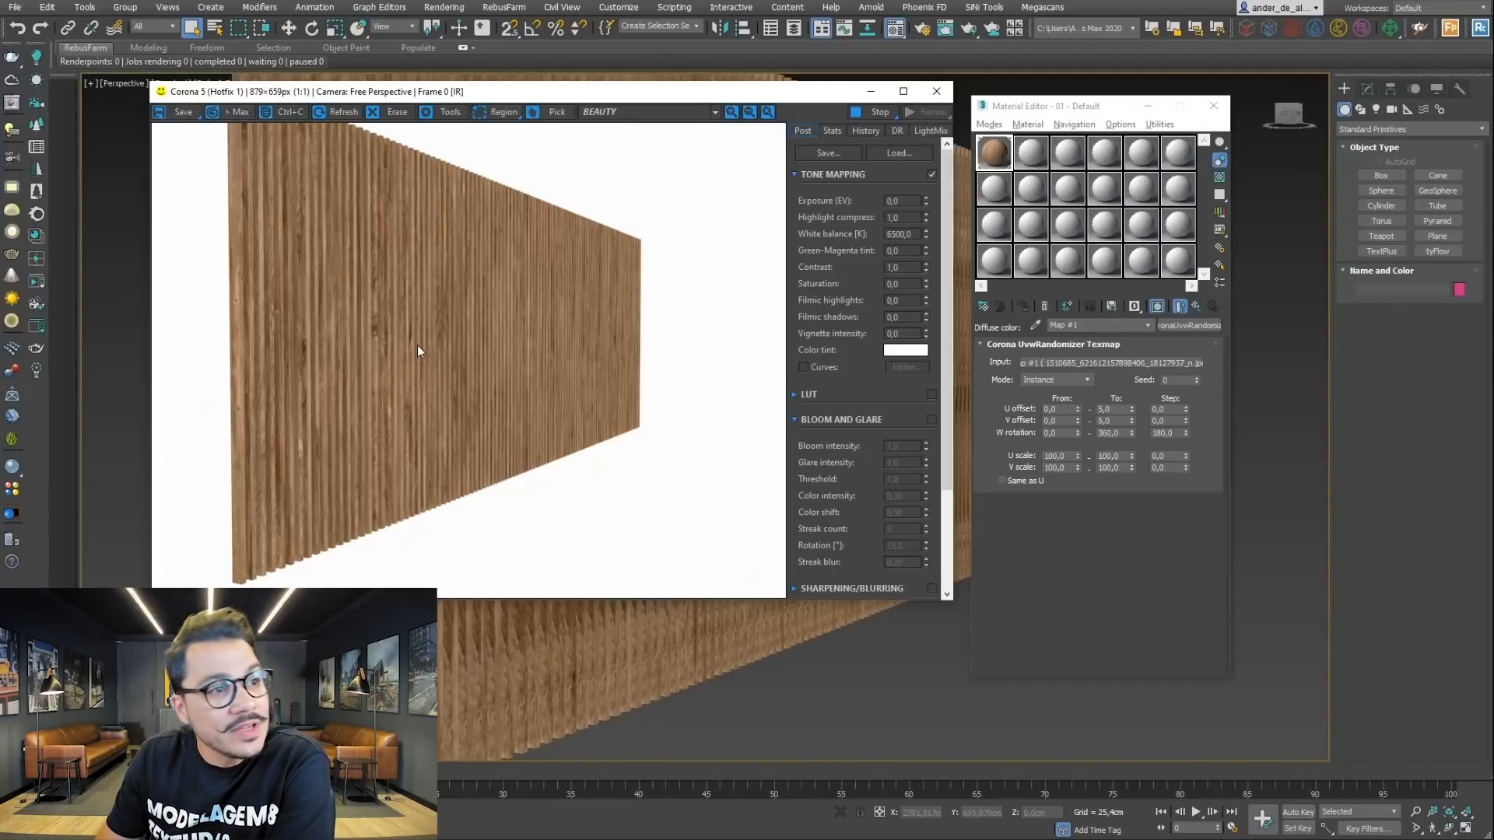
pyautogui.scroll(1, 413, 336)
pyautogui.scroll(-1, 429, 350)
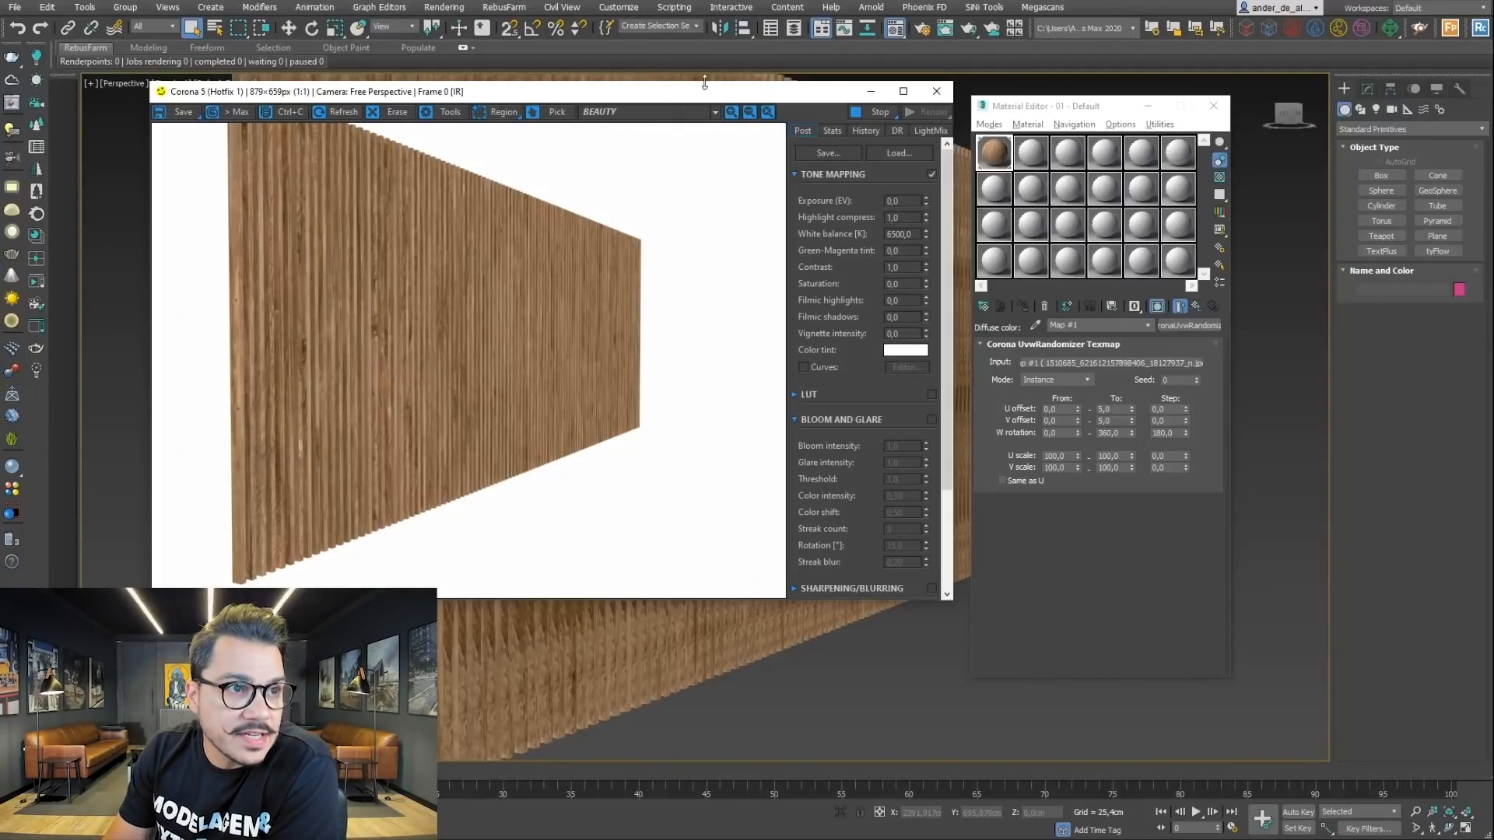
pyautogui.moveTo(698, 95); pyautogui.dragTo(1037, 178)
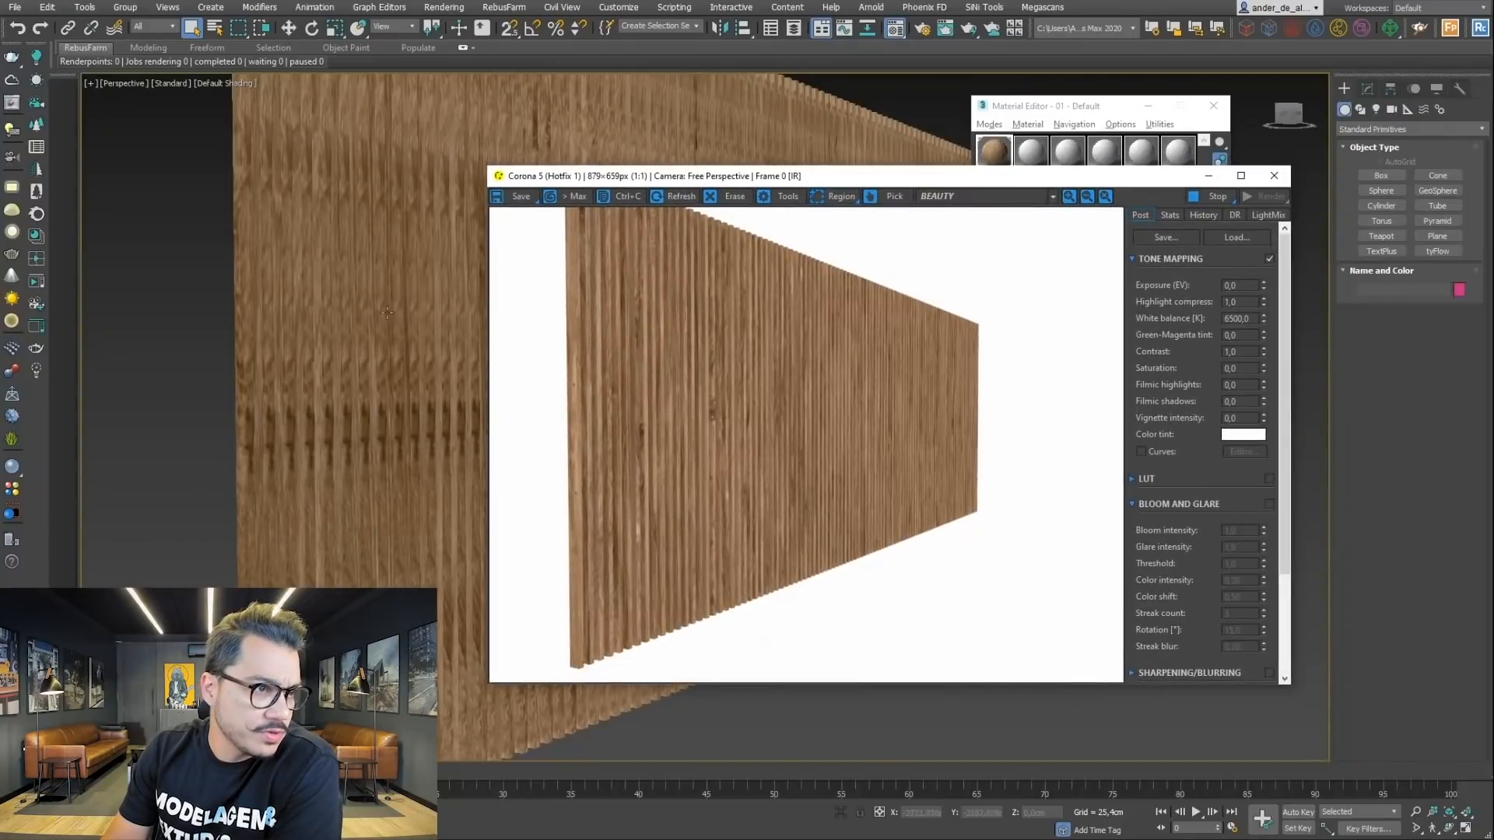
pyautogui.moveTo(360, 323); pyautogui.dragTo(361, 382, button='middle')
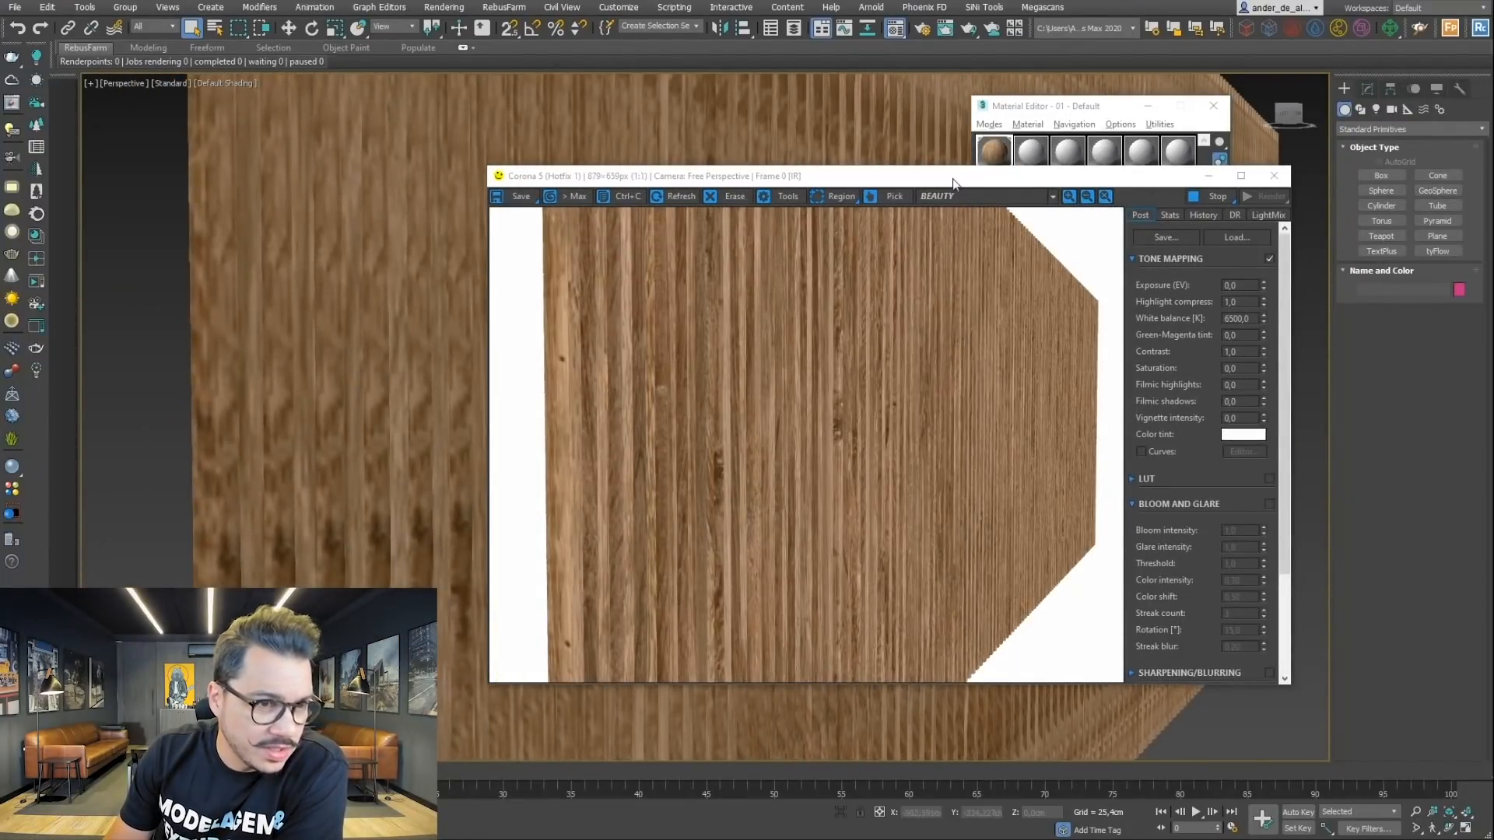
pyautogui.moveTo(966, 181); pyautogui.dragTo(566, 99)
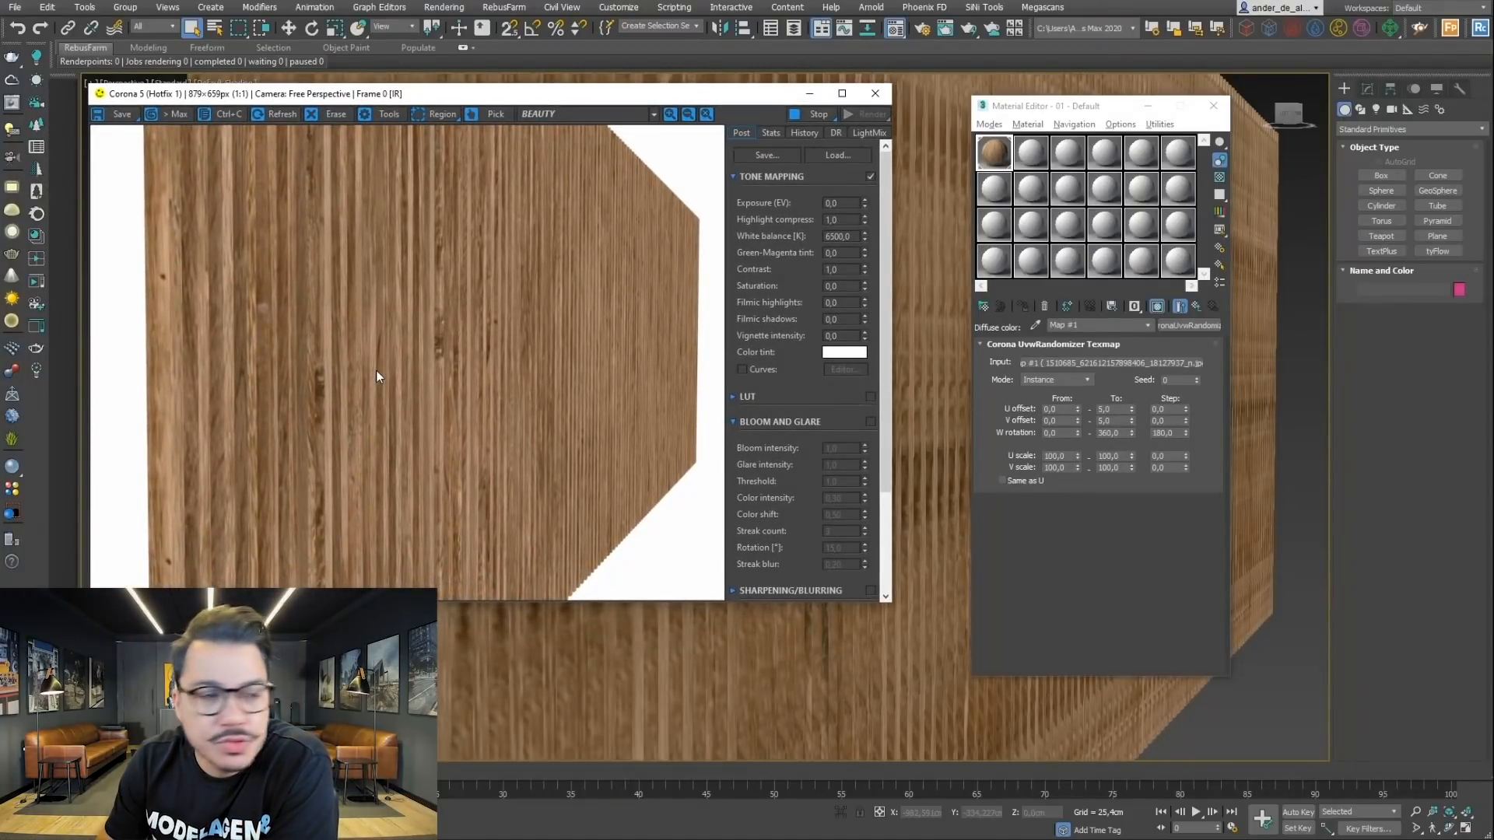
# Step: Switch to the Slate Material Editor and load the slats' material into the node view by sampling it from the panel
pyautogui.click(1197, 305)
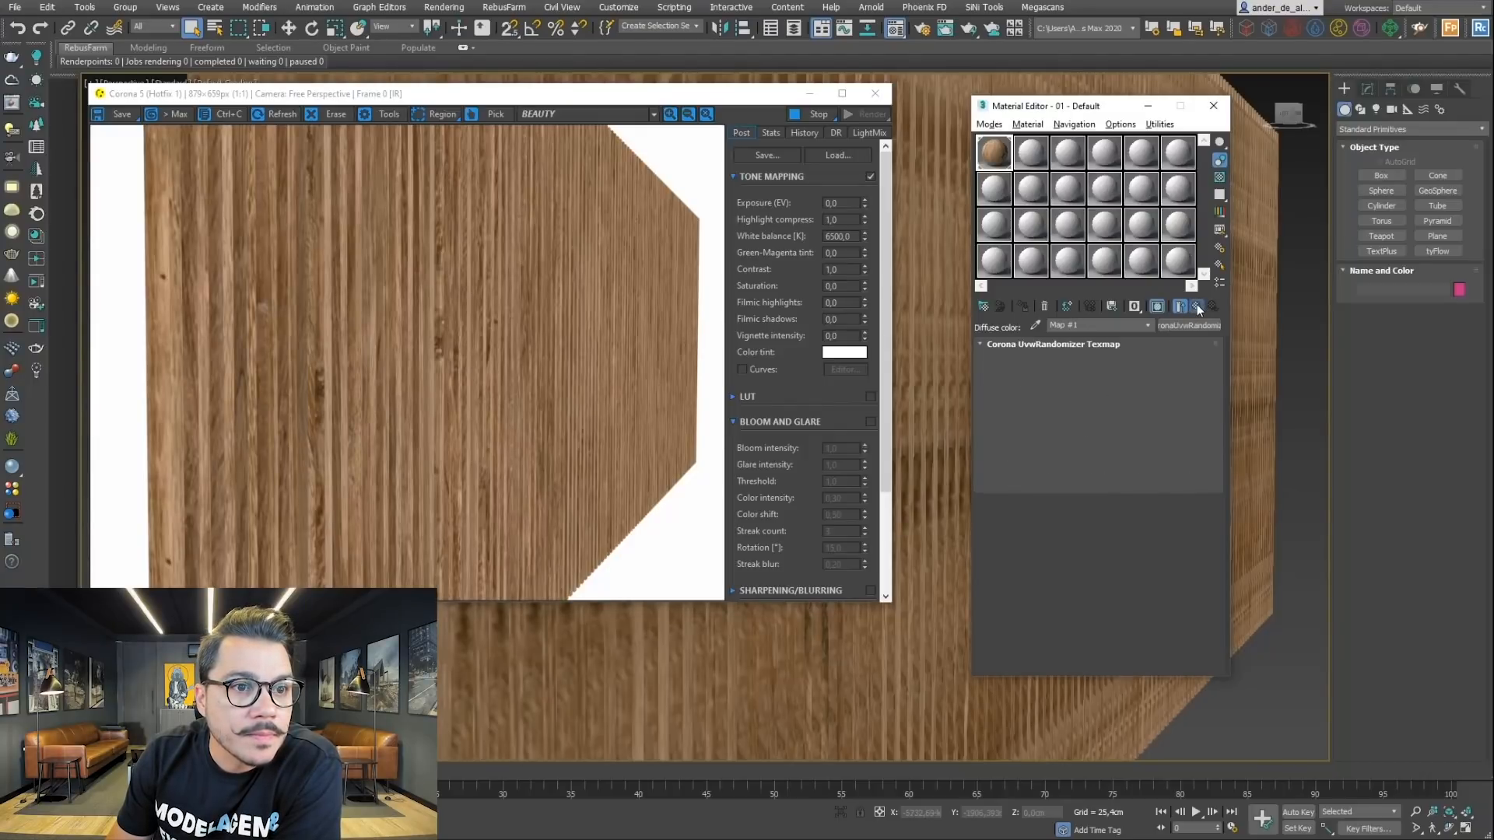
pyautogui.click(989, 123)
pyautogui.click(1012, 161)
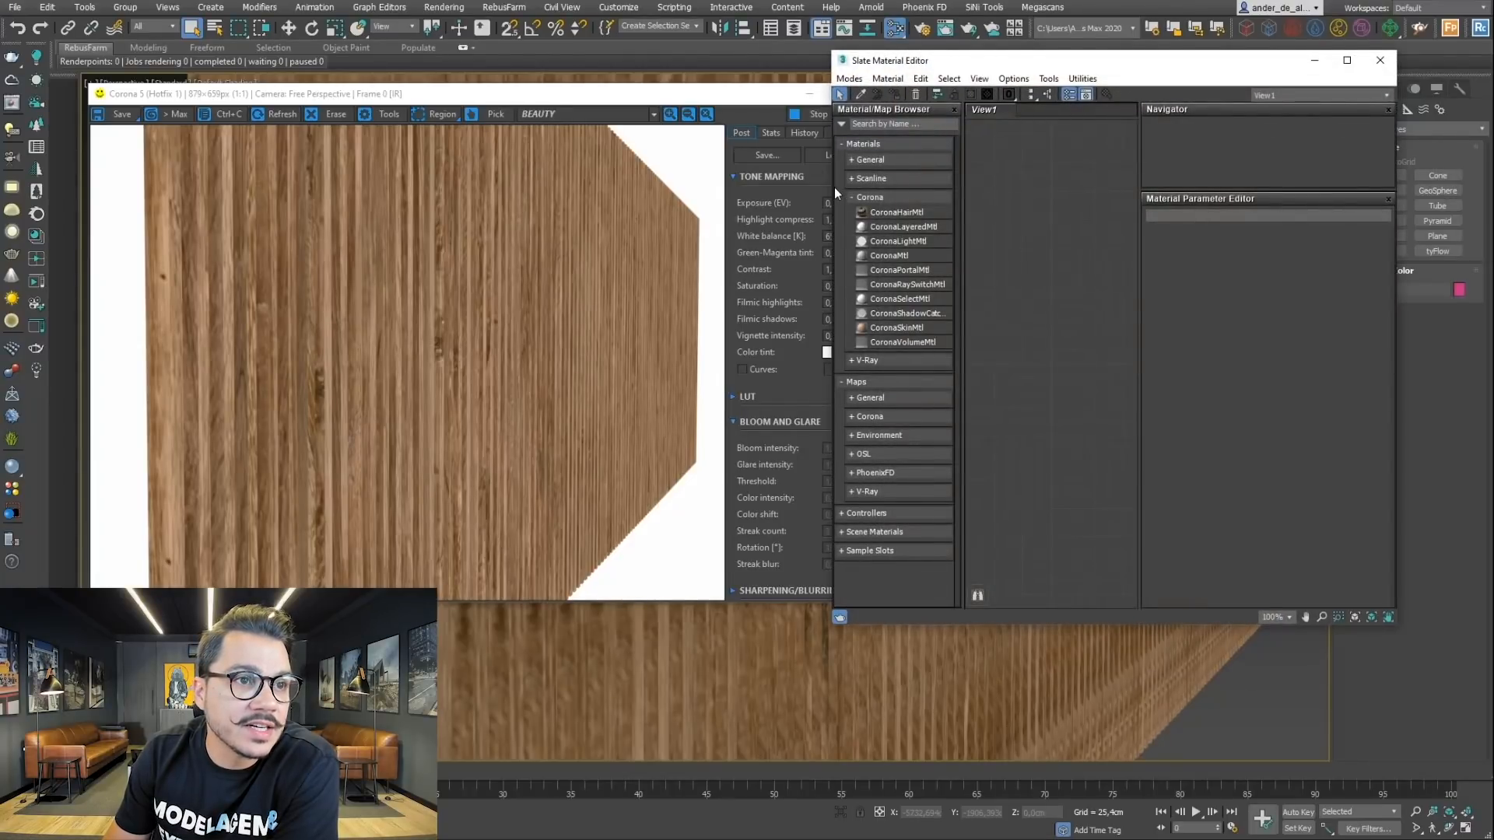
pyautogui.moveTo(831, 188); pyautogui.dragTo(434, 191)
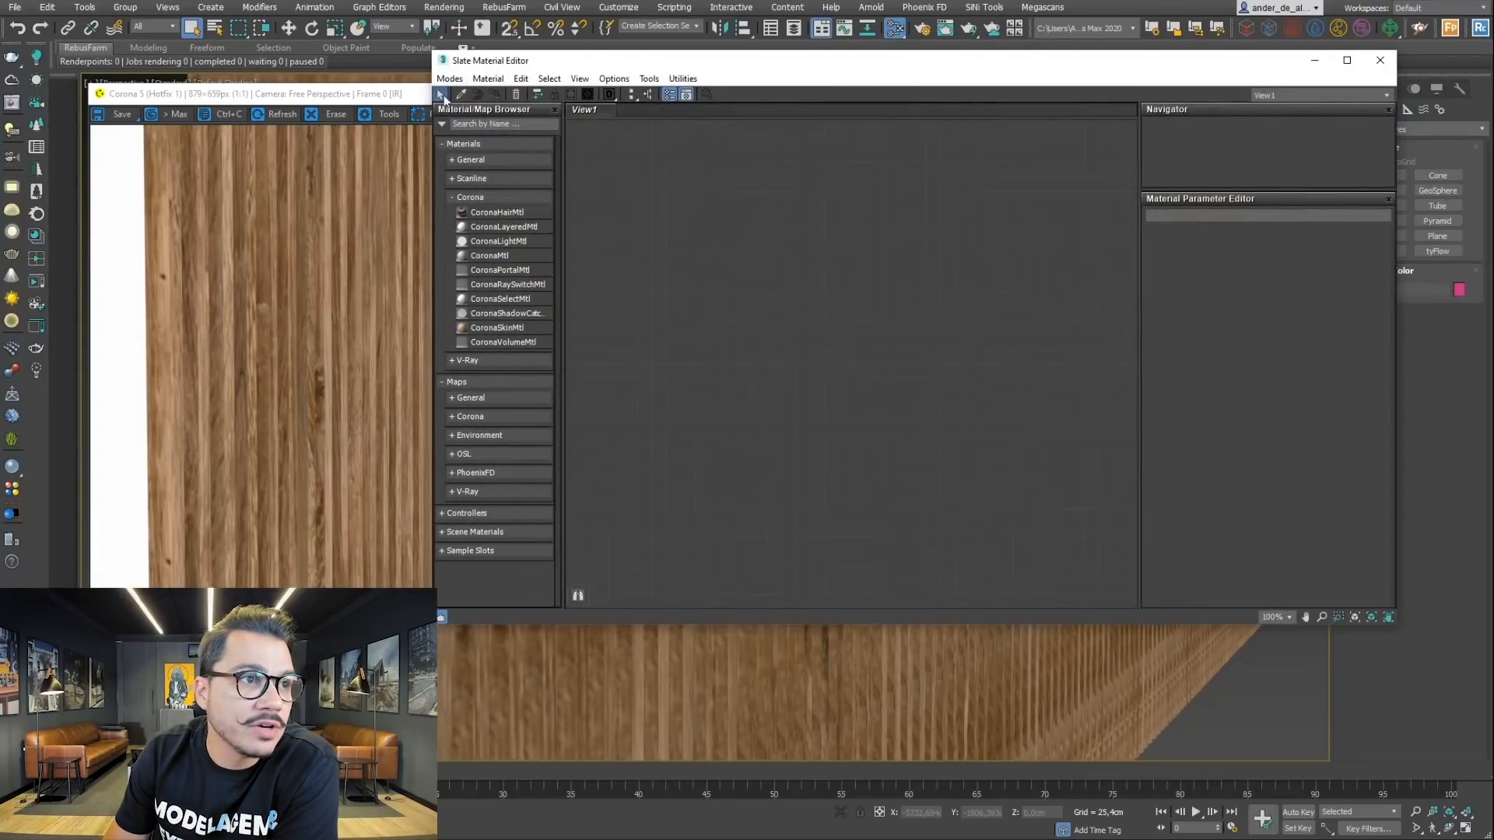
pyautogui.click(461, 94)
pyautogui.click(569, 690)
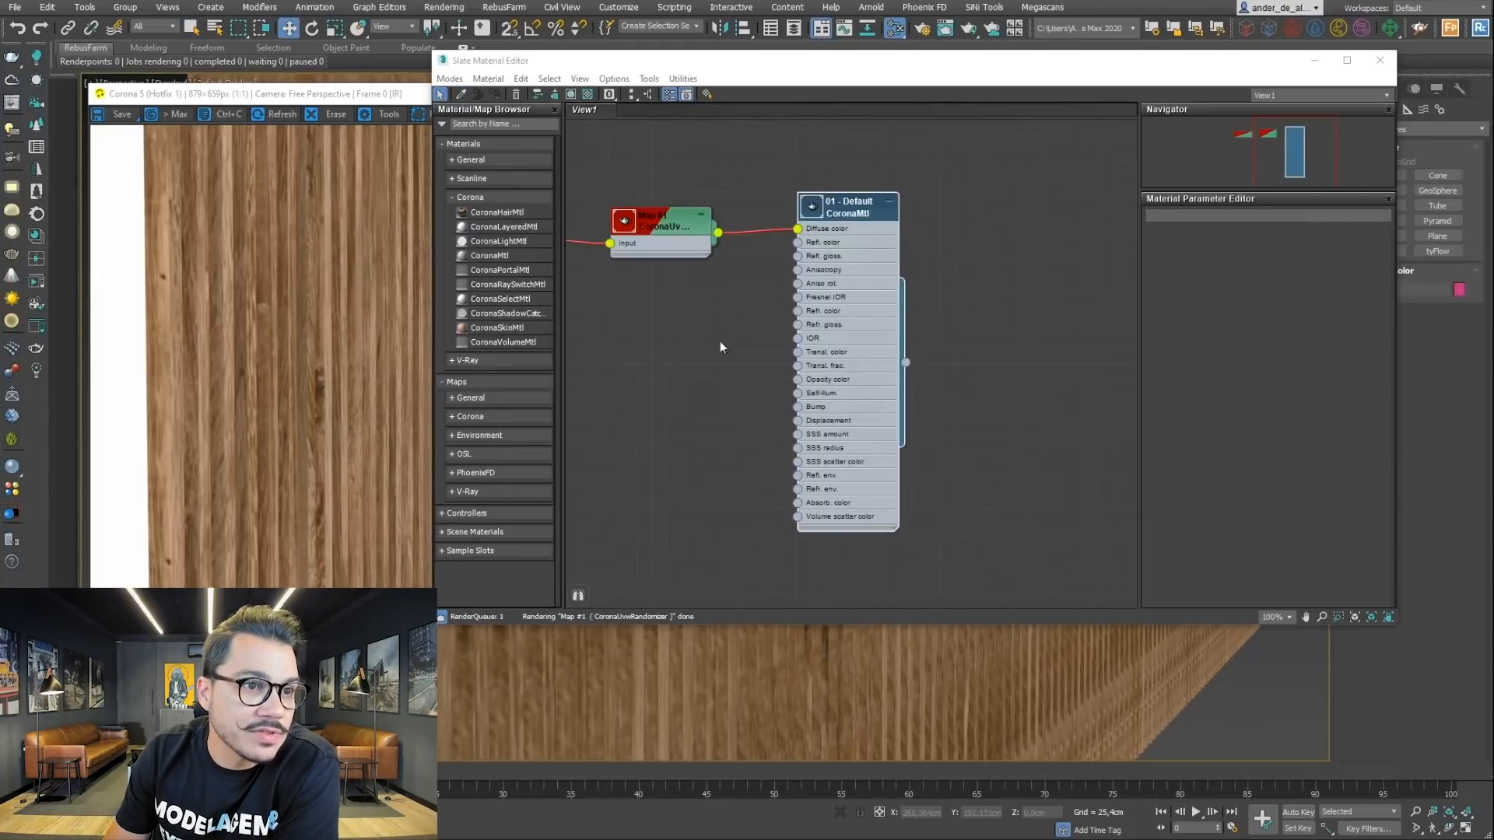
# Step: Review the CoronaBitmap and UvwRandomizer nodes feeding the material's diffuse color, and return to the Compact Material Editor
pyautogui.moveTo(721, 341); pyautogui.dragTo(982, 408, button='middle')
pyautogui.moveTo(925, 363); pyautogui.dragTo(782, 319, button='middle')
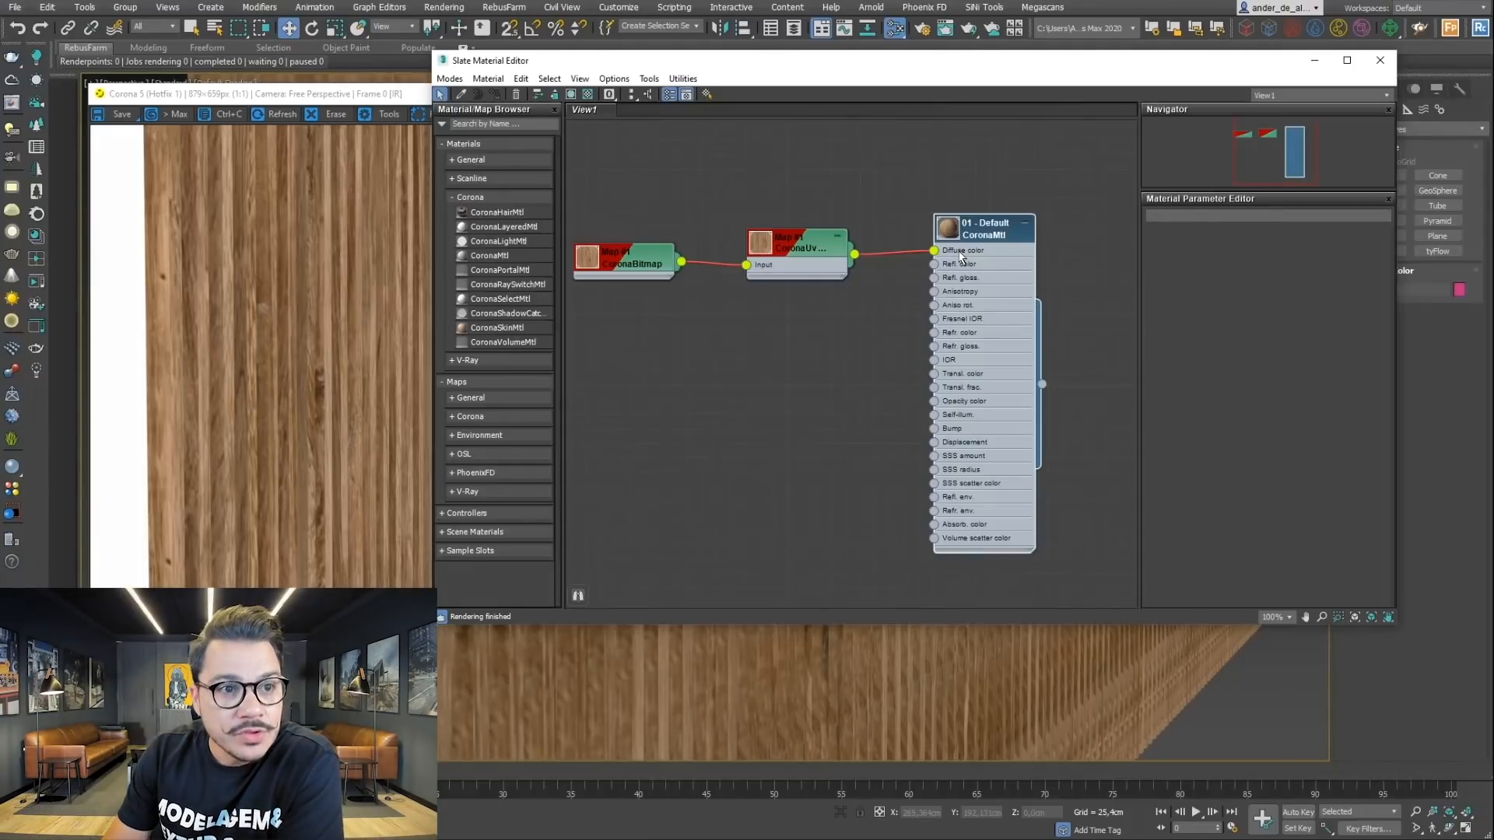
pyautogui.click(627, 263)
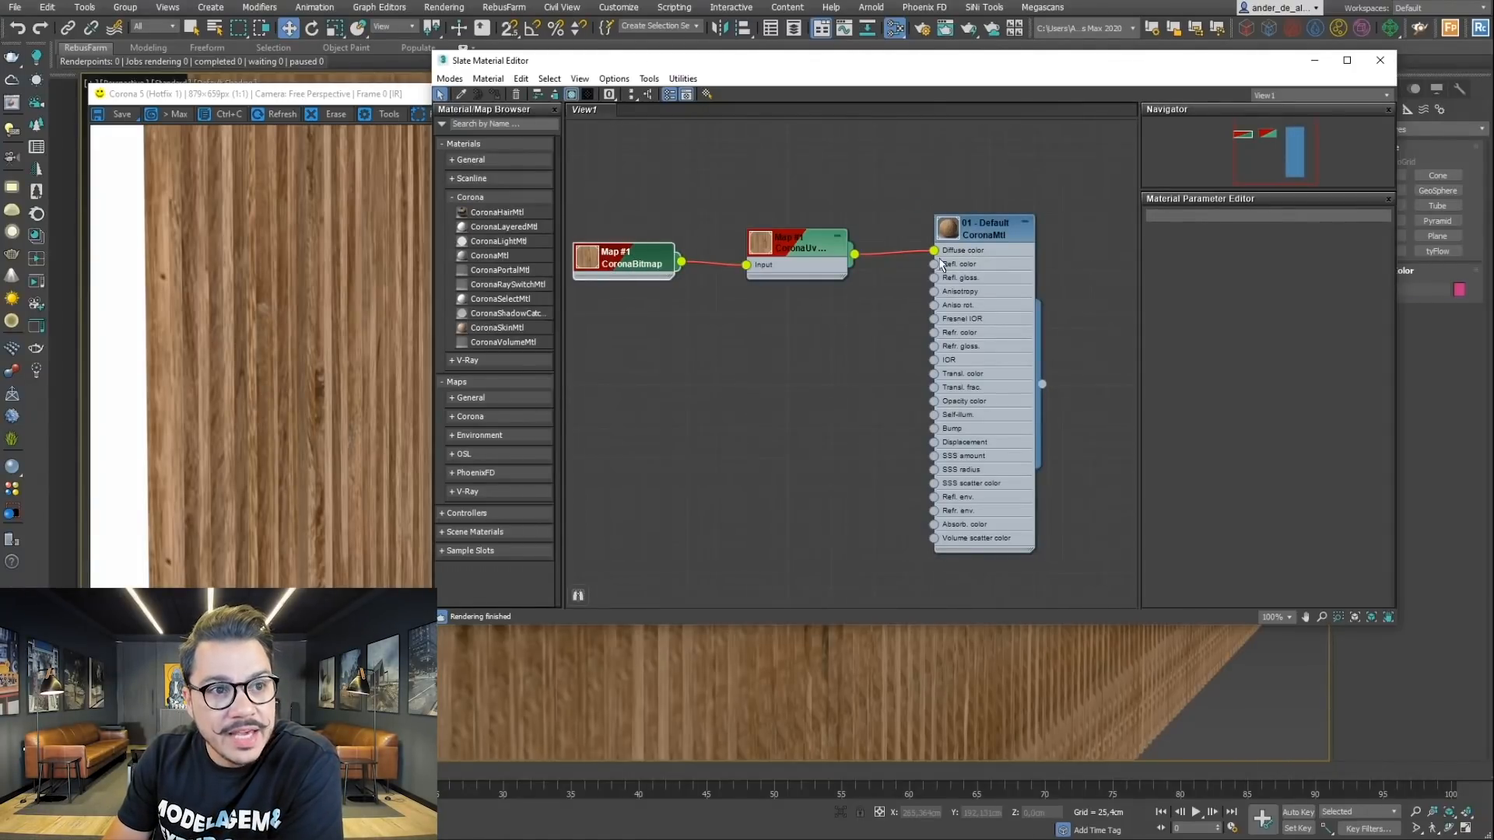
pyautogui.click(792, 247)
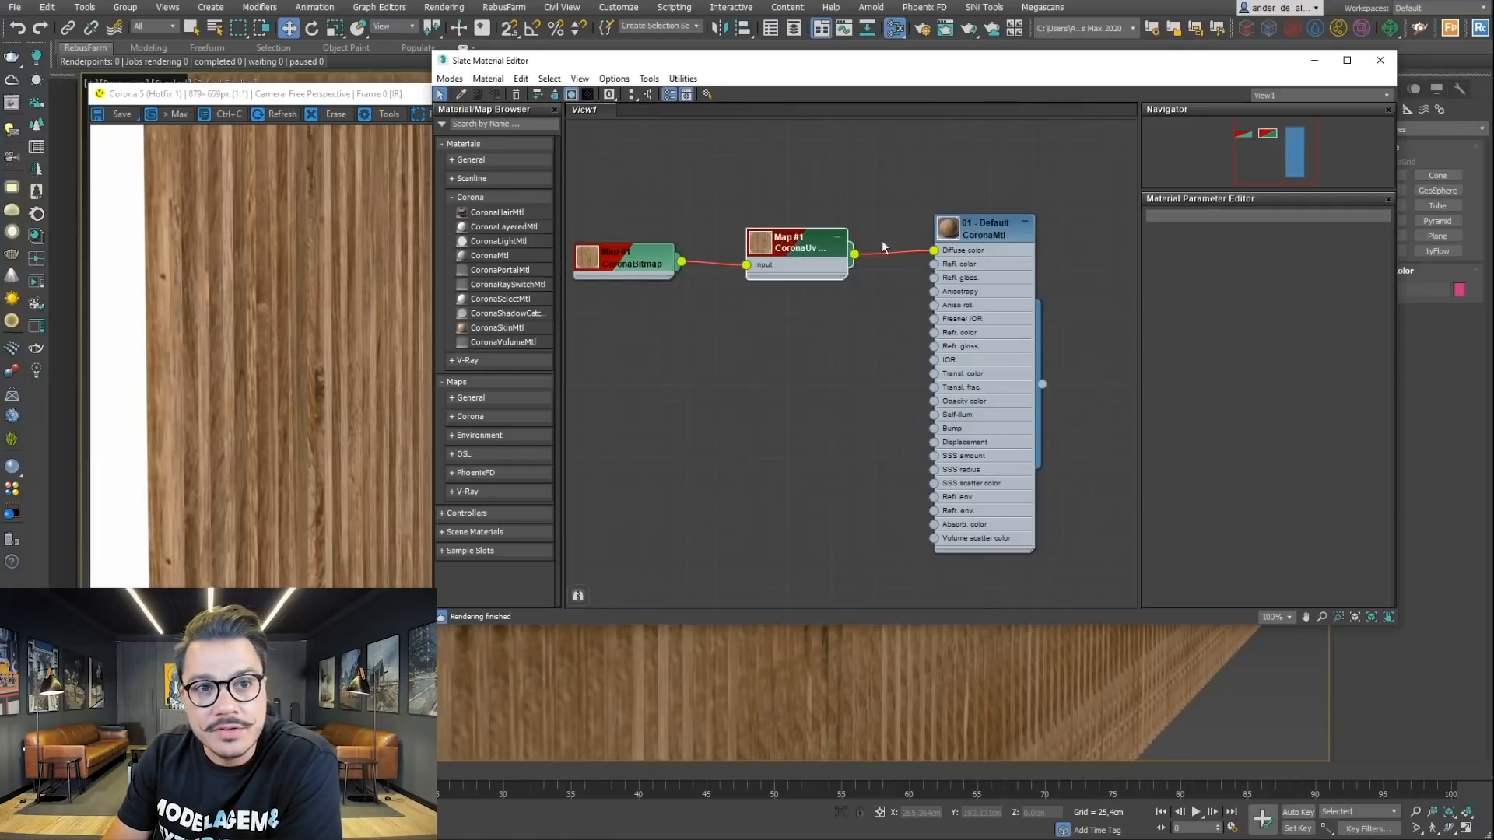
pyautogui.moveTo(873, 249); pyautogui.dragTo(926, 216, button='middle')
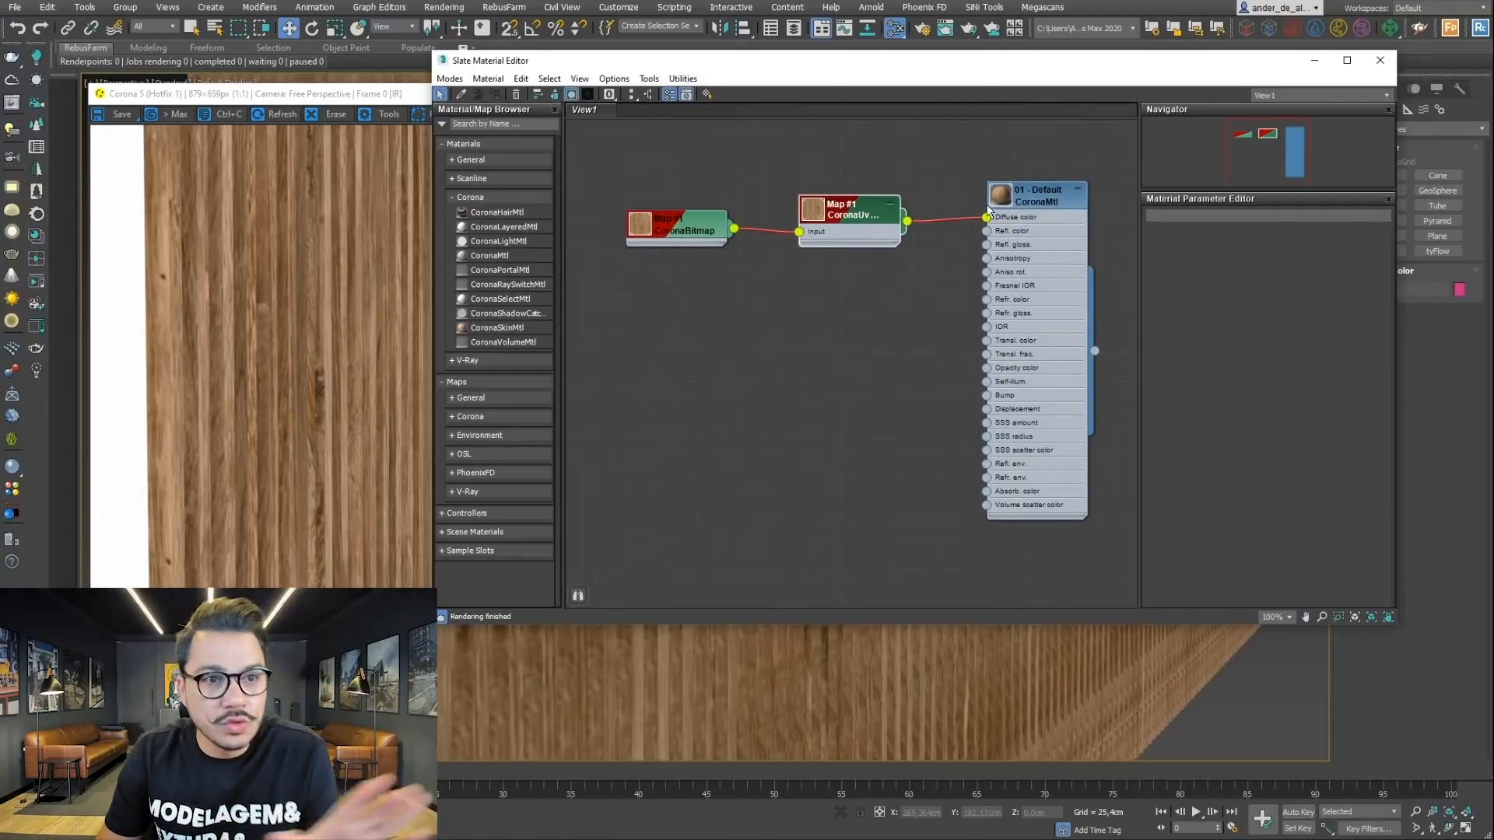
pyautogui.click(451, 78)
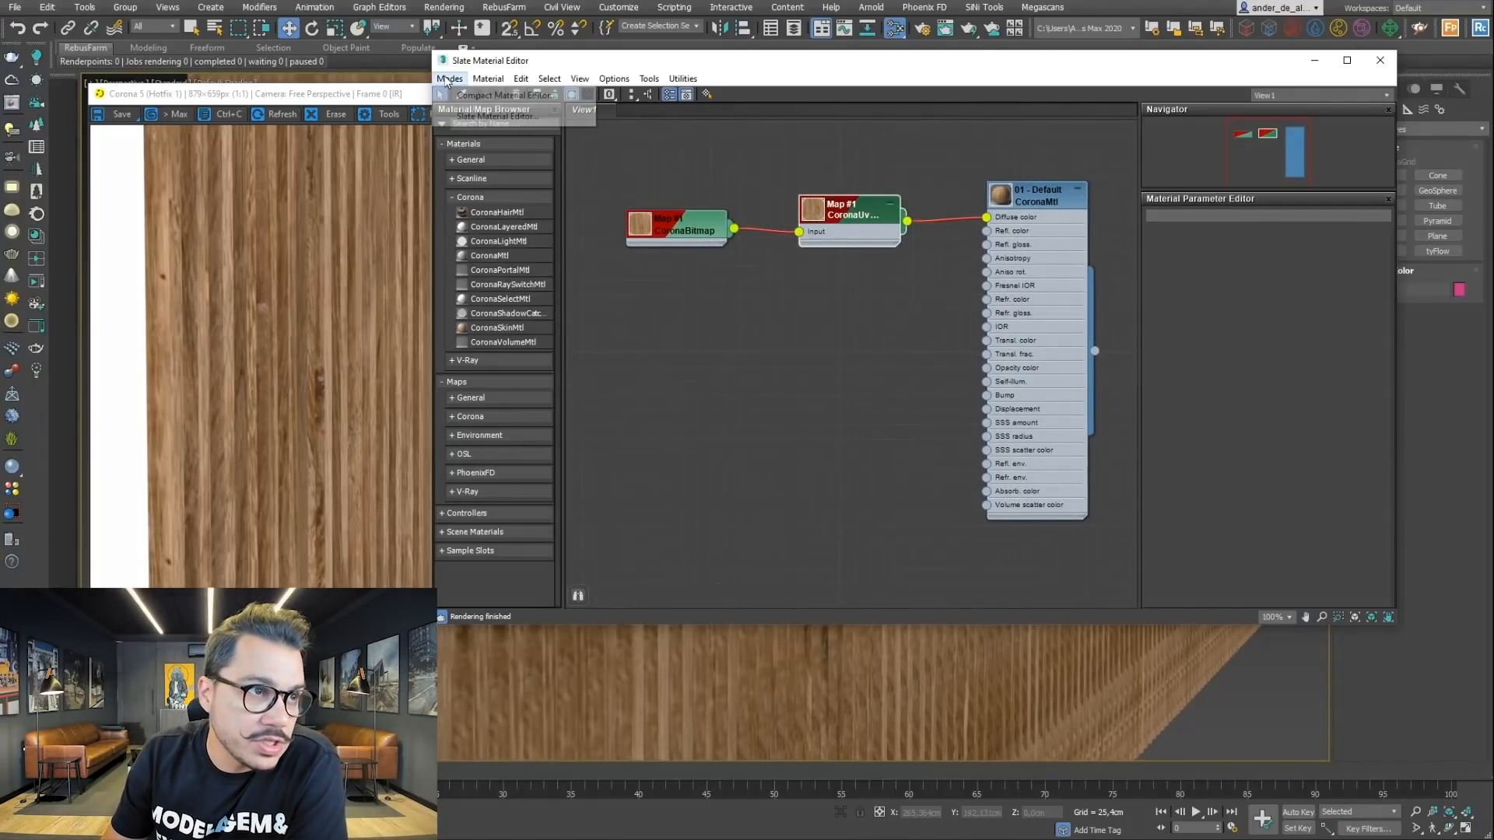
pyautogui.click(487, 98)
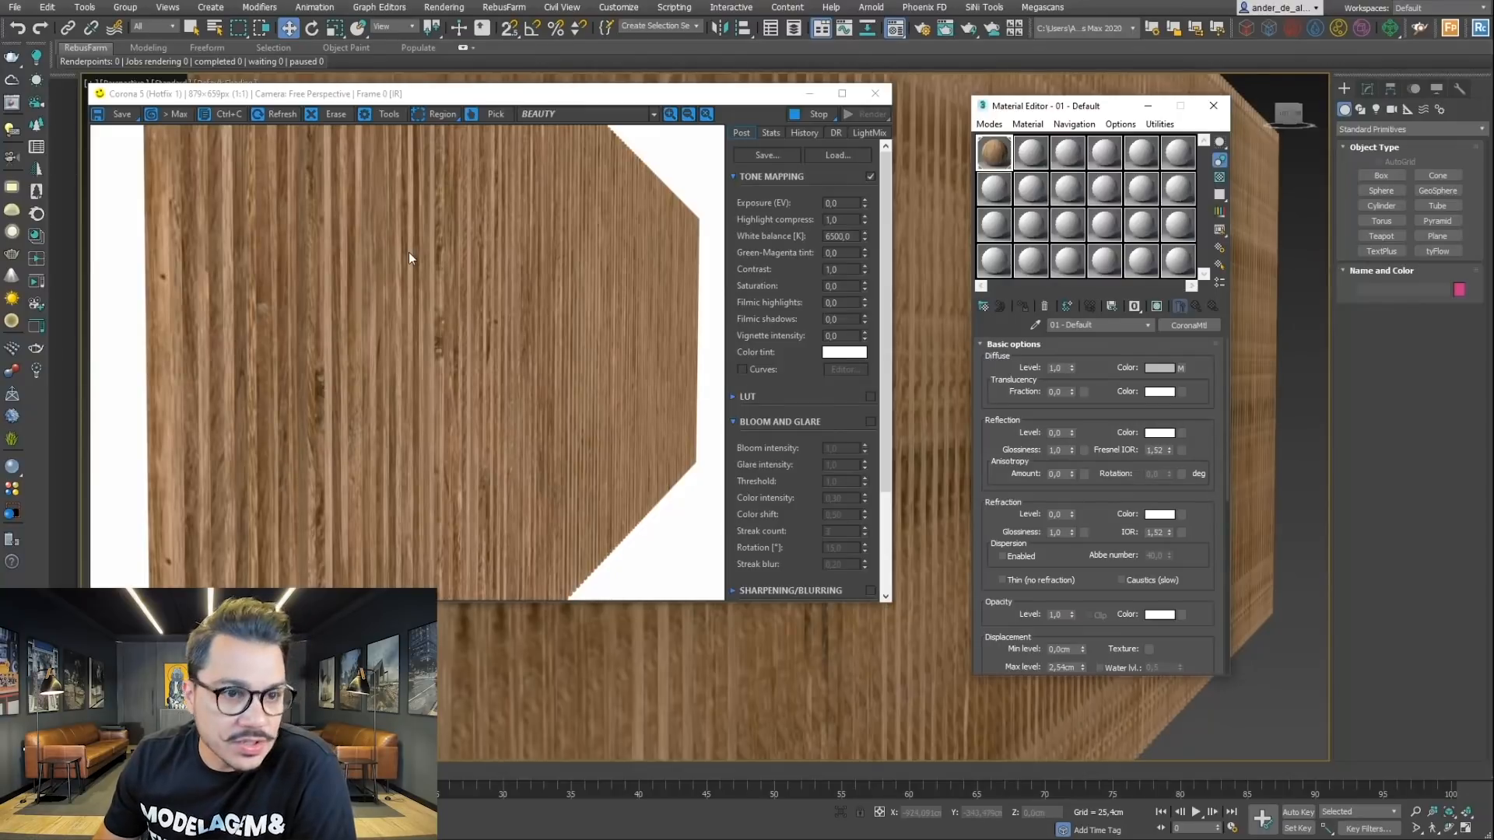
# Step: Set the wood material's reflection level to 1 and its reflection glossiness to 0.6
pyautogui.doubleClick(1058, 433)
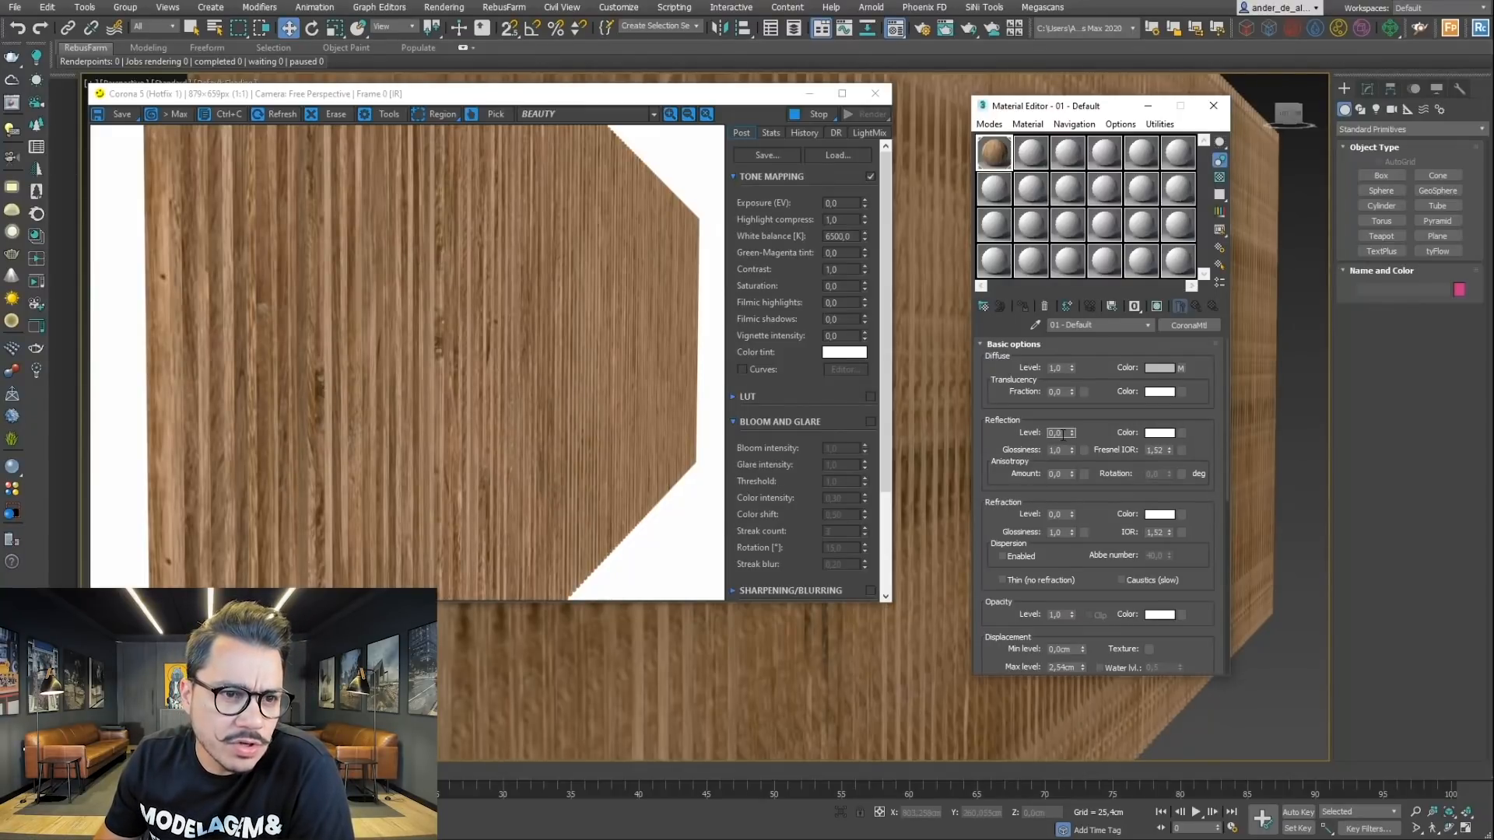
pyautogui.write('1')
pyautogui.press('Tab')
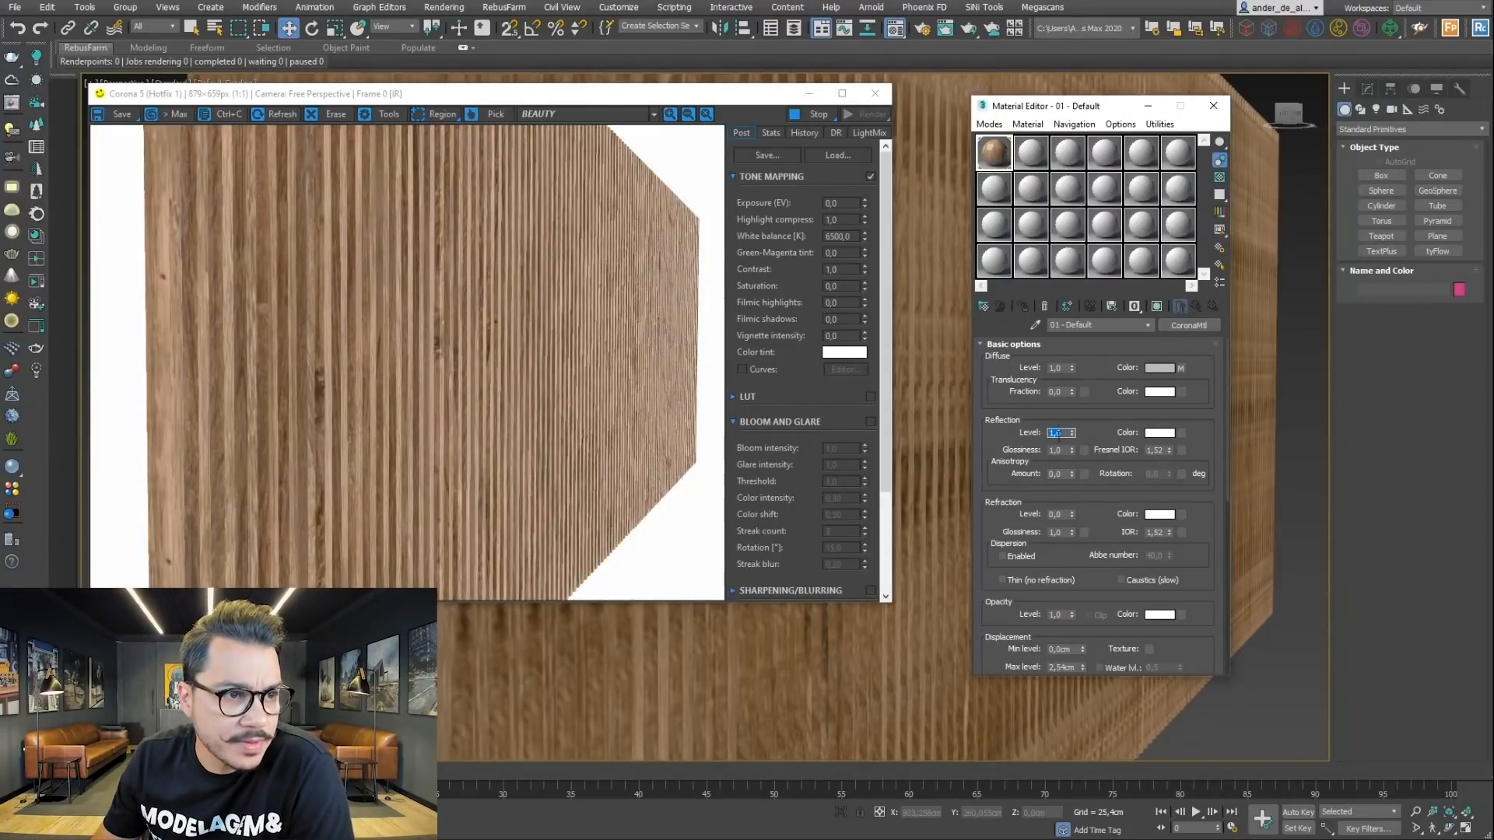
pyautogui.write('0,7')
pyautogui.press('Return')
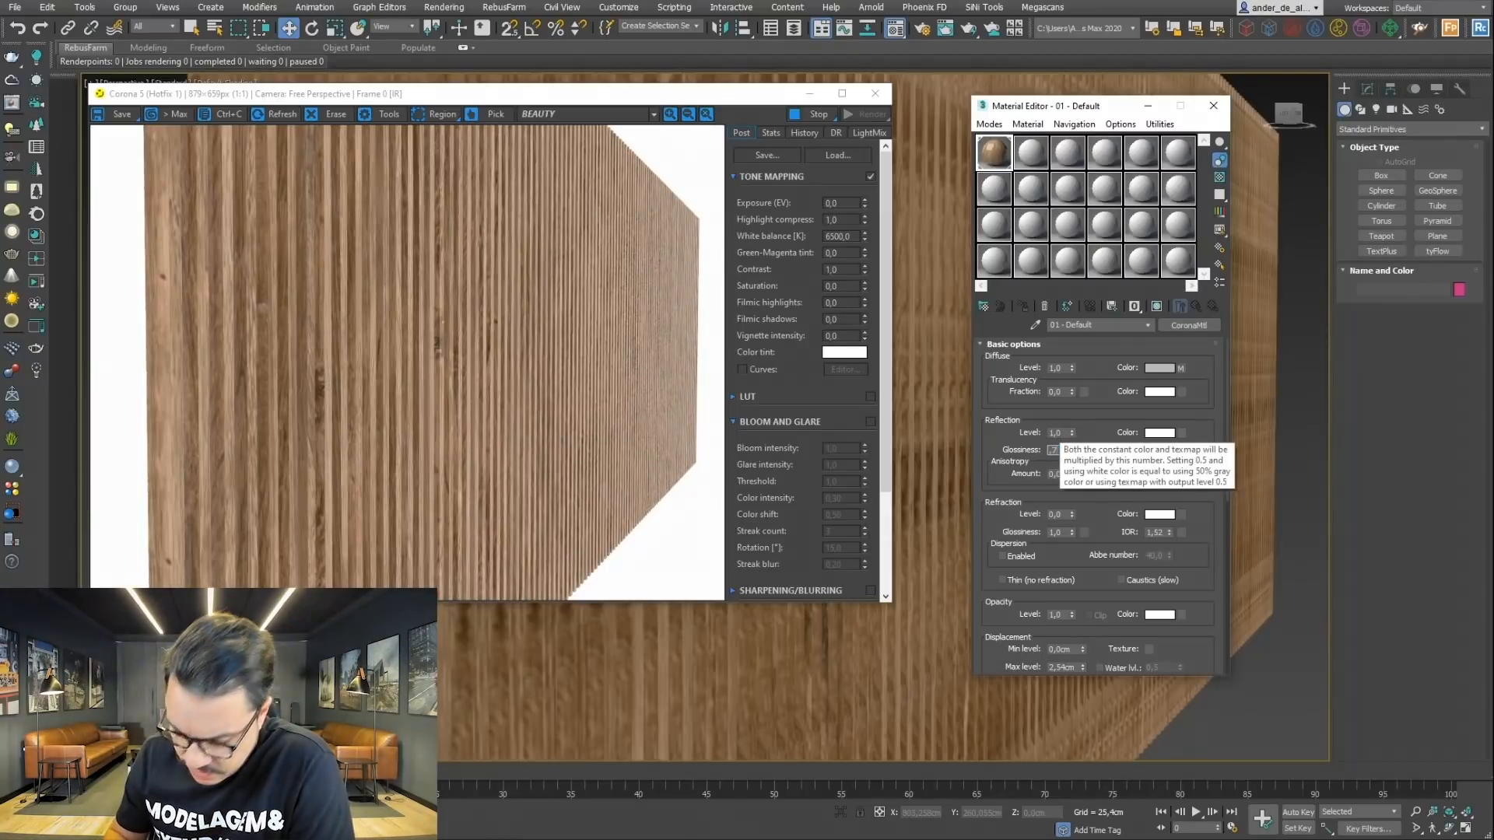
pyautogui.write('0,6')
pyautogui.press('Return')
# Step: Reduce the wood material's reflection level to 0.5
pyautogui.doubleClick(1050, 434)
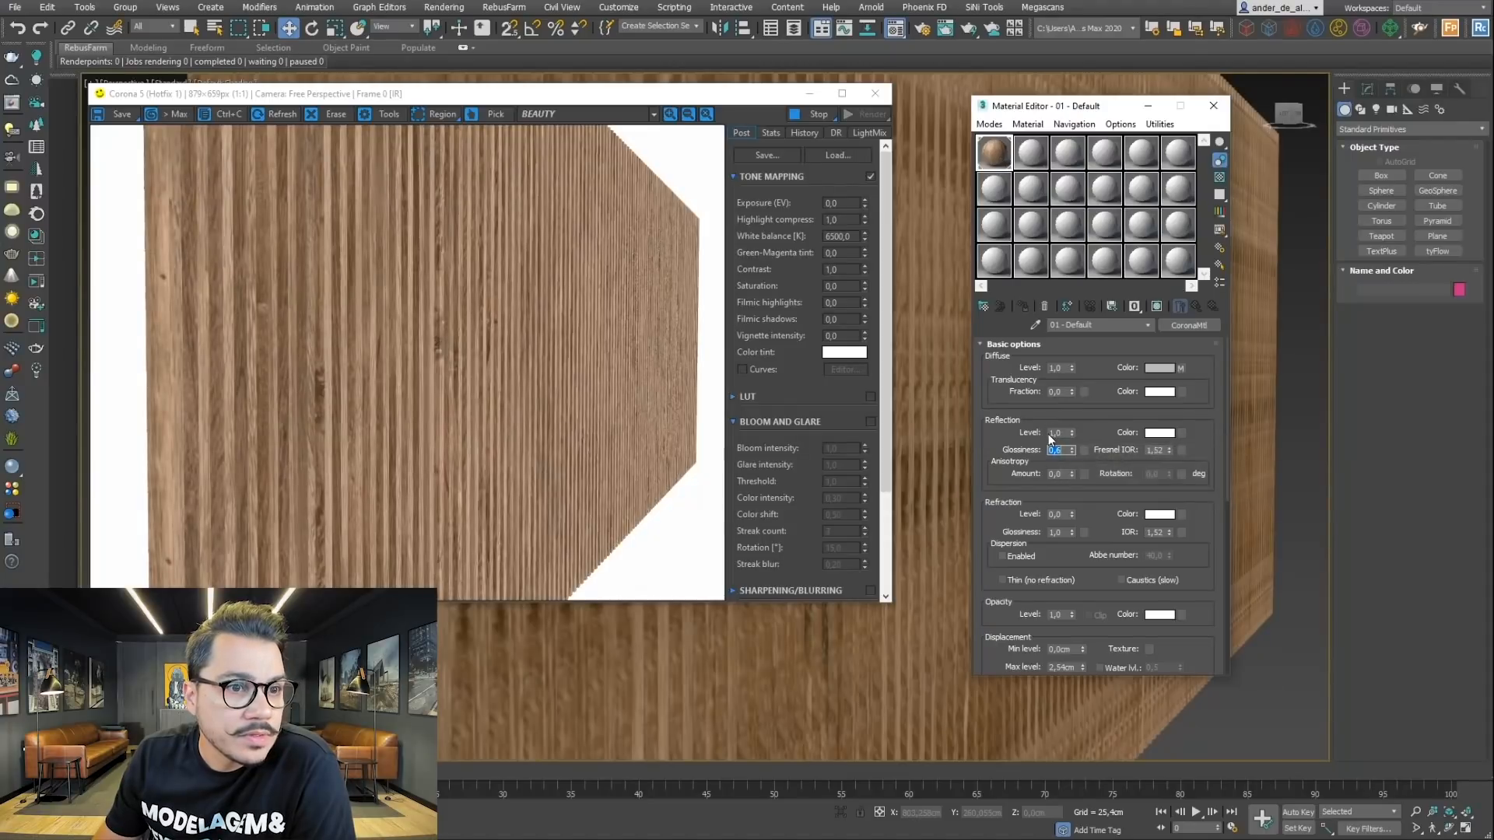
pyautogui.write('0,5')
pyautogui.press('Return')
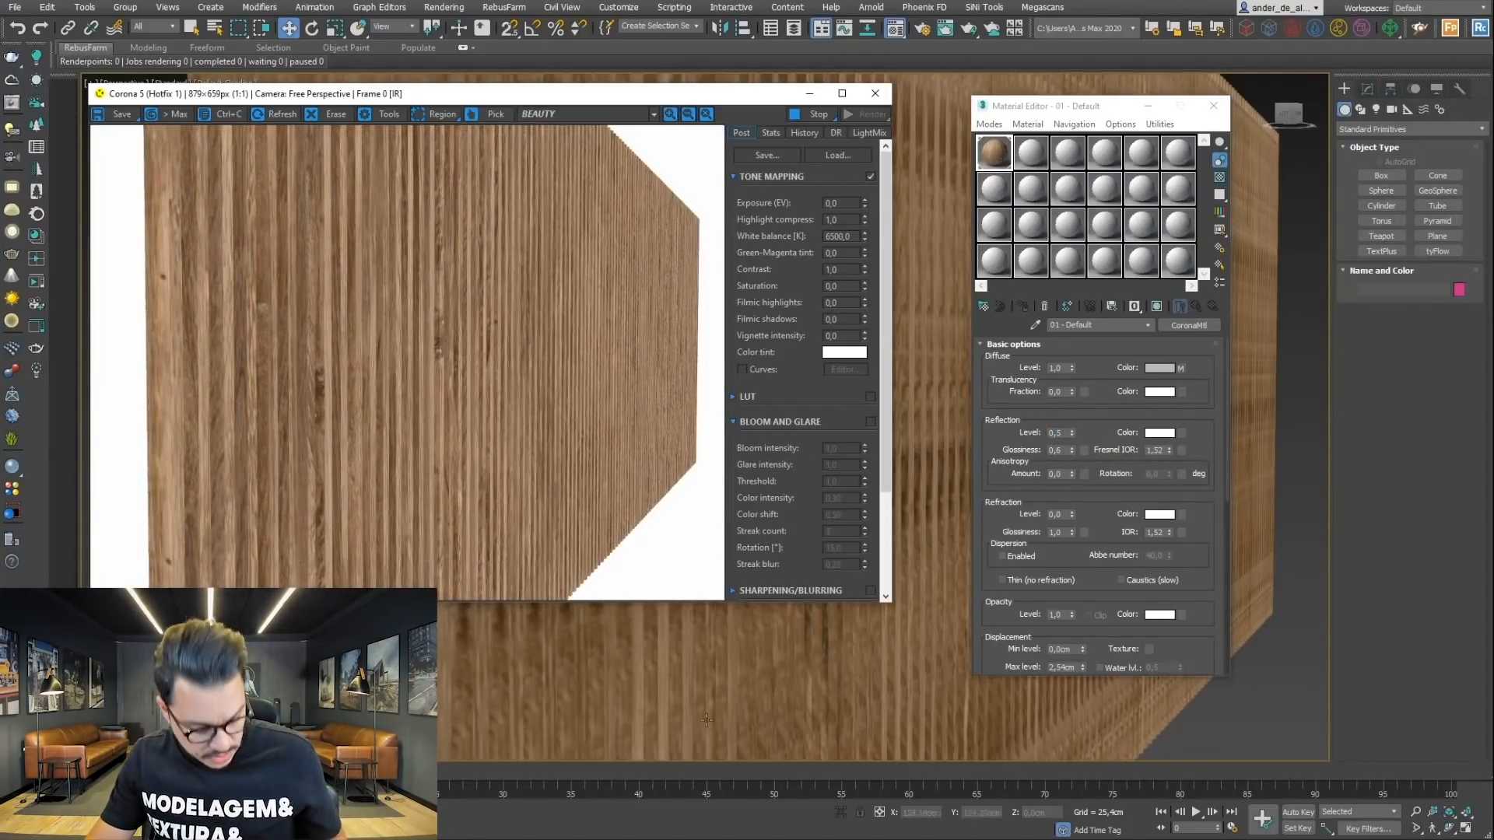
# Step: Show edged faces in the perspective viewport and inspect the slats' corners up close against the interactive render
pyautogui.keyDown('alt'); pyautogui.moveTo(689, 676); pyautogui.dragTo(837, 678, button='middle'); pyautogui.keyUp('alt')
pyautogui.scroll(5, 619, 678)
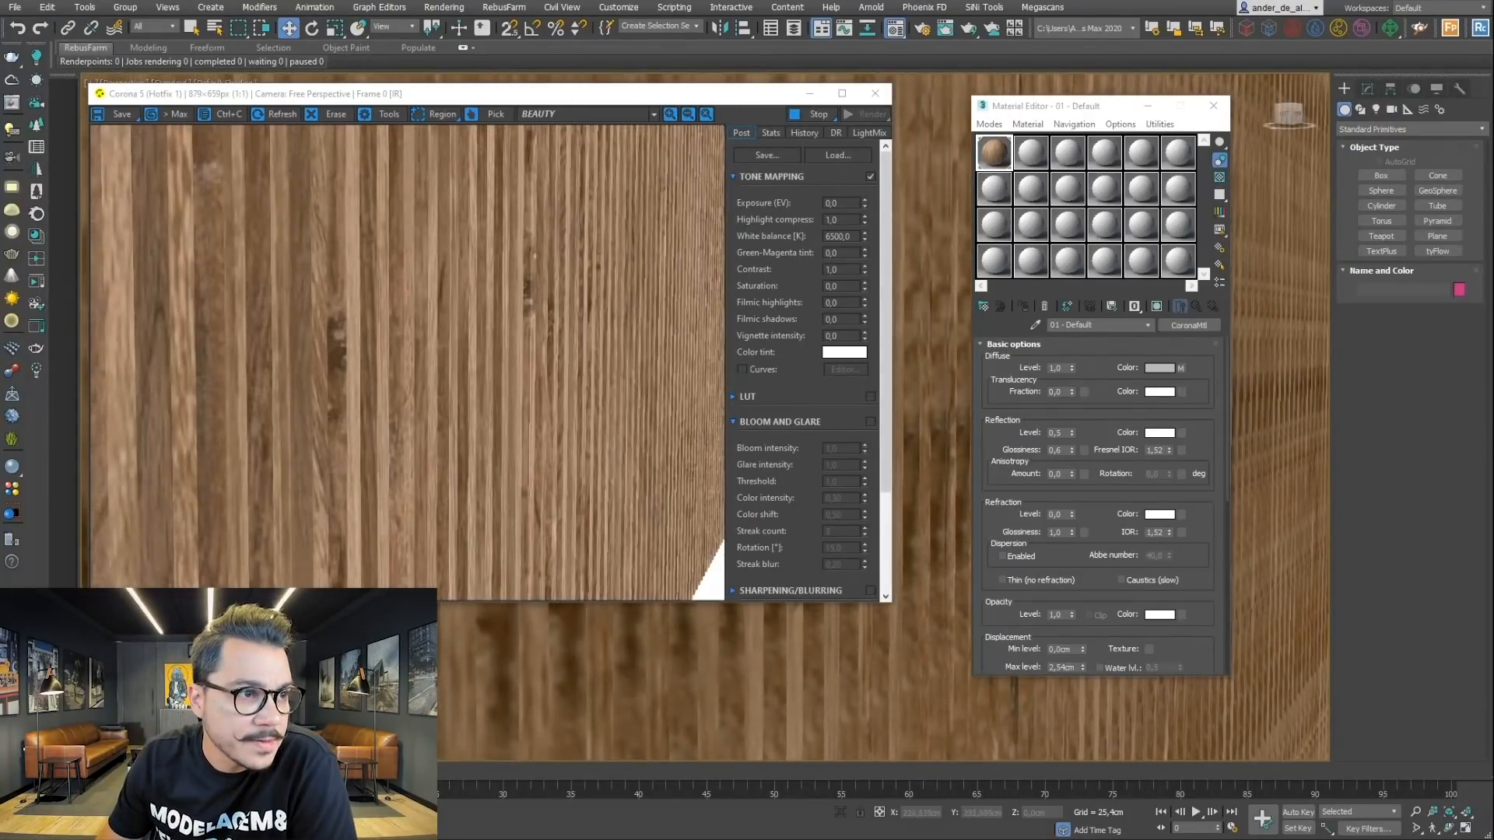
pyautogui.keyDown('alt'); pyautogui.moveTo(431, 690); pyautogui.dragTo(444, 691, button='middle'); pyautogui.keyUp('alt')
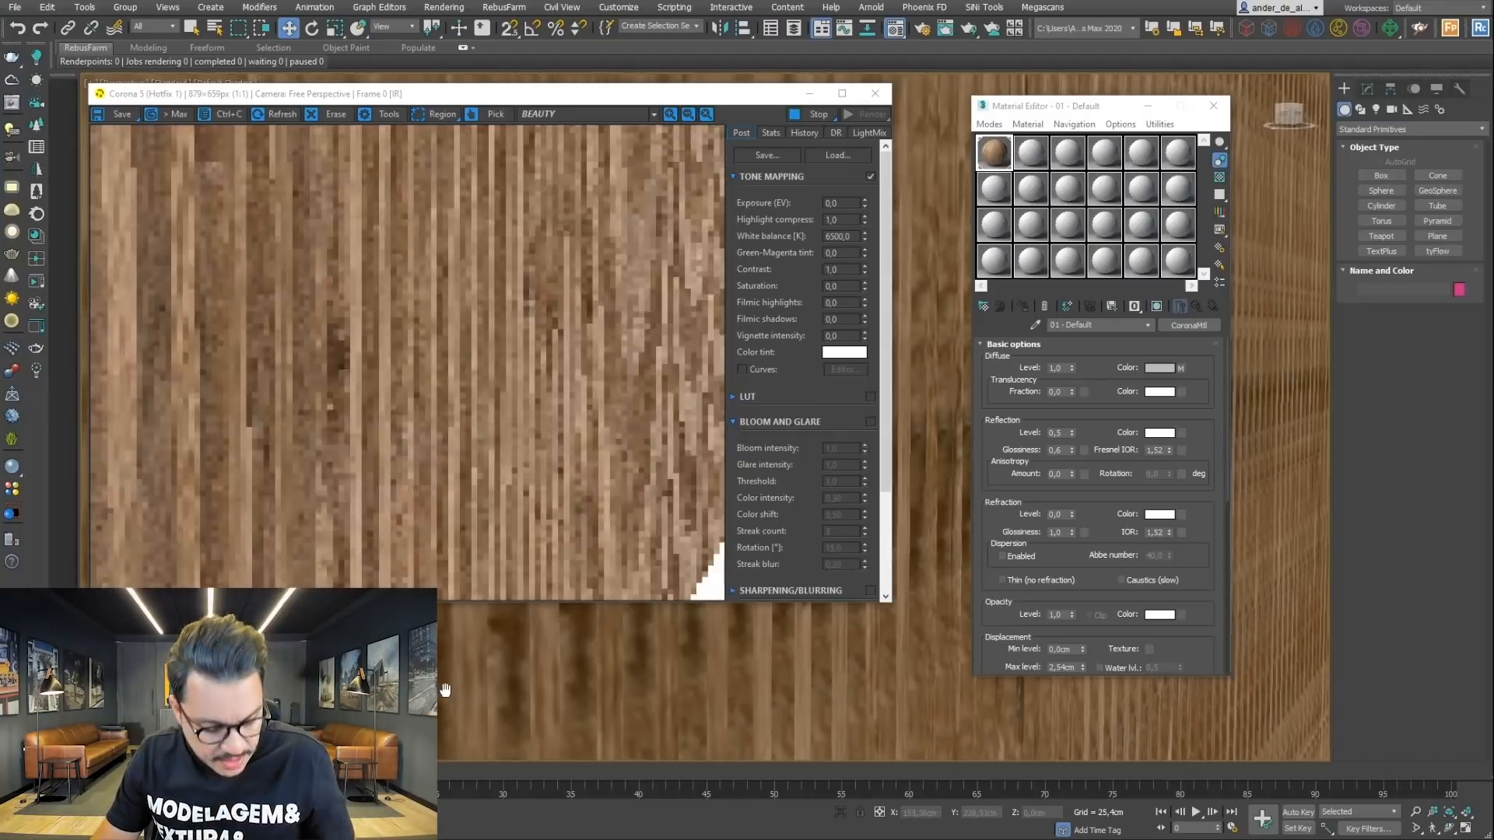
pyautogui.press('F4')
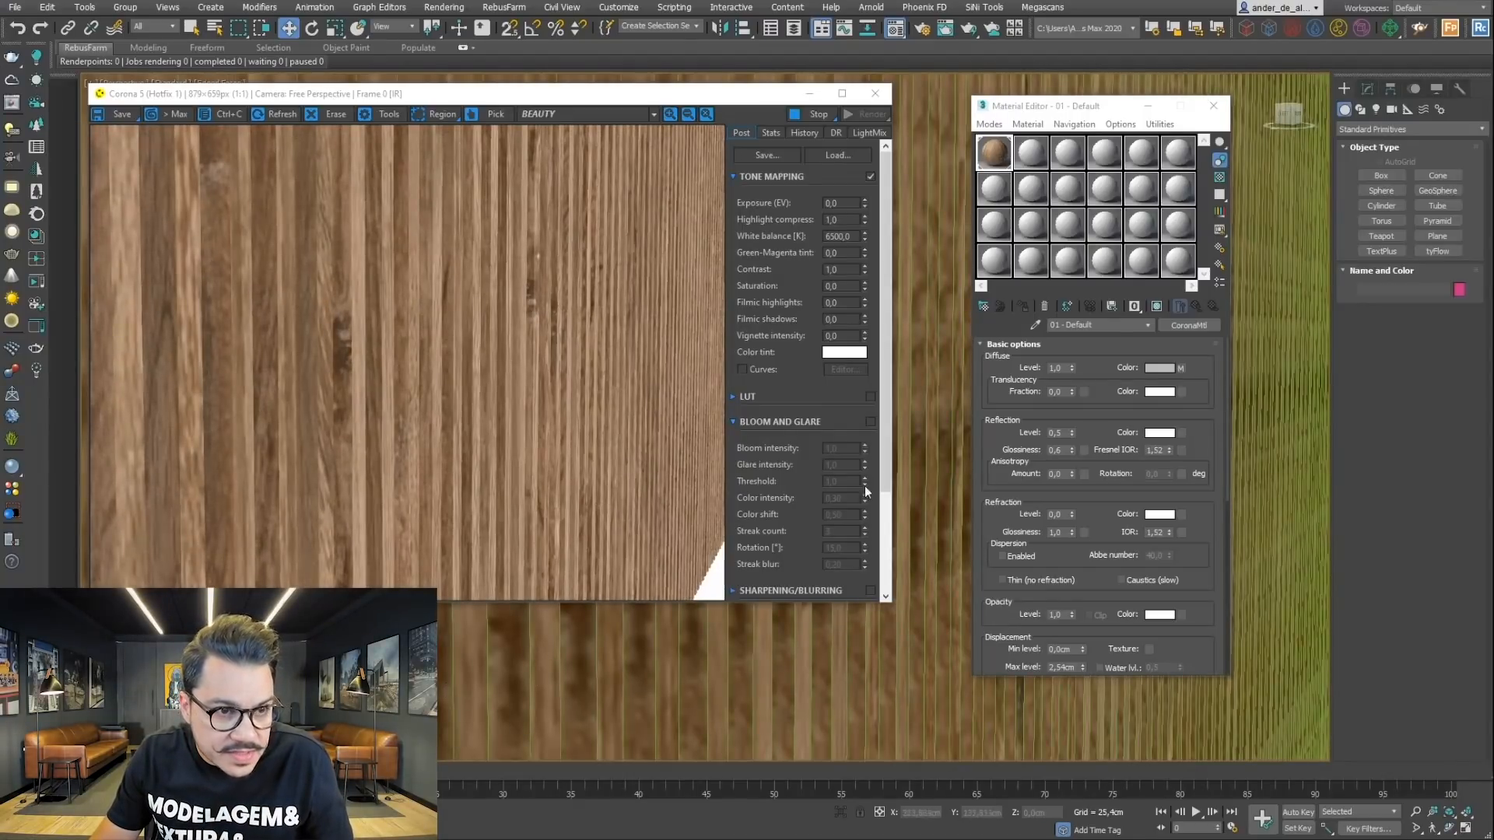
pyautogui.moveTo(723, 95); pyautogui.dragTo(1493, 251)
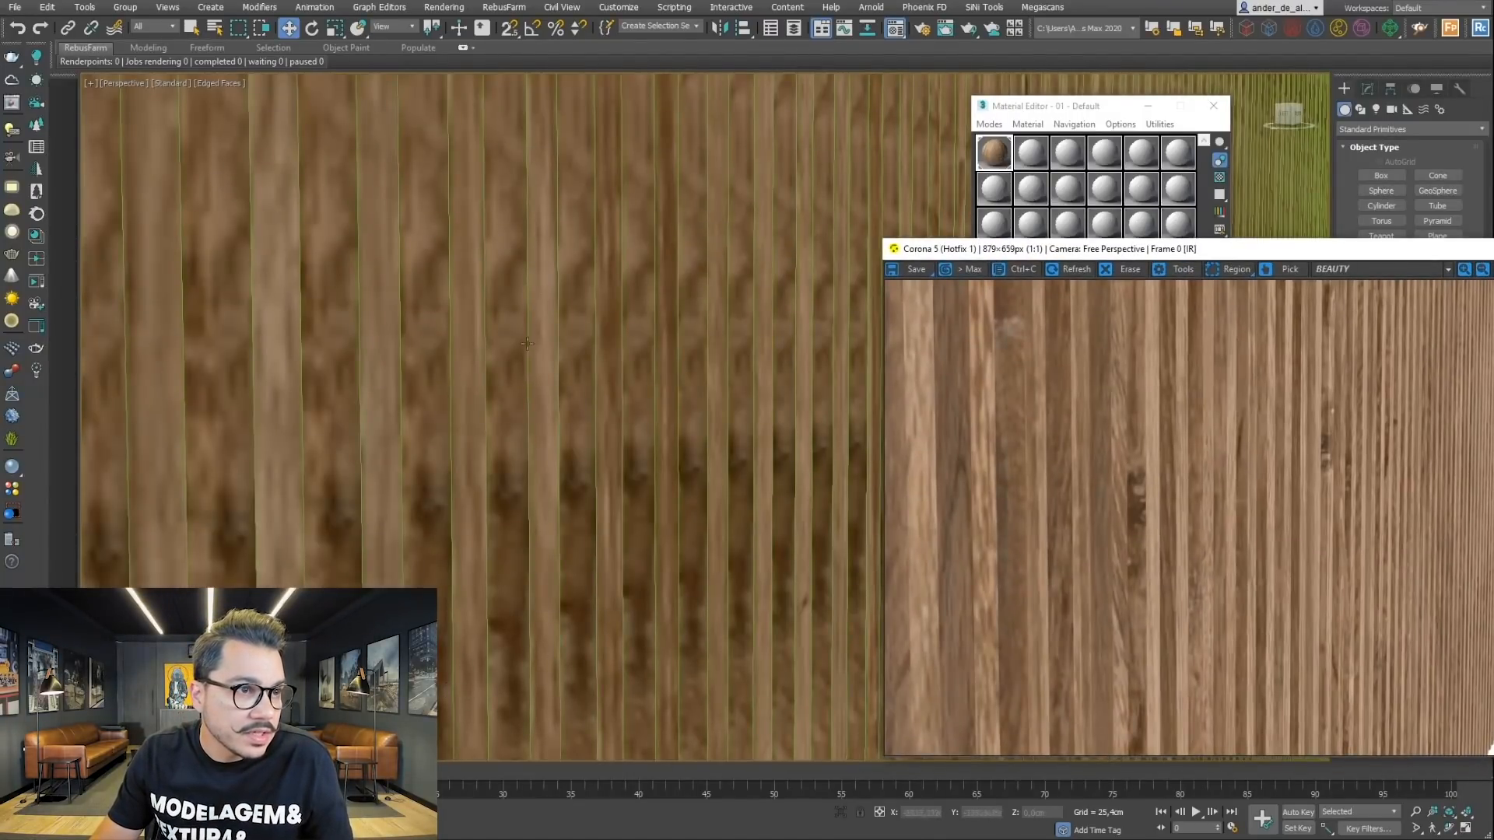
pyautogui.moveTo(1224, 257); pyautogui.dragTo(496, 115)
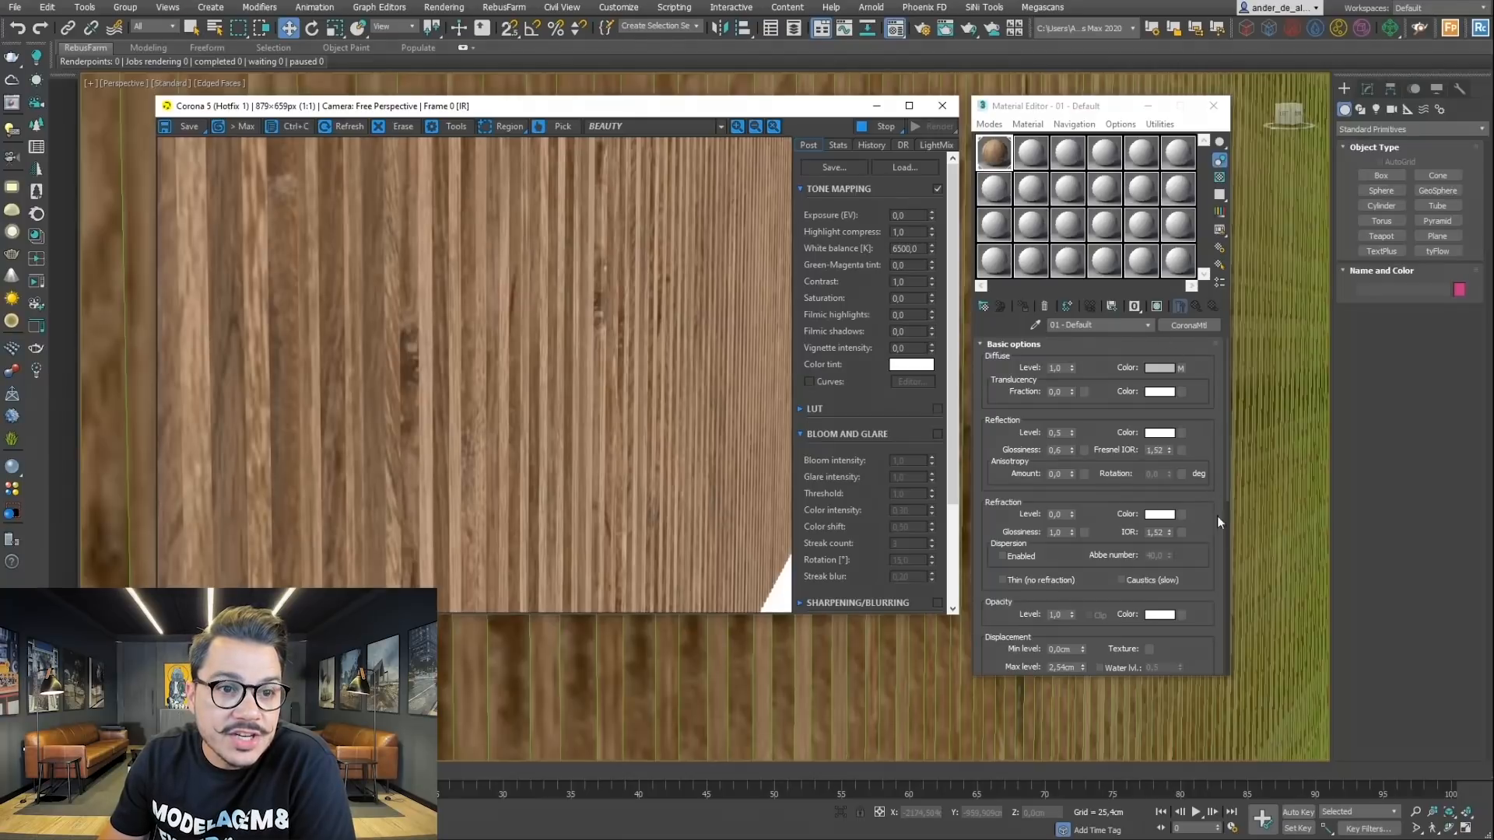
# Step: Assign a CoronaRoundEdges map to the wood material's Bump slot
pyautogui.click(1195, 640)
pyautogui.scroll(-5, 1194, 640)
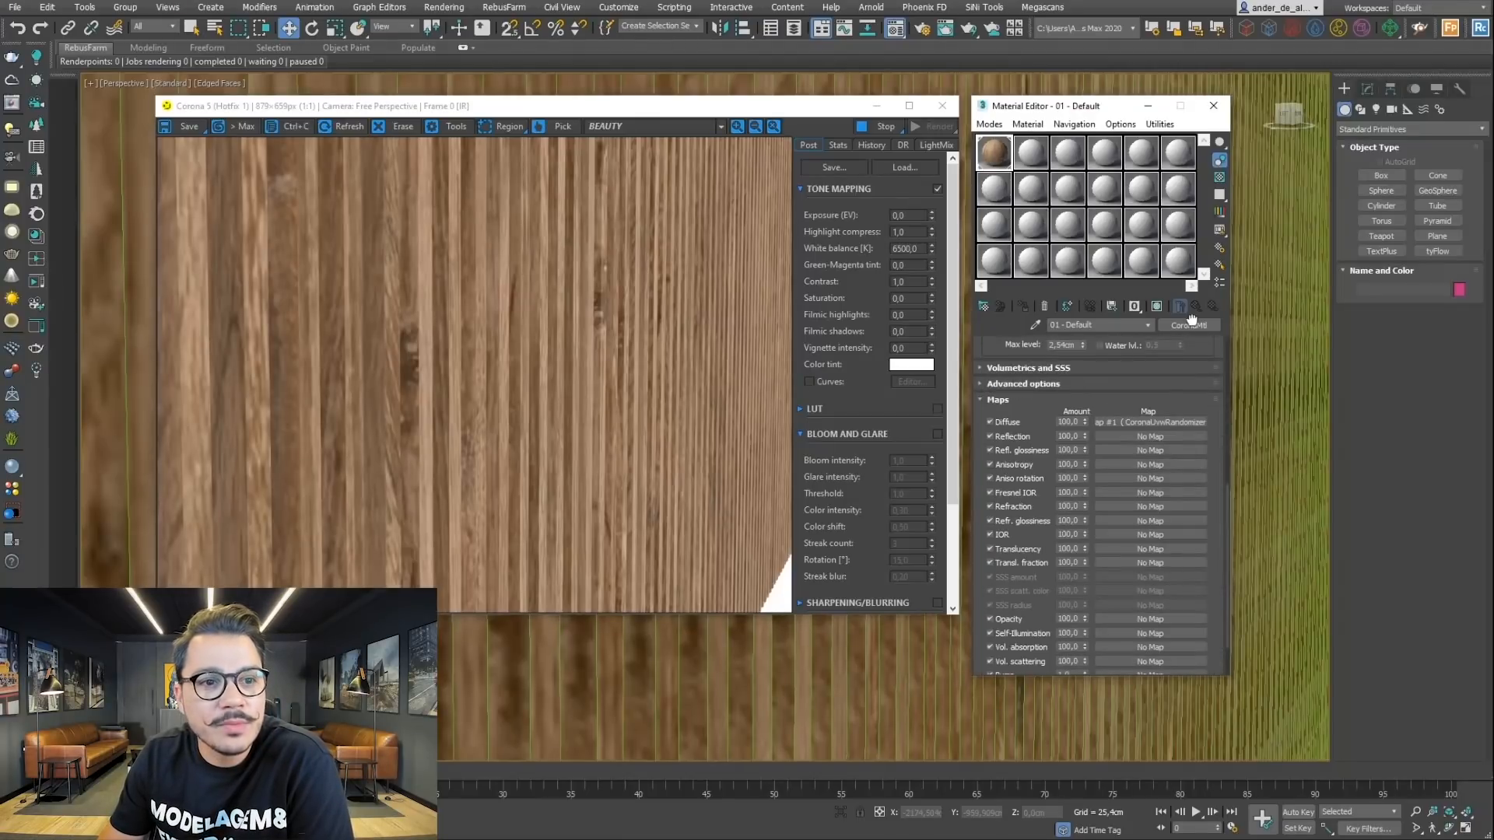
pyautogui.scroll(-2, 971, 373)
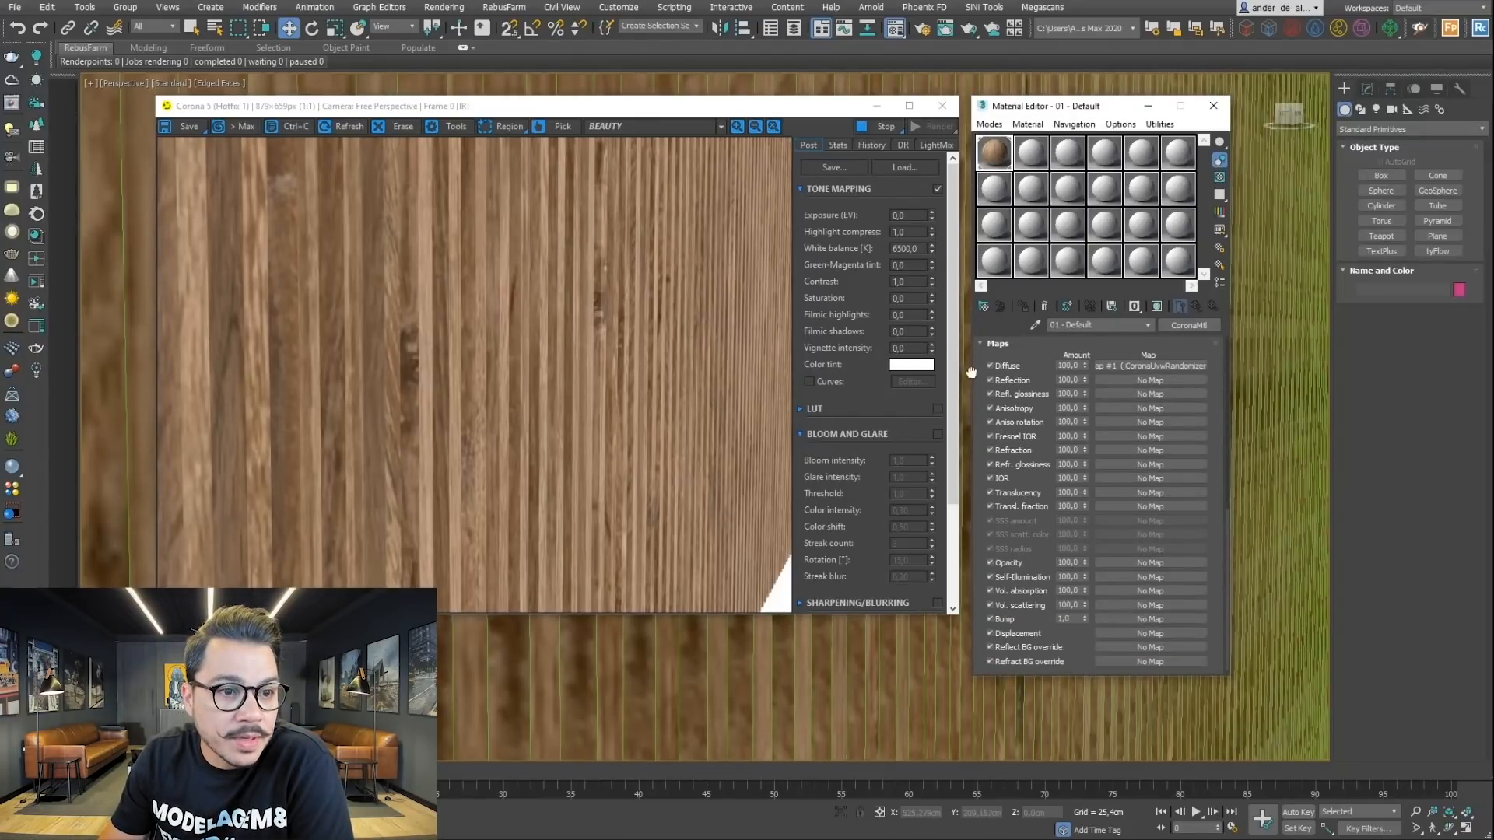
pyautogui.click(1101, 619)
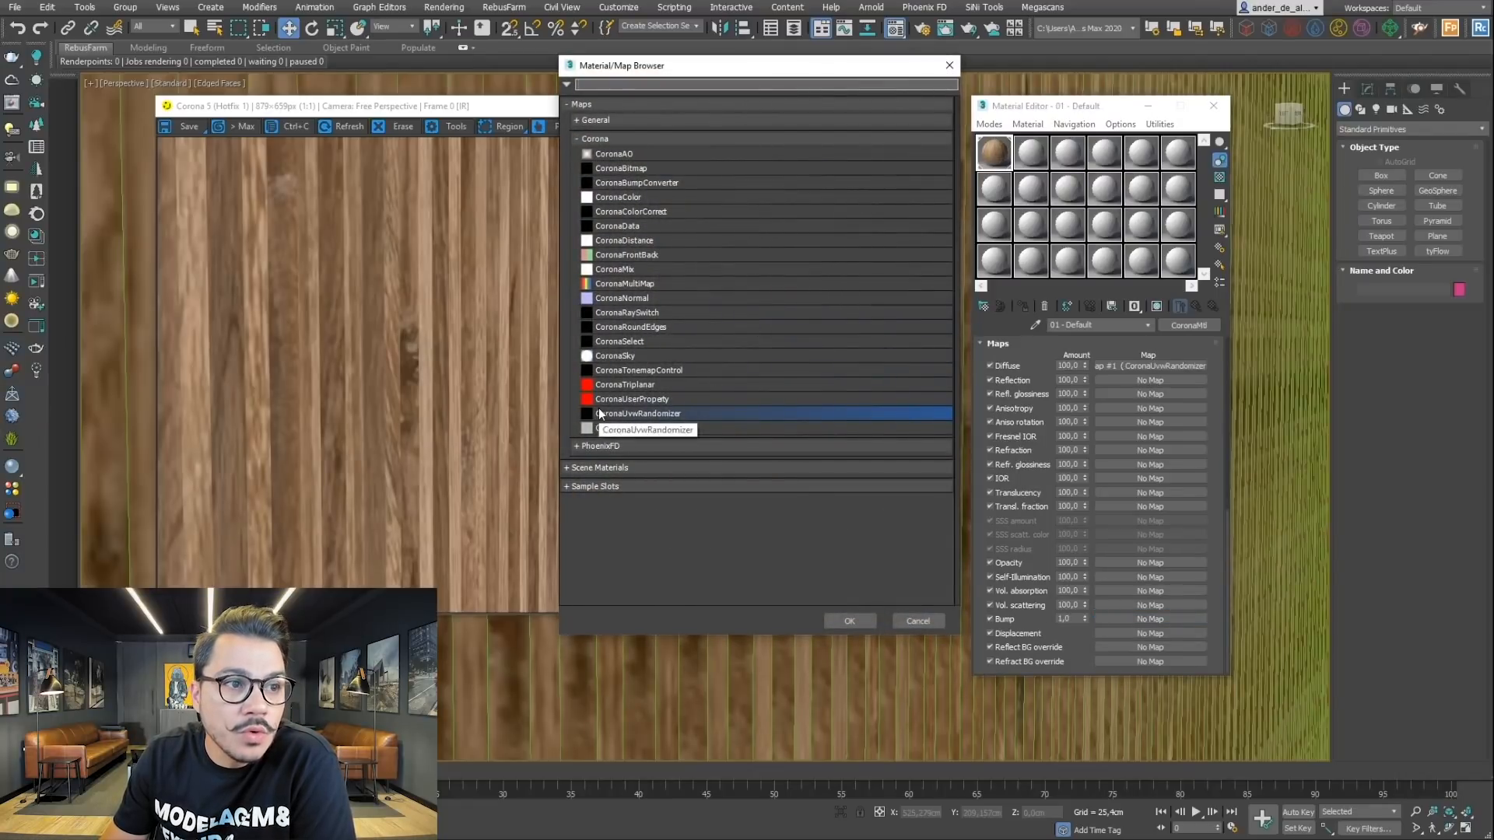
pyautogui.doubleClick(618, 327)
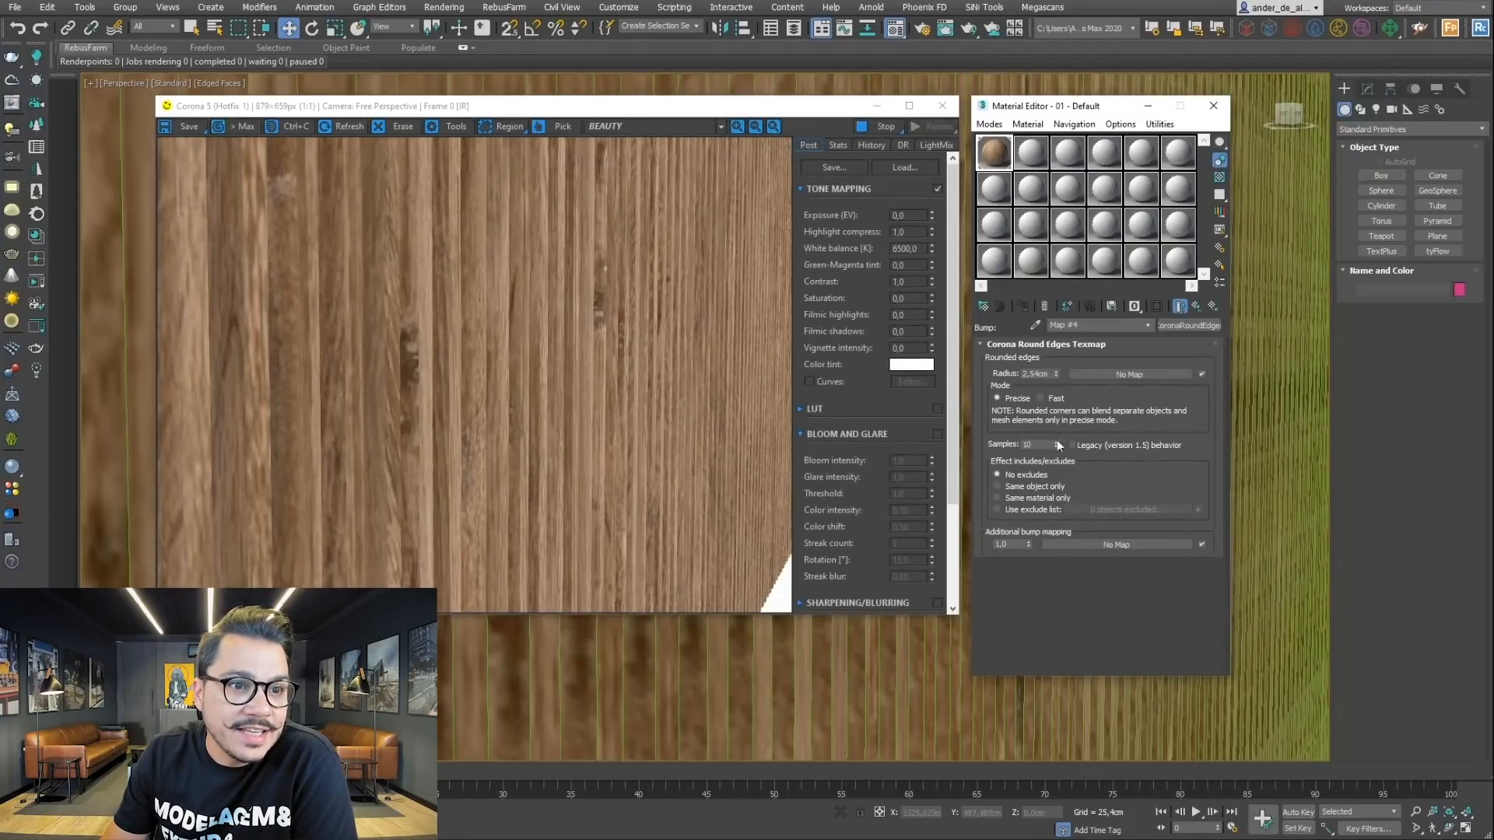
# Step: Set the CoronaRoundEdges radius to 0.5 cm and check the slats' edges in the interactive render
pyautogui.doubleClick(1033, 374)
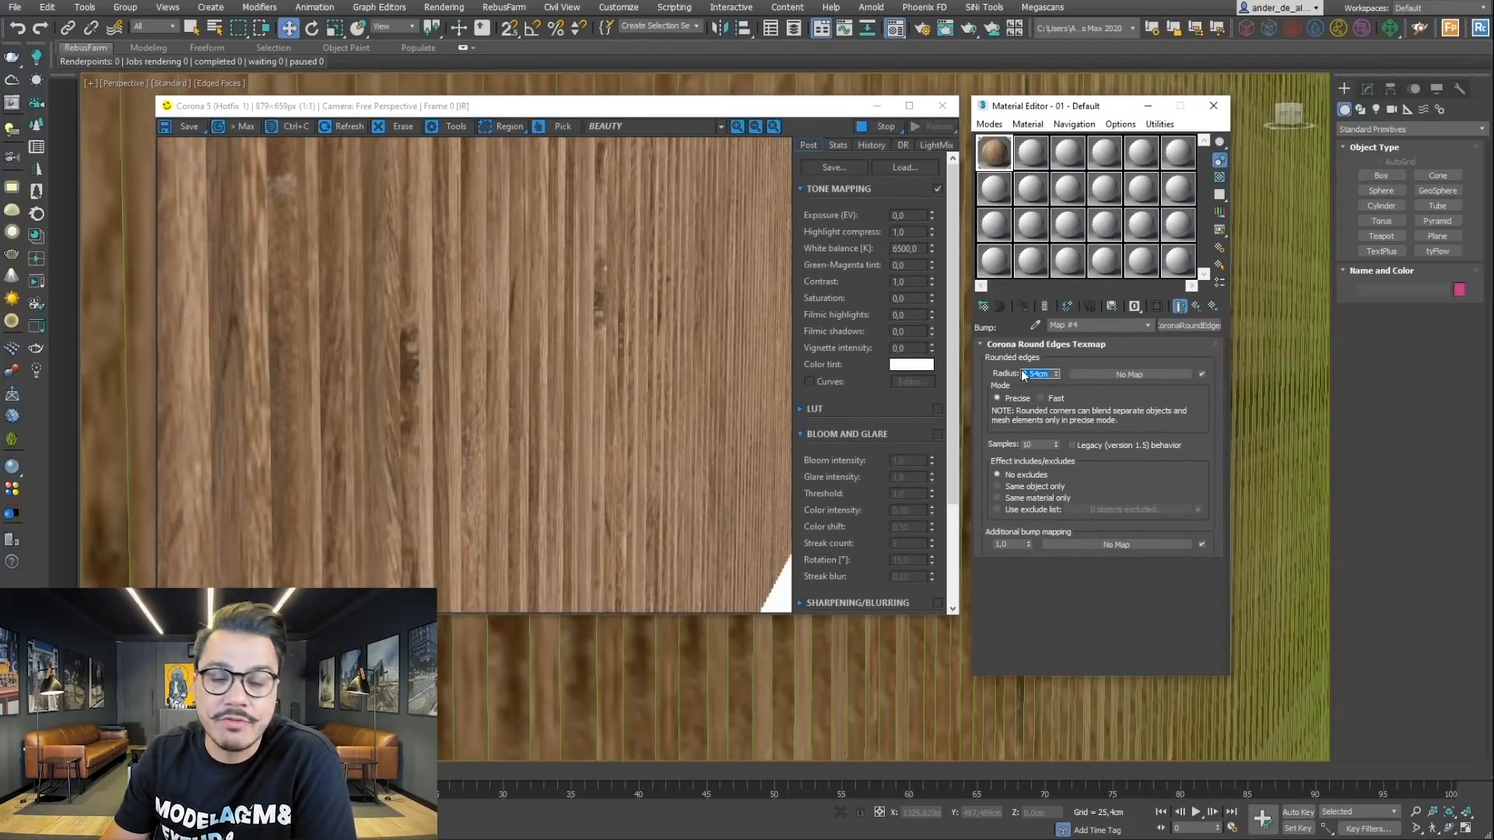
pyautogui.write('2')
pyautogui.press('Return')
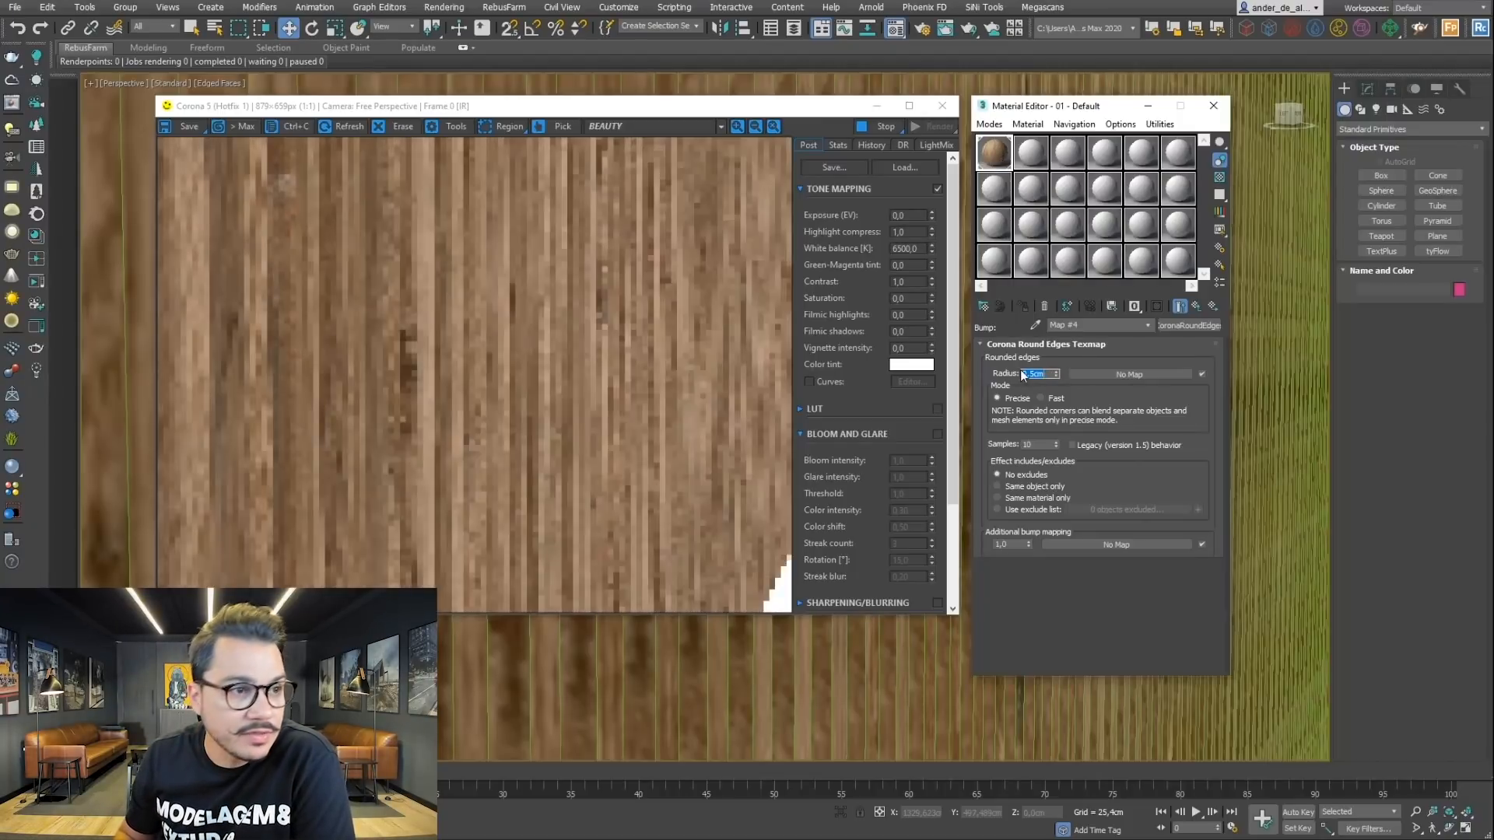
pyautogui.write('1')
pyautogui.press('Return')
pyautogui.write(',5')
pyautogui.press('Return')
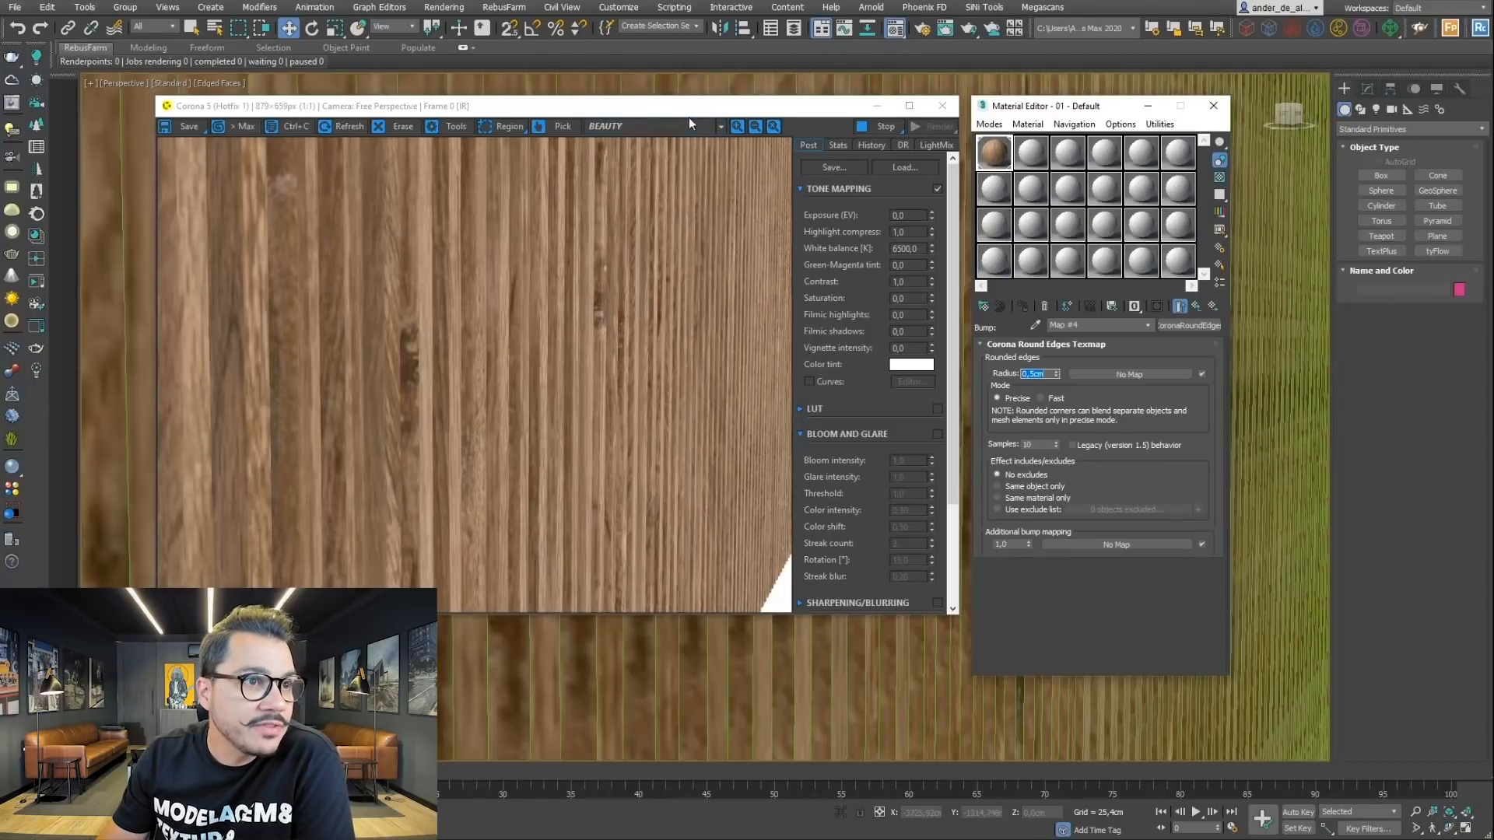
pyautogui.moveTo(719, 110); pyautogui.dragTo(1249, 145)
pyautogui.scroll(-3, 484, 515)
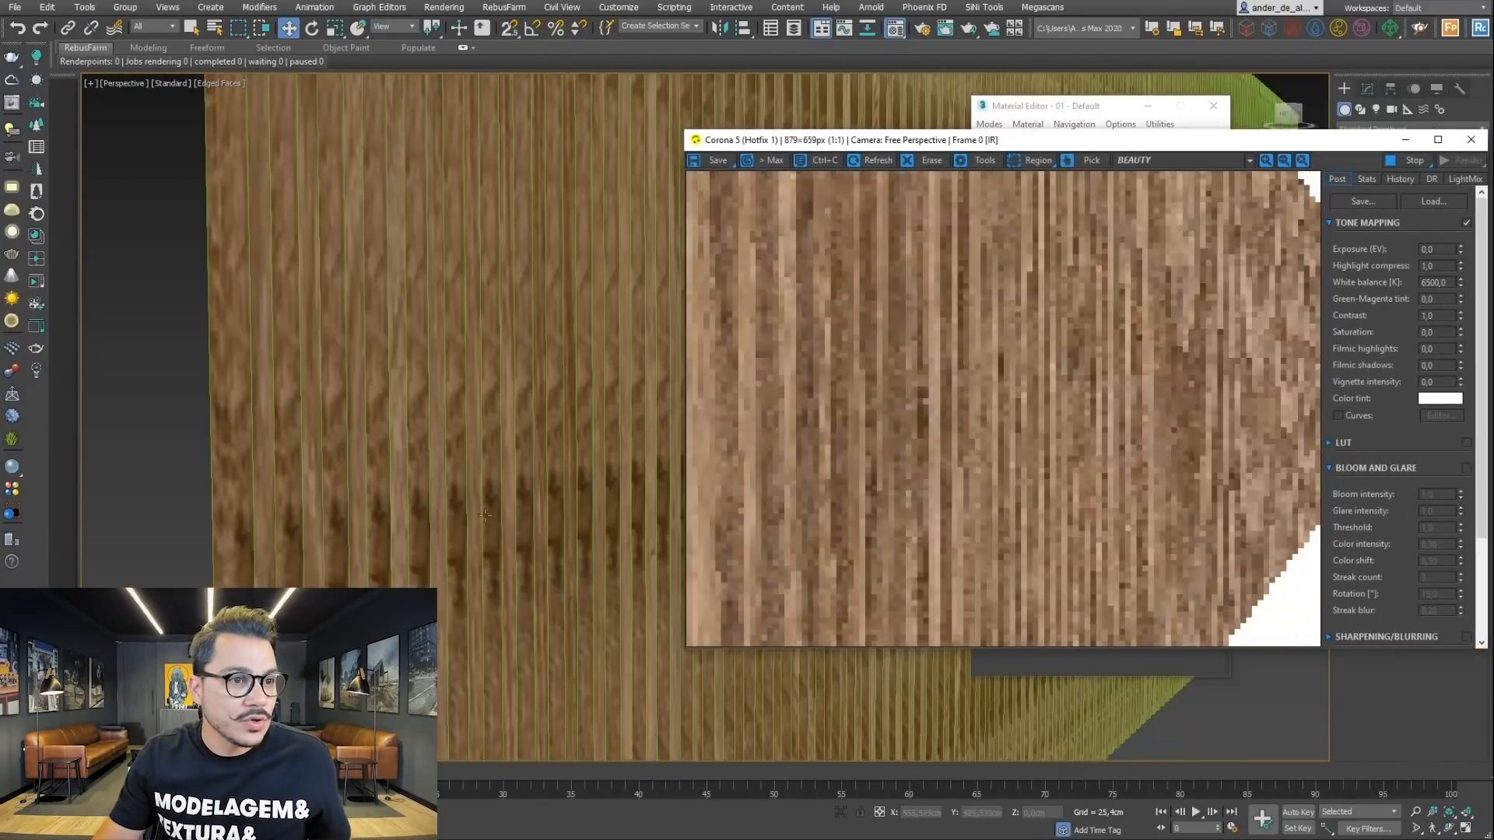
pyautogui.scroll(-2, 484, 514)
pyautogui.scroll(5, 380, 484)
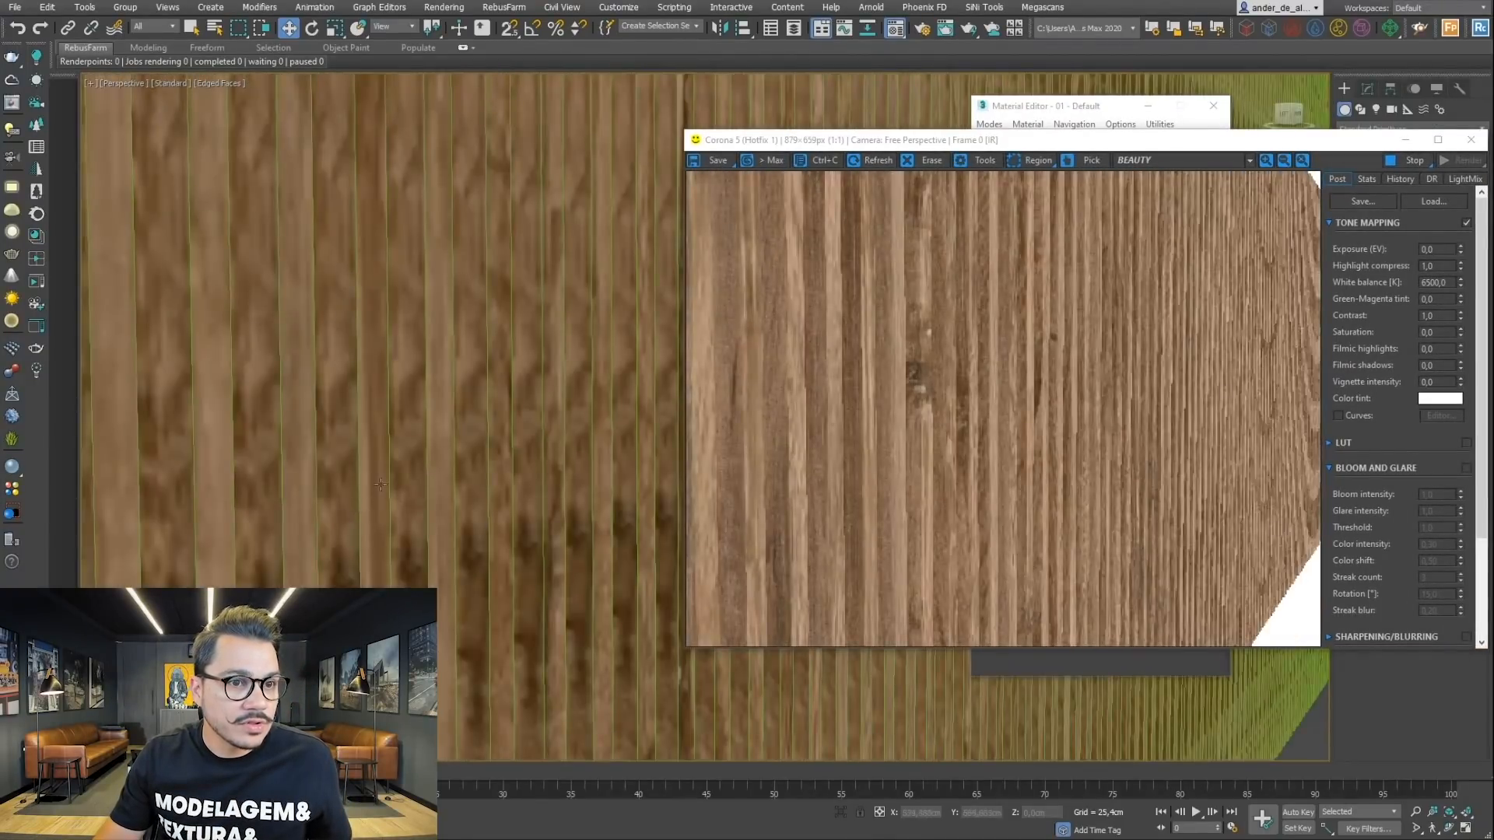
# Step: Inspect the slats' edges in the viewport and interactive render, and return to the wood material's list of maps
pyautogui.scroll(4, 381, 484)
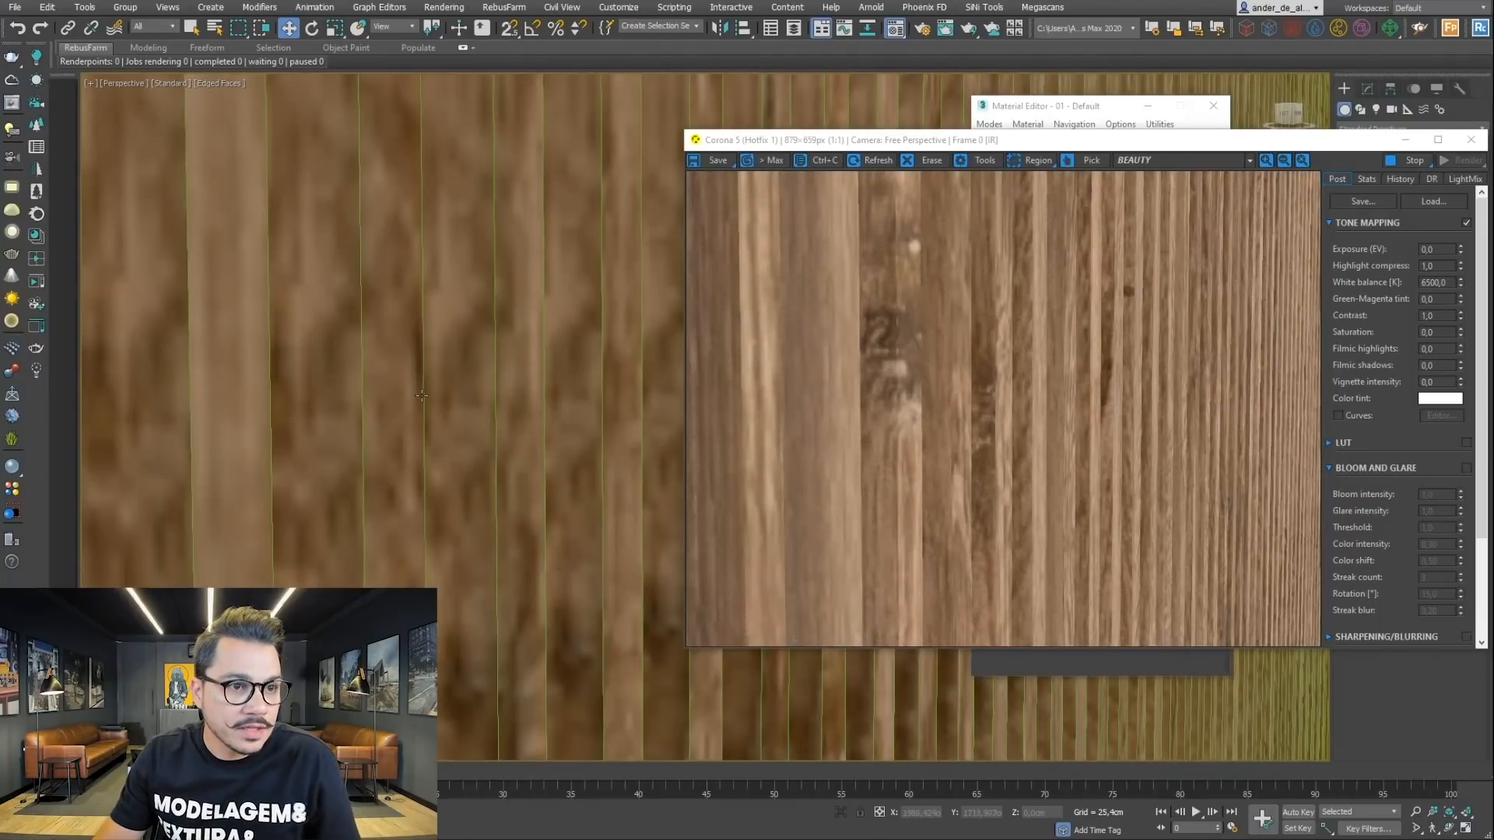
pyautogui.scroll(-3, 390, 407)
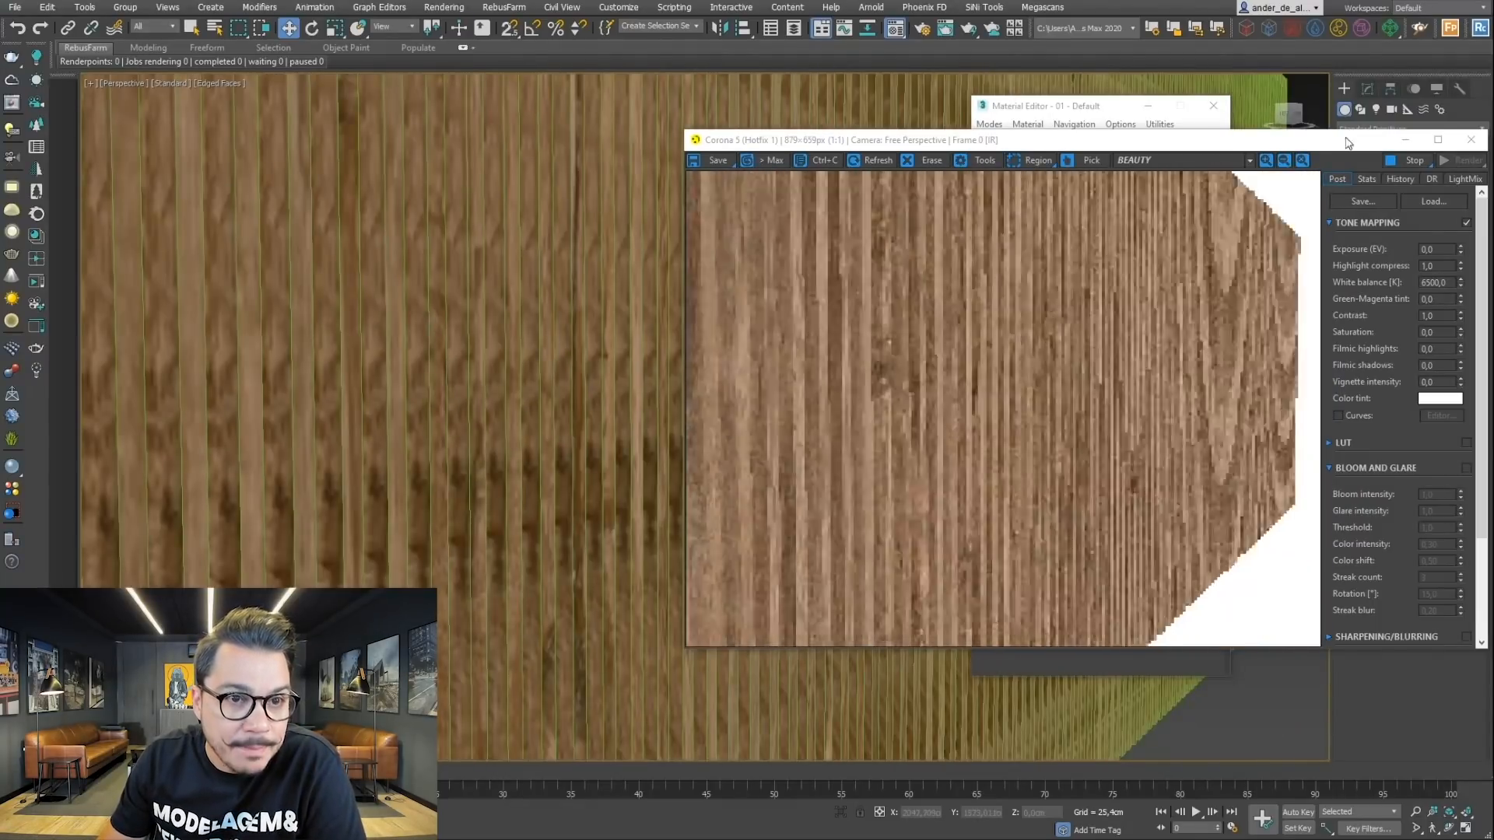
pyautogui.moveTo(1349, 142); pyautogui.dragTo(742, 70)
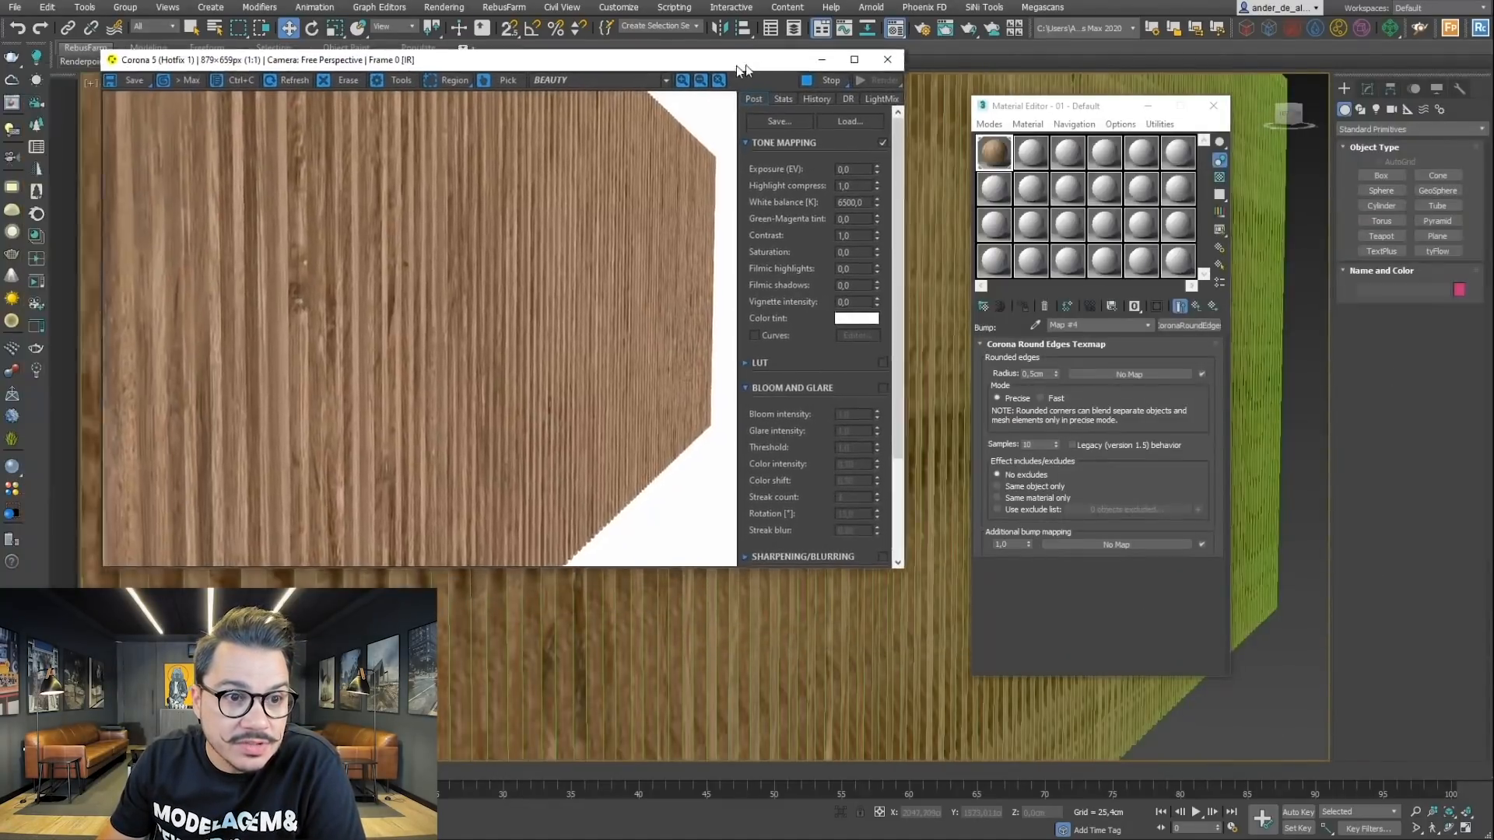
pyautogui.click(1196, 306)
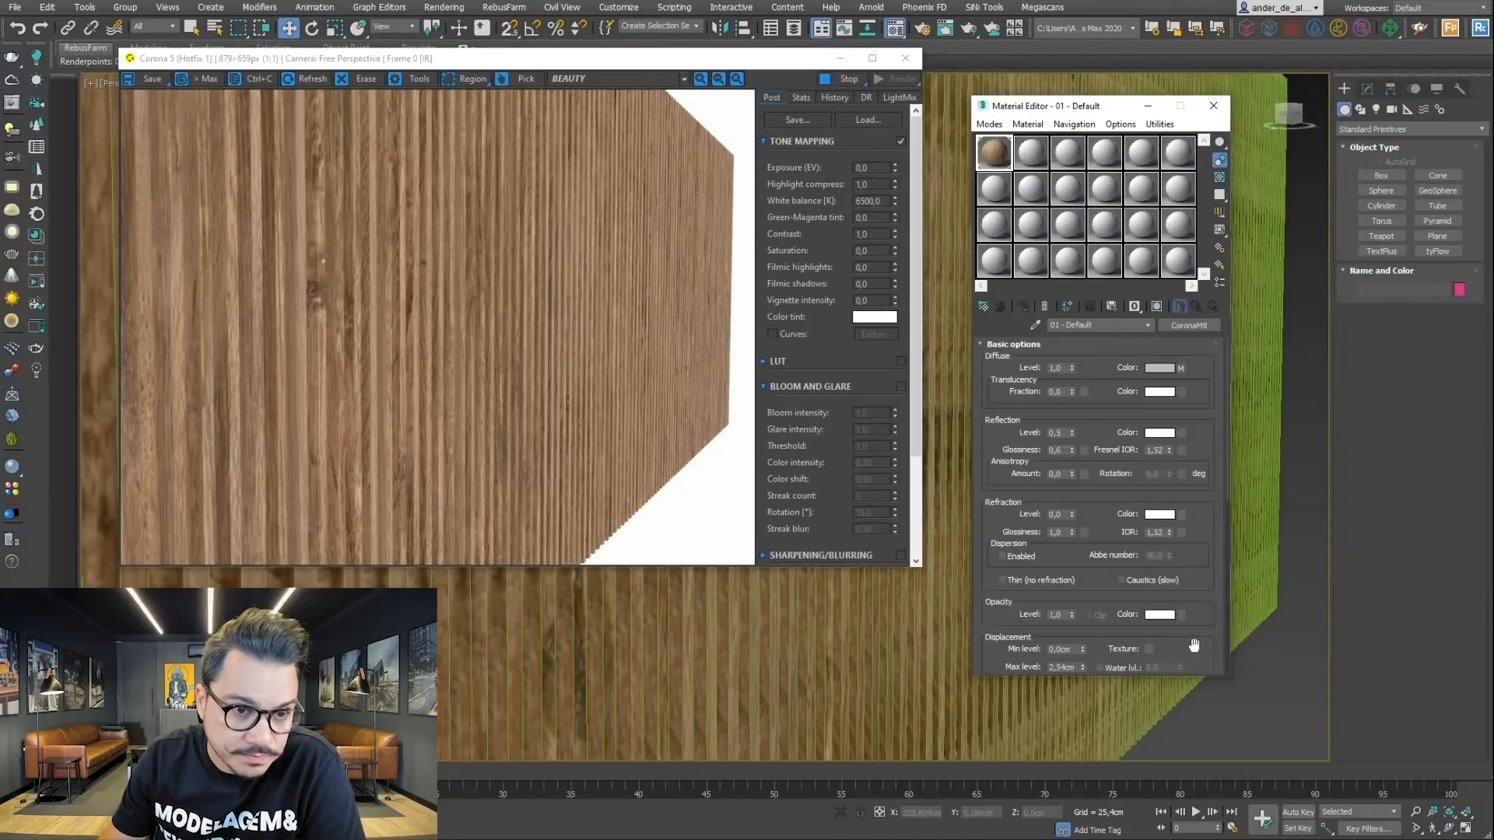
pyautogui.click(715, 310)
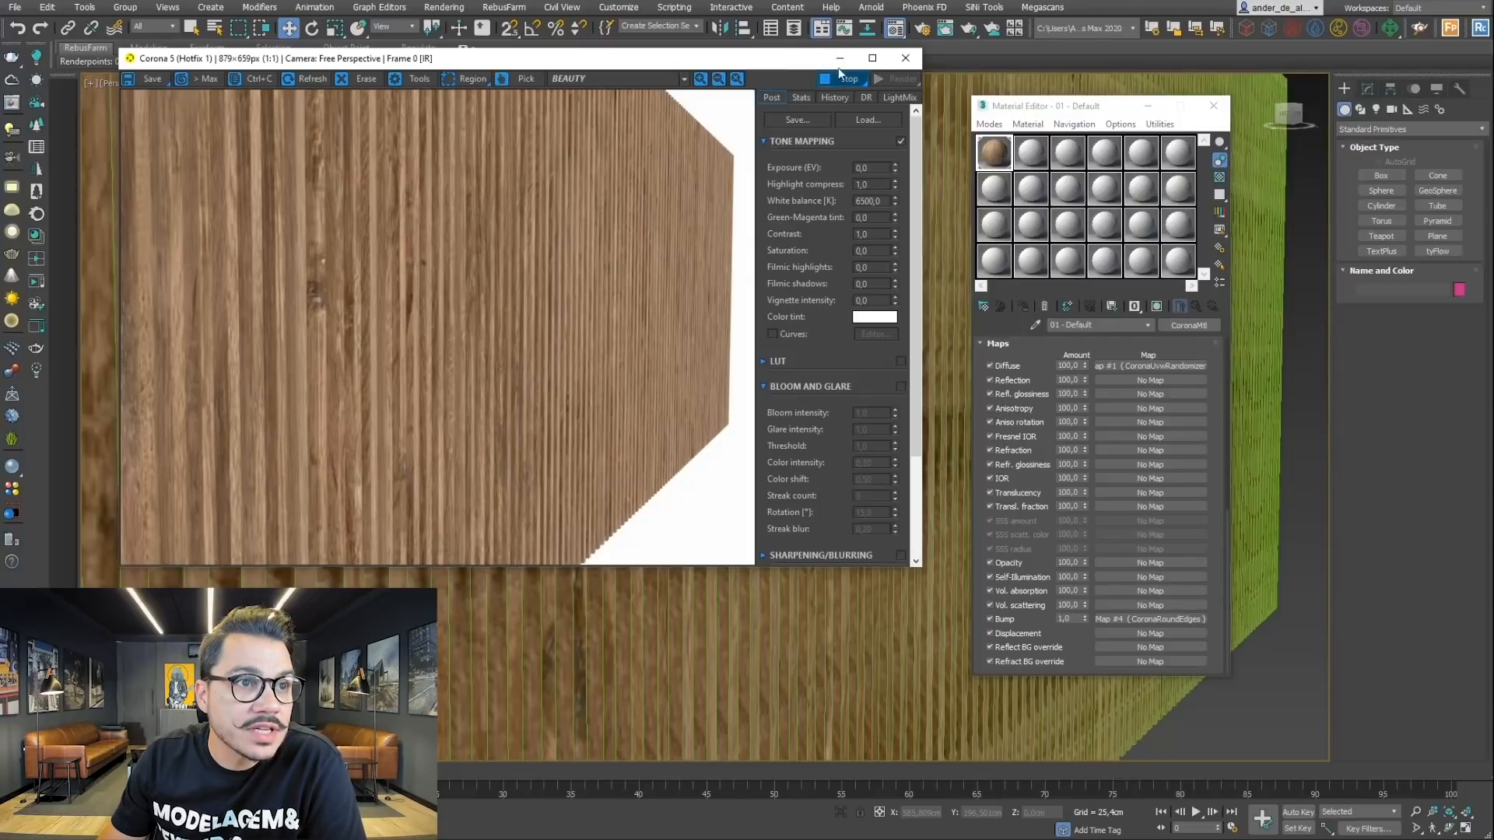
# Step: Assign a CoronaColorCorrect map to the scene environment's single map in the render setup
pyautogui.click(841, 58)
pyautogui.click(1150, 108)
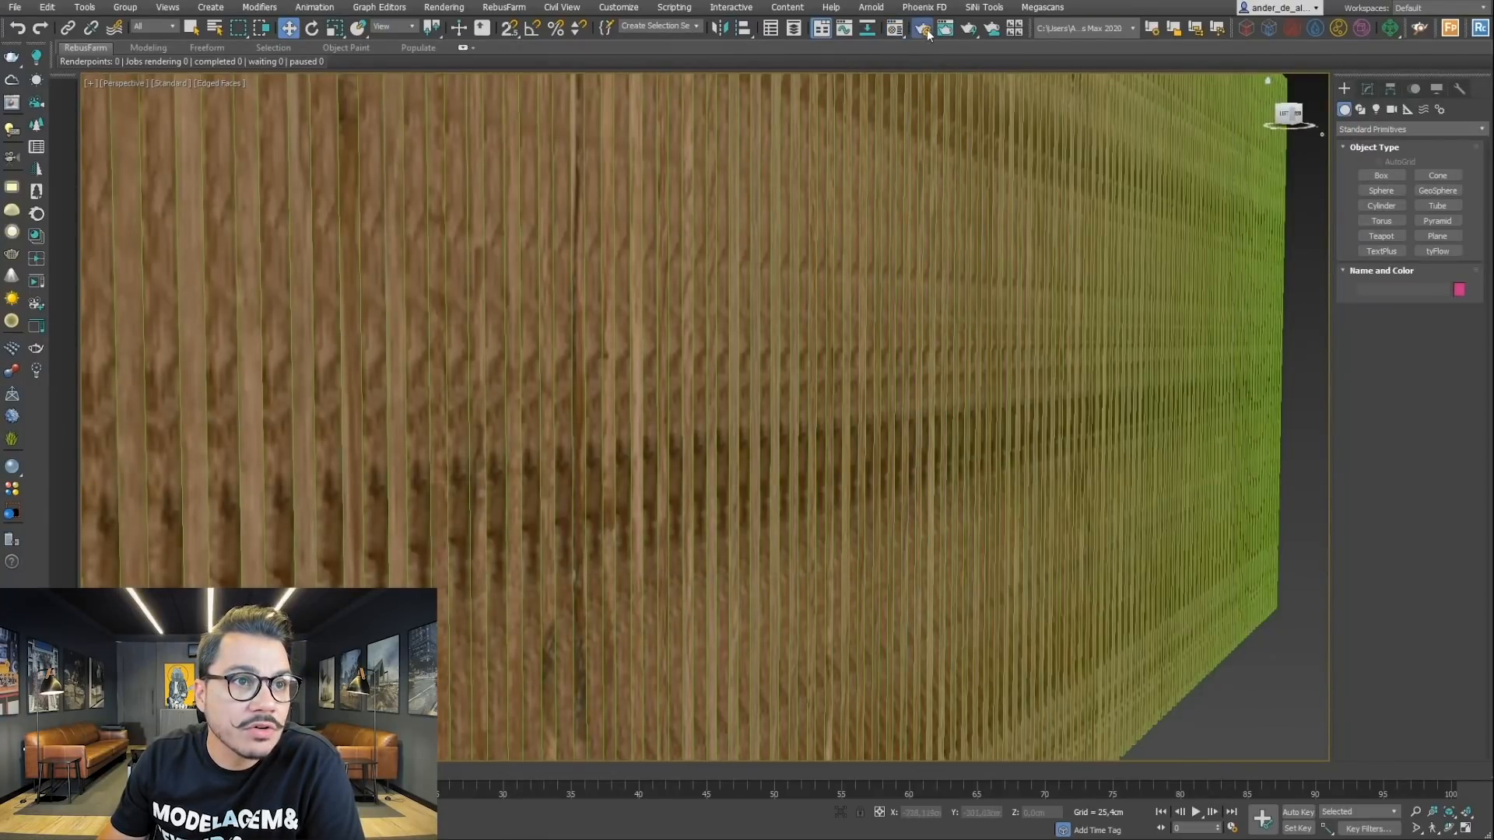
pyautogui.press('F10')
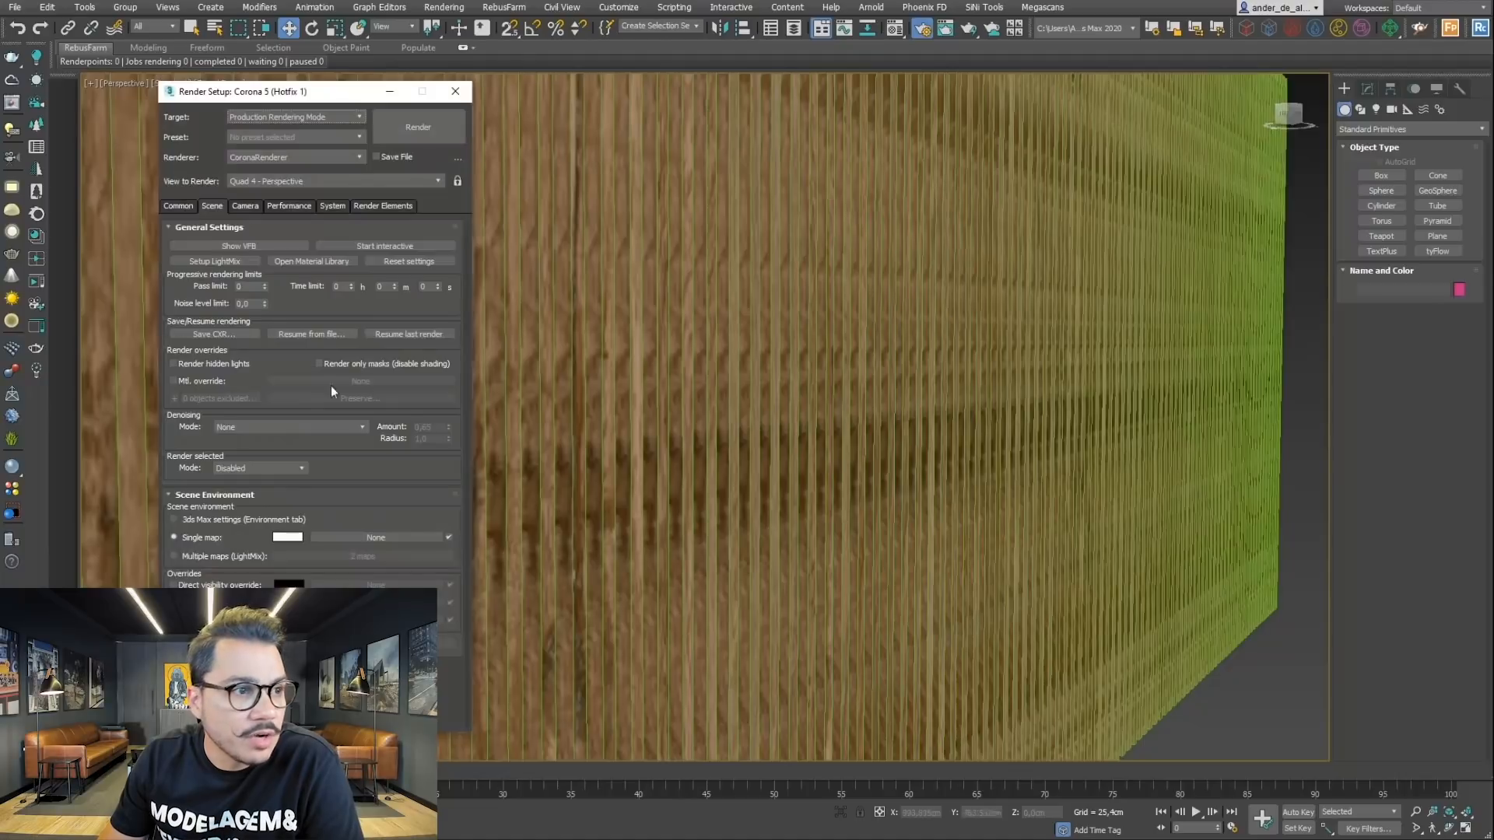
pyautogui.moveTo(289, 95); pyautogui.dragTo(813, 106)
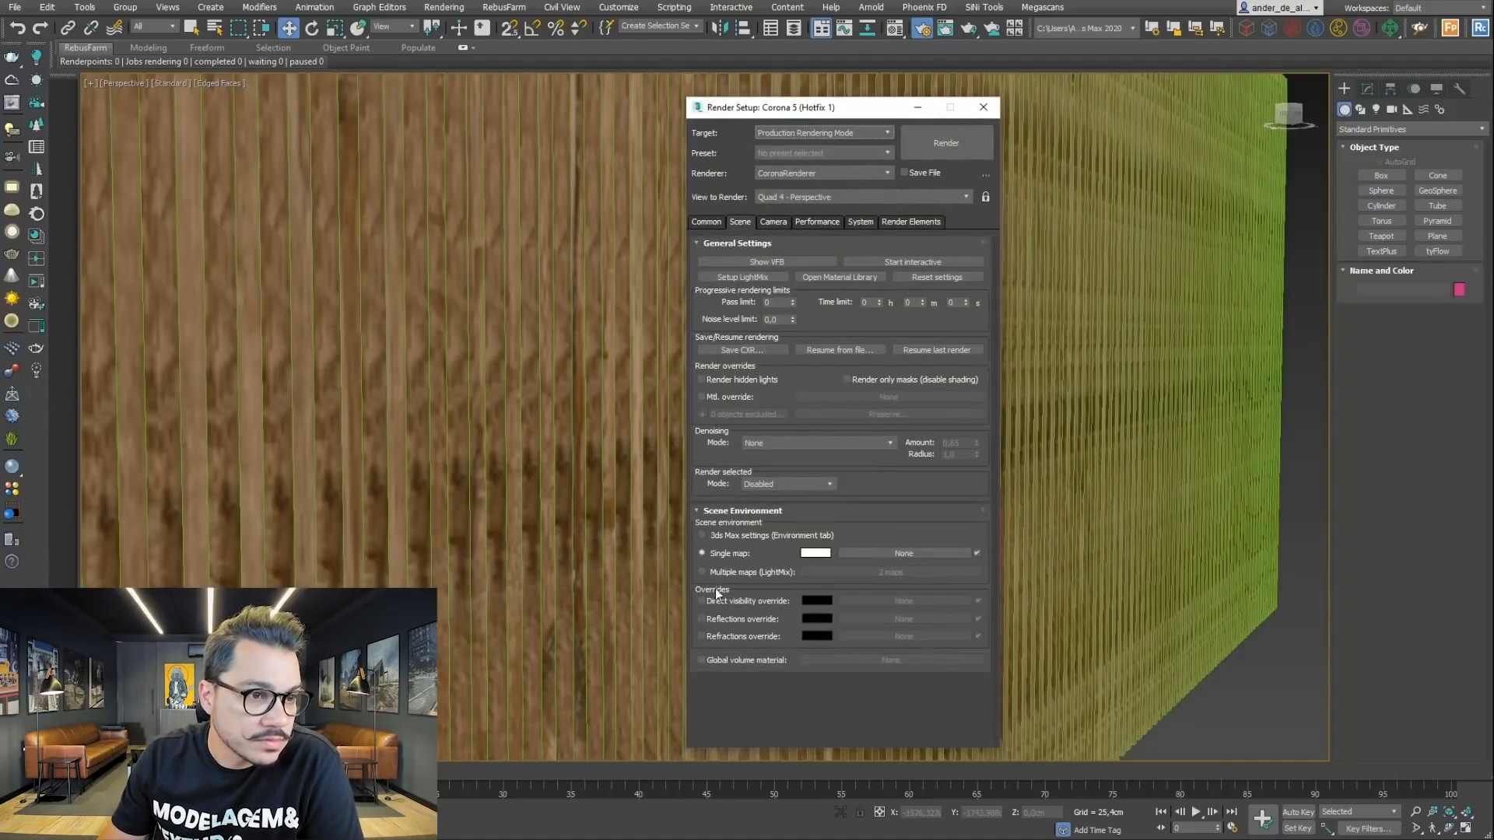
pyautogui.click(890, 553)
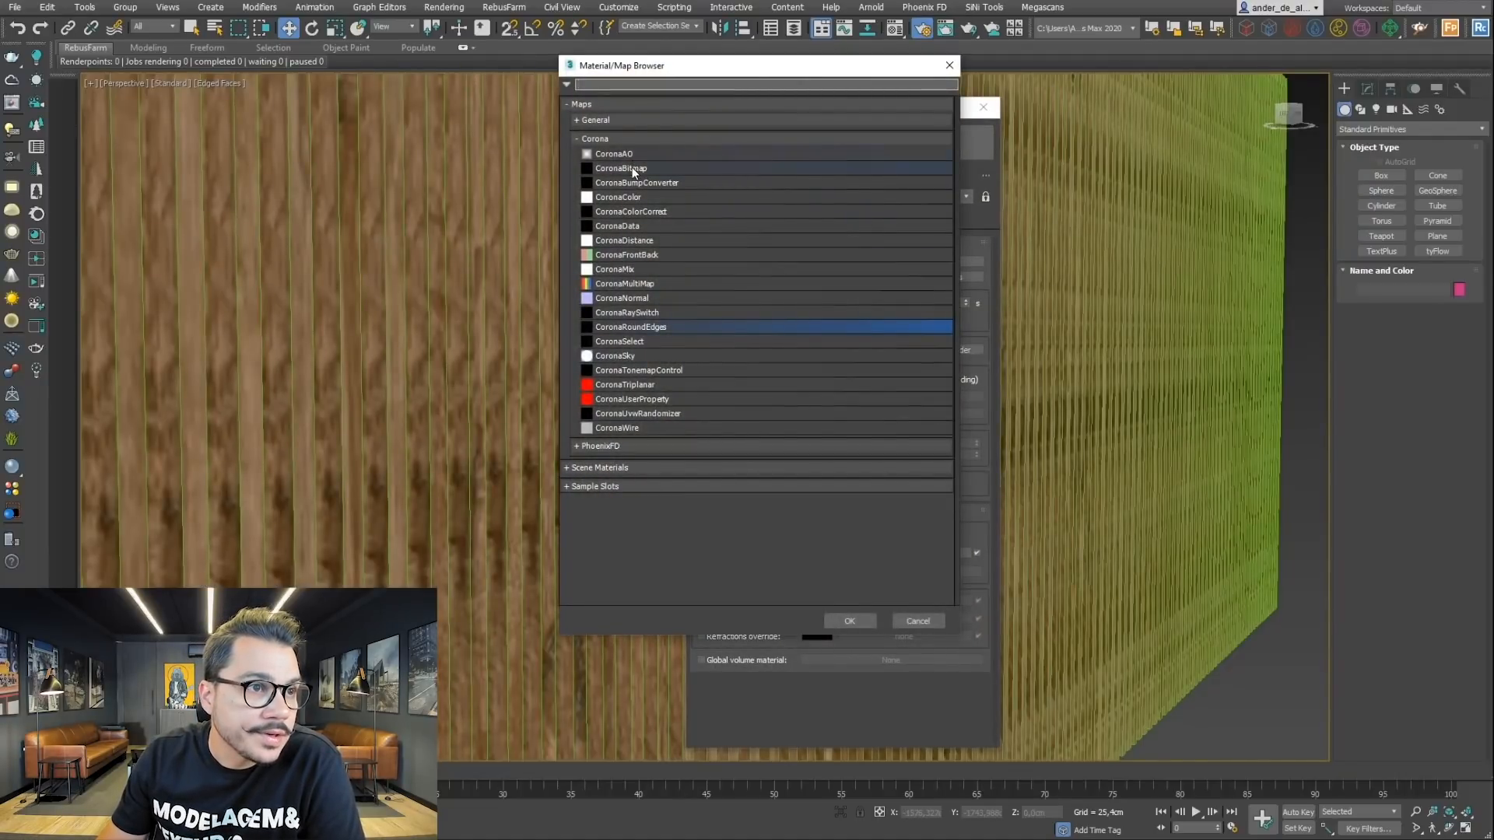
pyautogui.doubleClick(669, 212)
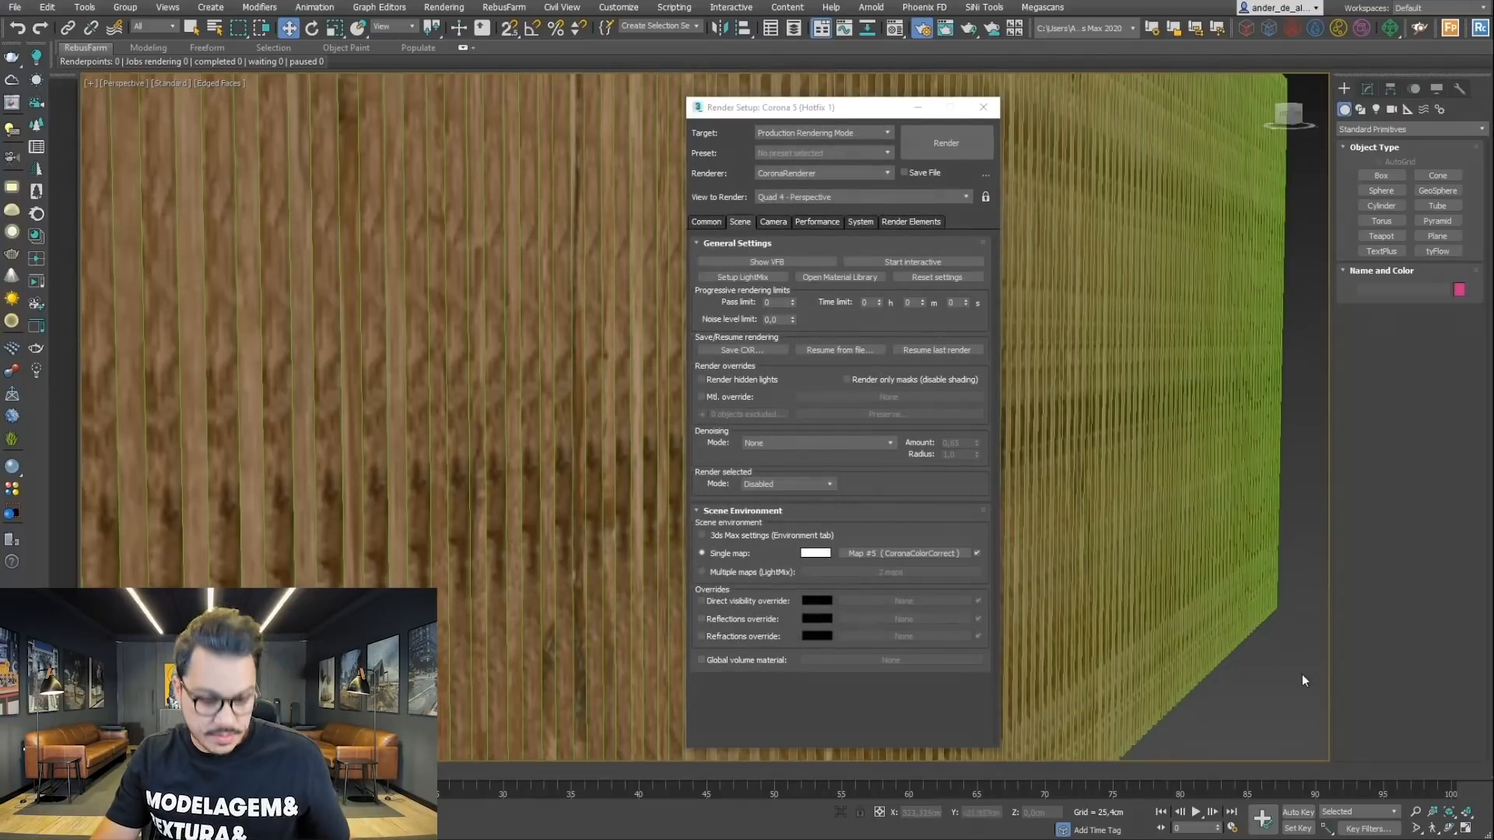
# Step: Place an instance of the environment's CoronaColorCorrect map in the second material sample slot
pyautogui.press('m')
pyautogui.moveTo(902, 553); pyautogui.dragTo(1070, 438)
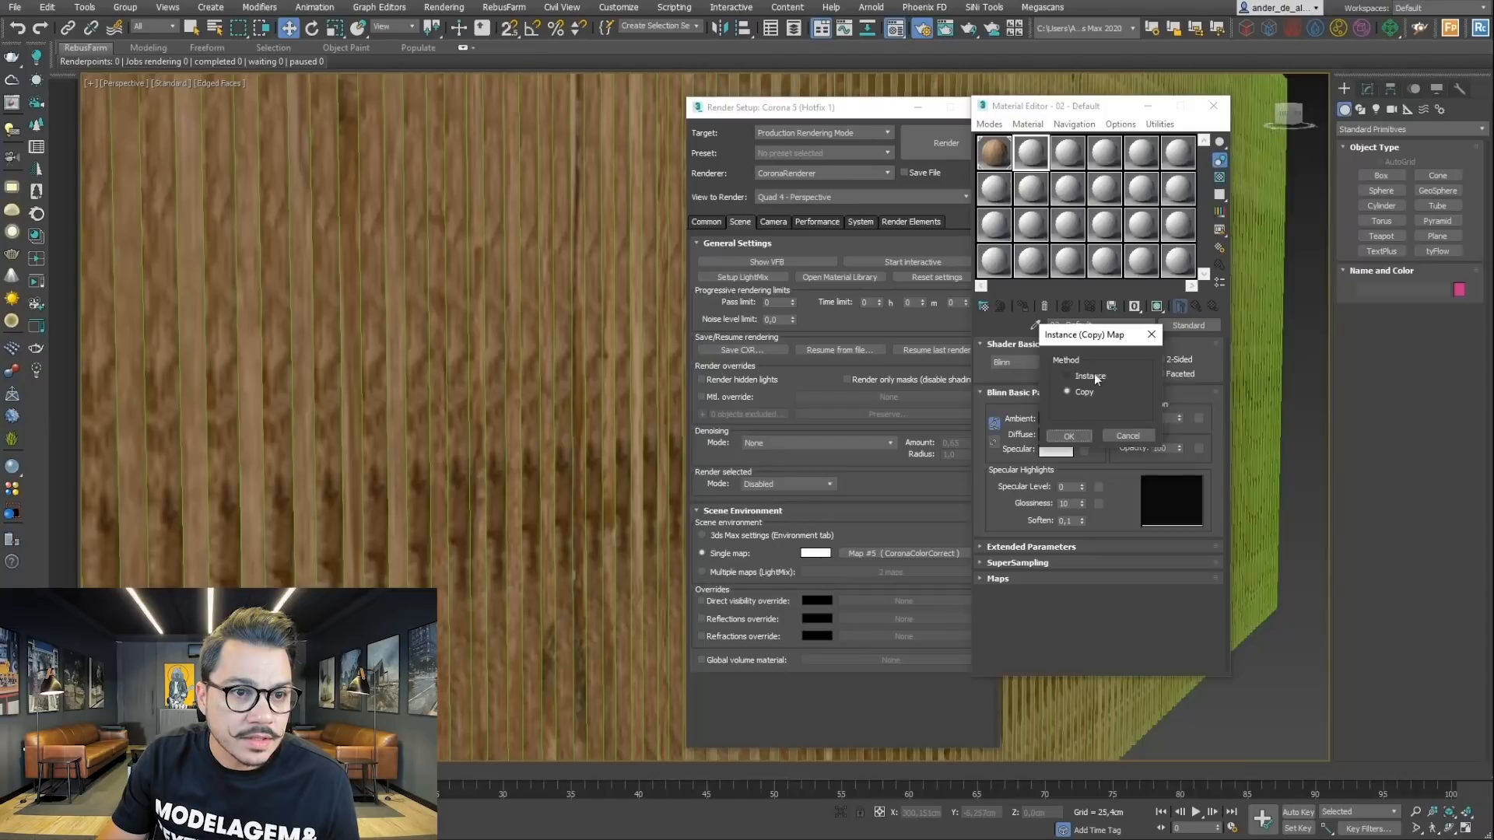
pyautogui.click(1069, 436)
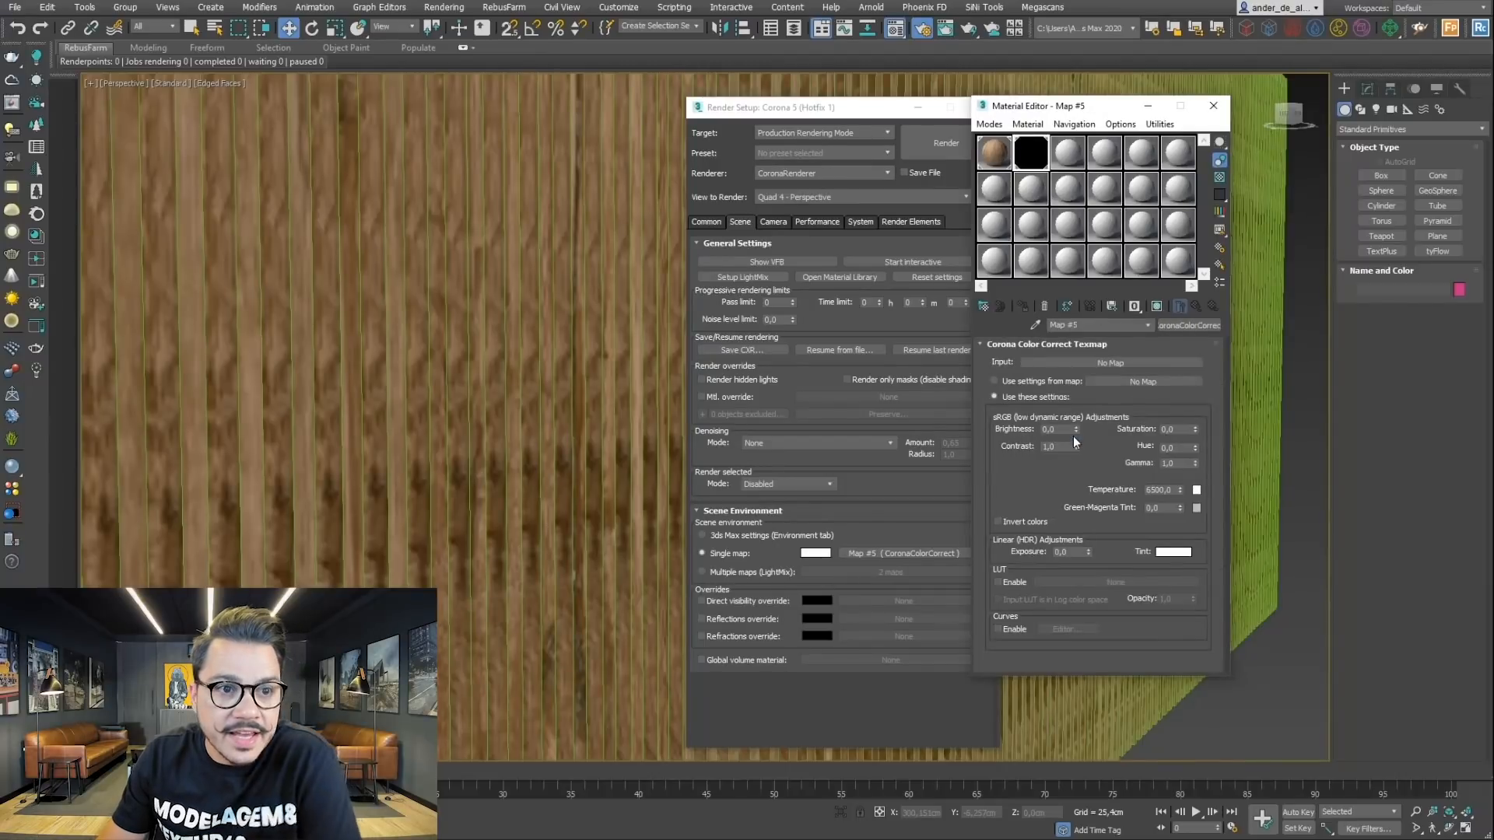
# Step: Load studio_small_01_2k.hdr from the HDRI HAVEN STUDIO folder as the color correction's CoronaBitmap input and show the interactive render
pyautogui.click(1130, 364)
pyautogui.doubleClick(640, 168)
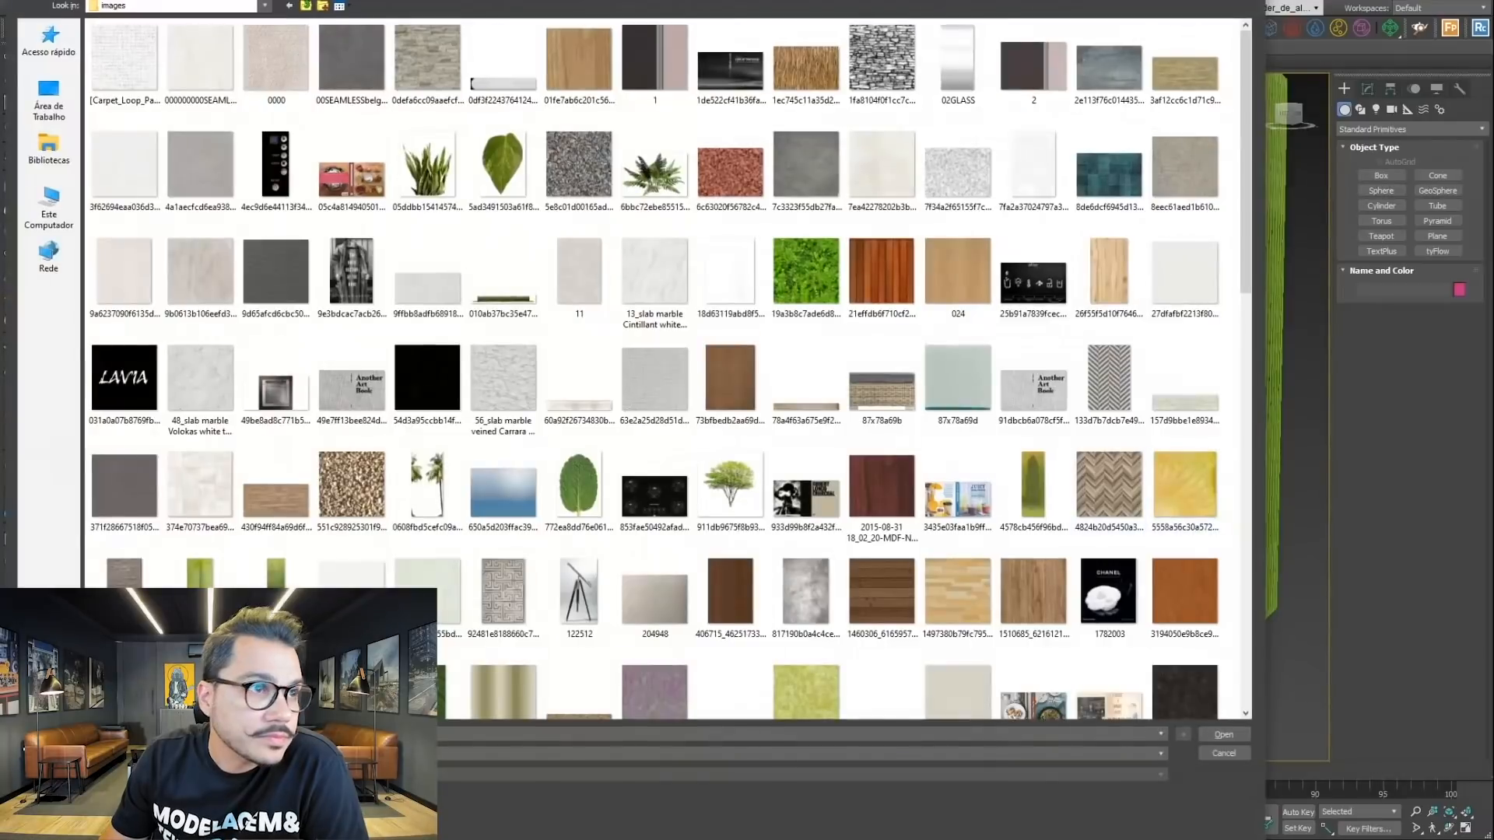
pyautogui.click(255, 8)
pyautogui.click(207, 8)
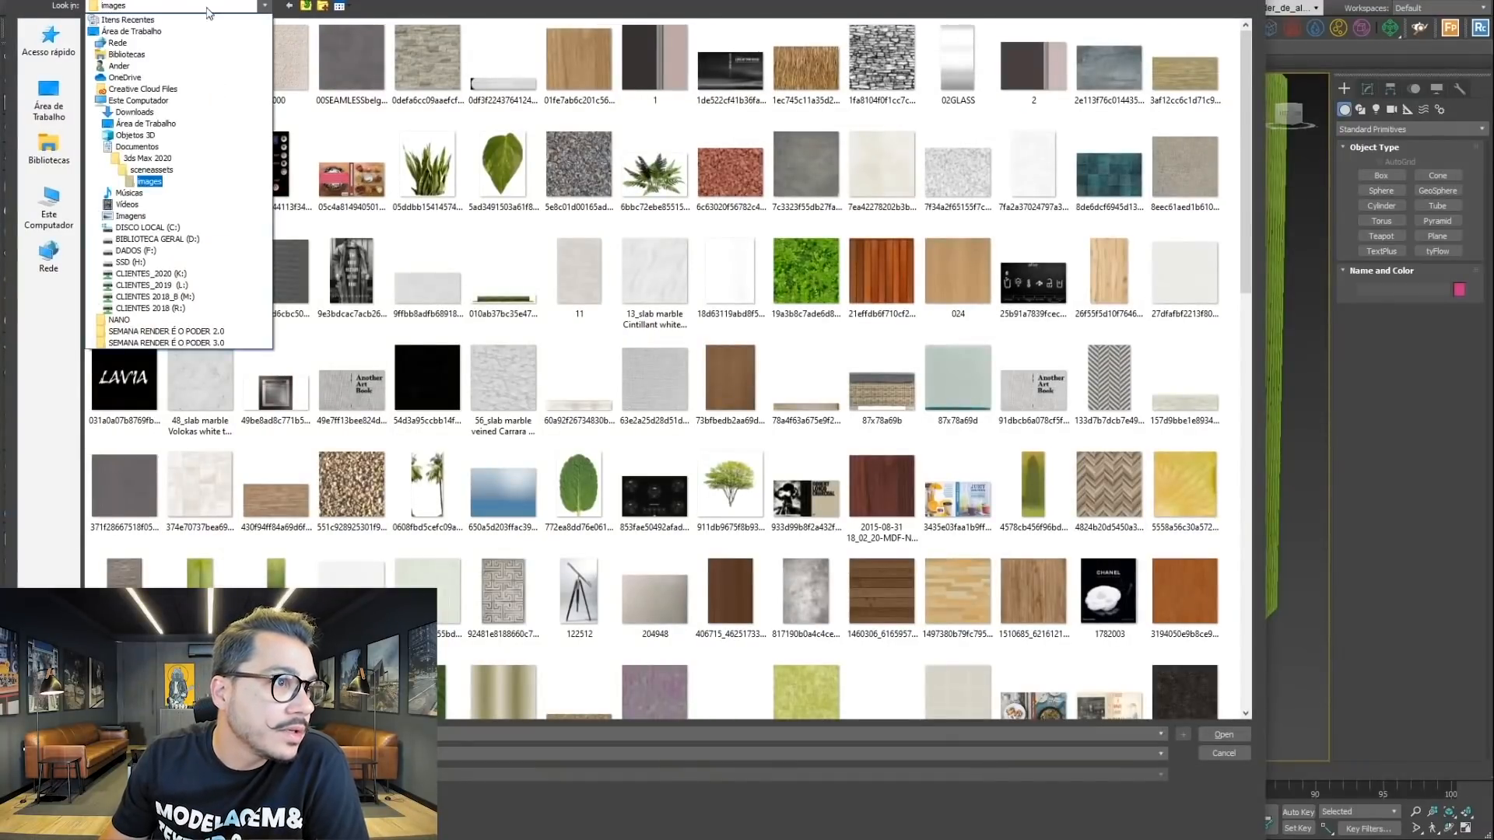
pyautogui.click(155, 238)
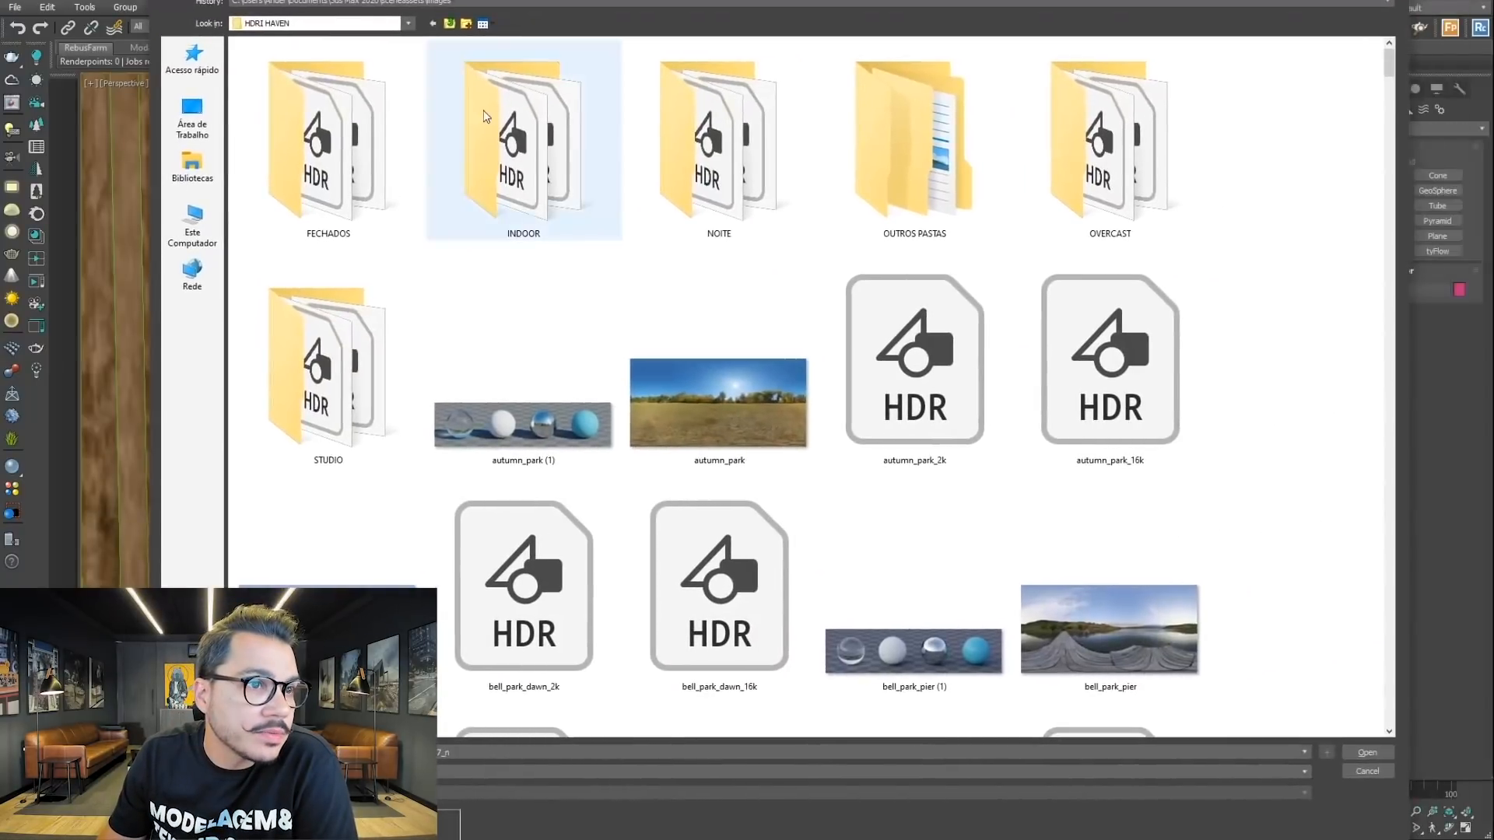
pyautogui.doubleClick(326, 366)
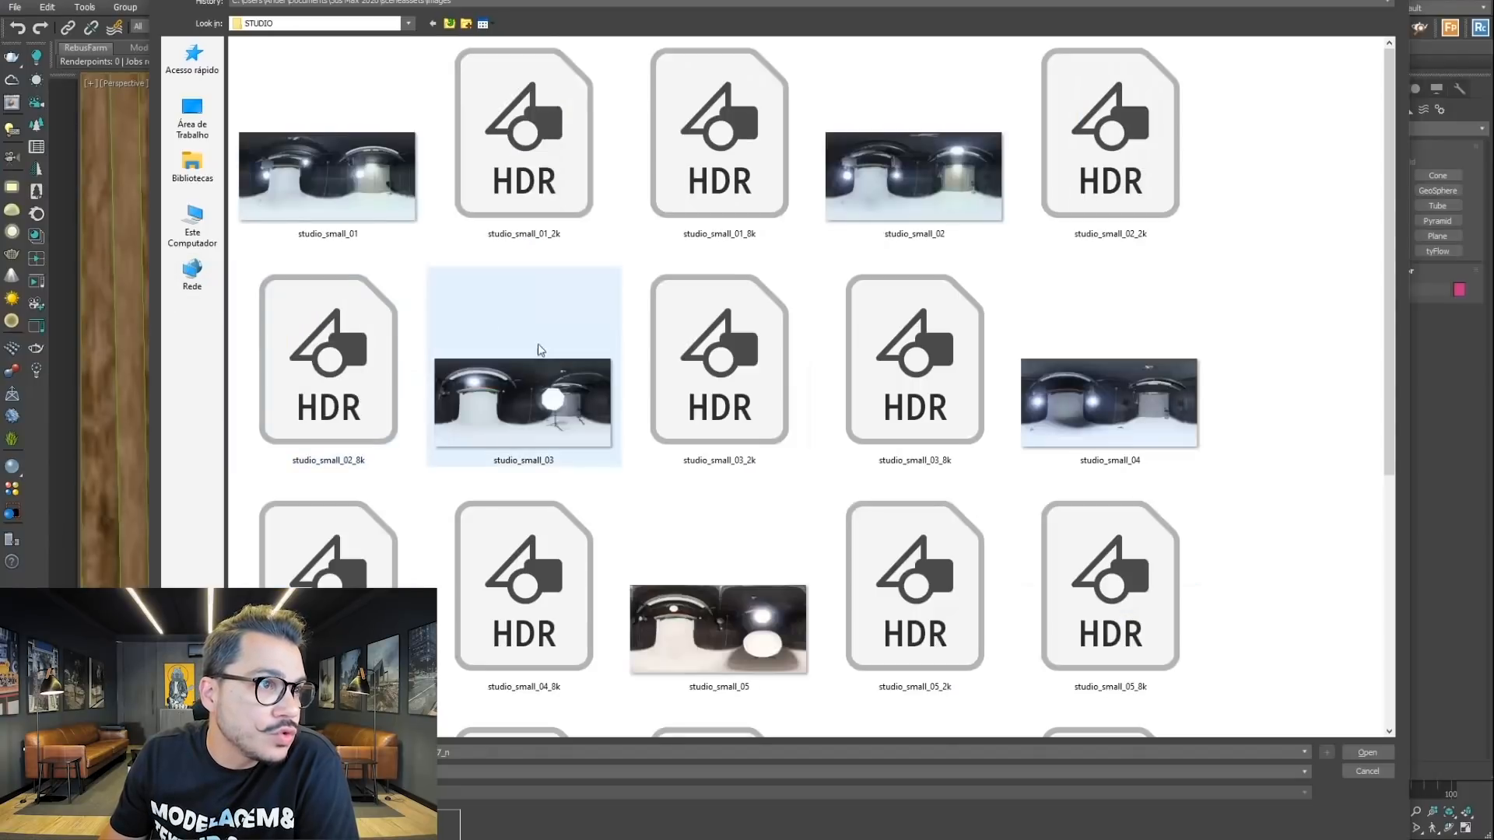
pyautogui.doubleClick(501, 194)
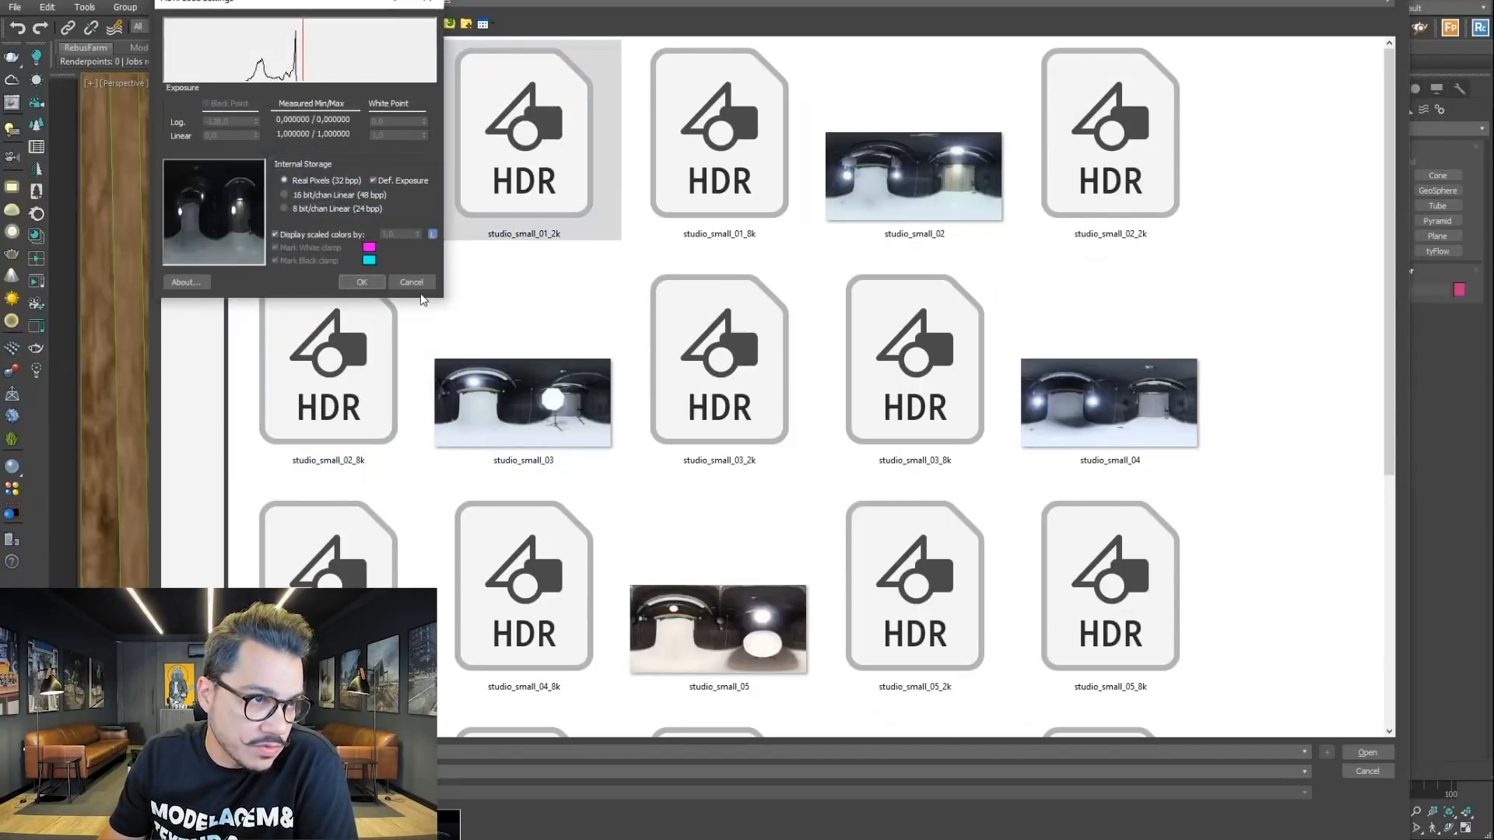
pyautogui.click(355, 281)
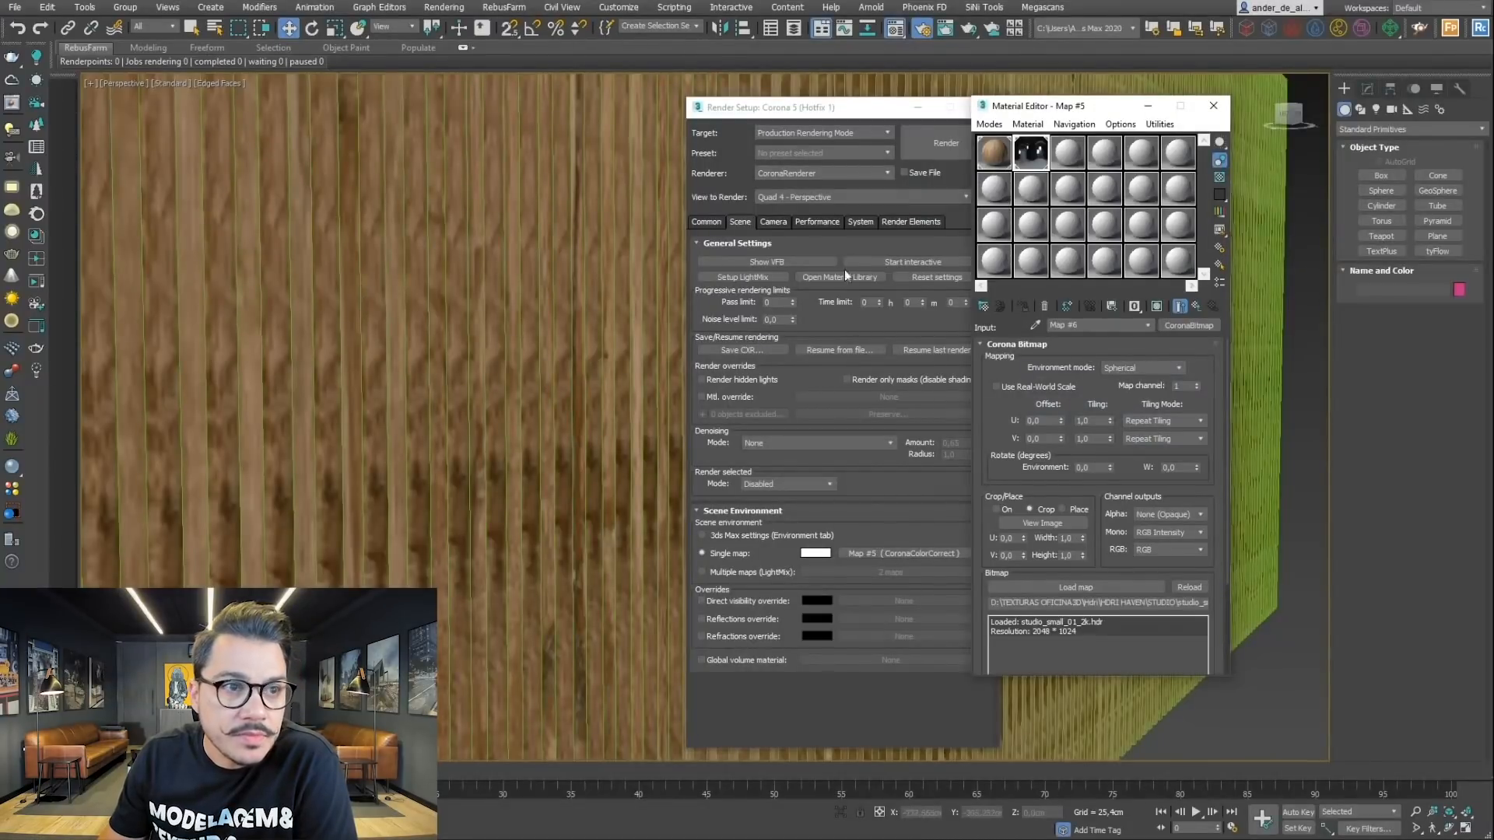
pyautogui.click(36, 281)
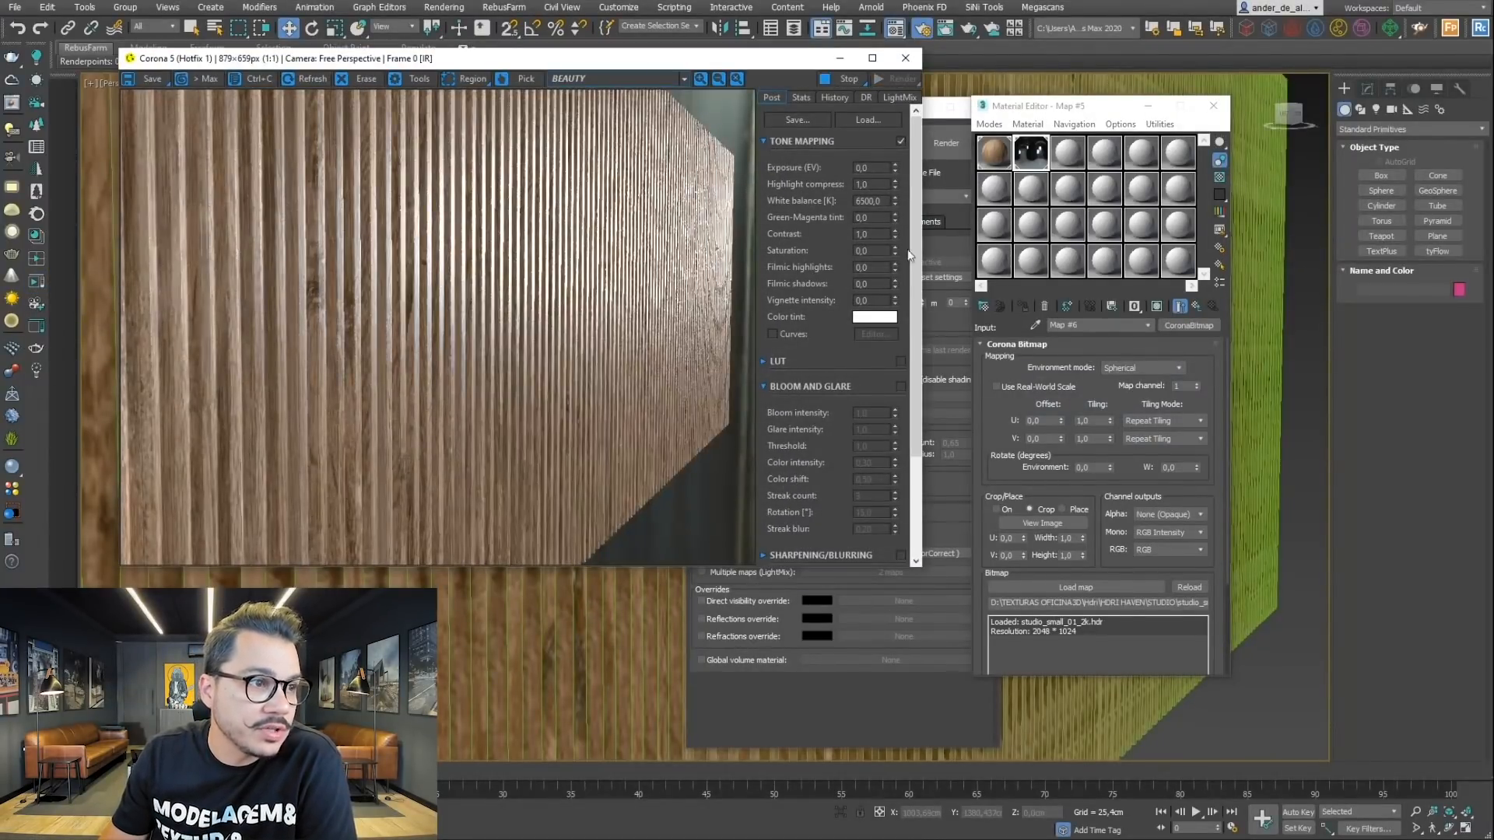
pyautogui.moveTo(656, 66); pyautogui.dragTo(597, 82)
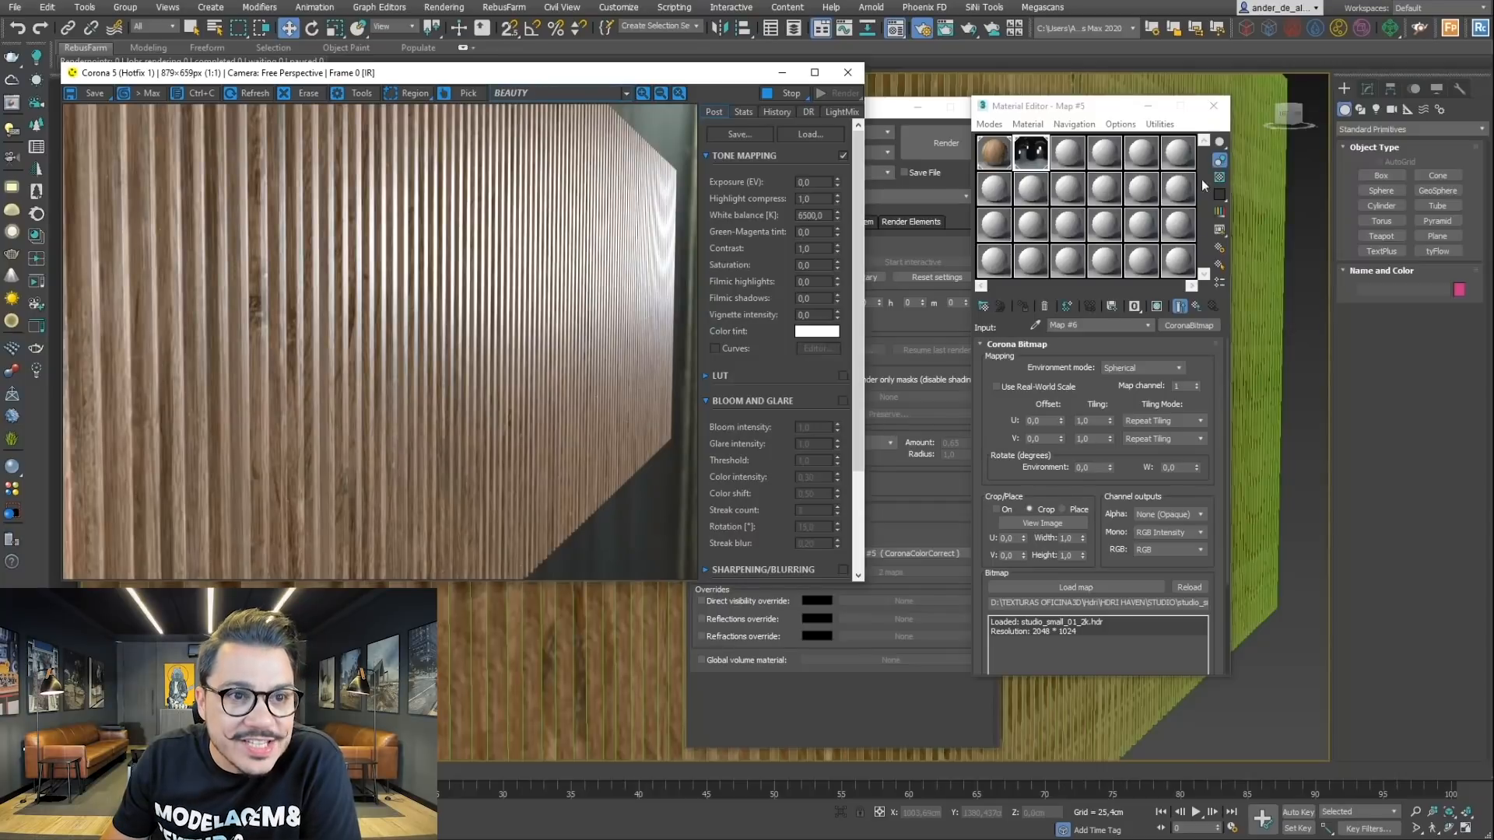
# Step: Turn the wood material's Bump map off and on again, comparing the slats' edges and highlights in the interactive render
pyautogui.click(988, 165)
pyautogui.scroll(-10, 1202, 621)
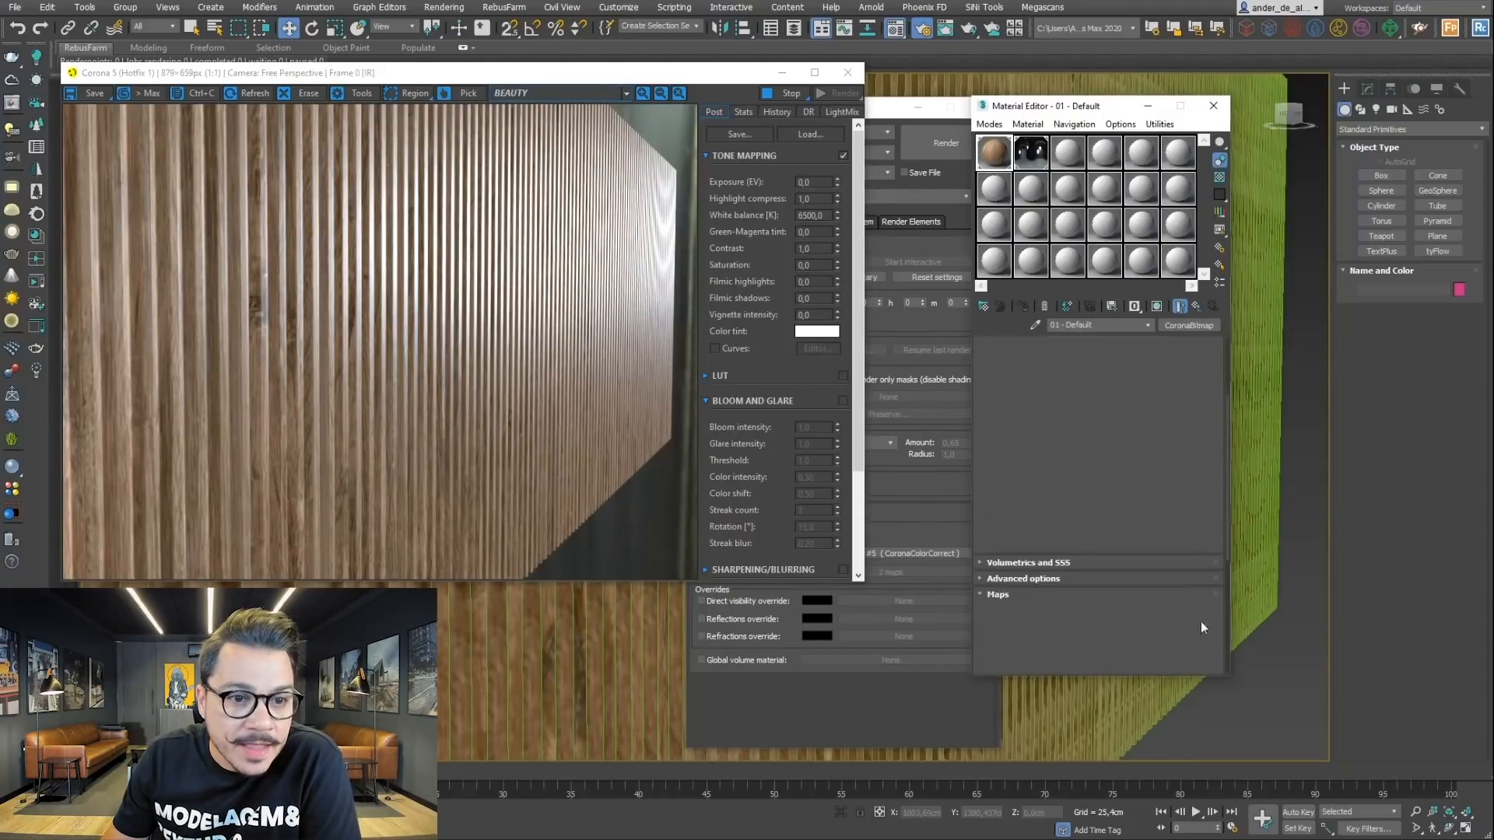
pyautogui.scroll(-5, 1217, 663)
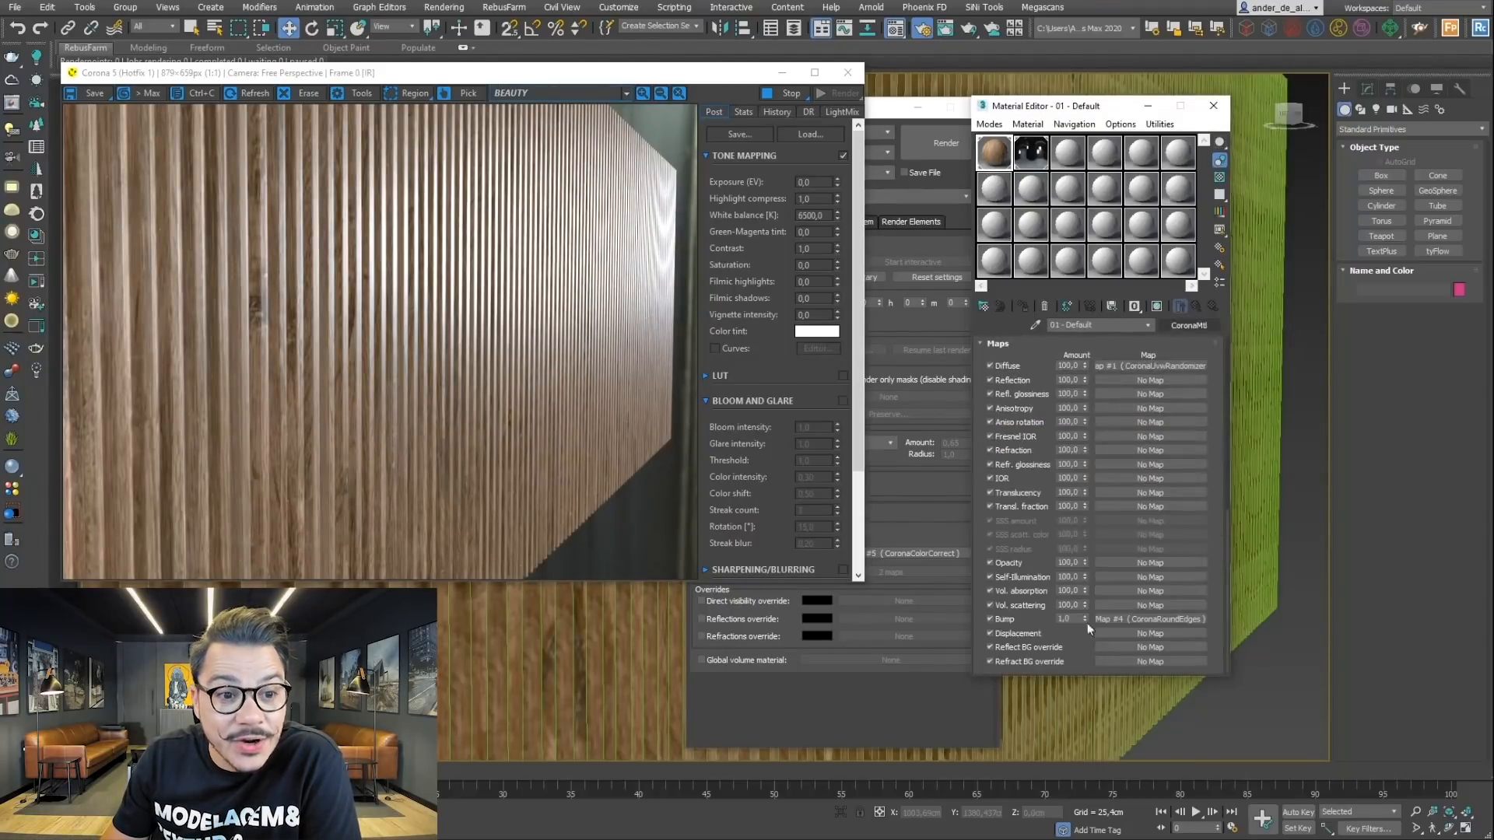
pyautogui.click(999, 621)
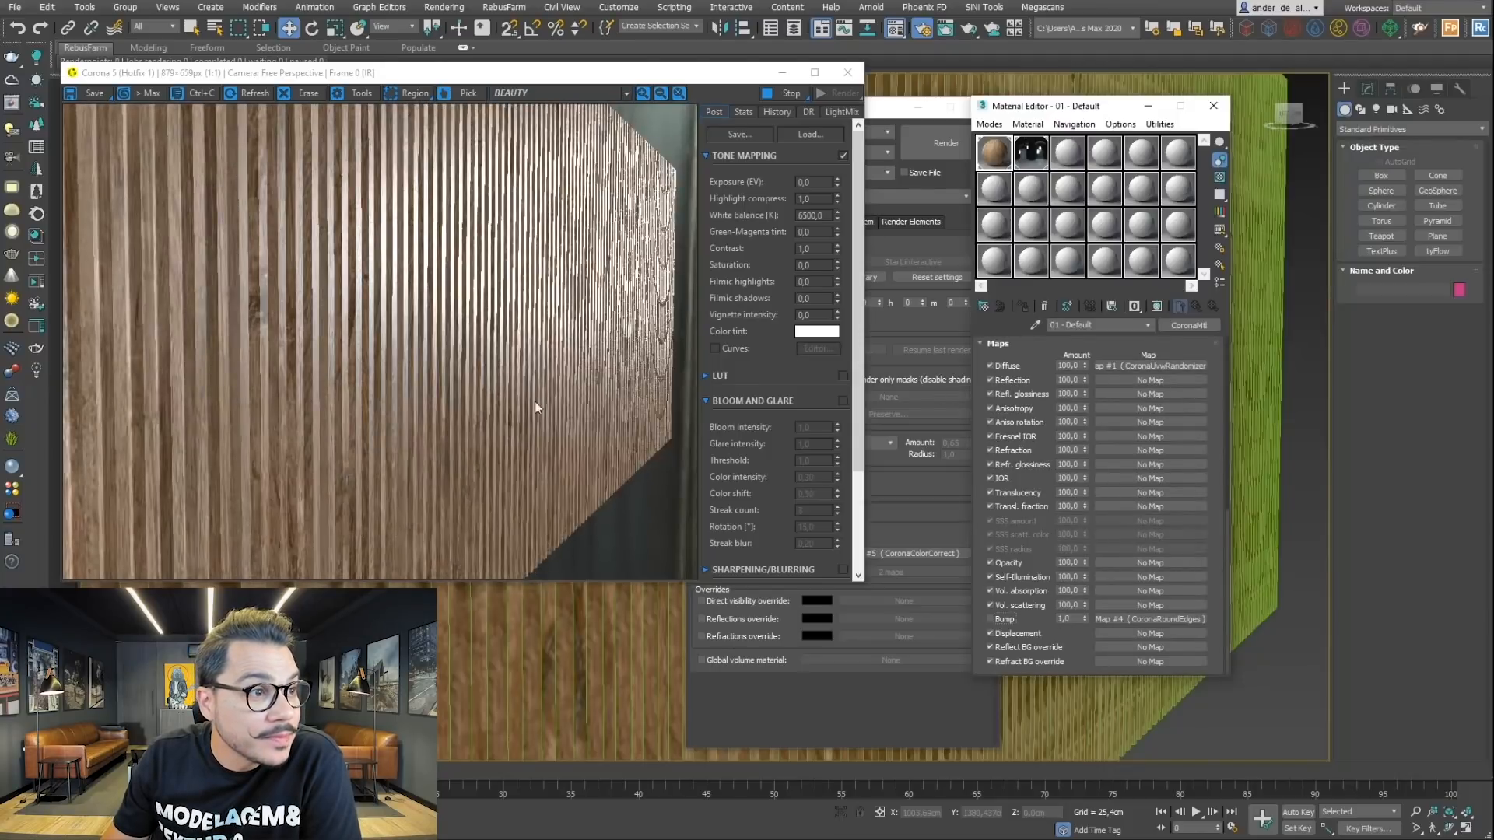
pyautogui.scroll(1, 234, 255)
pyautogui.scroll(-1, 361, 300)
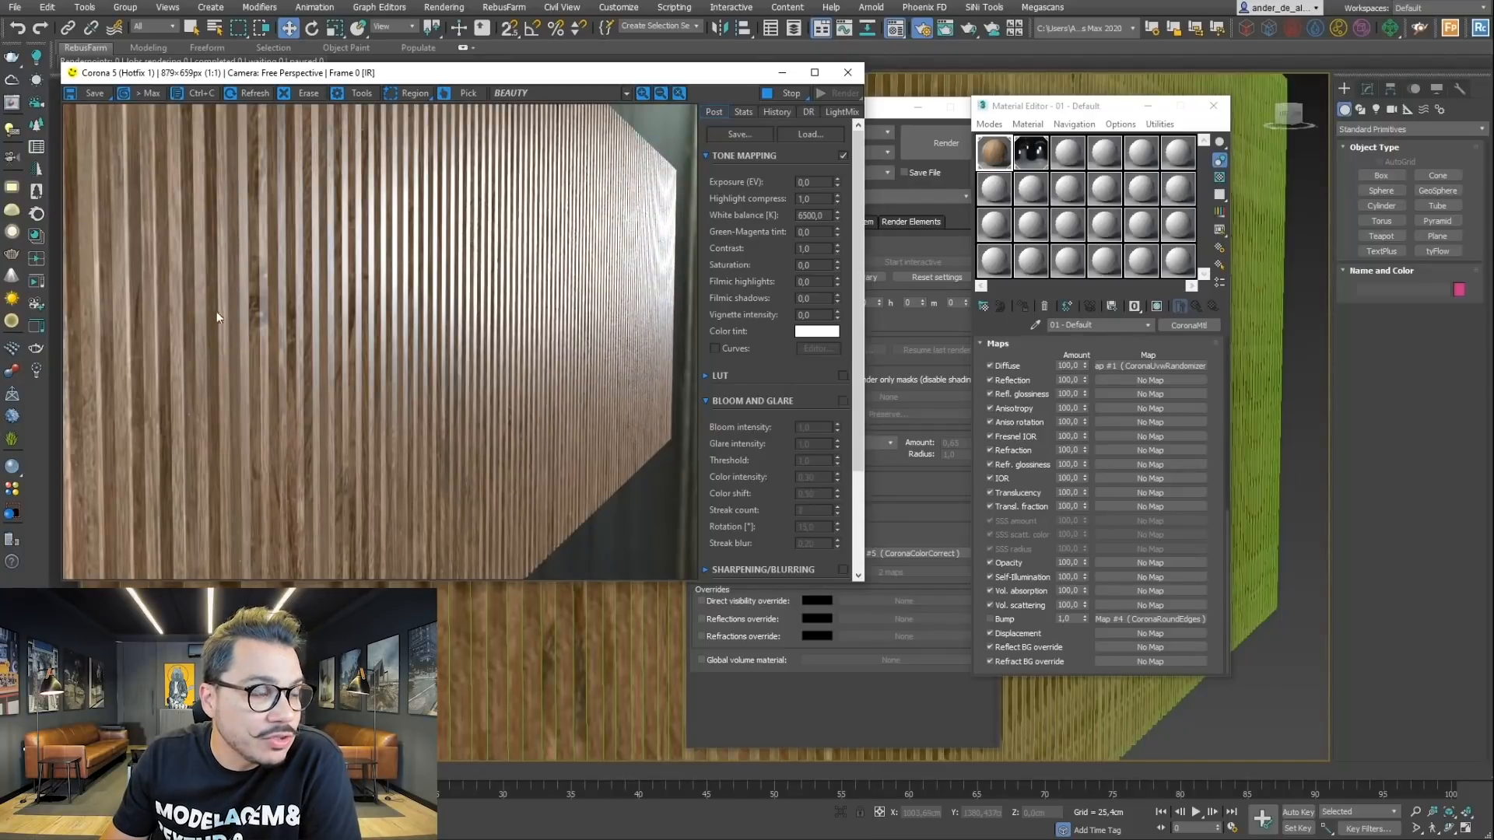
pyautogui.scroll(1, 221, 313)
pyautogui.scroll(-1, 264, 335)
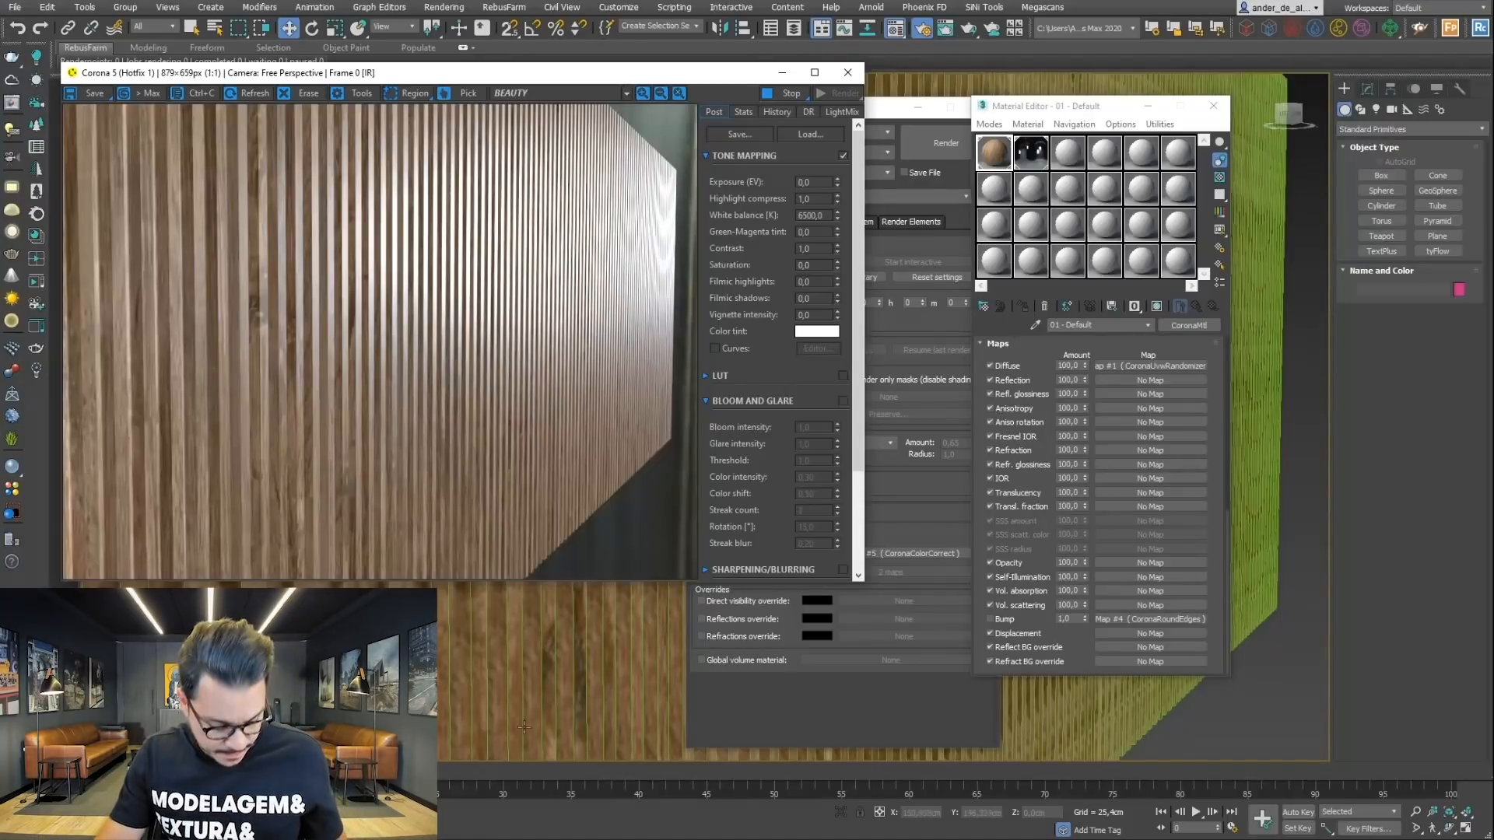
pyautogui.keyDown('alt'); pyautogui.moveTo(523, 726); pyautogui.dragTo(544, 722, button='middle'); pyautogui.keyUp('alt')
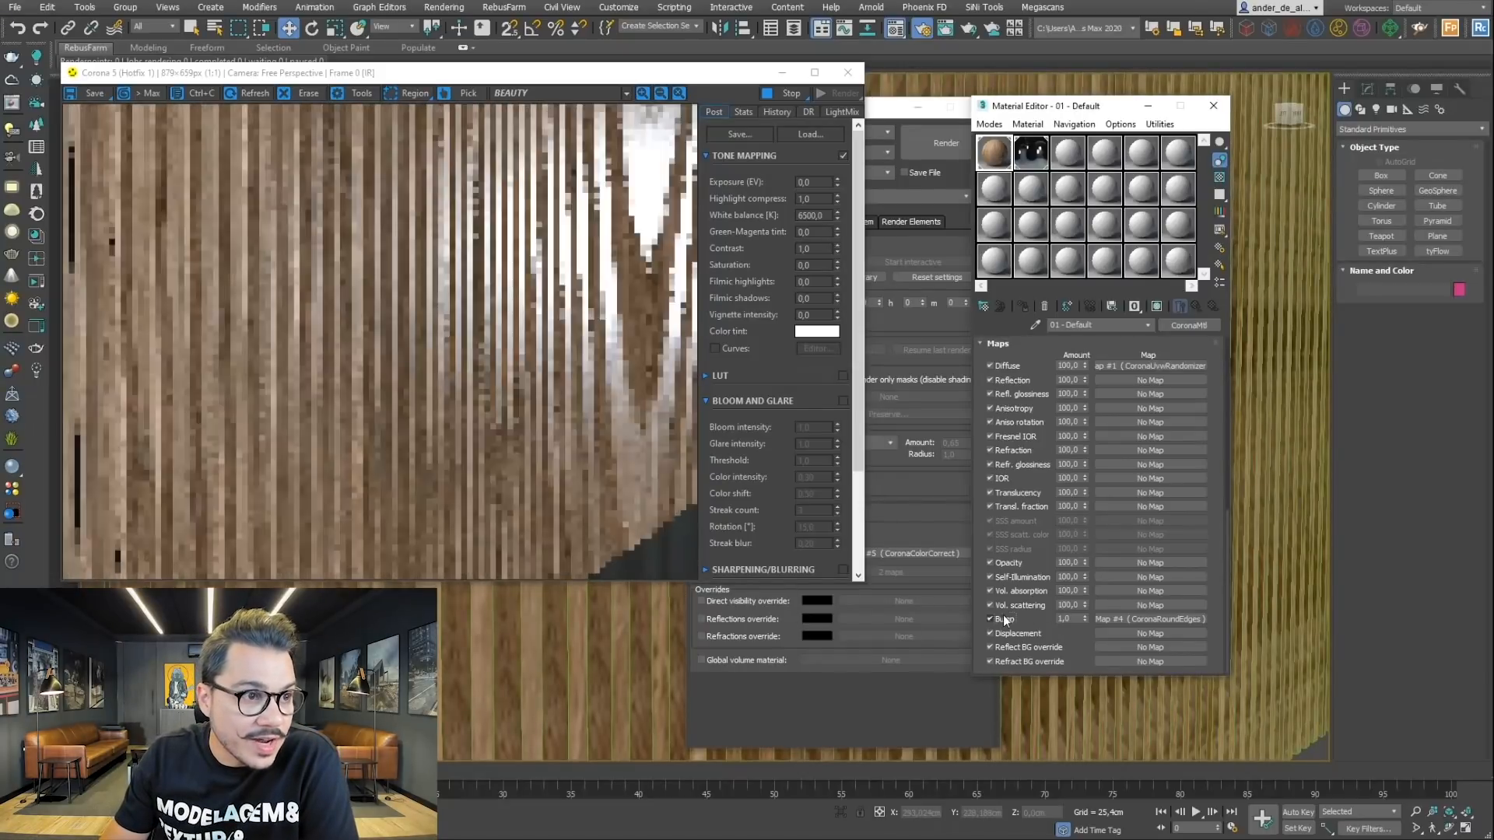
# Step: Try a CoronaRoundEdges radius of 0.2 cm in the wood material's Bump map
pyautogui.click(1156, 619)
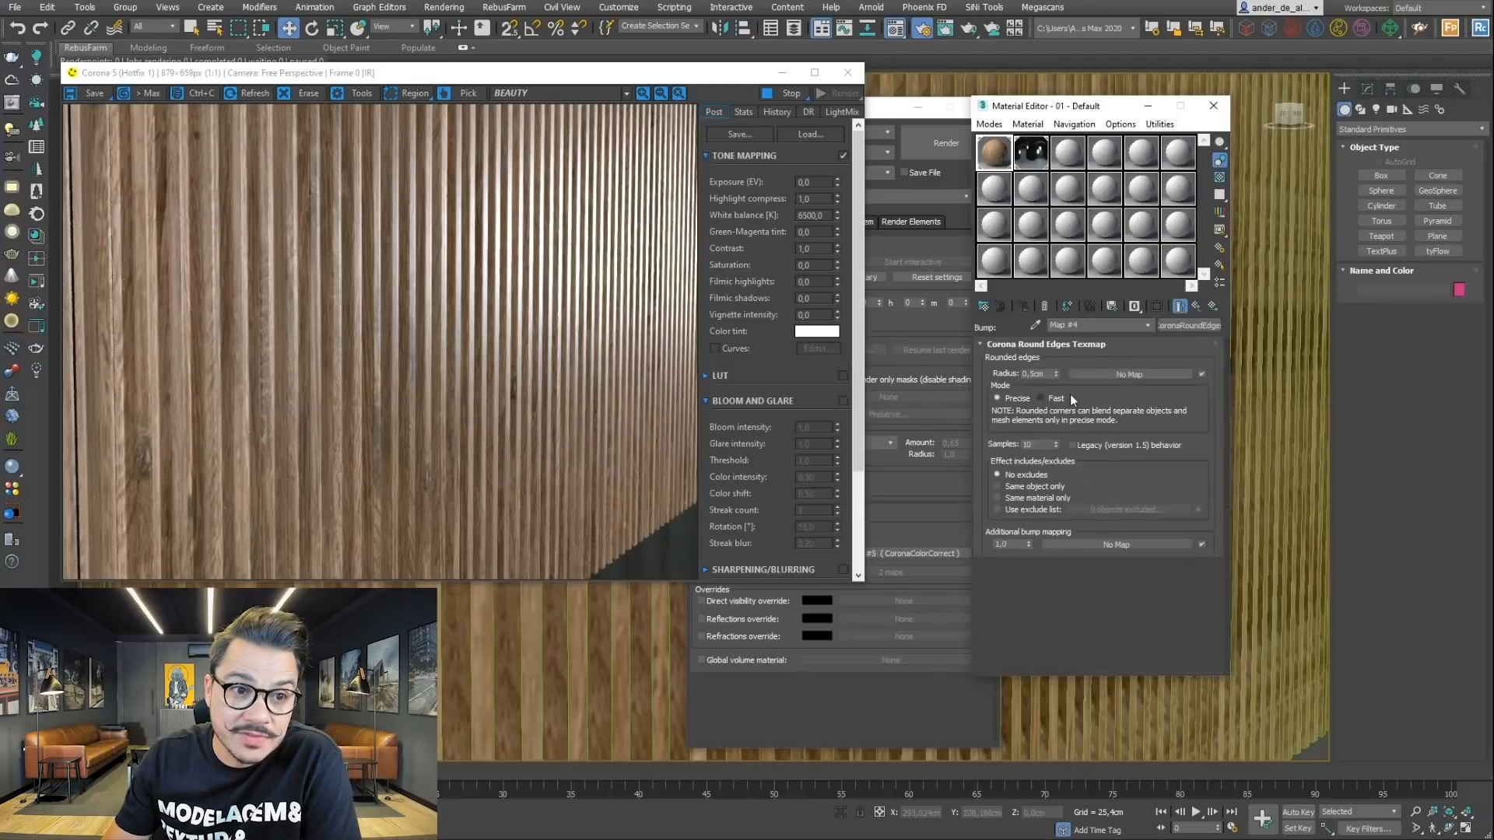
pyautogui.doubleClick(1038, 373)
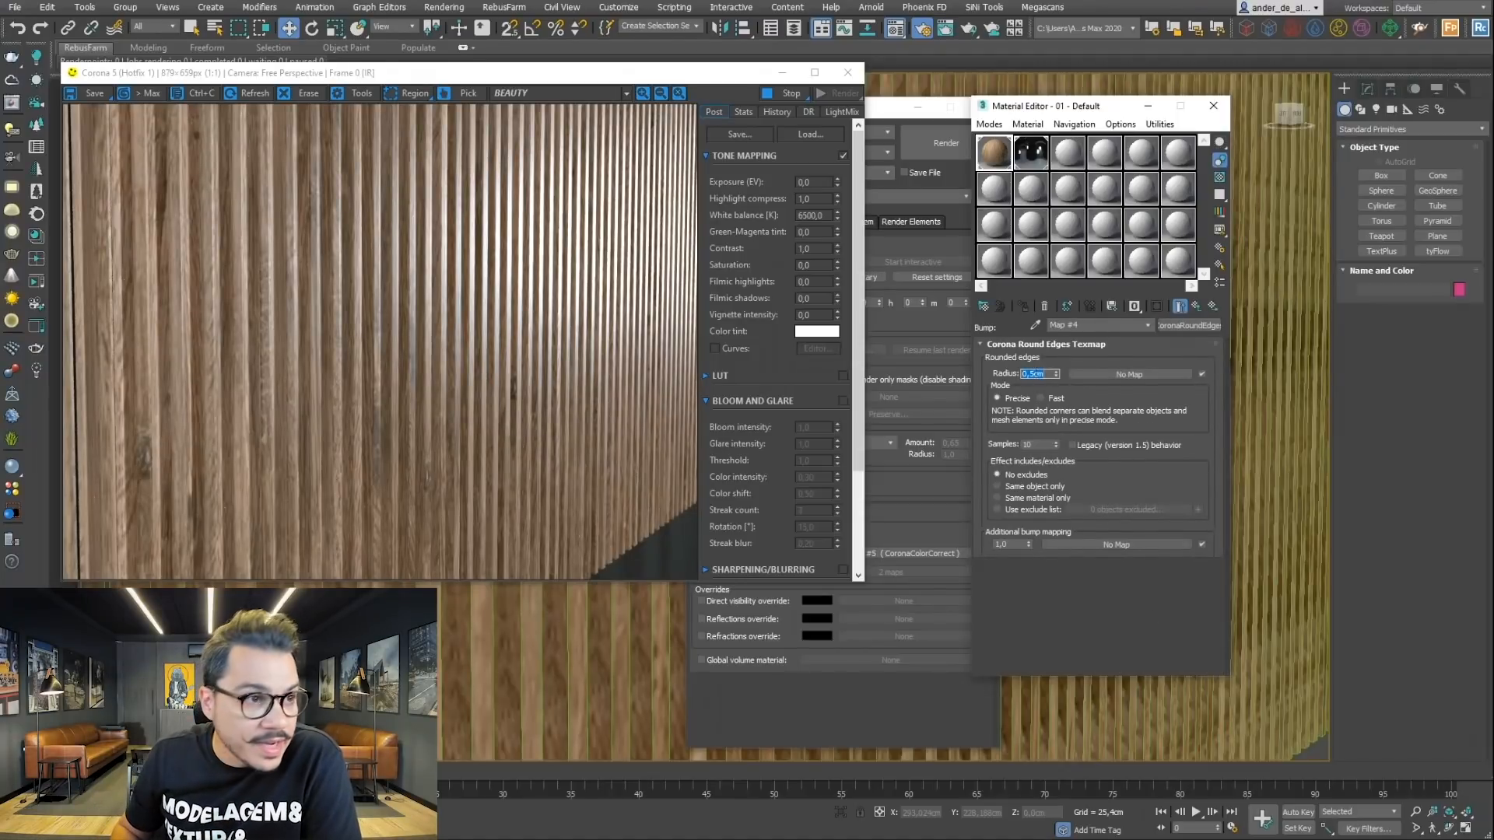
pyautogui.write('0,2')
pyautogui.press('Return')
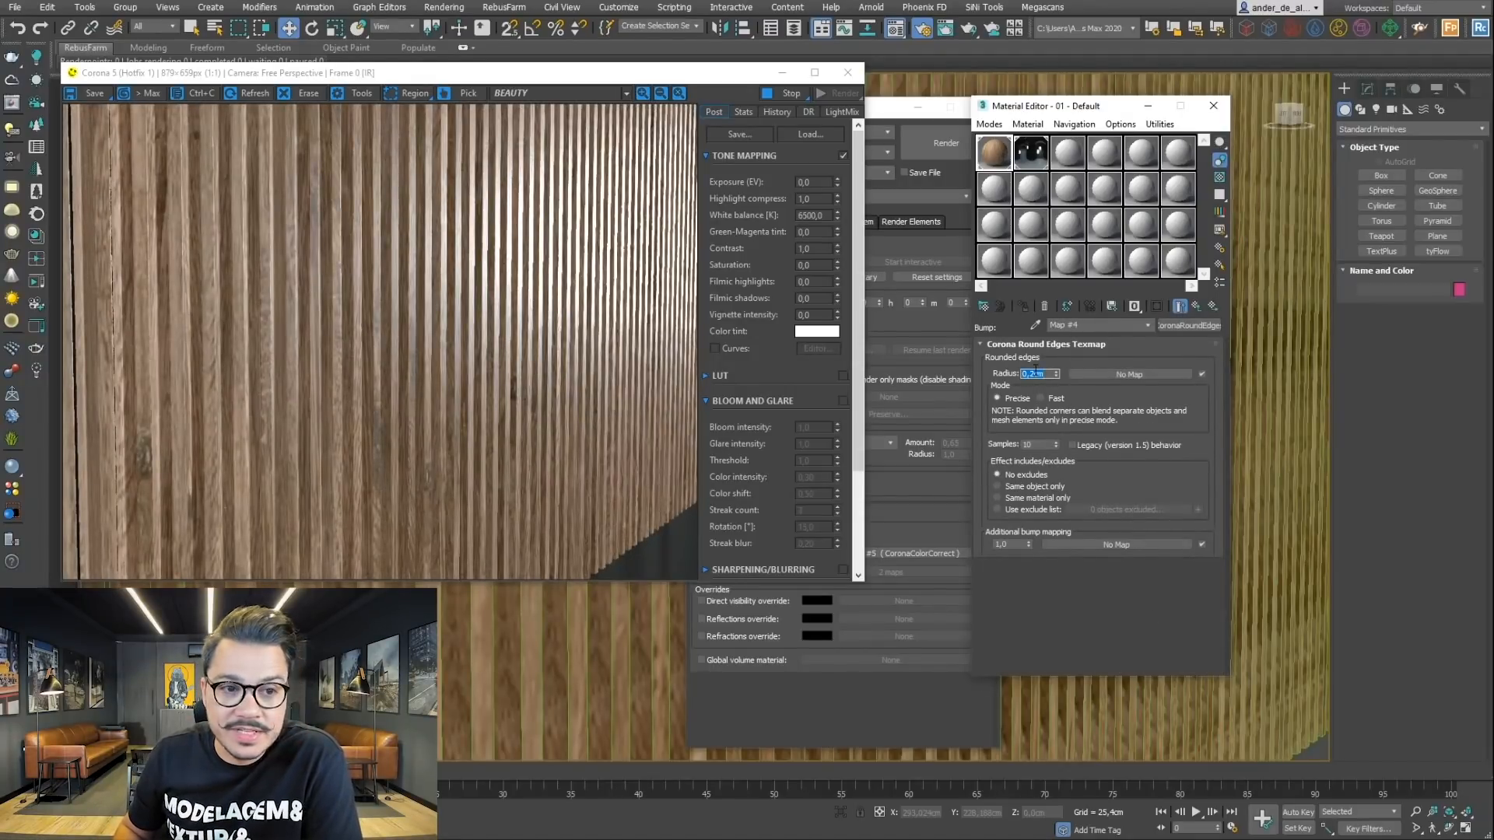
# Step: Try a CoronaRoundEdges radius of 2 cm and examine the slats' edges from another angle in the interactive render
pyautogui.write('2')
pyautogui.press('Return')
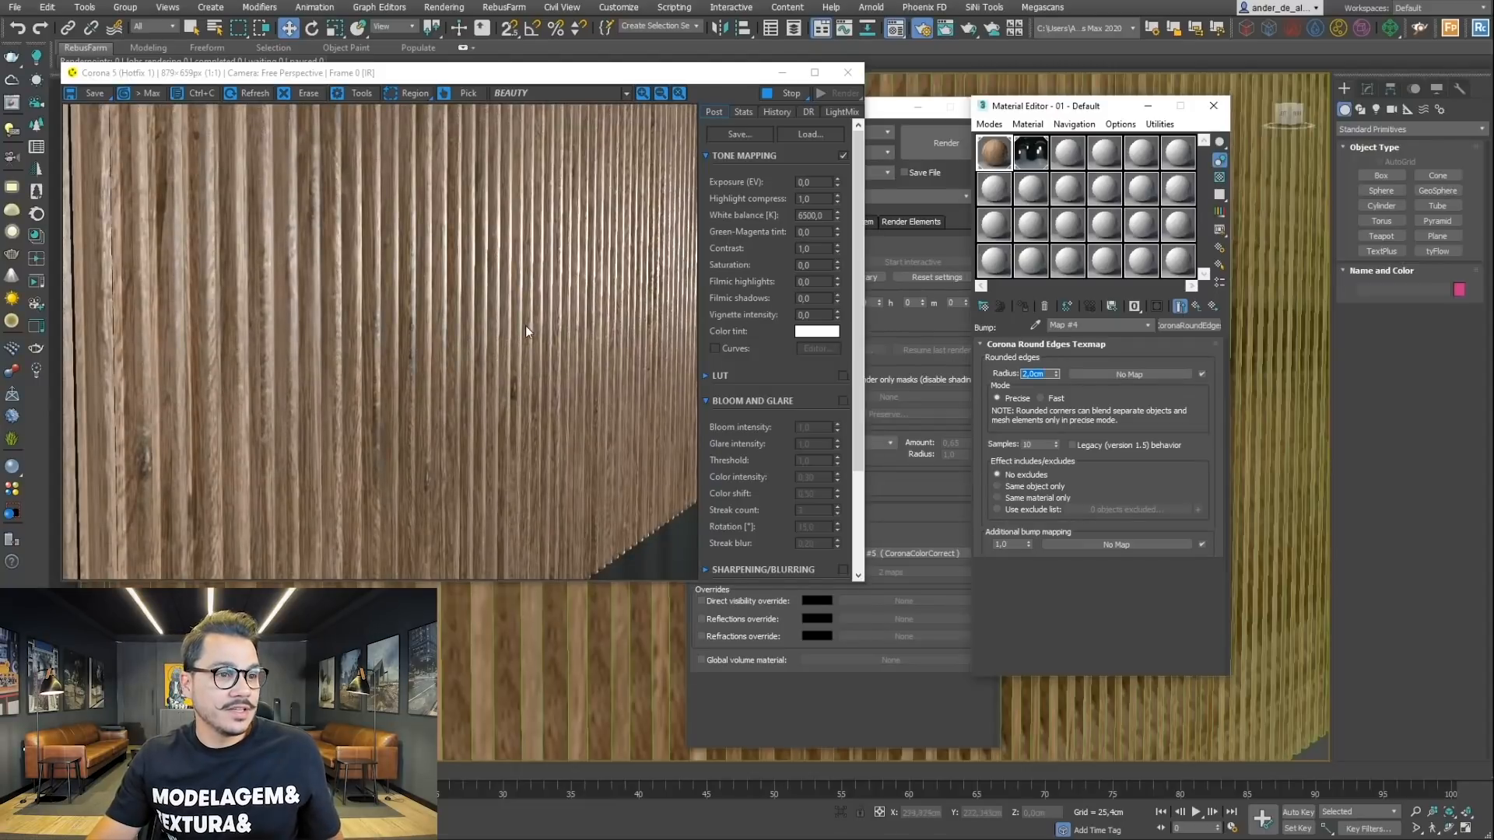
pyautogui.scroll(2, 534, 333)
pyautogui.scroll(-2, 469, 312)
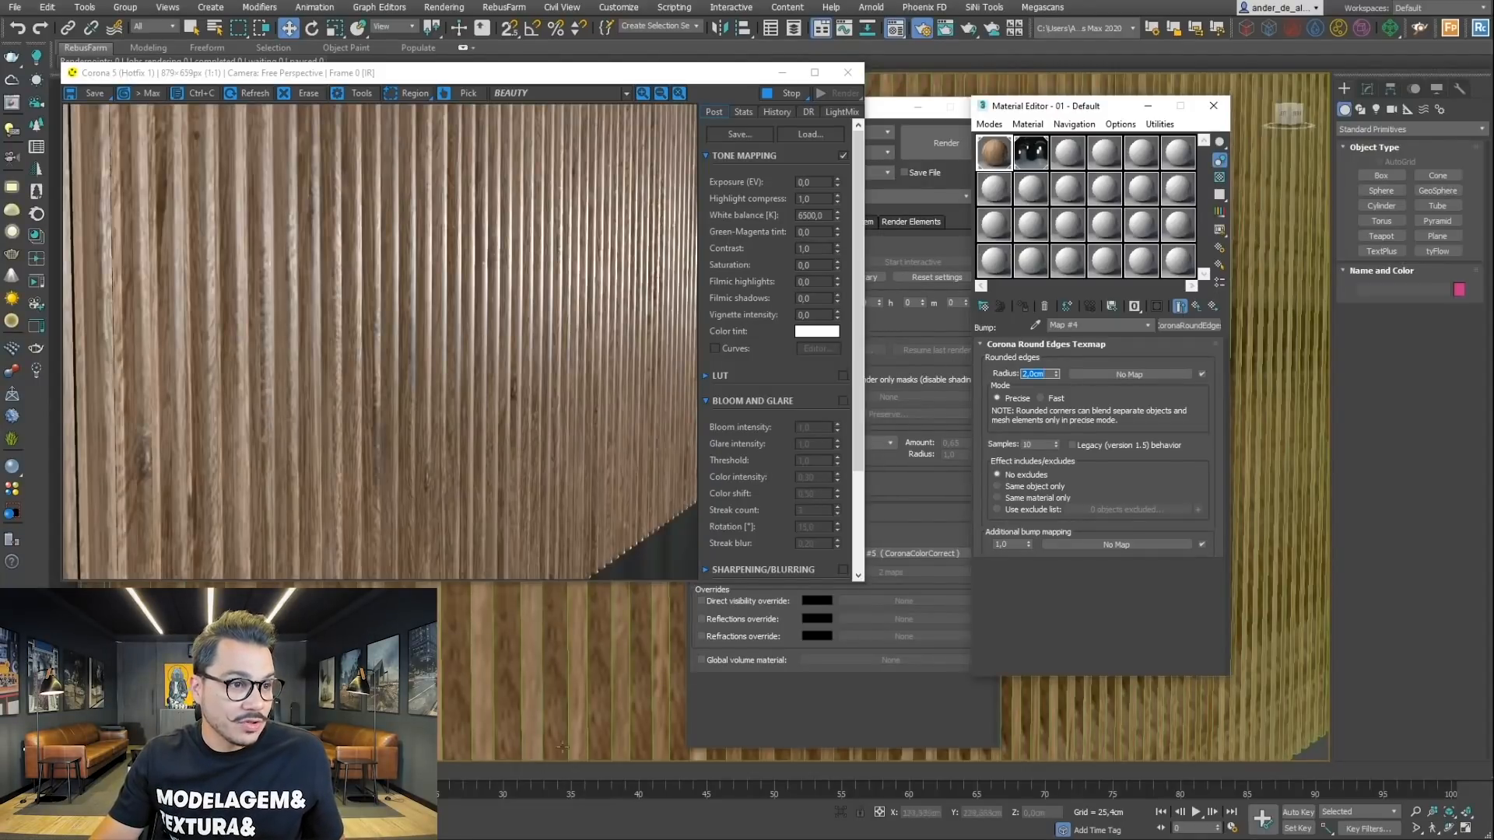
pyautogui.keyDown('alt'); pyautogui.moveTo(492, 697); pyautogui.dragTo(551, 658, button='middle'); pyautogui.keyUp('alt')
pyautogui.scroll(3, 551, 657)
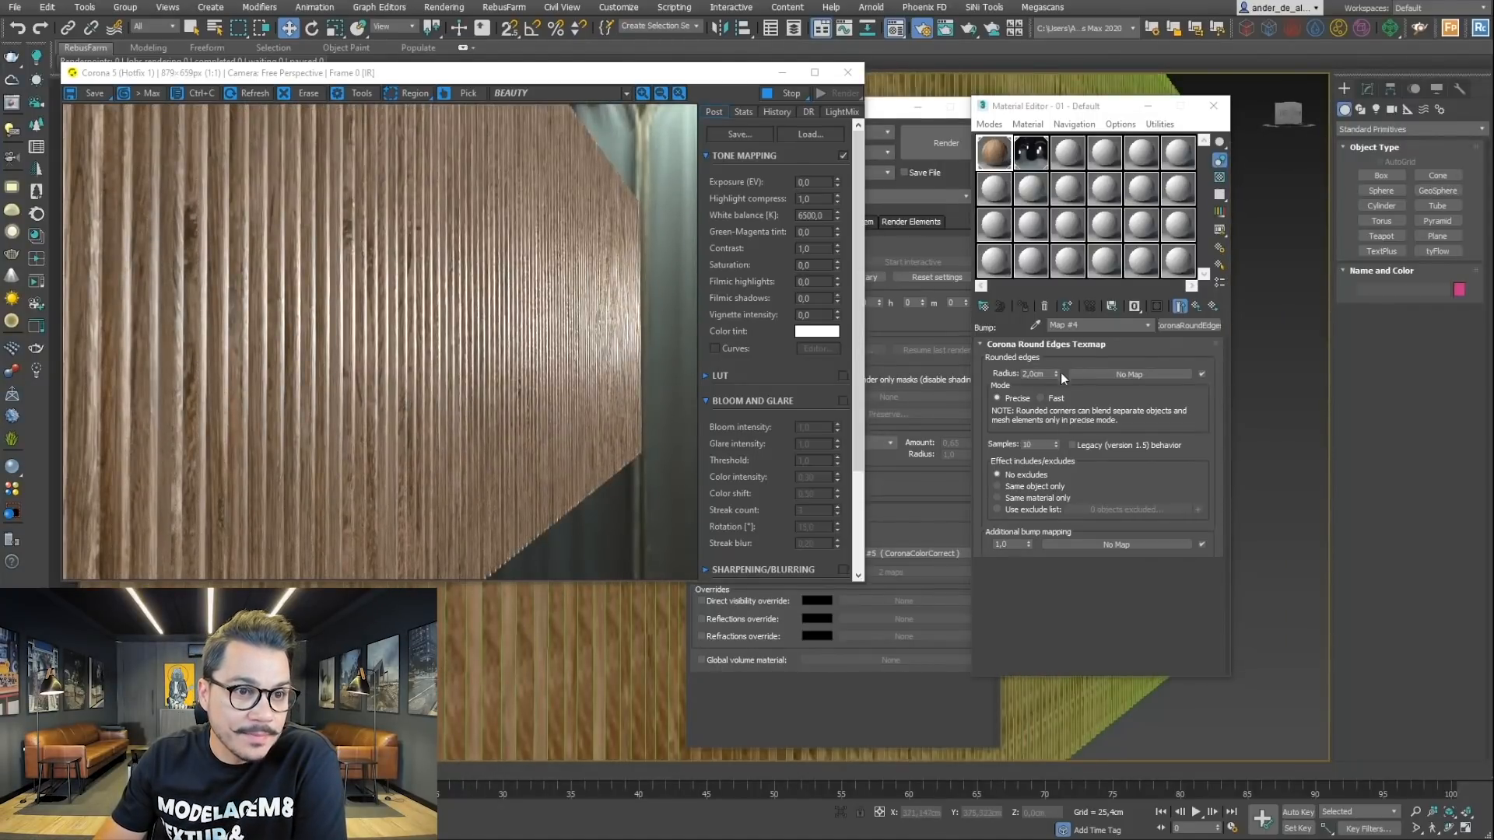
# Step: Set the CoronaRoundEdges radius to 0.3 cm and check the slats in the interactive render
pyautogui.doubleClick(1038, 374)
pyautogui.write('0')
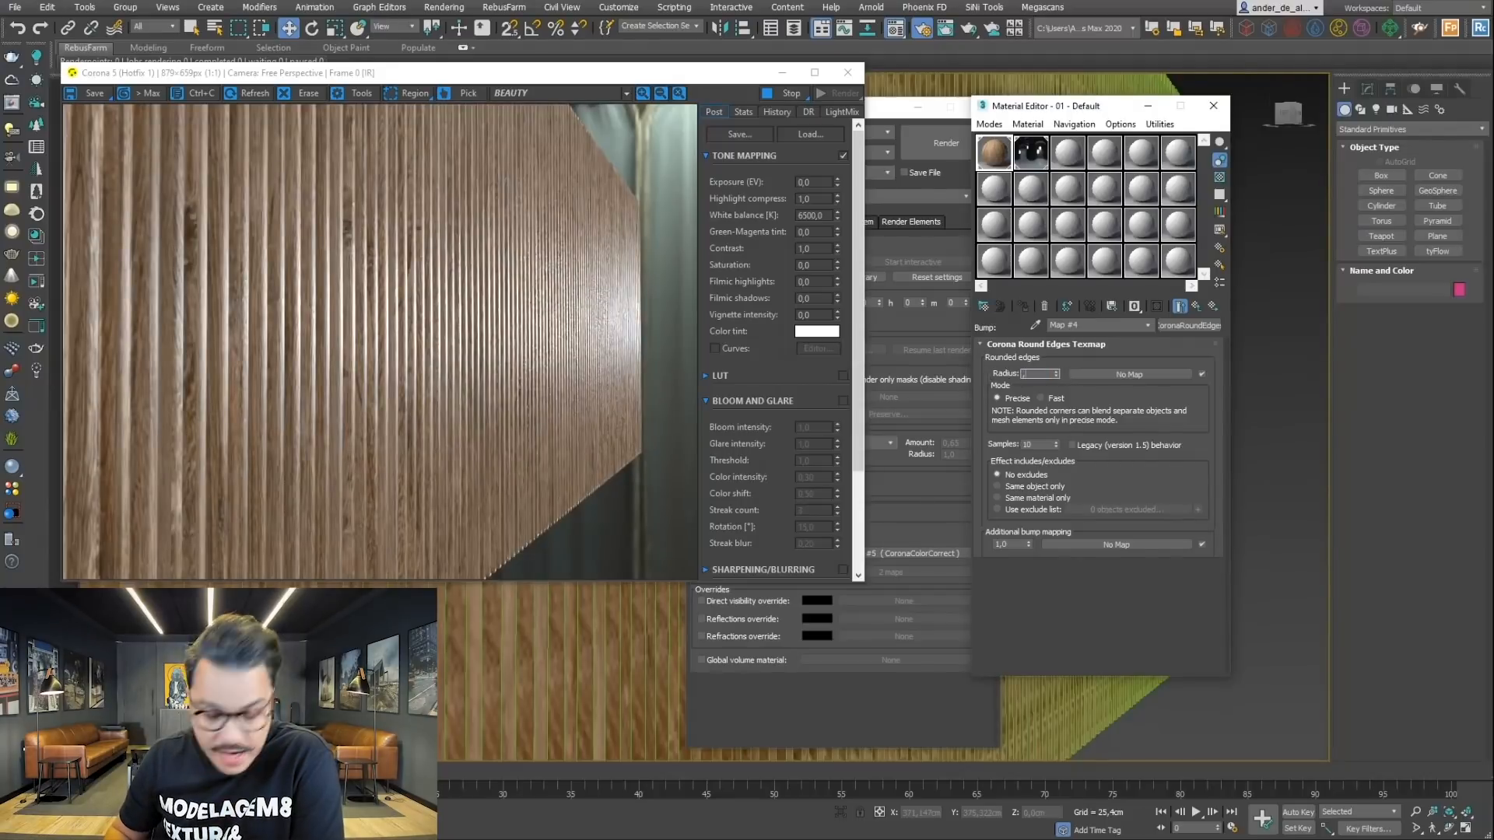
pyautogui.press('Return')
pyautogui.write(',3')
pyautogui.press('Return')
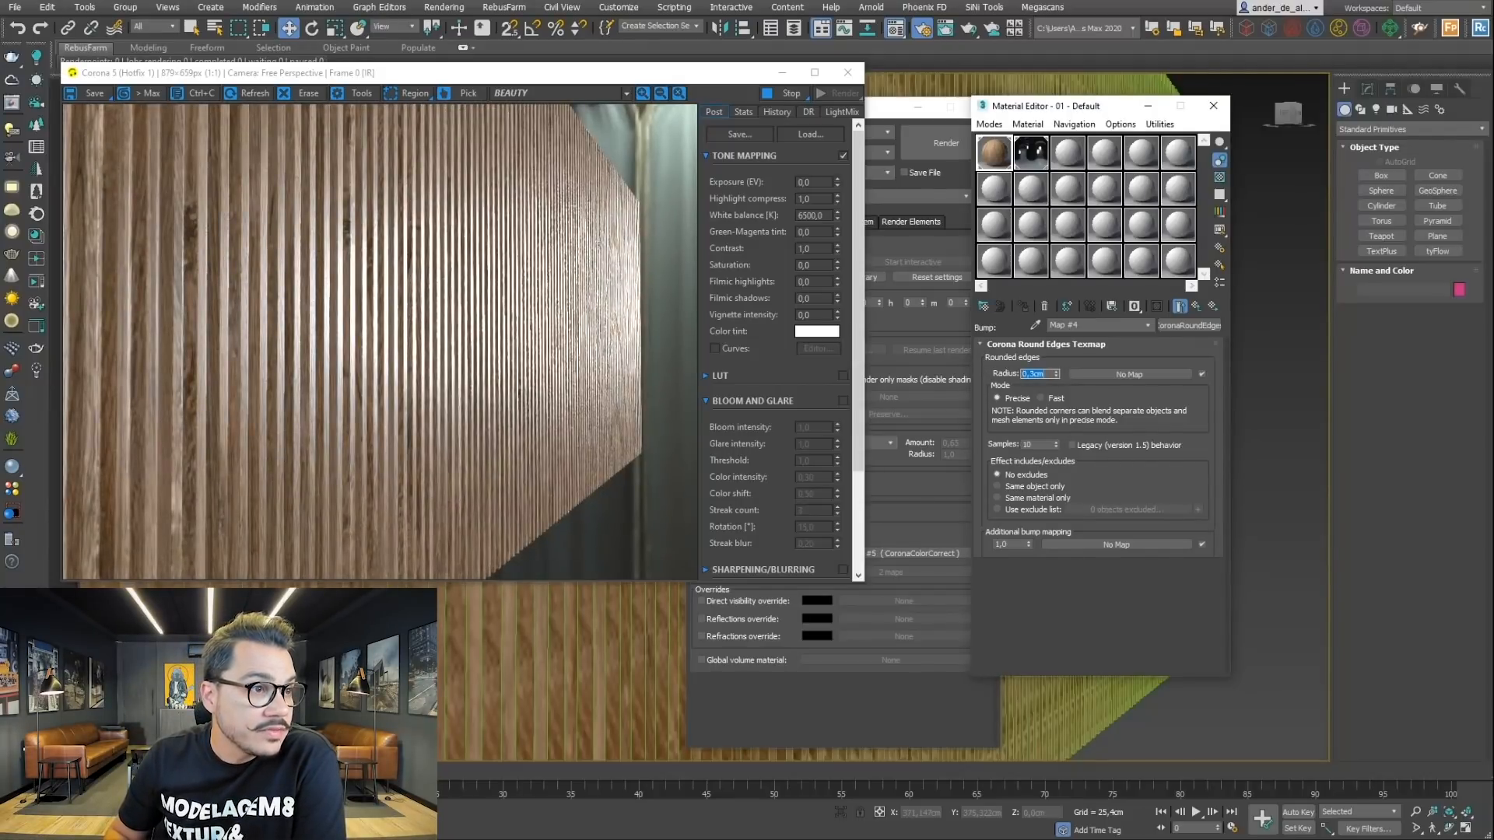
pyautogui.click(280, 329)
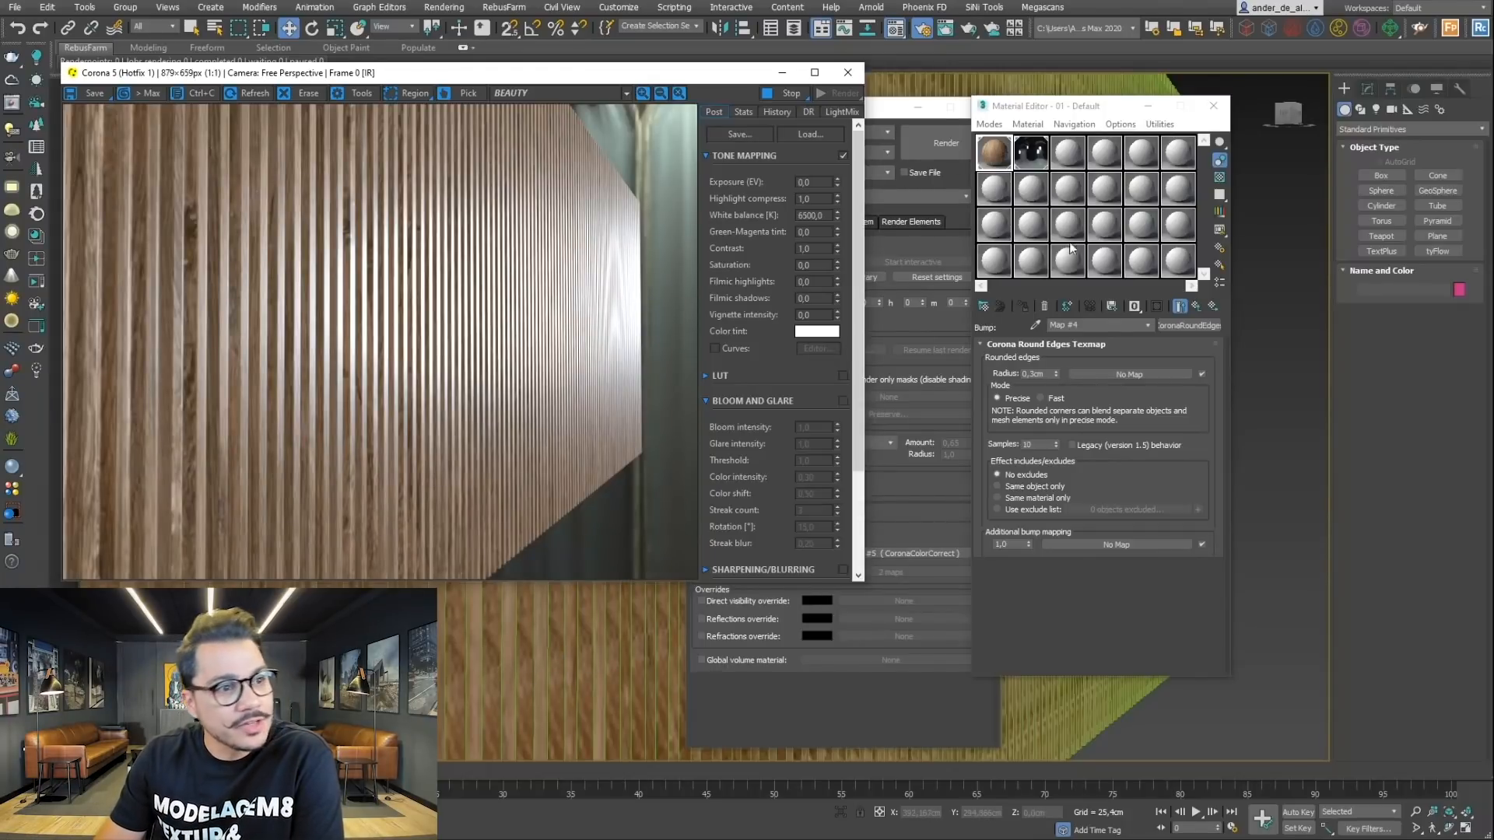
# Step: Try a reflection level of 0.2 for the wood material, reduce it to 0.1 and check the slats in the interactive render
pyautogui.moveTo(492, 755); pyautogui.dragTo(629, 647, button='middle')
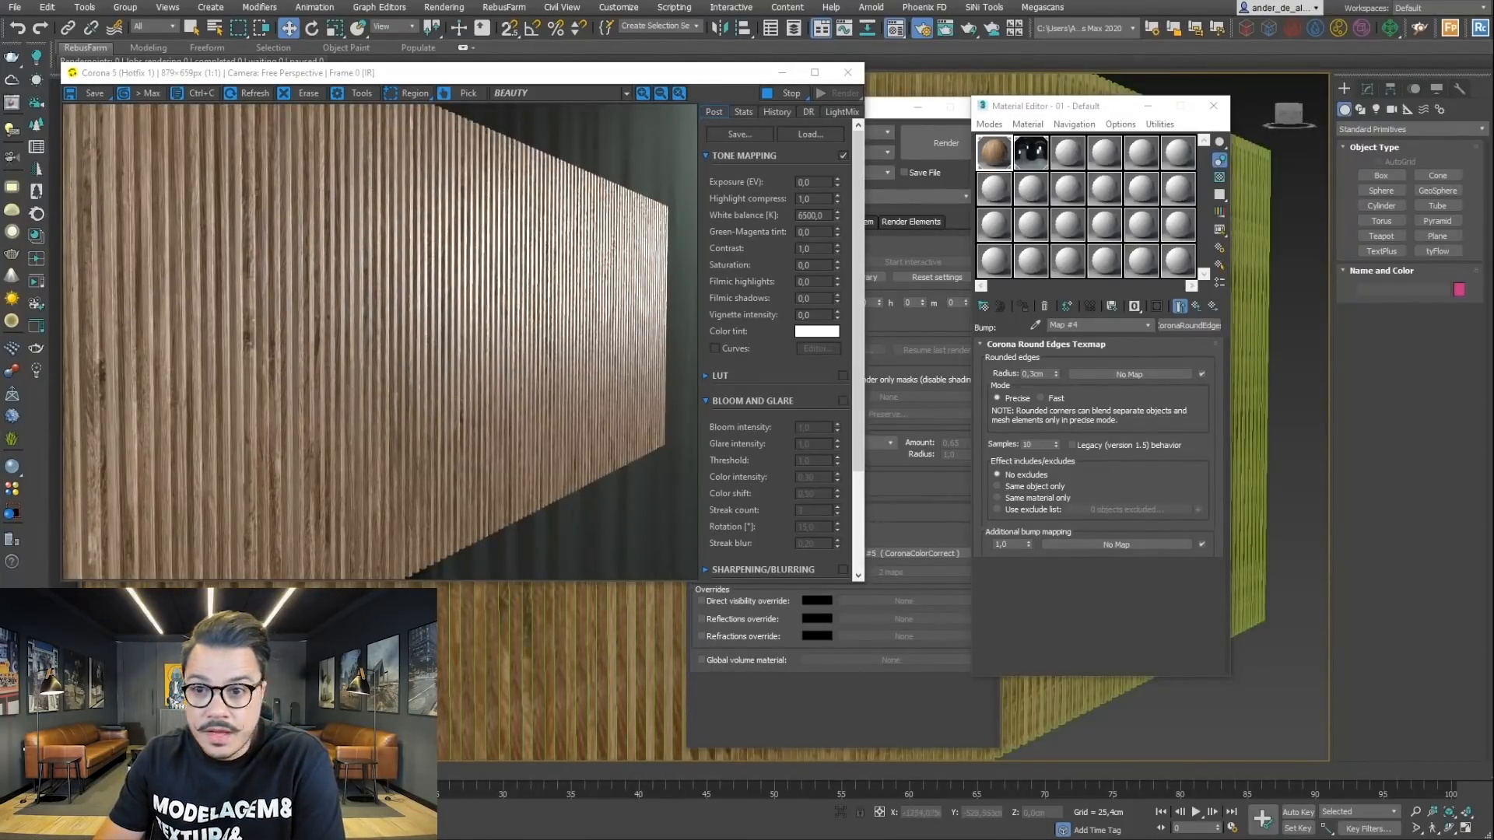
pyautogui.click(1197, 308)
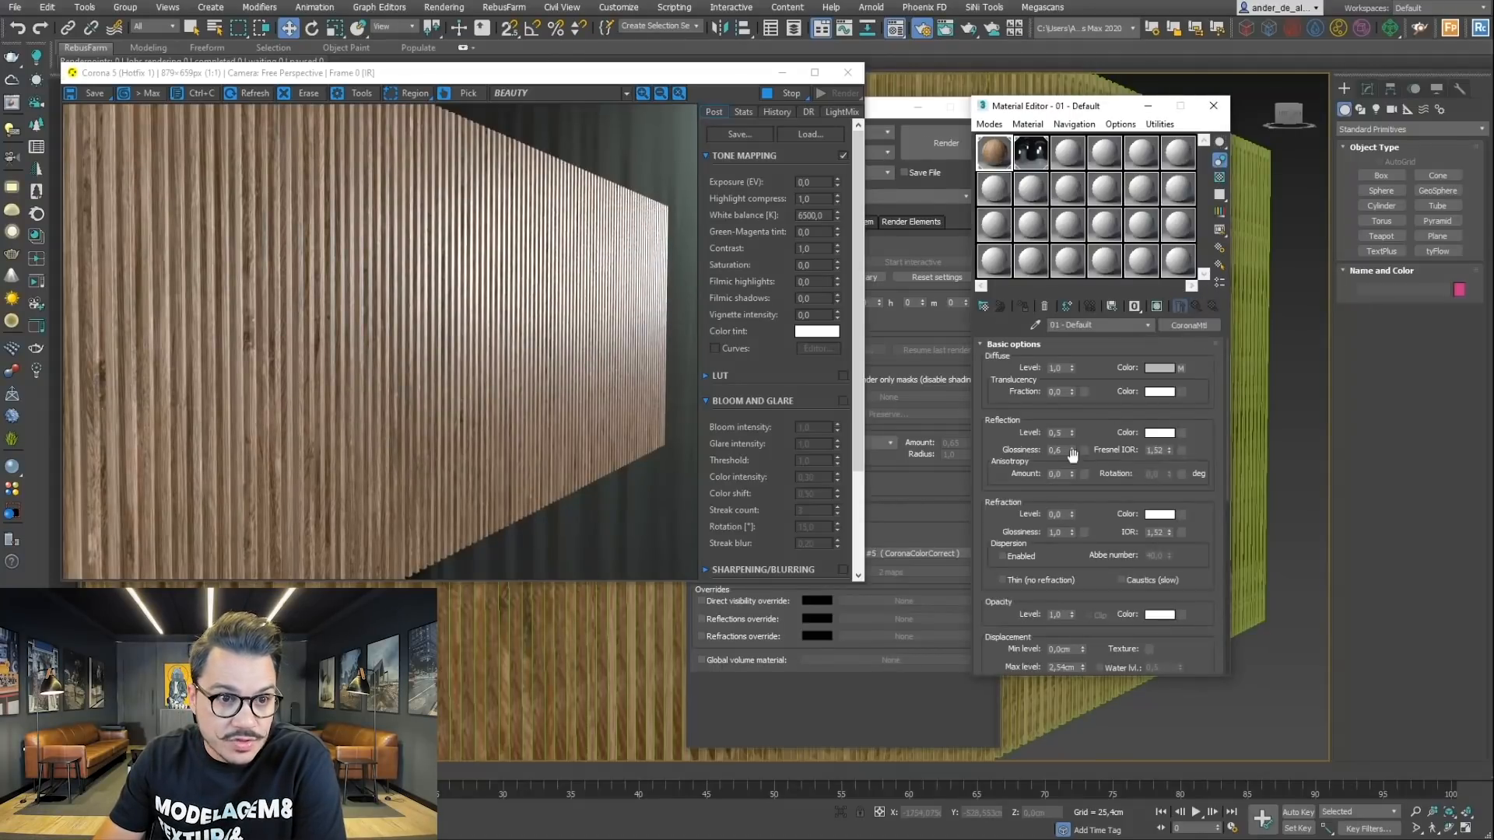
pyautogui.doubleClick(1055, 433)
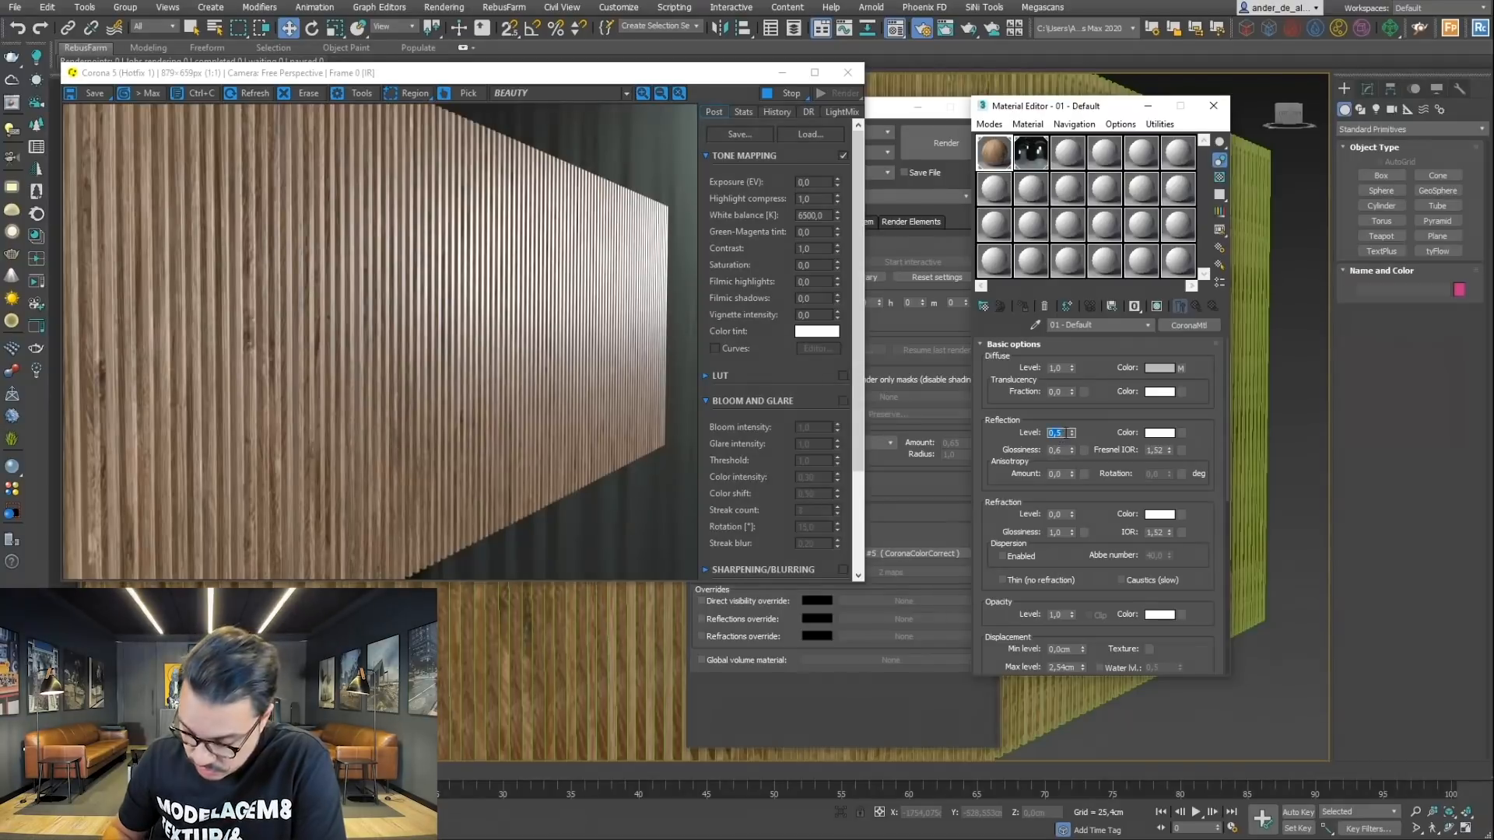
pyautogui.write('0,2')
pyautogui.press('Return')
pyautogui.write('0,1')
pyautogui.press('Return')
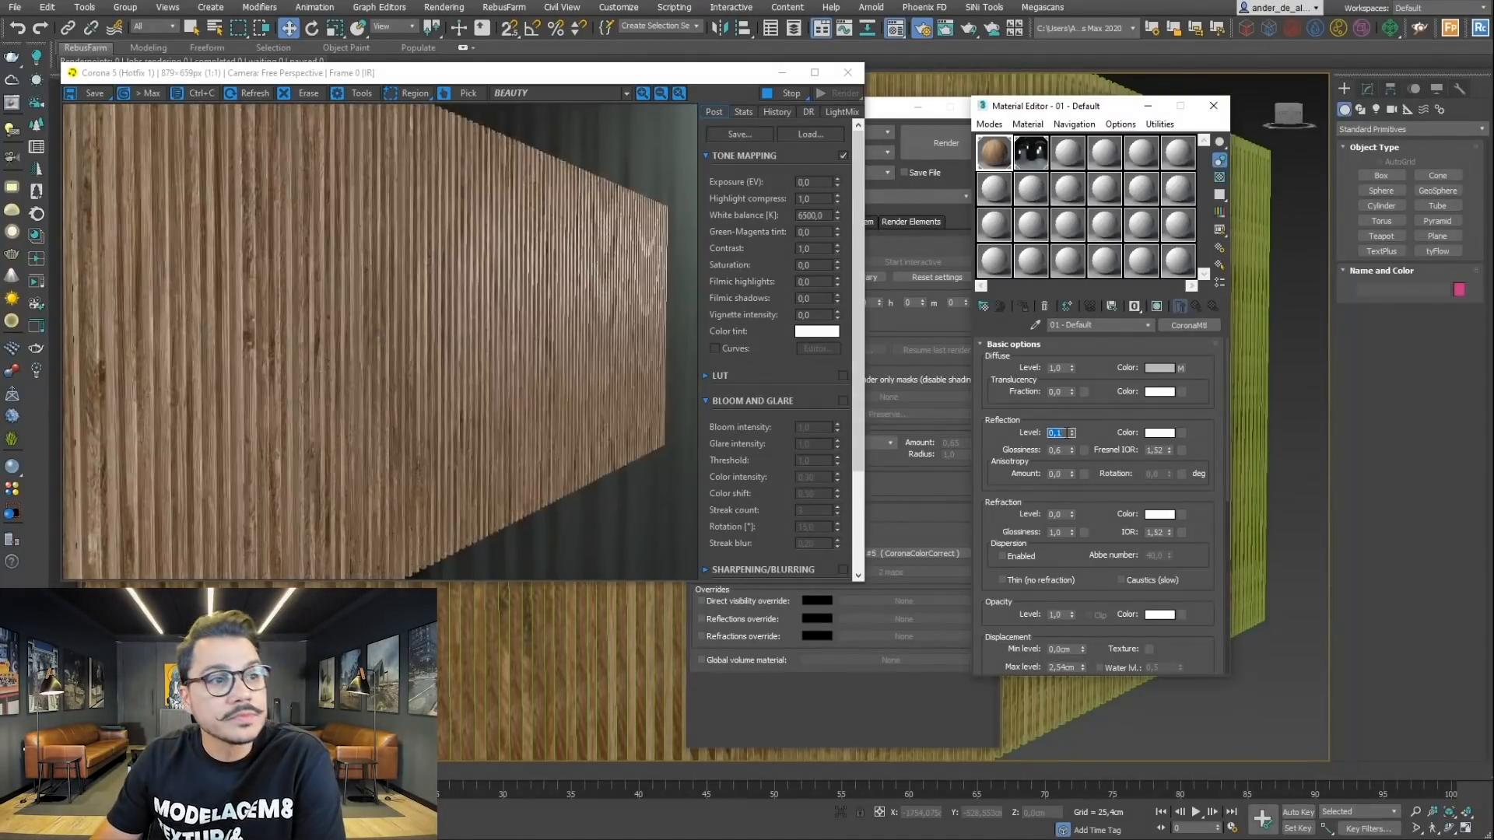
pyautogui.click(532, 489)
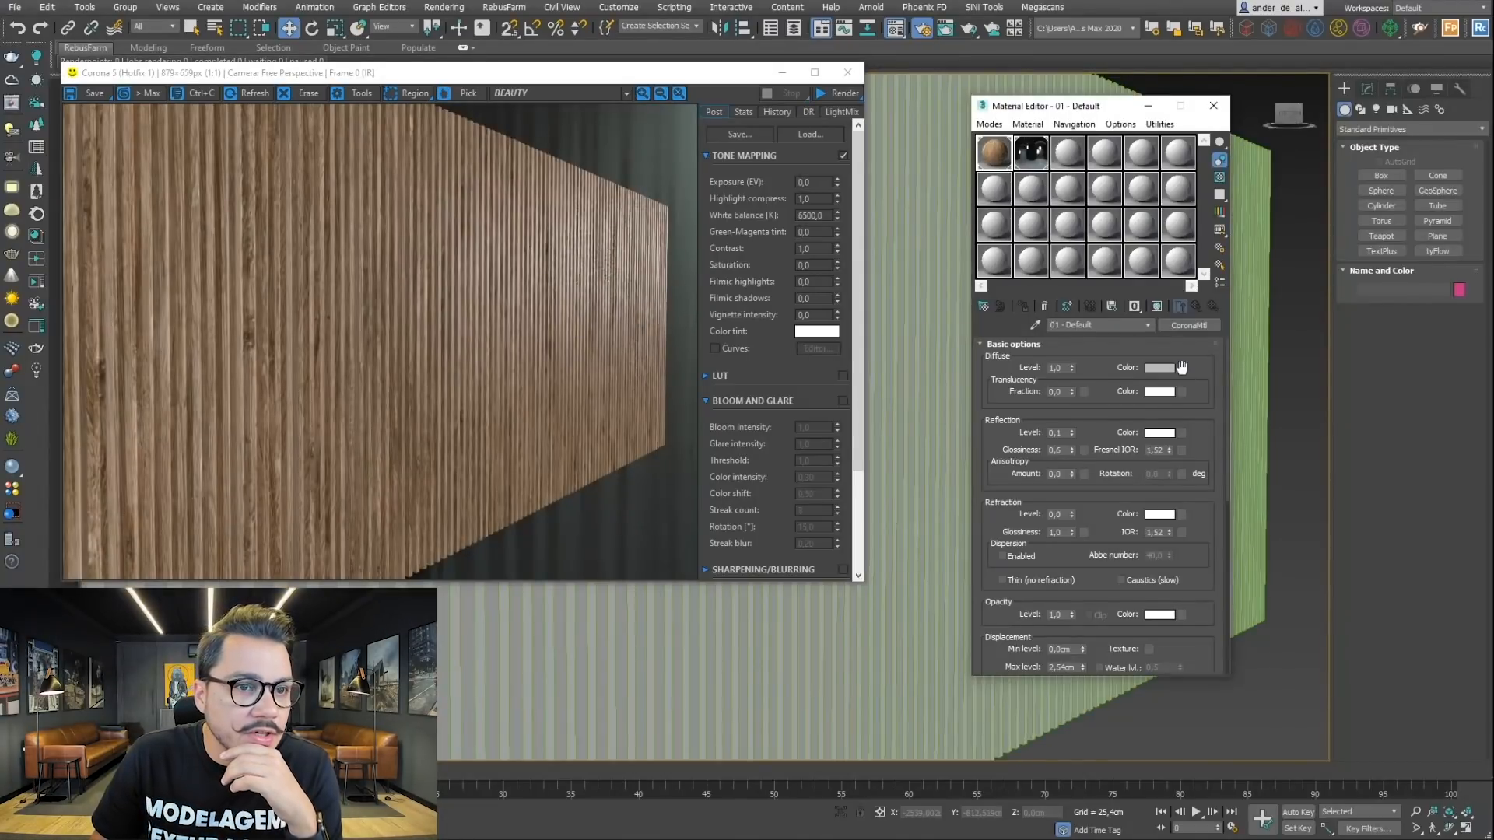
# Step: Replace the material's diffuse CoronaUvwRandomizer map with a CoronaMultiMap, keeping the old map as a sub-map
pyautogui.click(1181, 369)
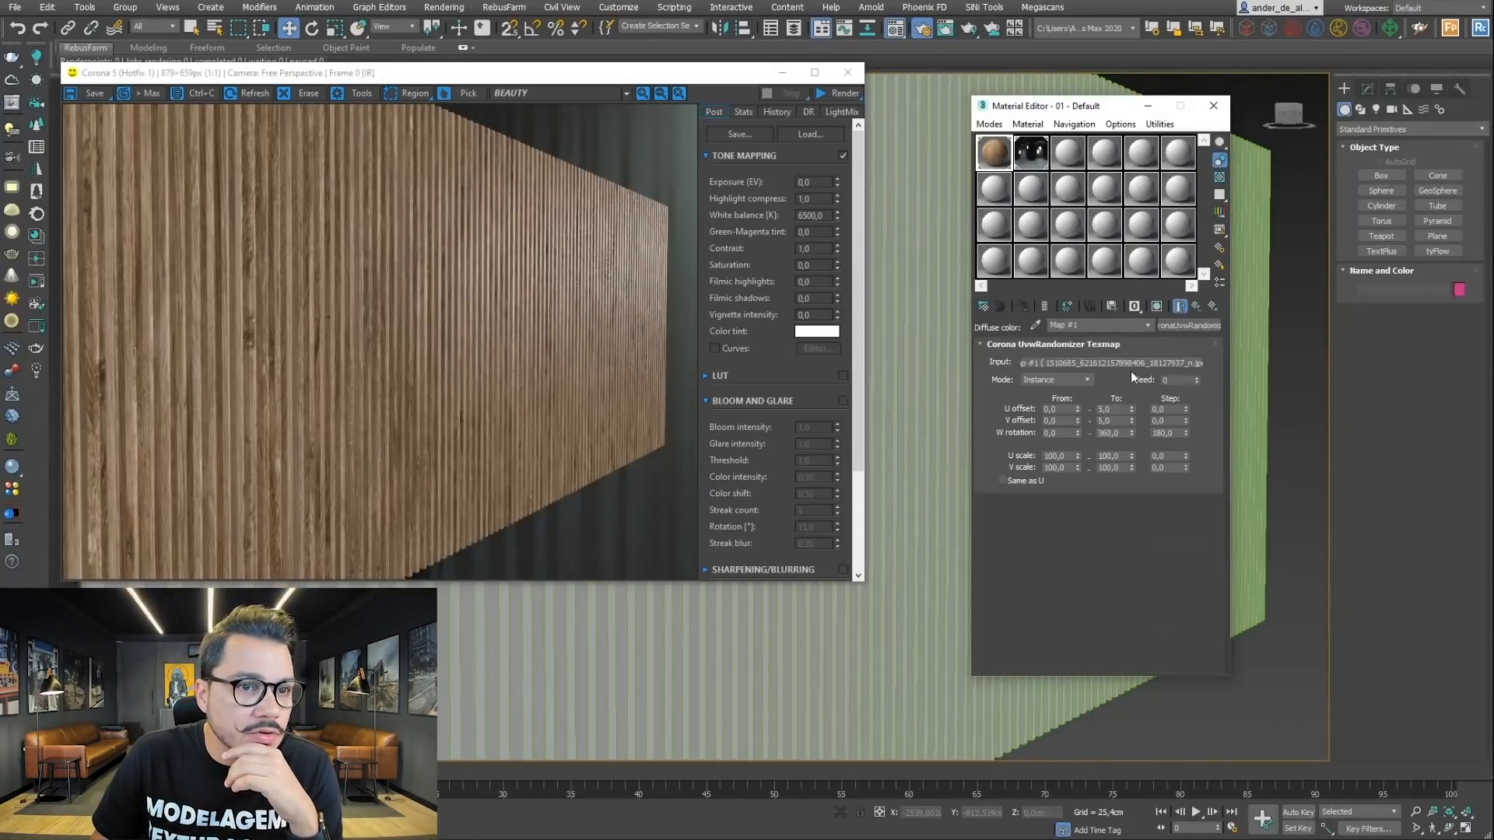
pyautogui.click(1183, 325)
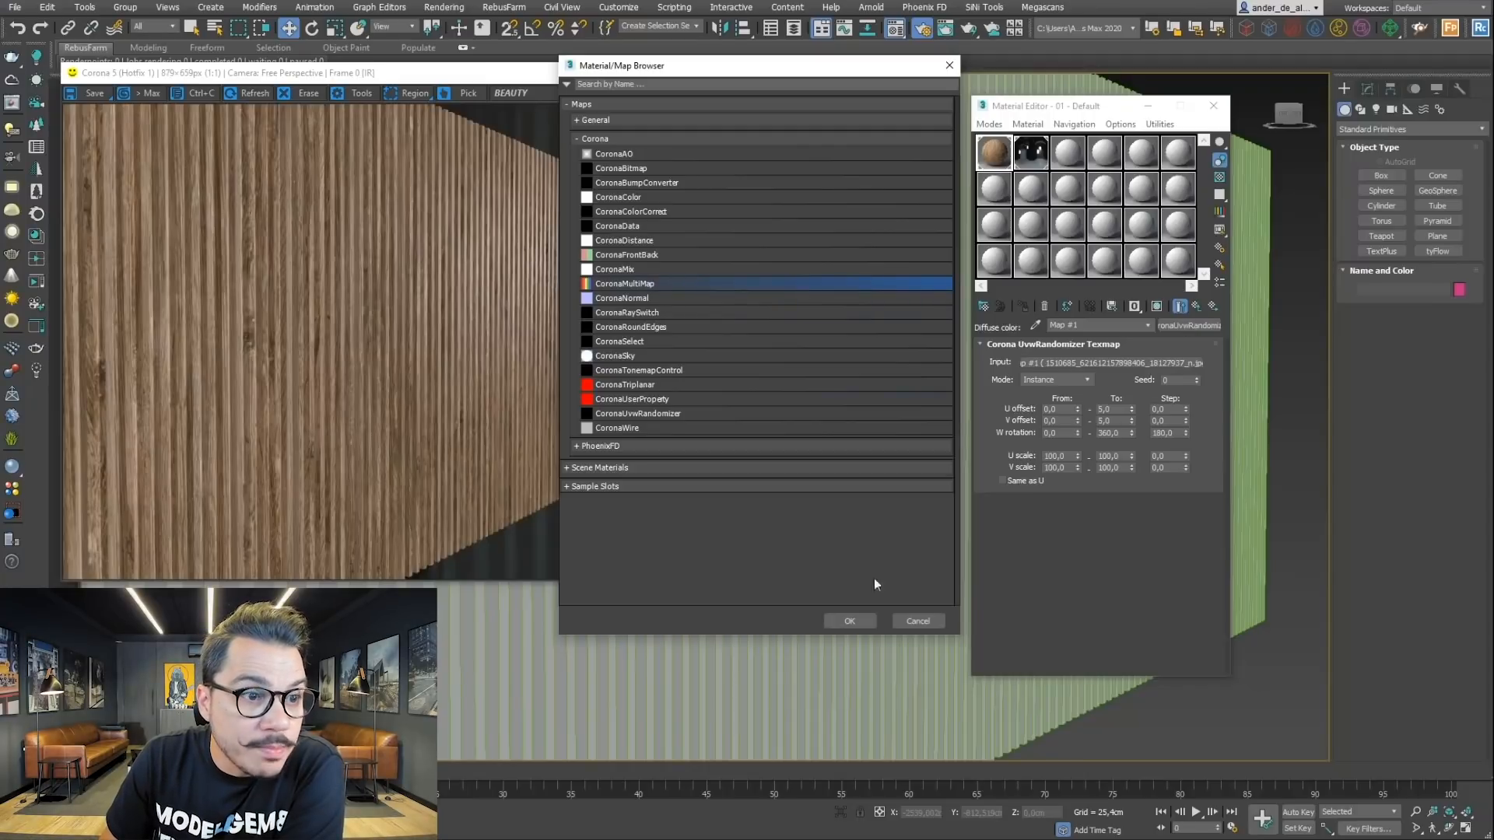
pyautogui.click(927, 624)
pyautogui.click(1188, 326)
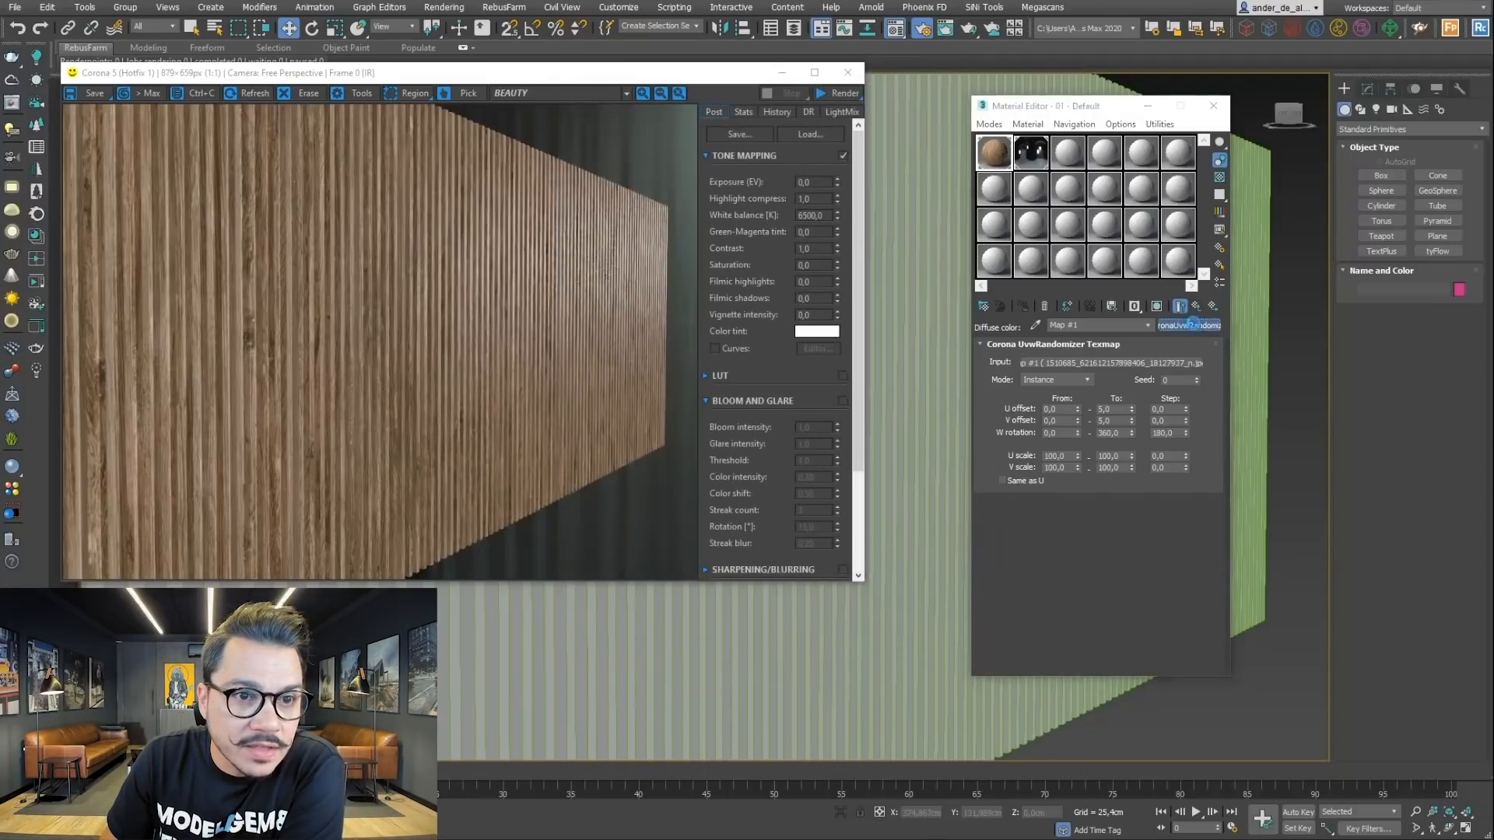
pyautogui.doubleClick(677, 282)
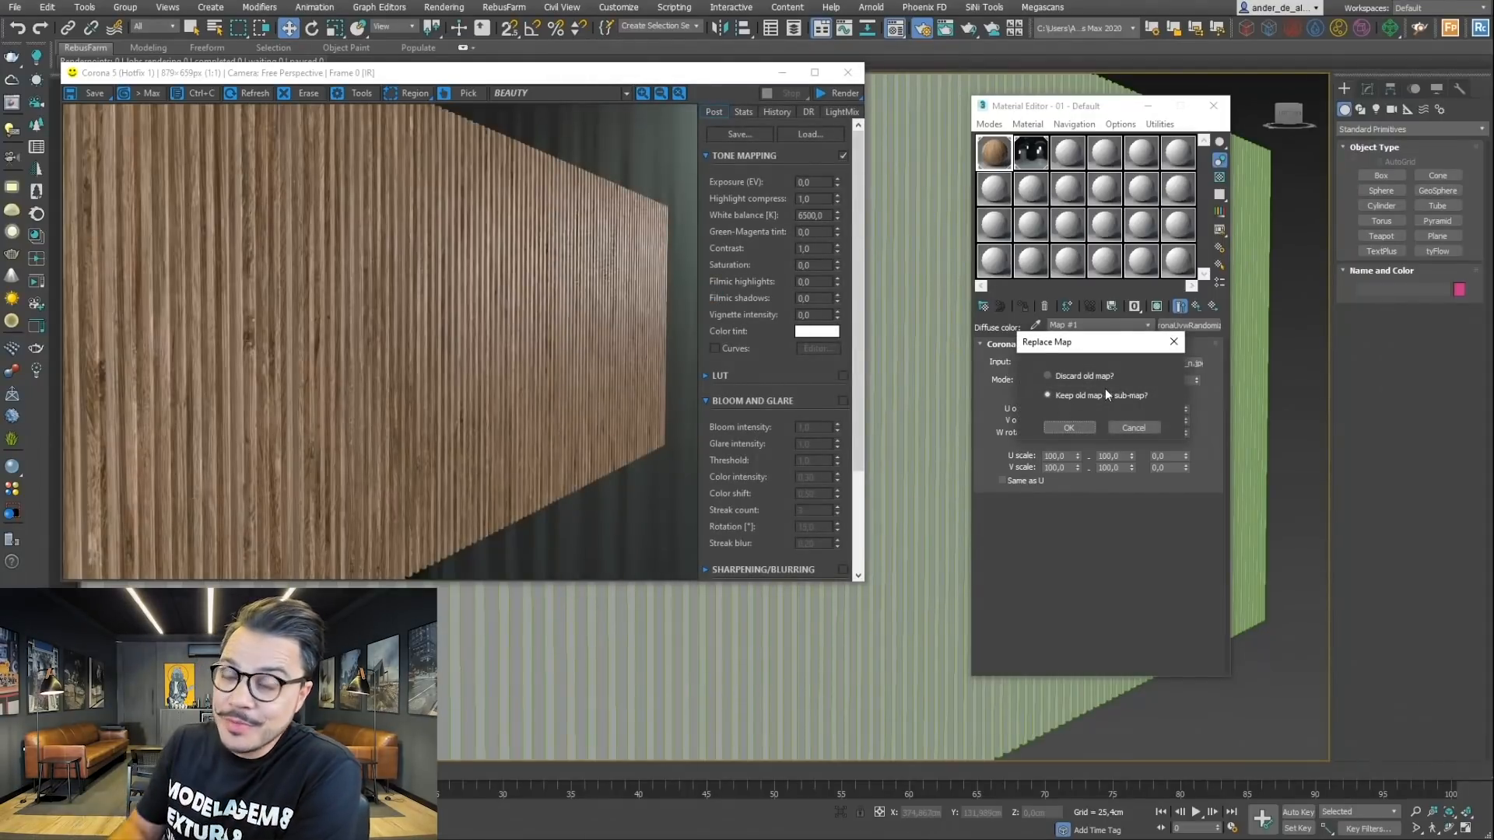
pyautogui.click(1083, 426)
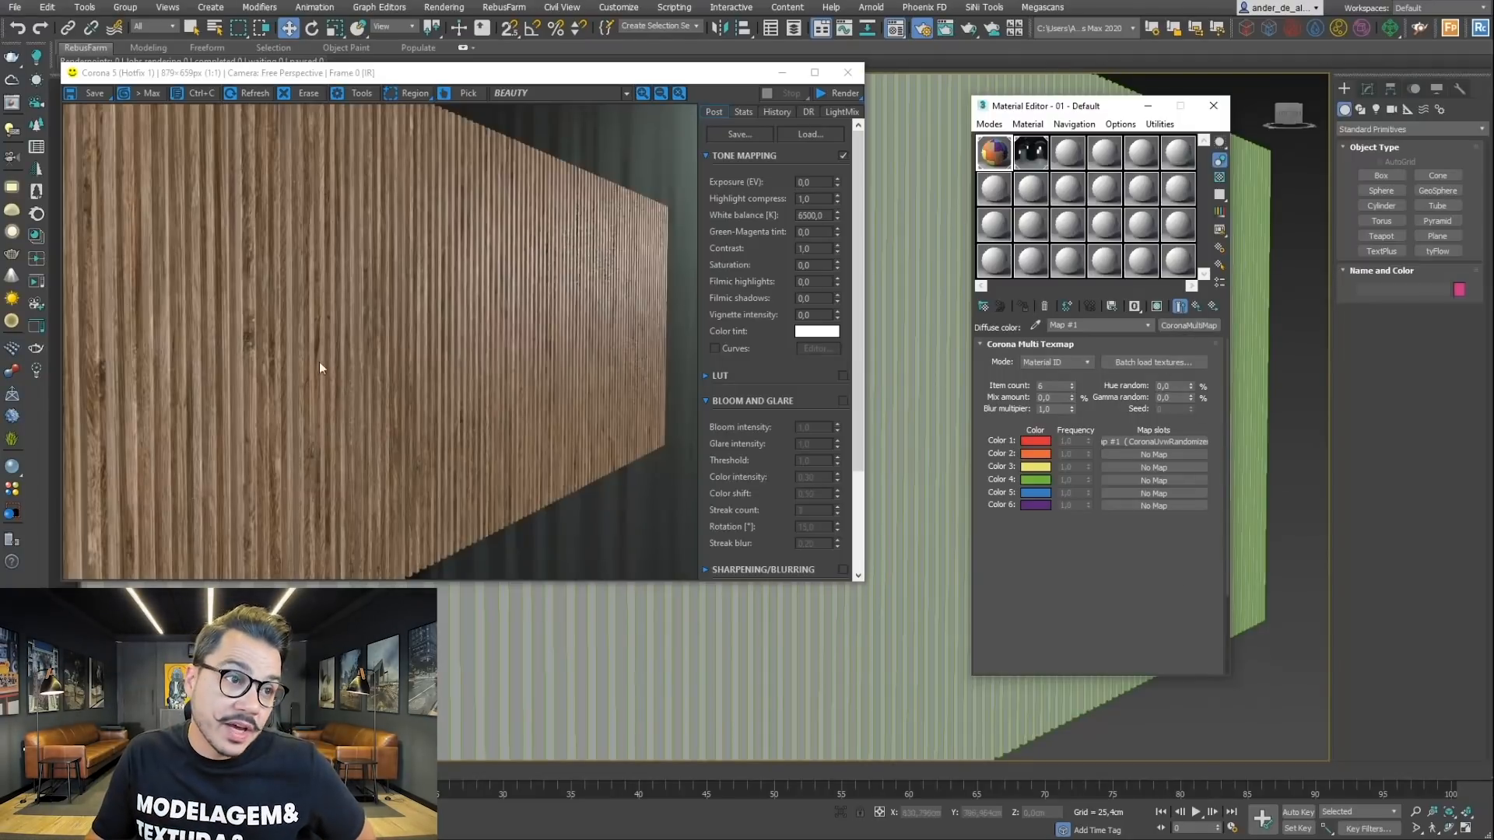
# Step: Set the CoronaMultiMap's mode to Mesh Element
pyautogui.click(1080, 363)
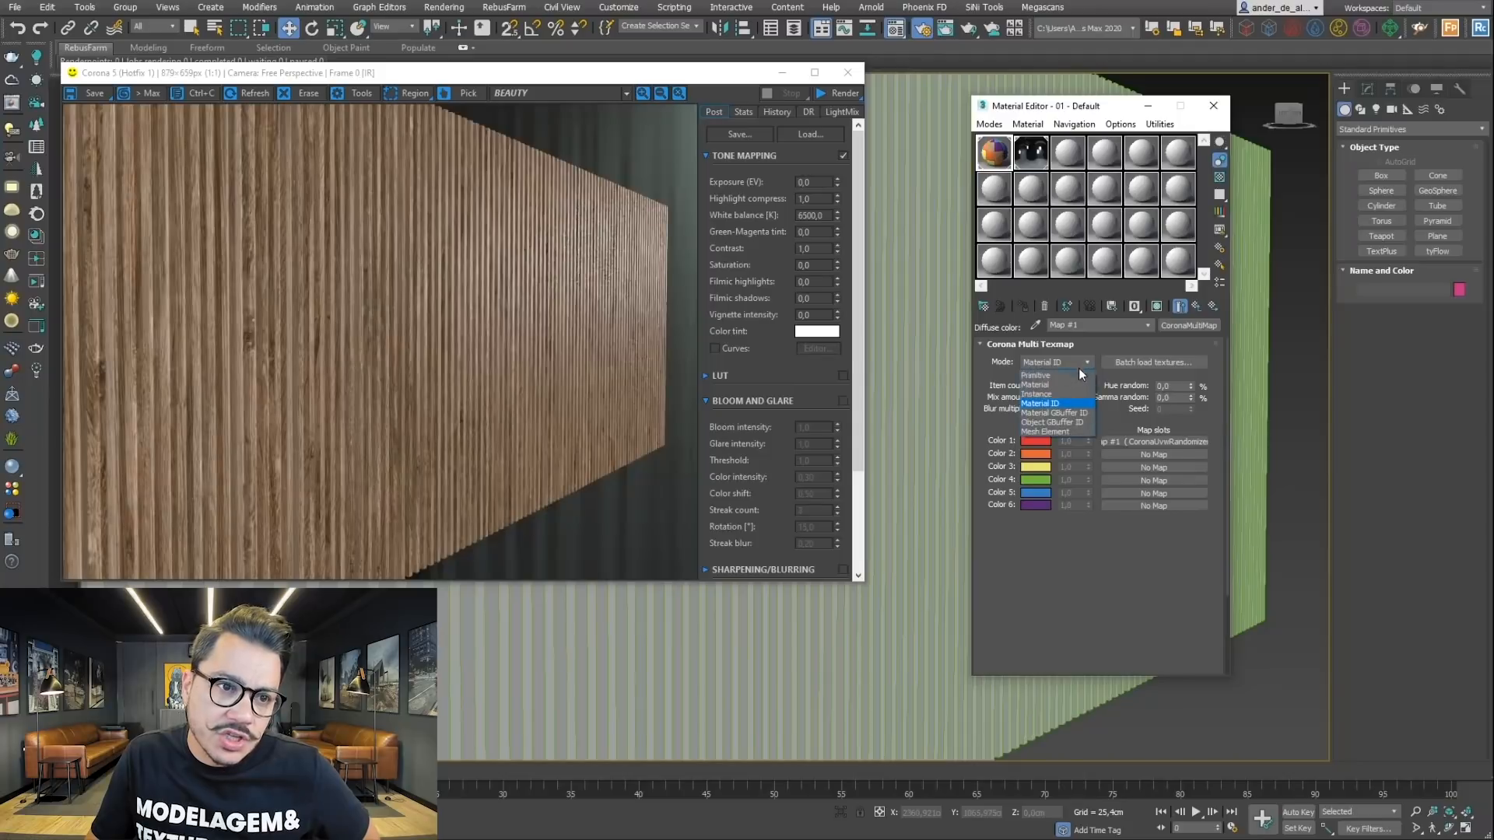
pyautogui.click(1049, 431)
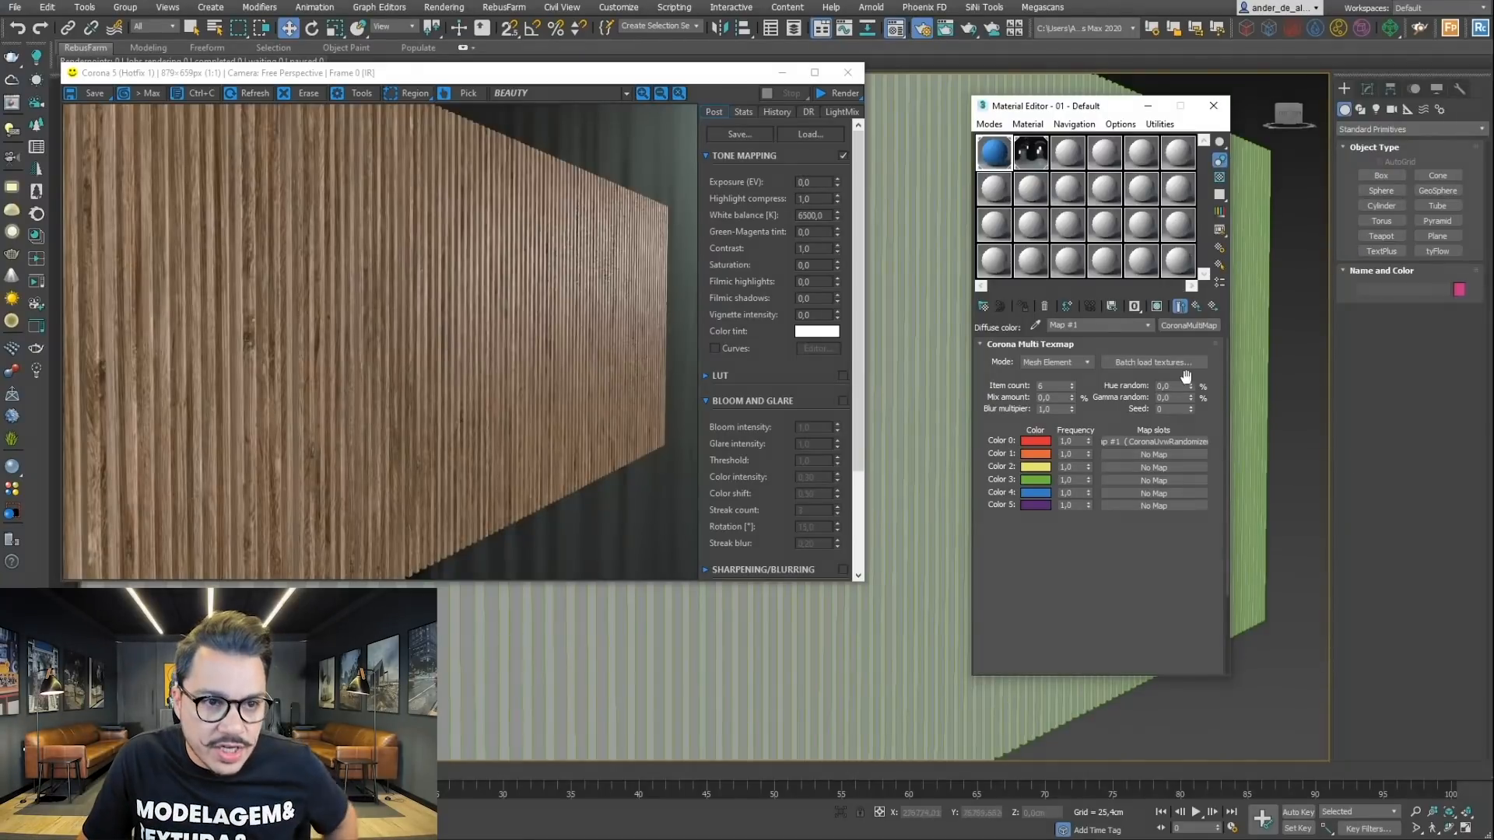
pyautogui.click(1086, 363)
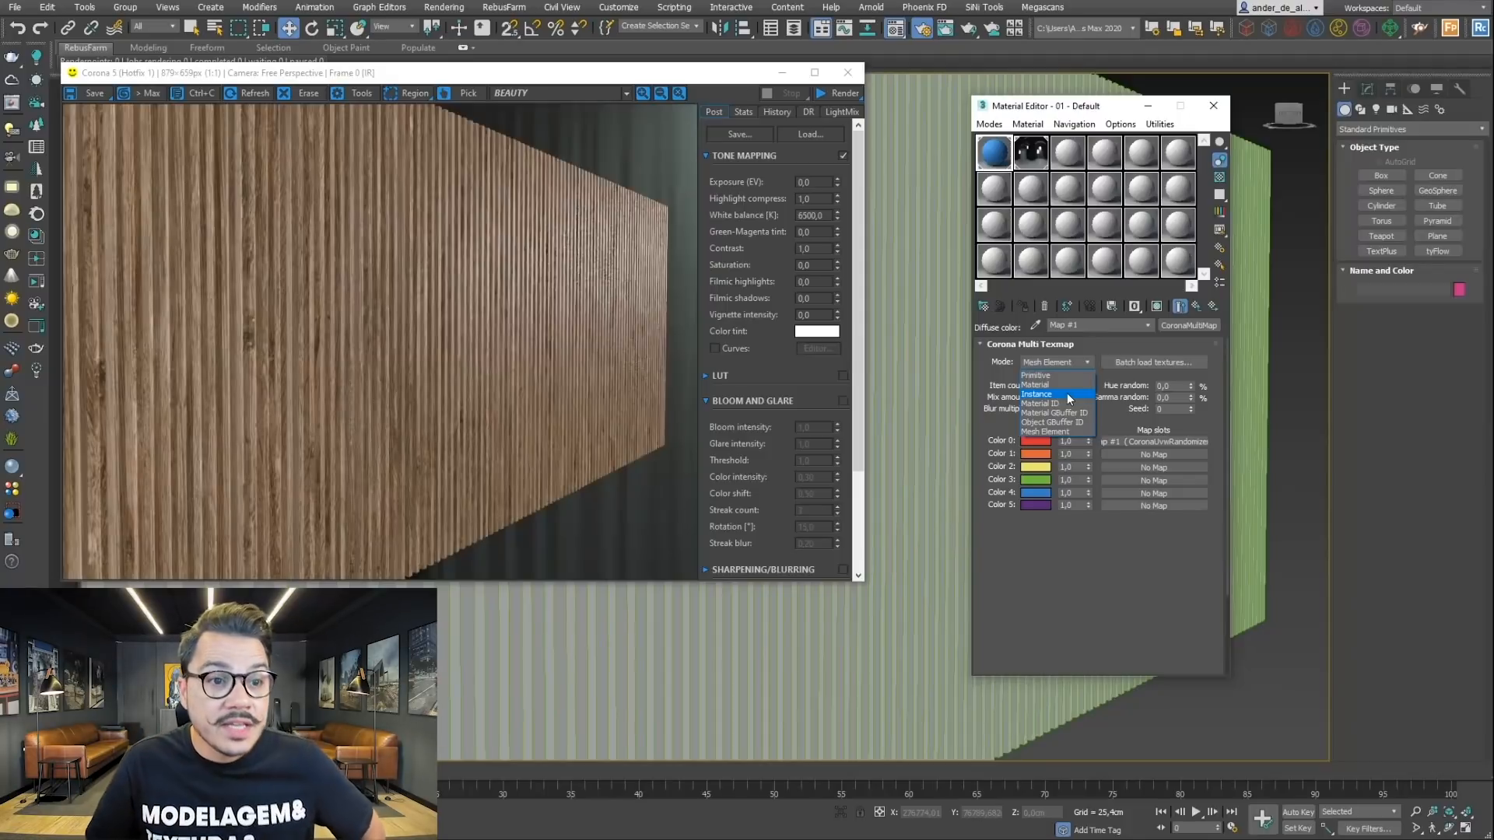
pyautogui.click(1061, 433)
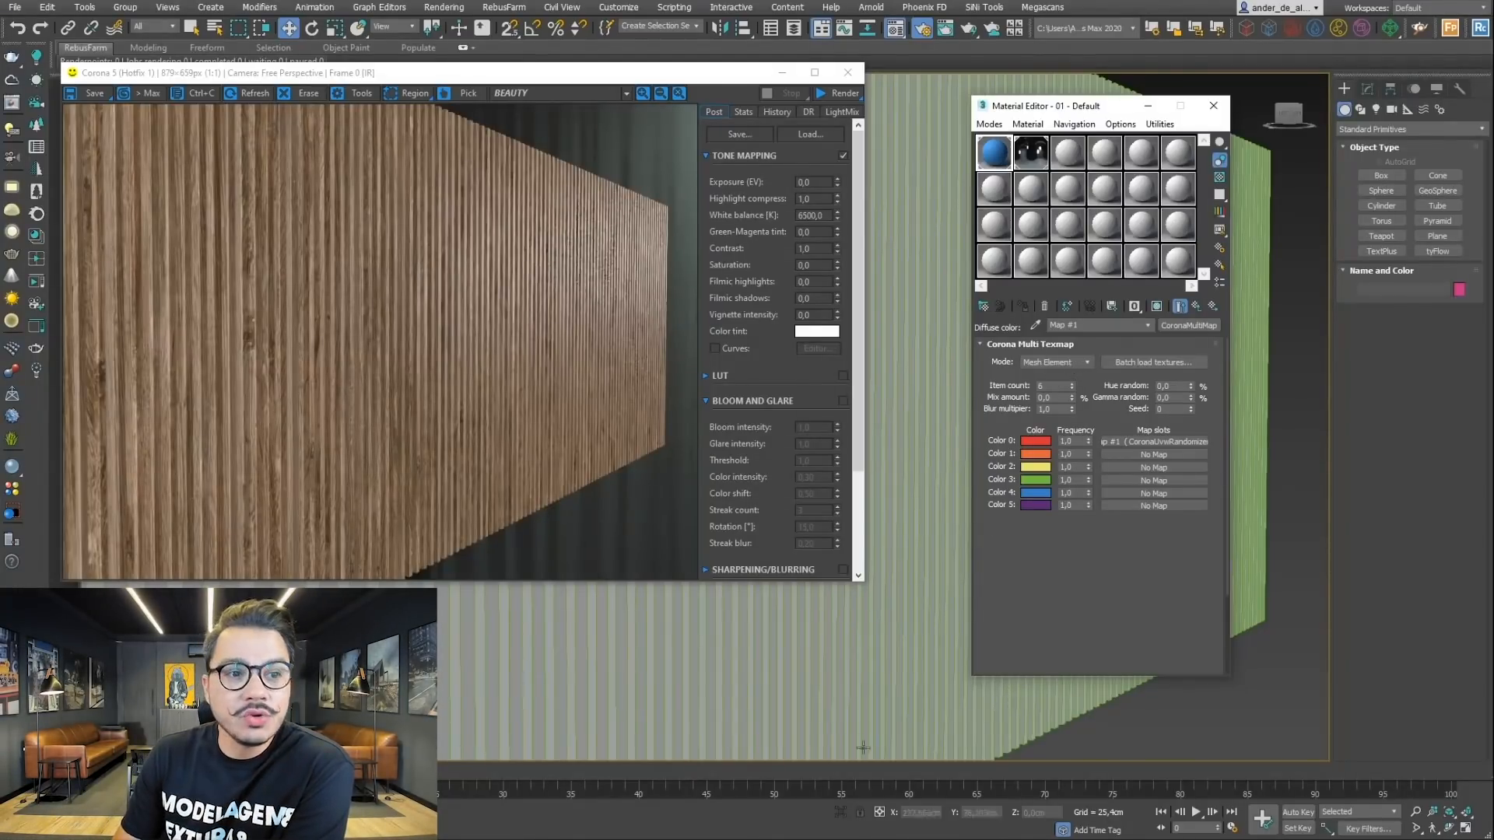
# Step: Show the wood map shaded on the slats in the viewport and restart the interactive render
pyautogui.click(1158, 307)
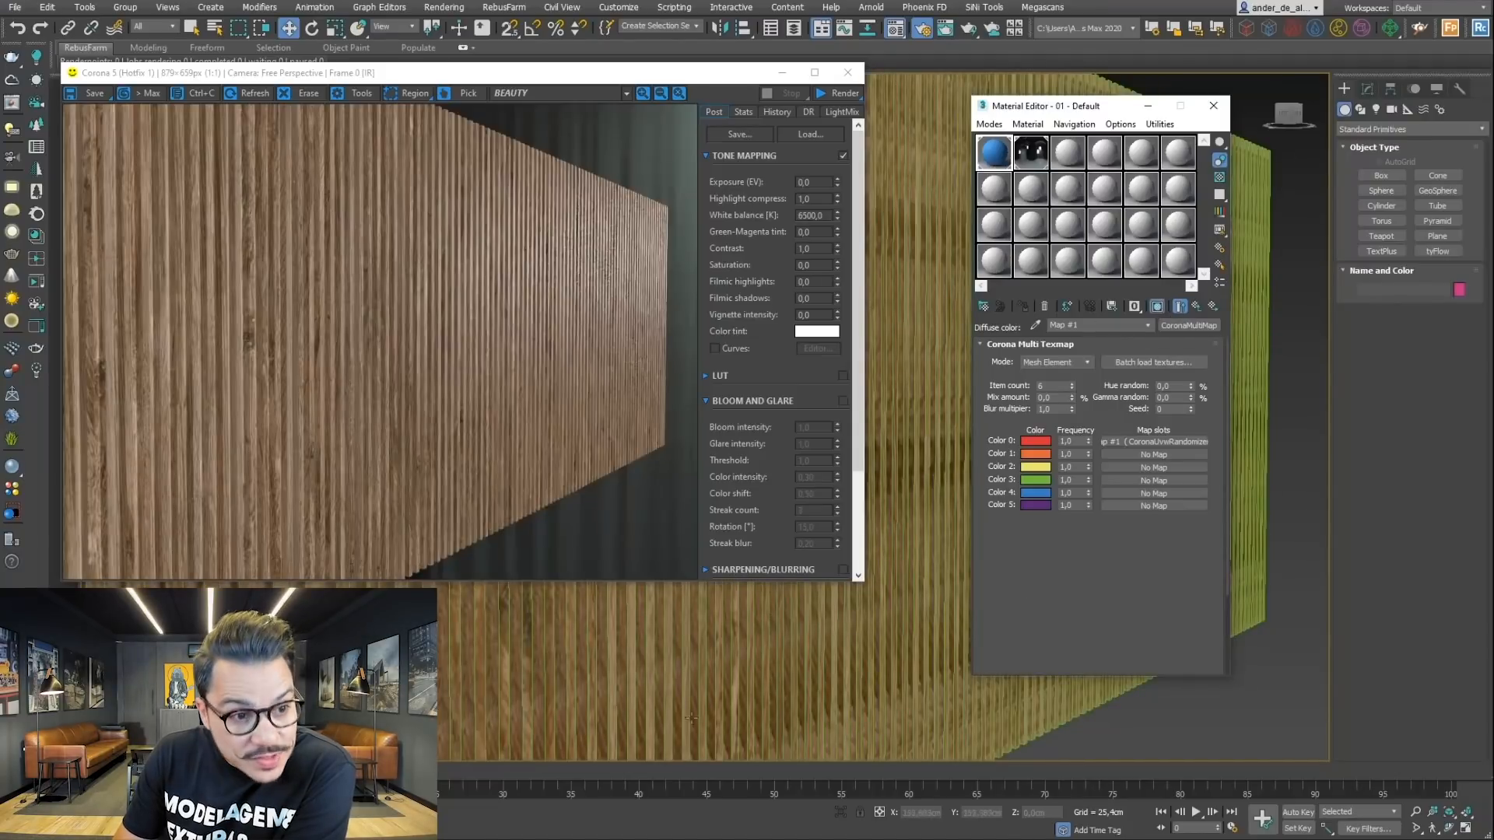
pyautogui.click(848, 72)
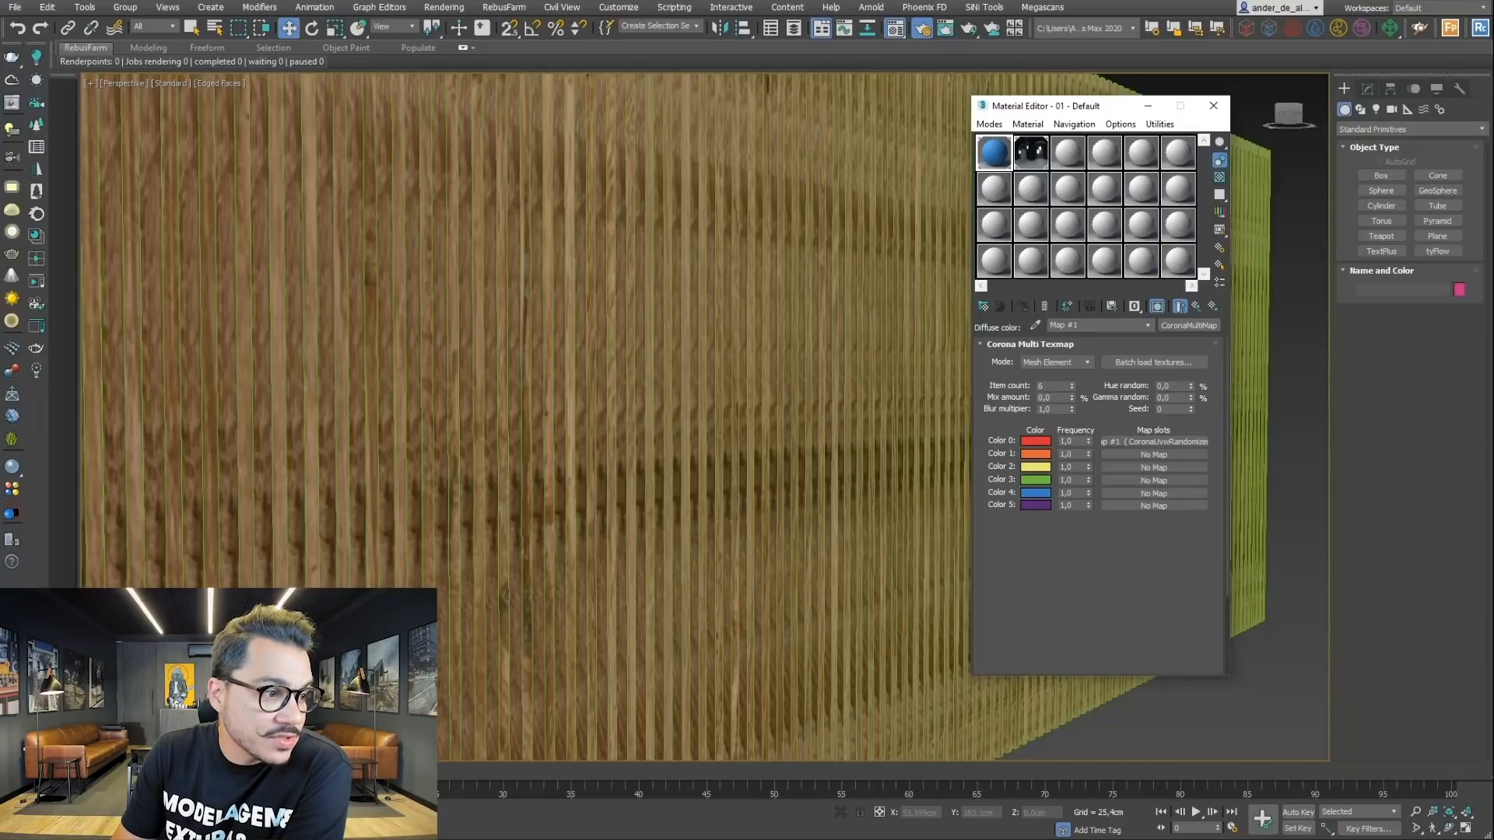
pyautogui.hotkey('alt', 'Tab')
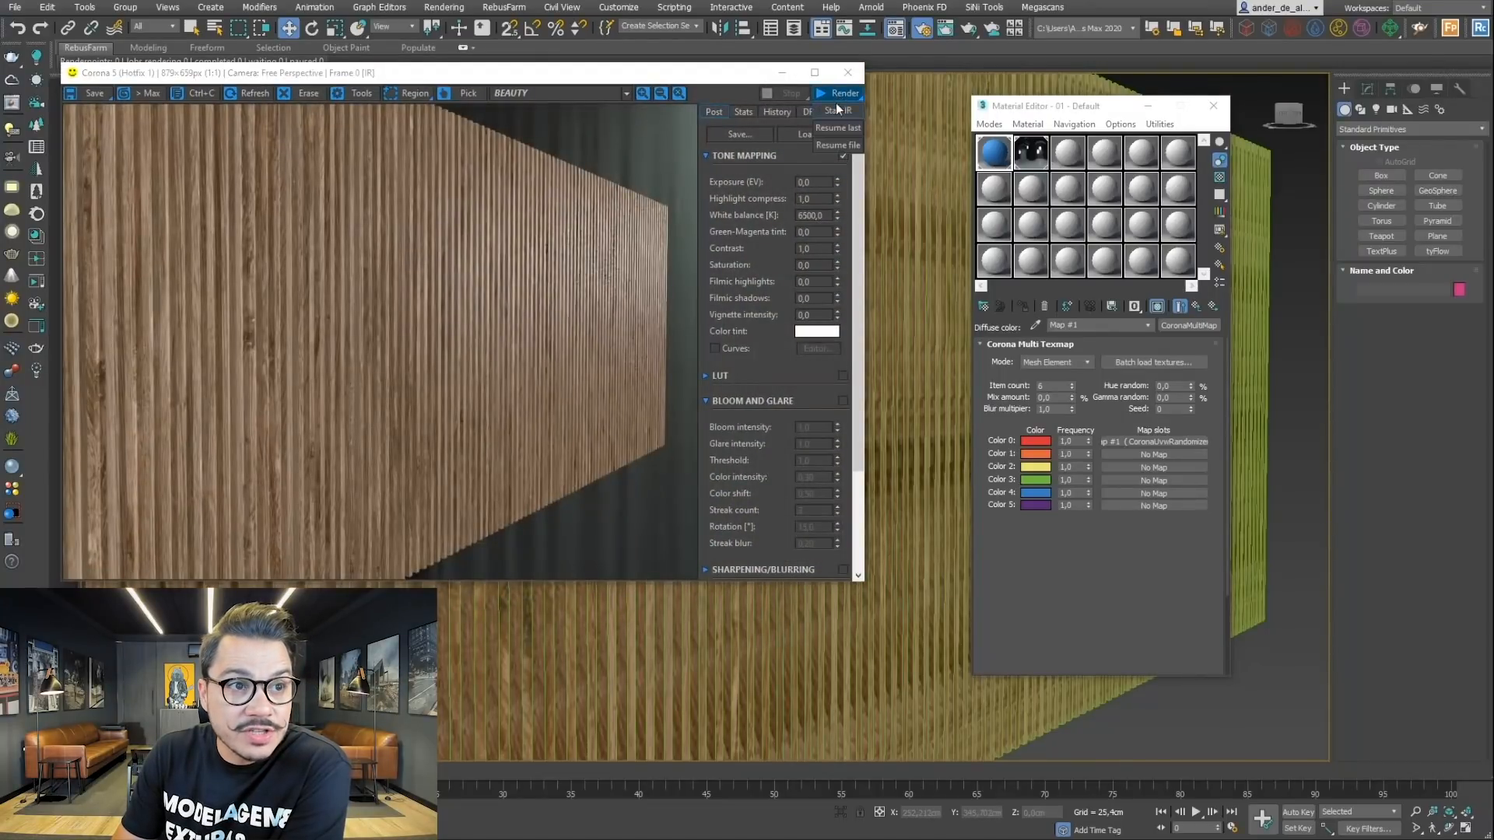
pyautogui.click(837, 109)
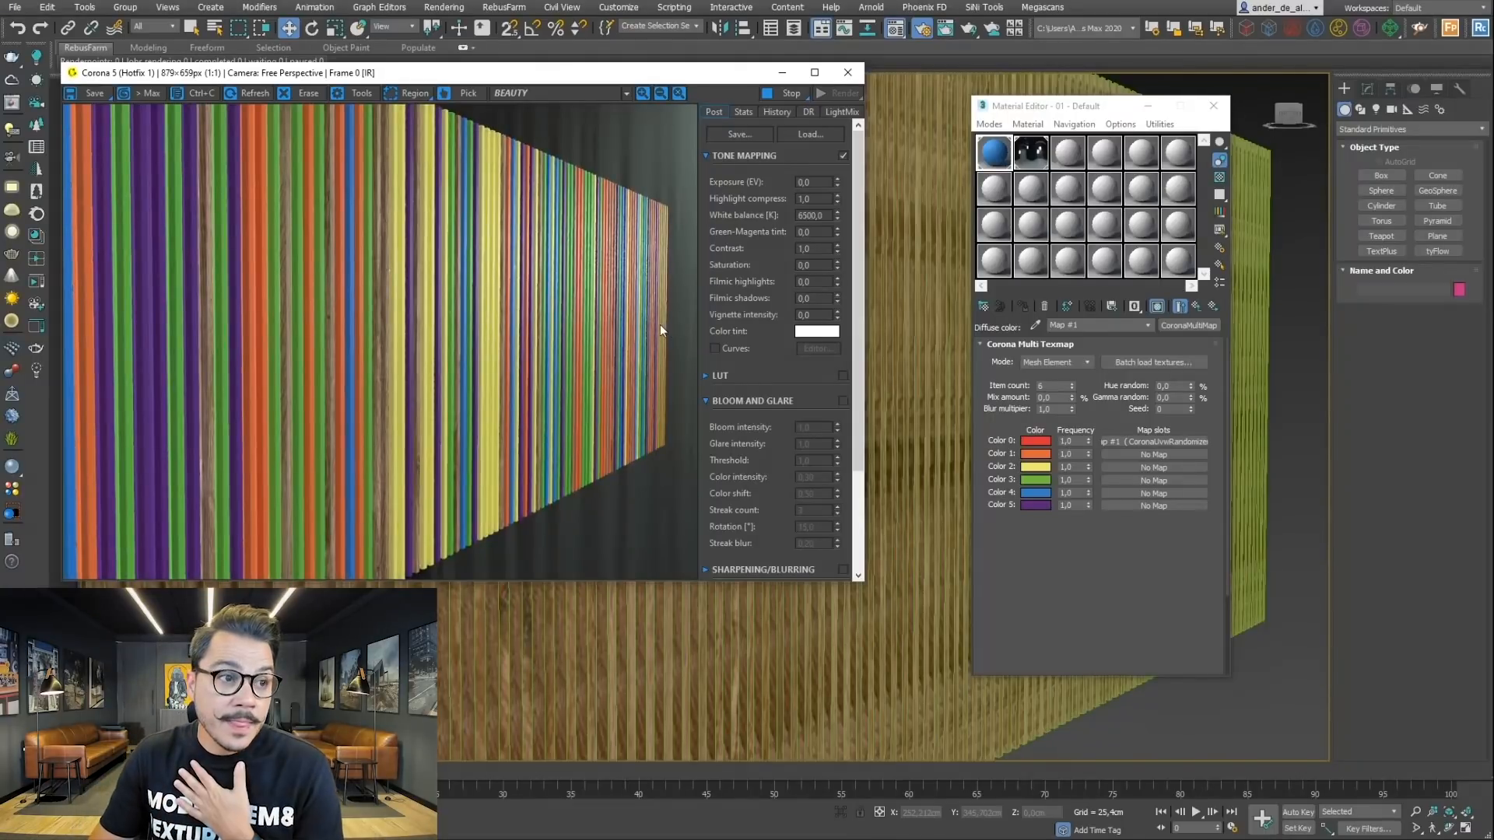
# Step: Try the CoronaMultiMap's Primitive mode in the interactive render and return it to Mesh Element
pyautogui.click(1049, 361)
pyautogui.click(1040, 375)
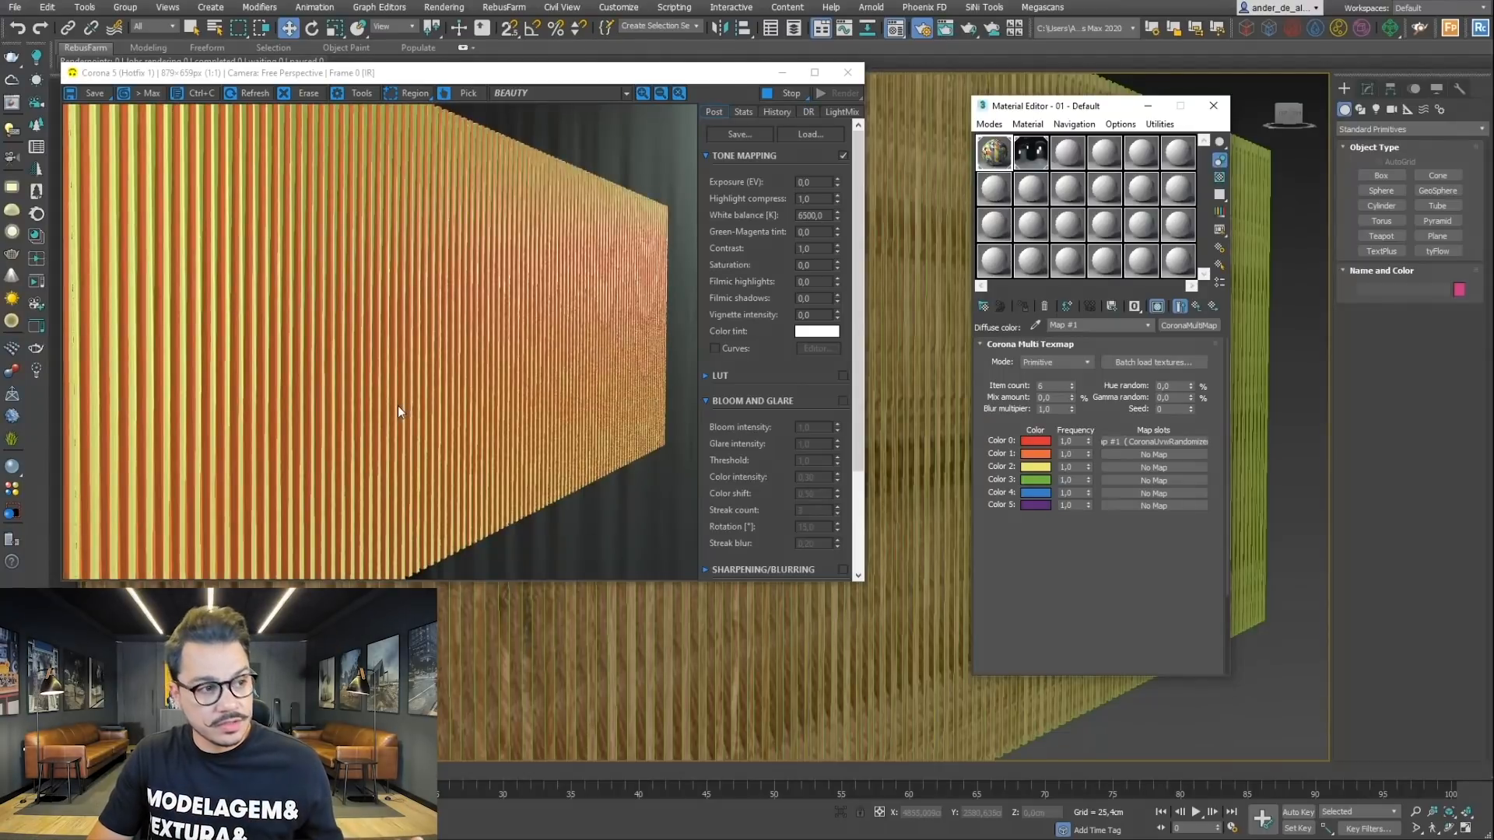
pyautogui.click(1067, 361)
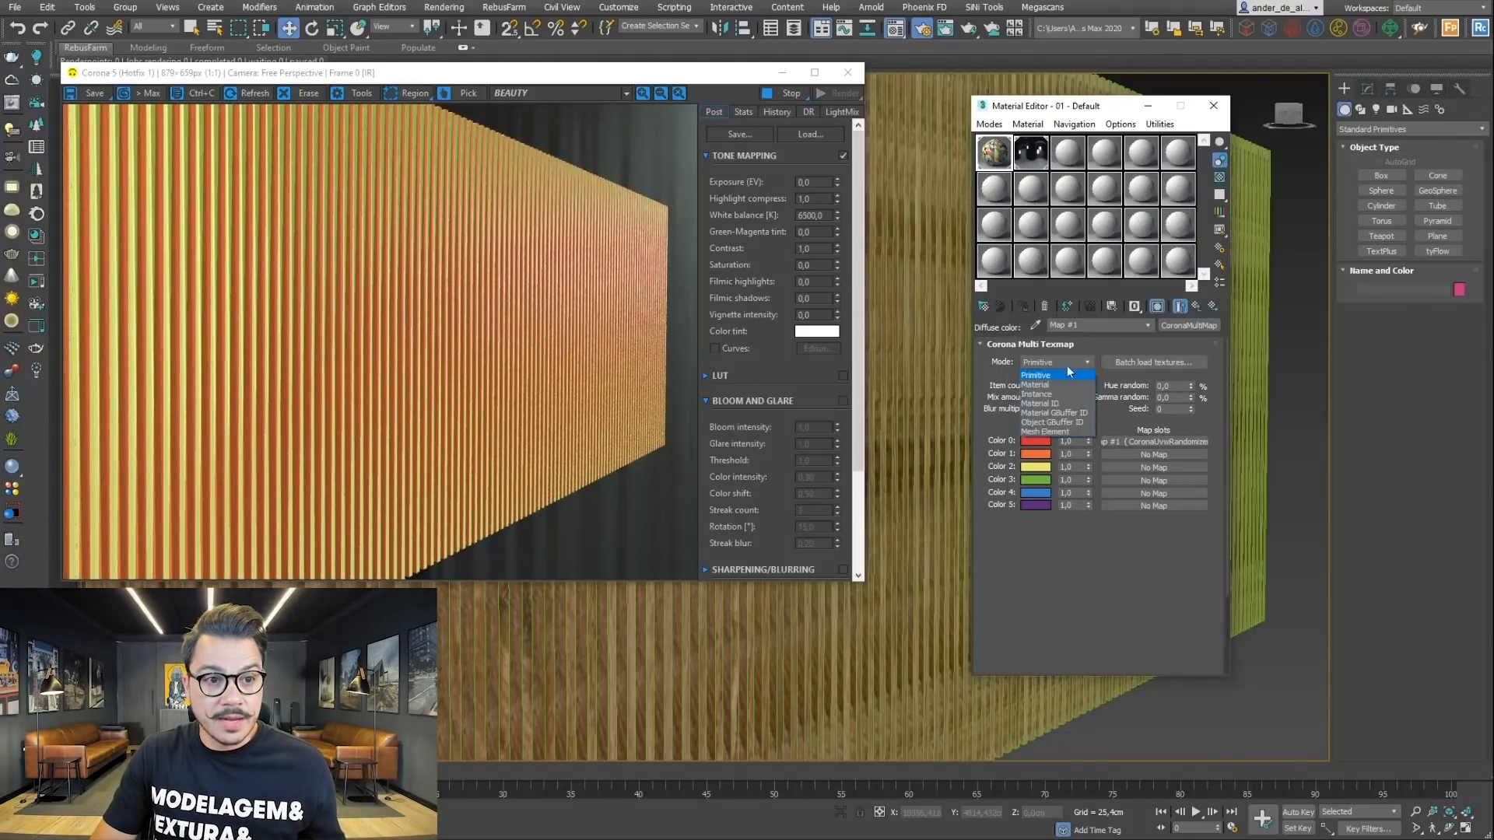
pyautogui.click(1051, 428)
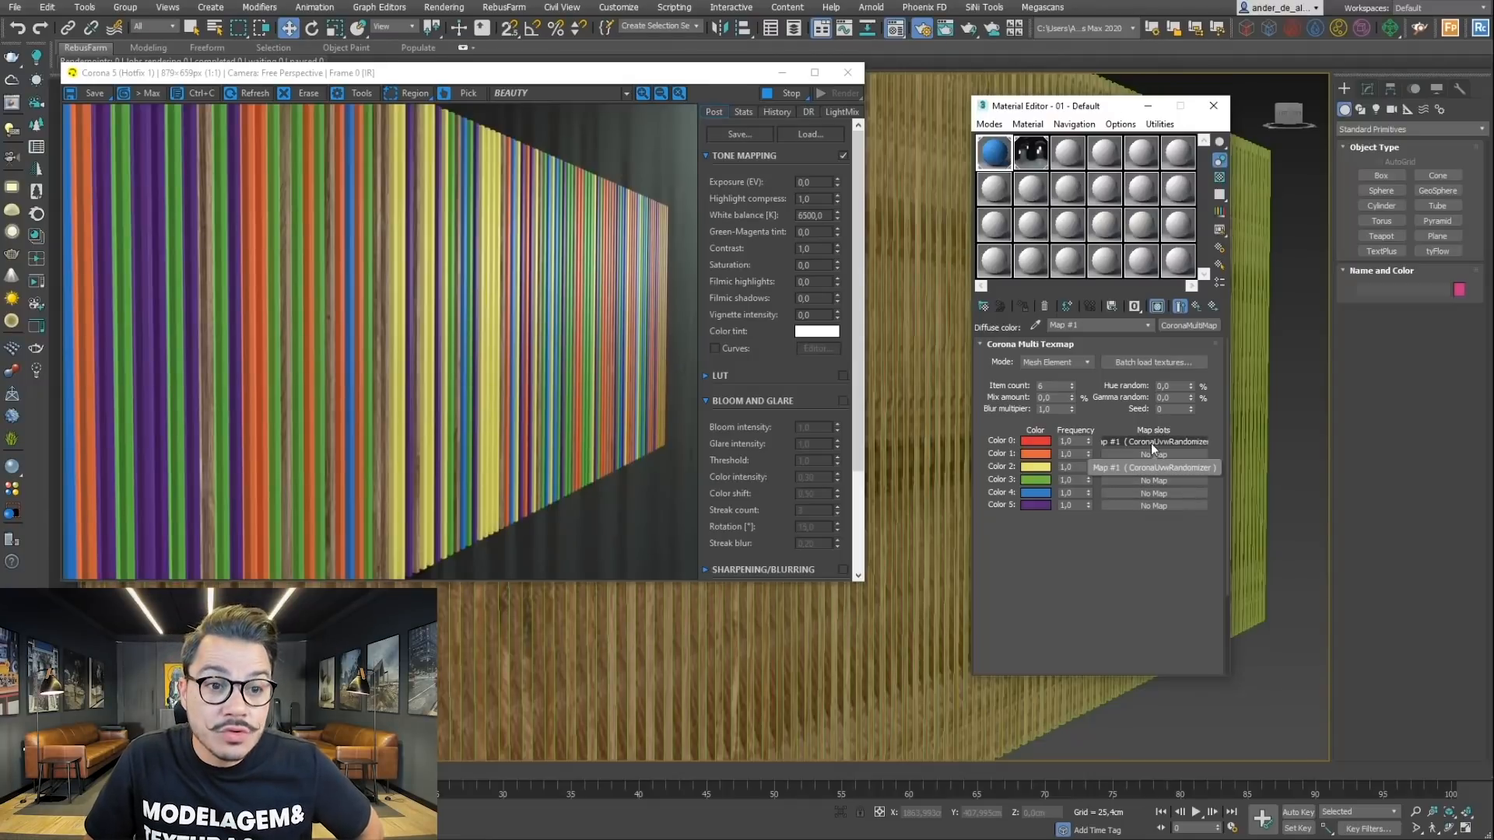
# Step: Instance the CoronaUvwRandomizer map from the Color 0 slot into the Color 1 slot
pyautogui.moveTo(1151, 442); pyautogui.dragTo(1138, 457)
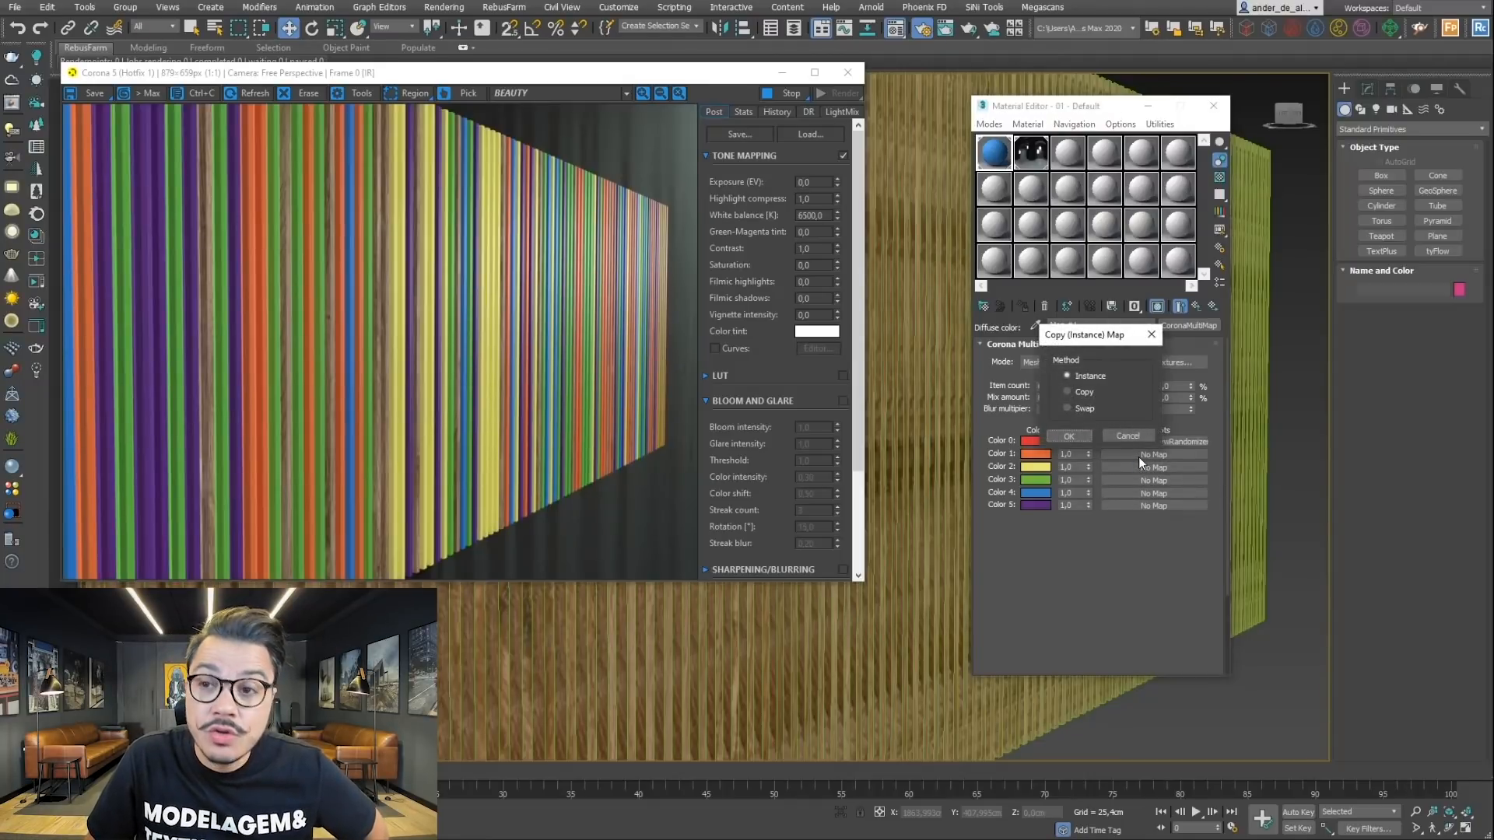
pyautogui.click(1068, 436)
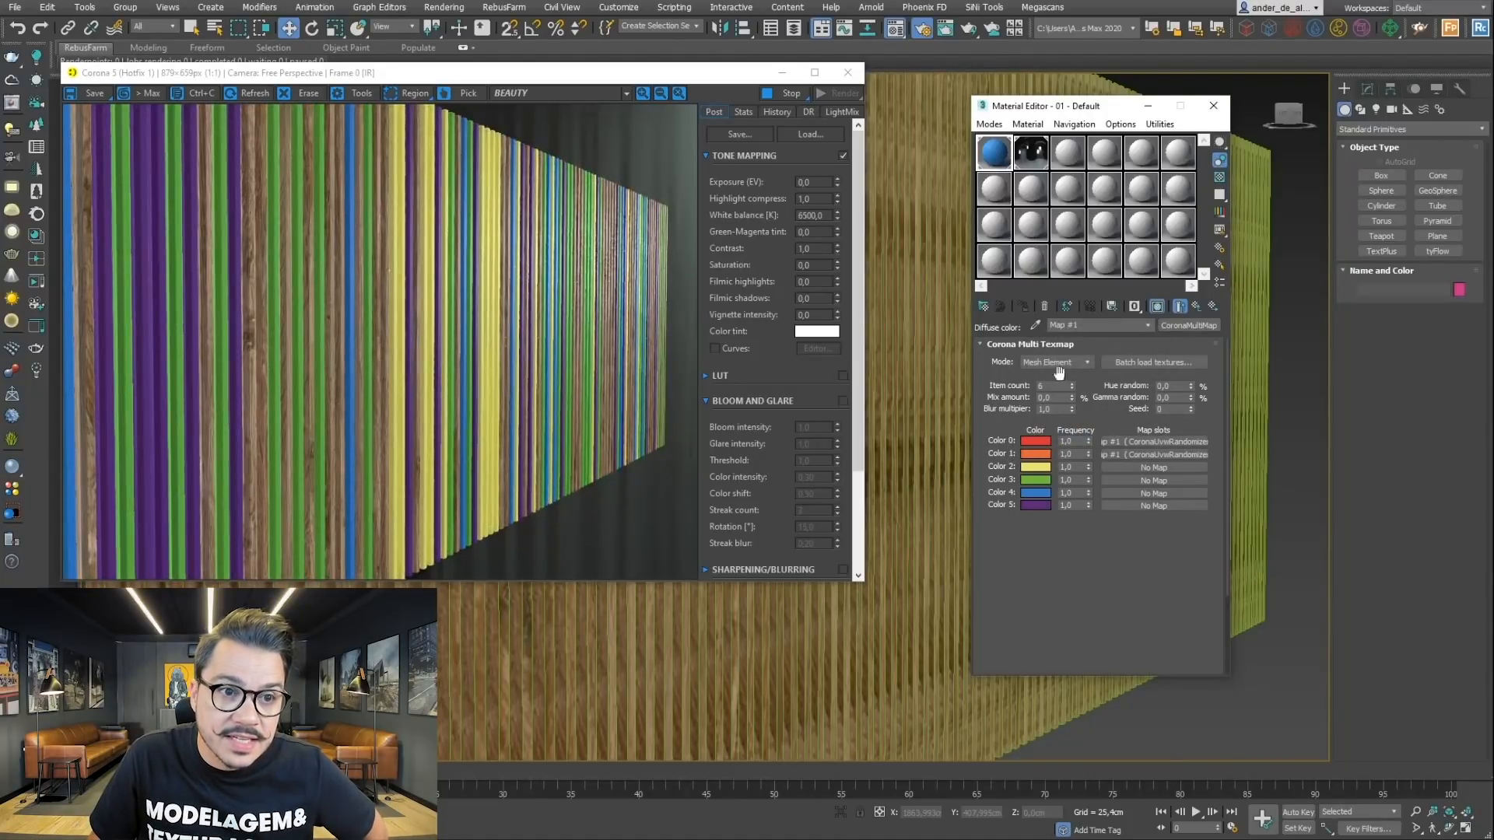
# Step: Try item counts of 3 and 10 in the CoronaMultiMap and restore the count to 6
pyautogui.doubleClick(1059, 386)
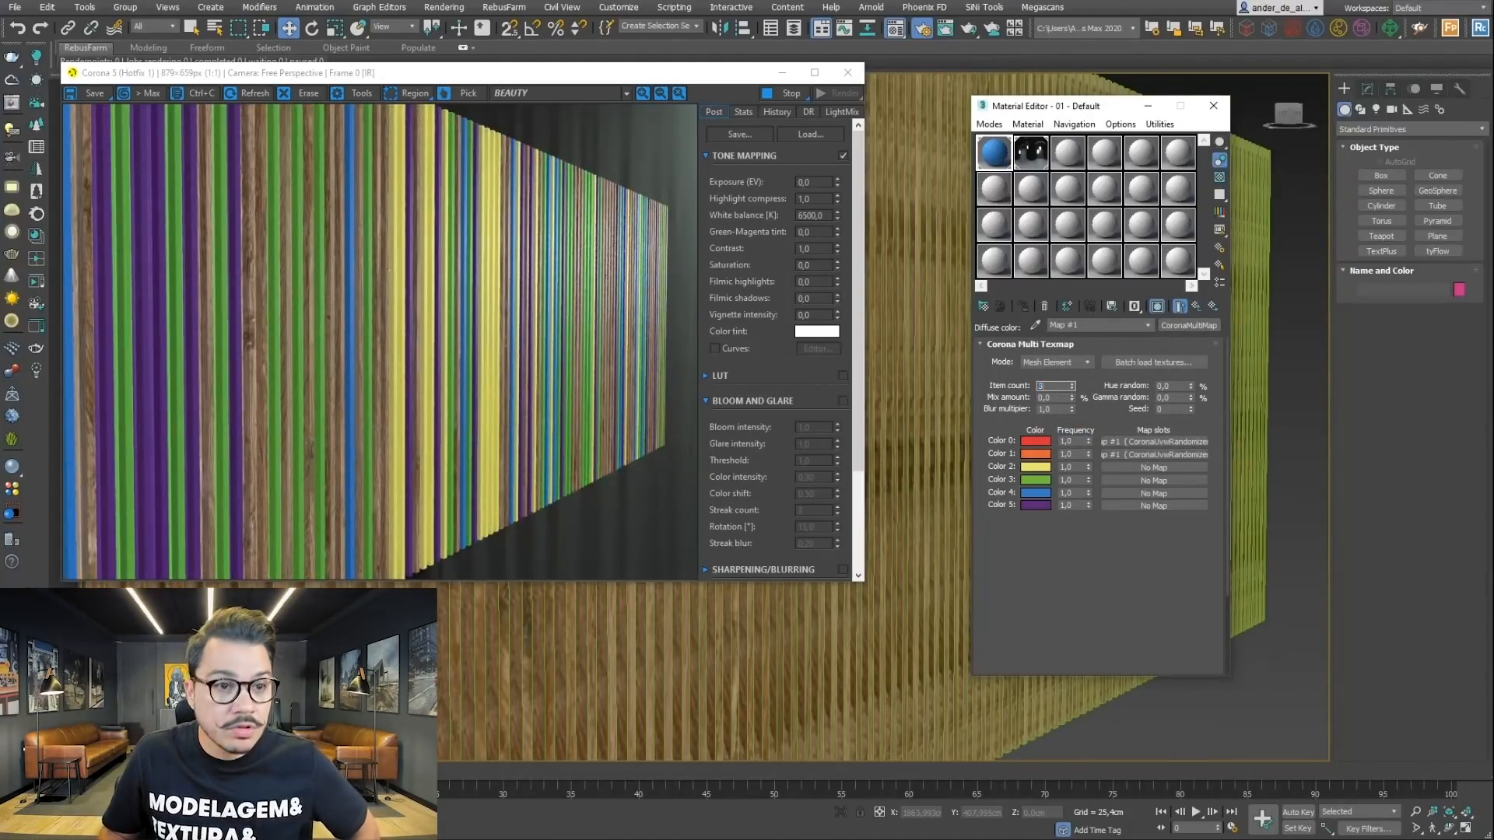
pyautogui.write('3')
pyautogui.press('Return')
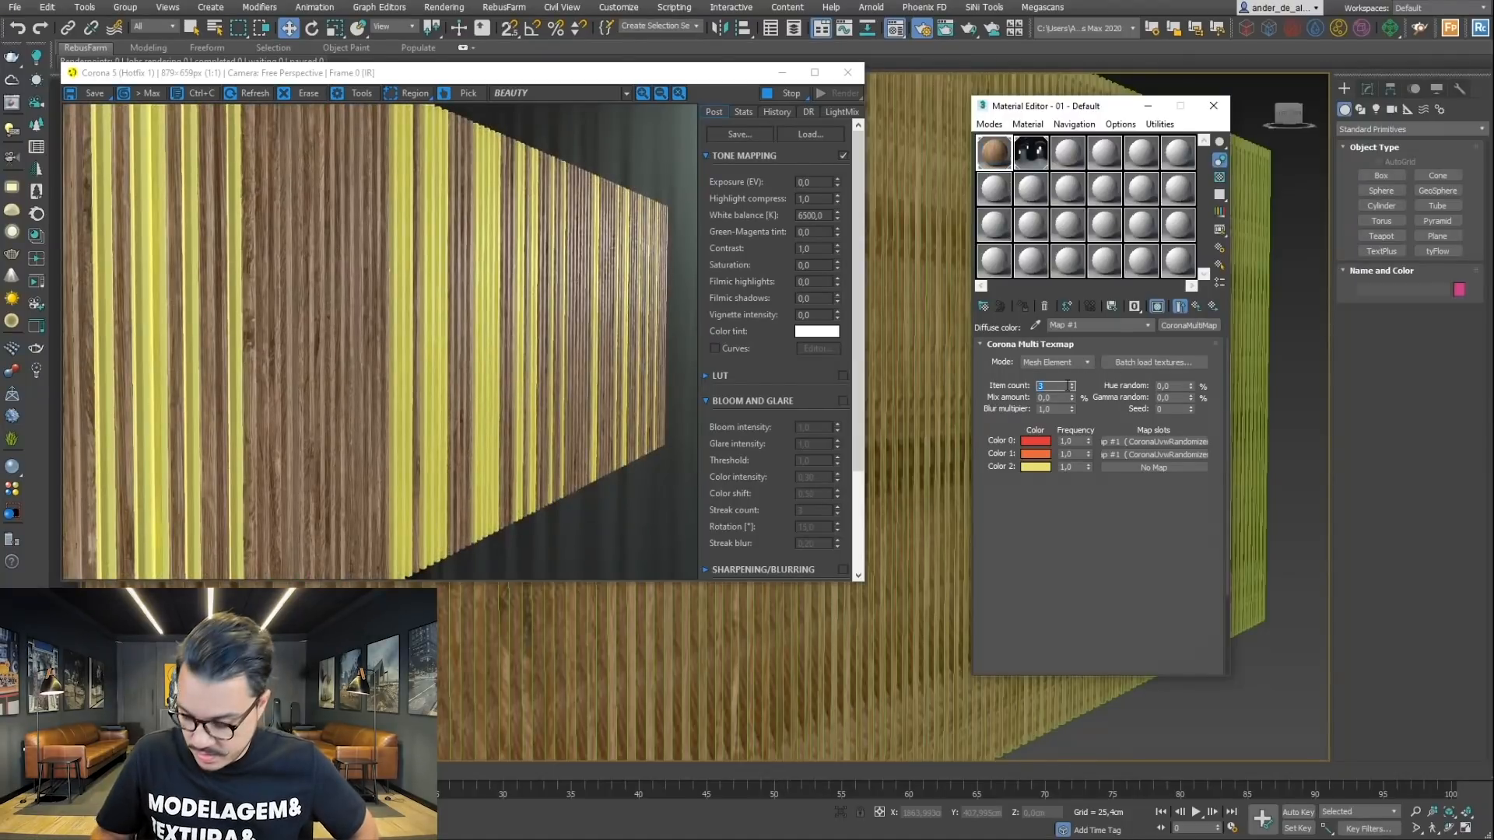
pyautogui.write('6')
pyautogui.press('Return')
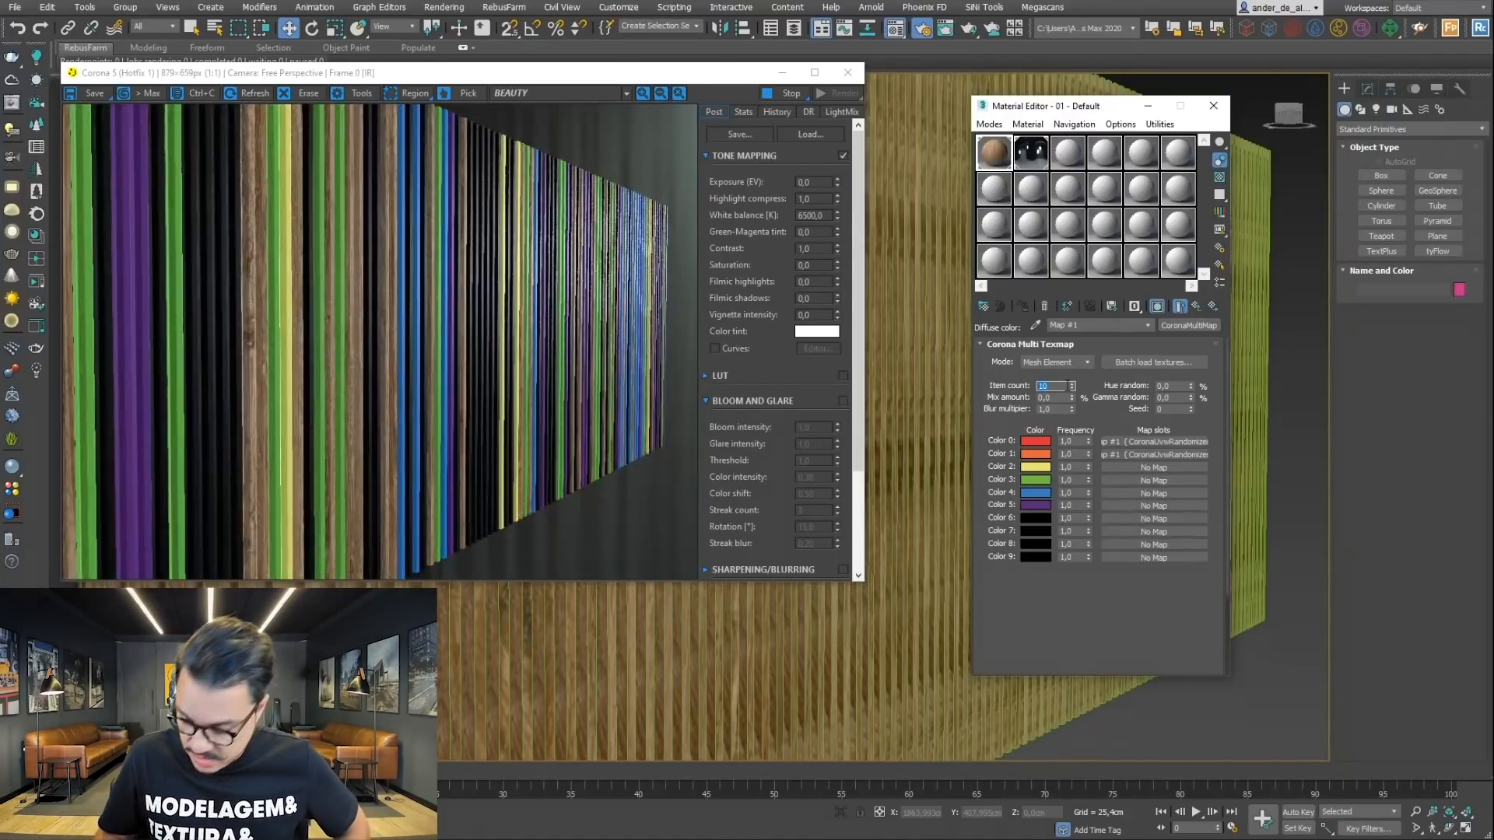
# Step: Instance the CoronaUvwRandomizer map into the remaining CoronaMultiMap slots, Color 2 through Color 5
pyautogui.moveTo(1113, 441); pyautogui.dragTo(1155, 494)
pyautogui.click(1086, 433)
pyautogui.click(1062, 433)
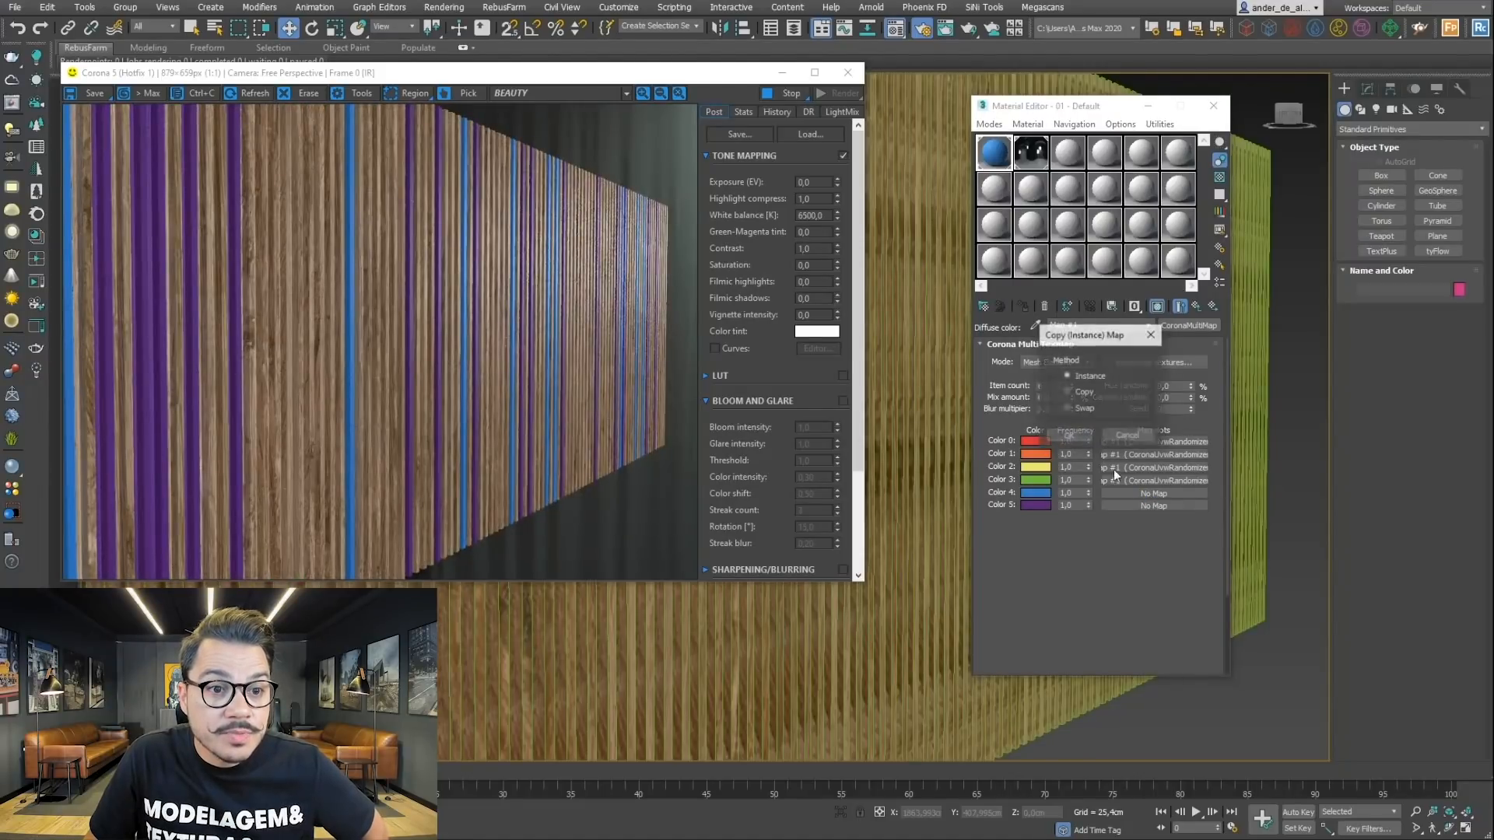
pyautogui.click(1066, 433)
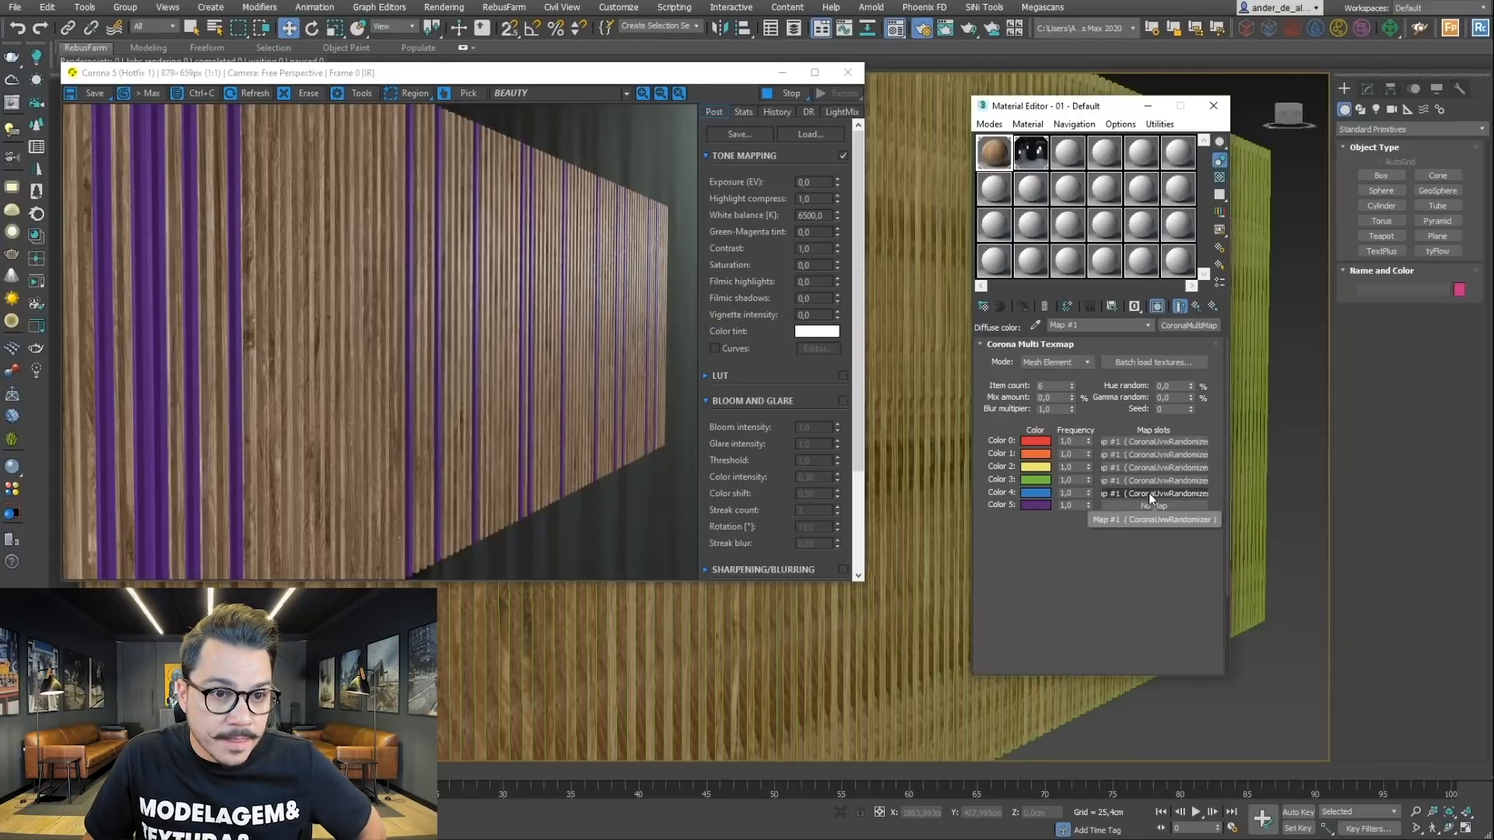
pyautogui.moveTo(1148, 493); pyautogui.dragTo(1128, 504)
pyautogui.click(1059, 436)
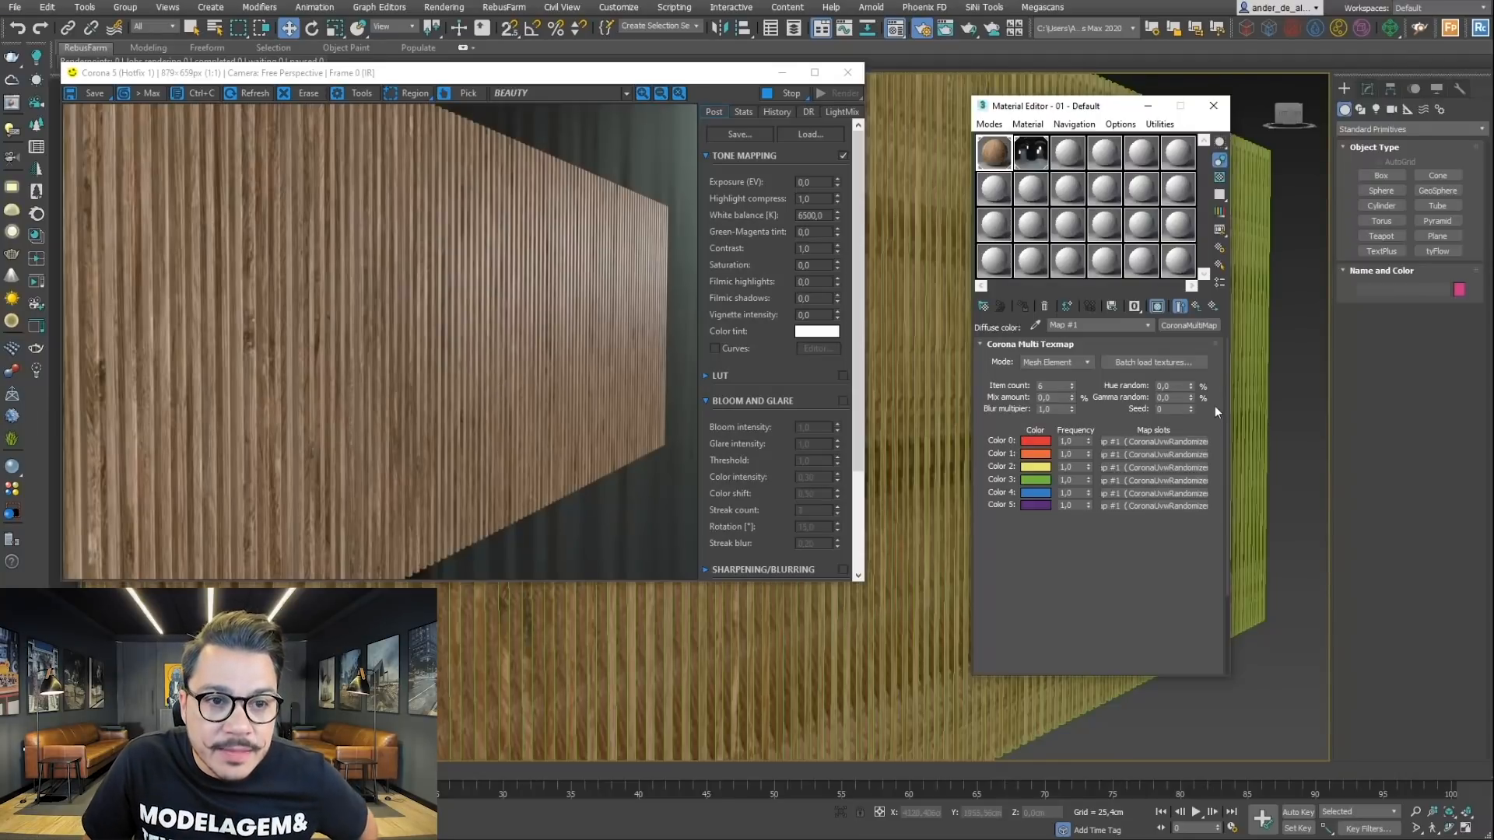
# Step: Try a CoronaMultiMap Gamma random of 50 %, reduce it to 2 % and check the slats' tonal variation across the whole panel
pyautogui.click(1183, 396)
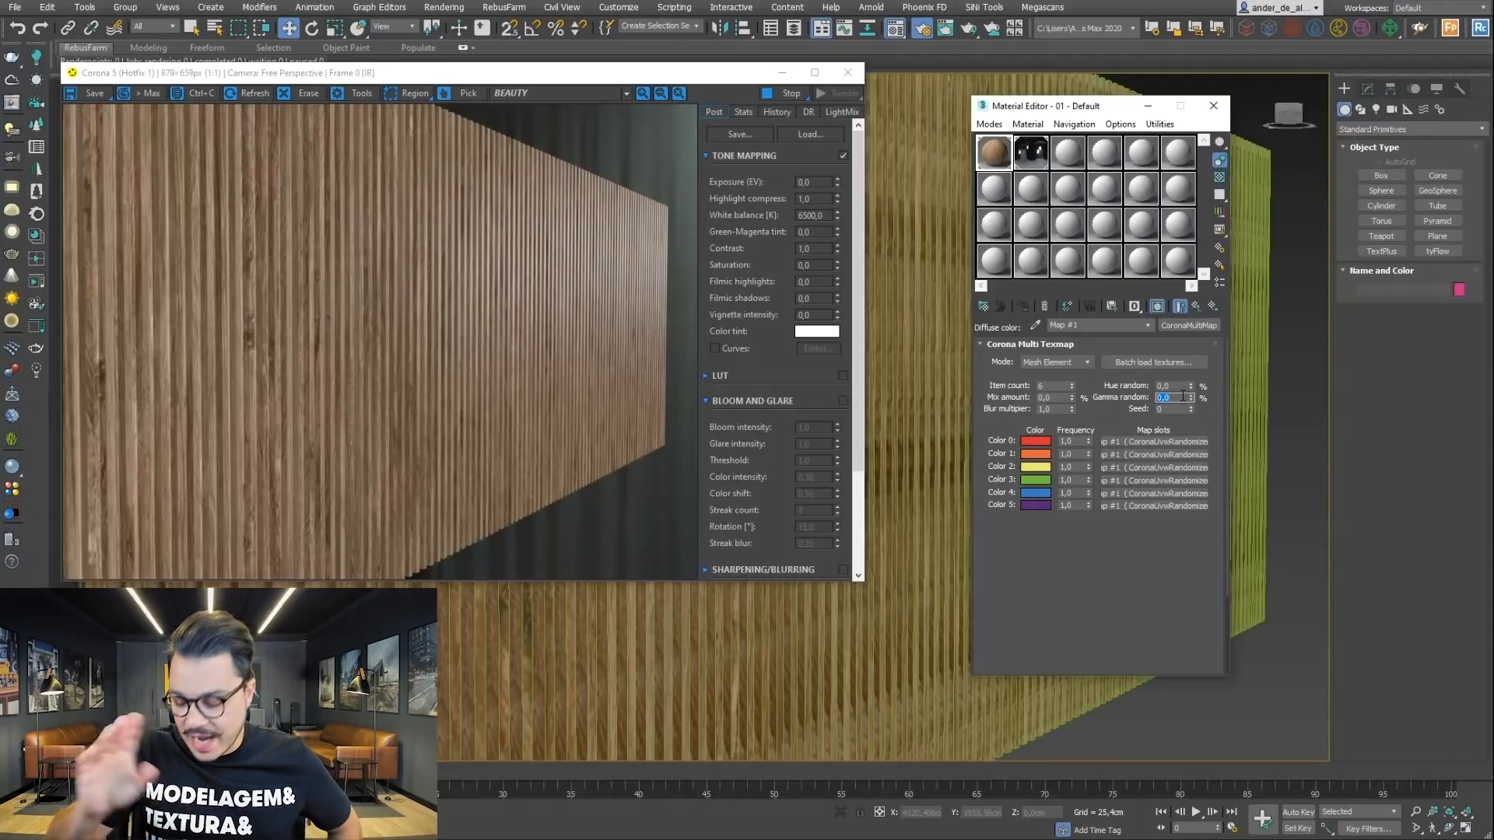
pyautogui.press('Return')
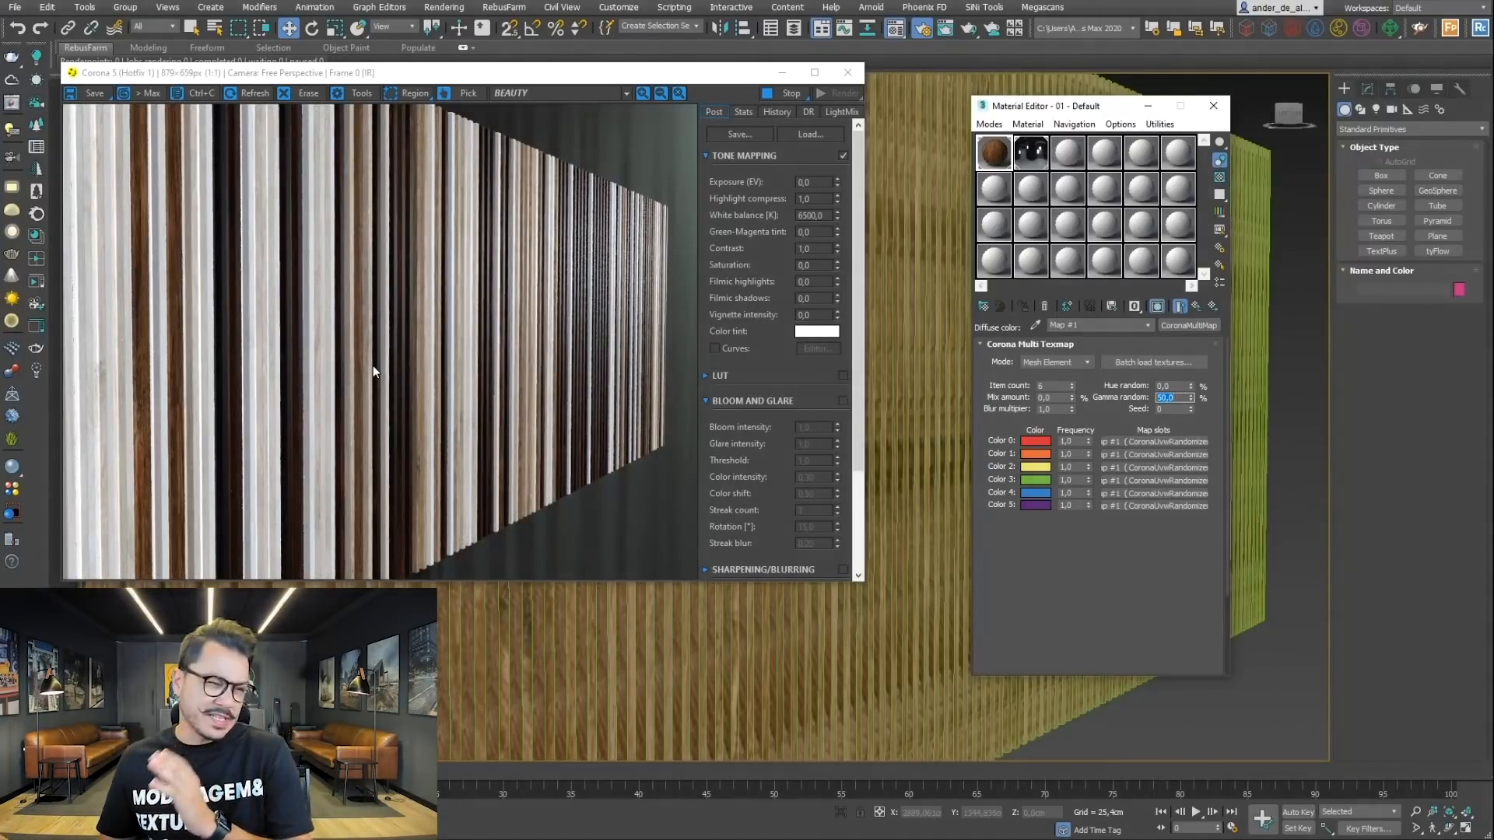
pyautogui.write('5')
pyautogui.press('Return')
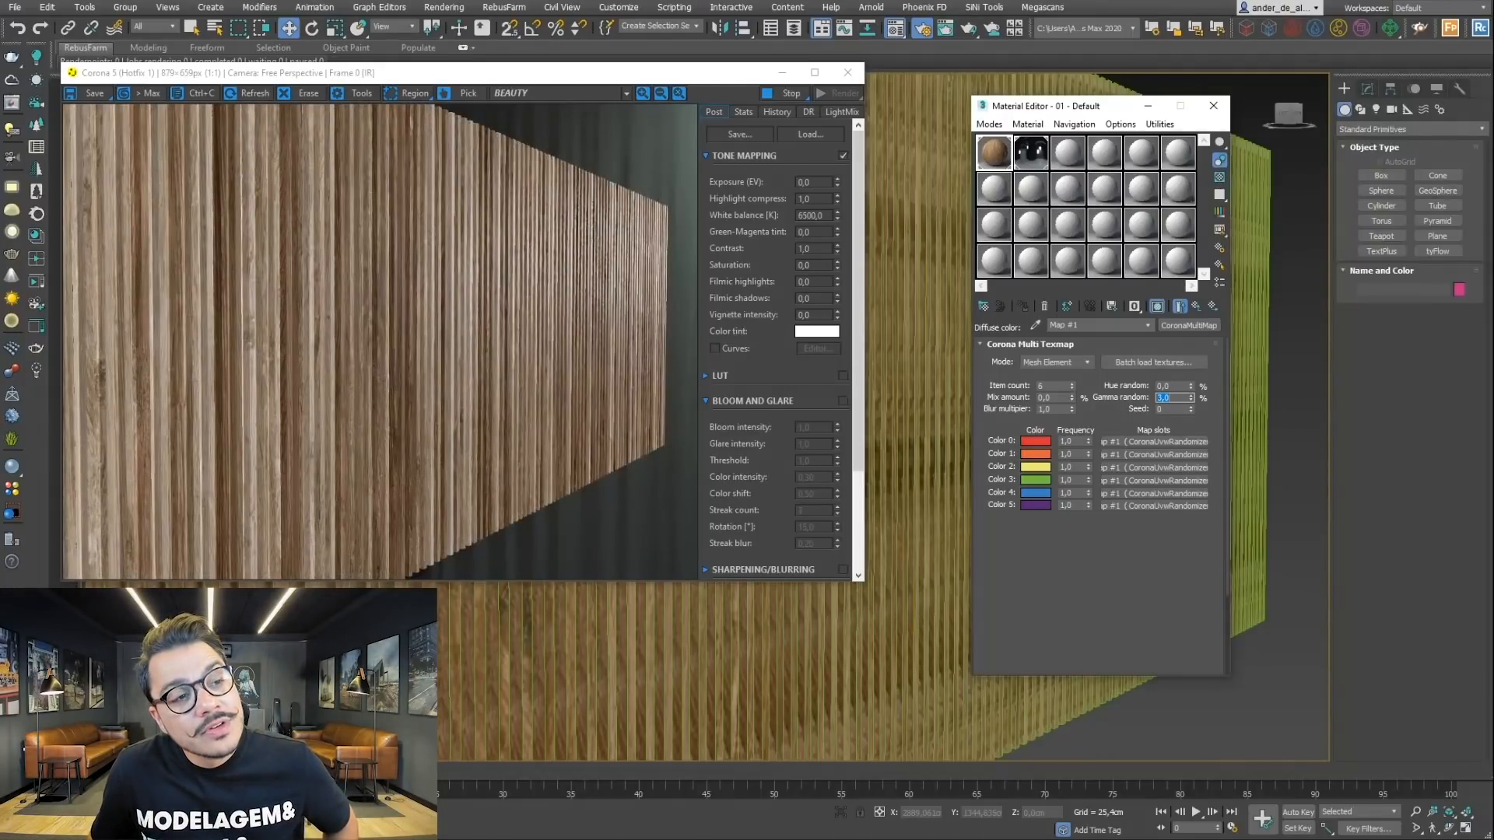
pyautogui.write('2')
pyautogui.press('Return')
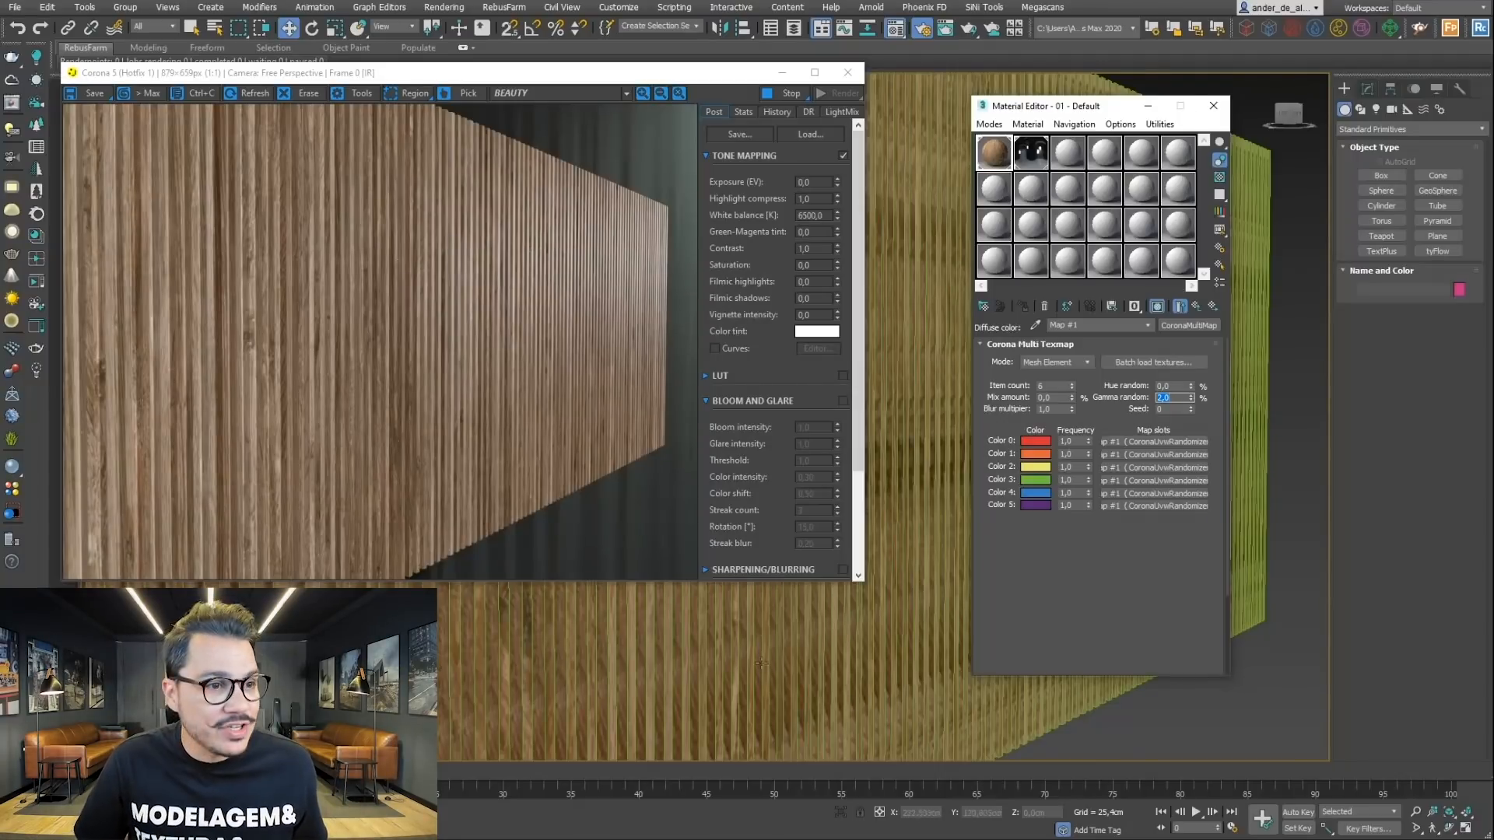
pyautogui.moveTo(761, 663); pyautogui.dragTo(726, 677, button='middle')
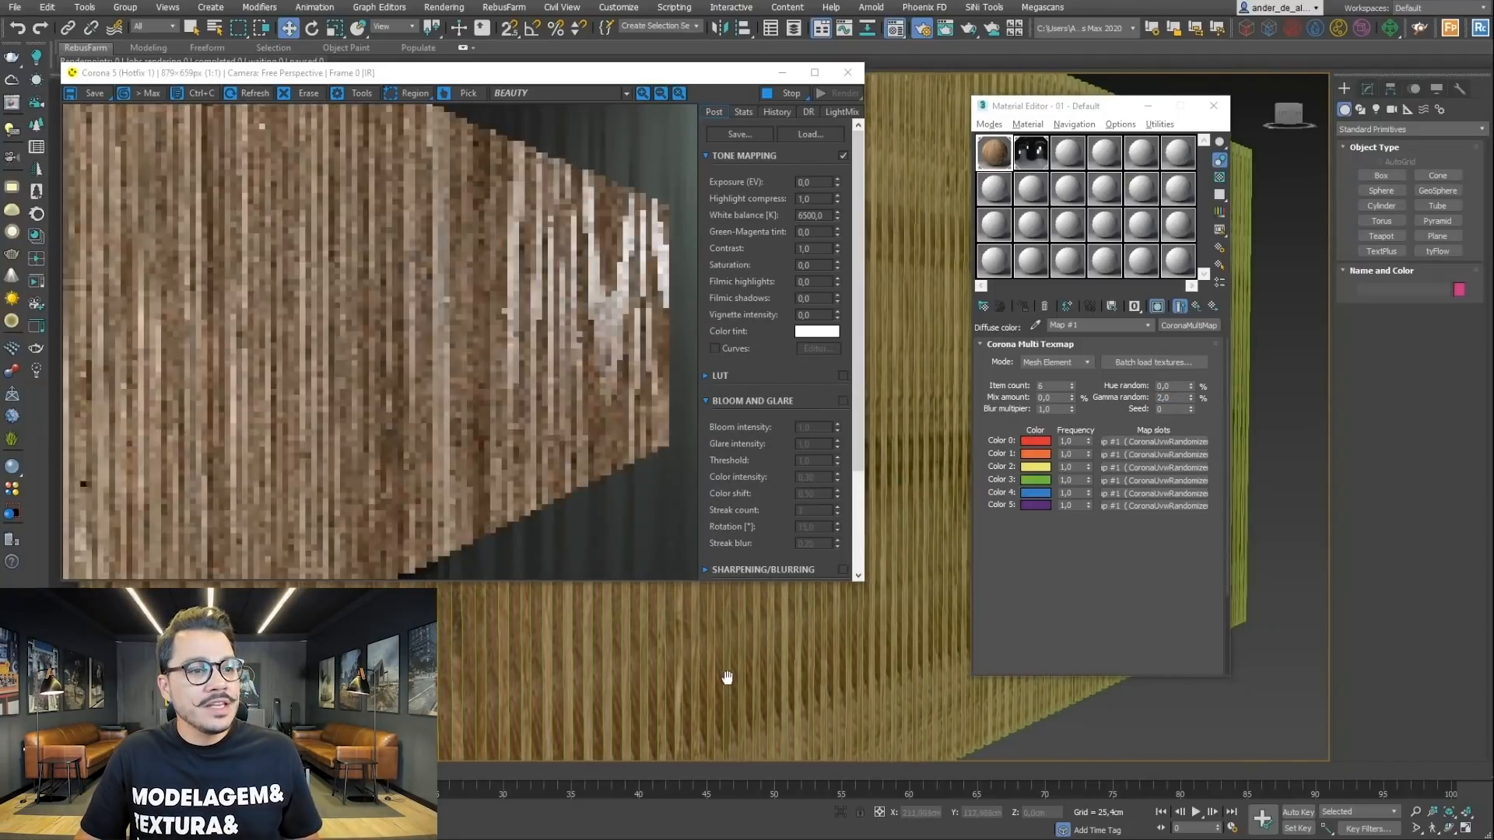
pyautogui.scroll(-4, 727, 677)
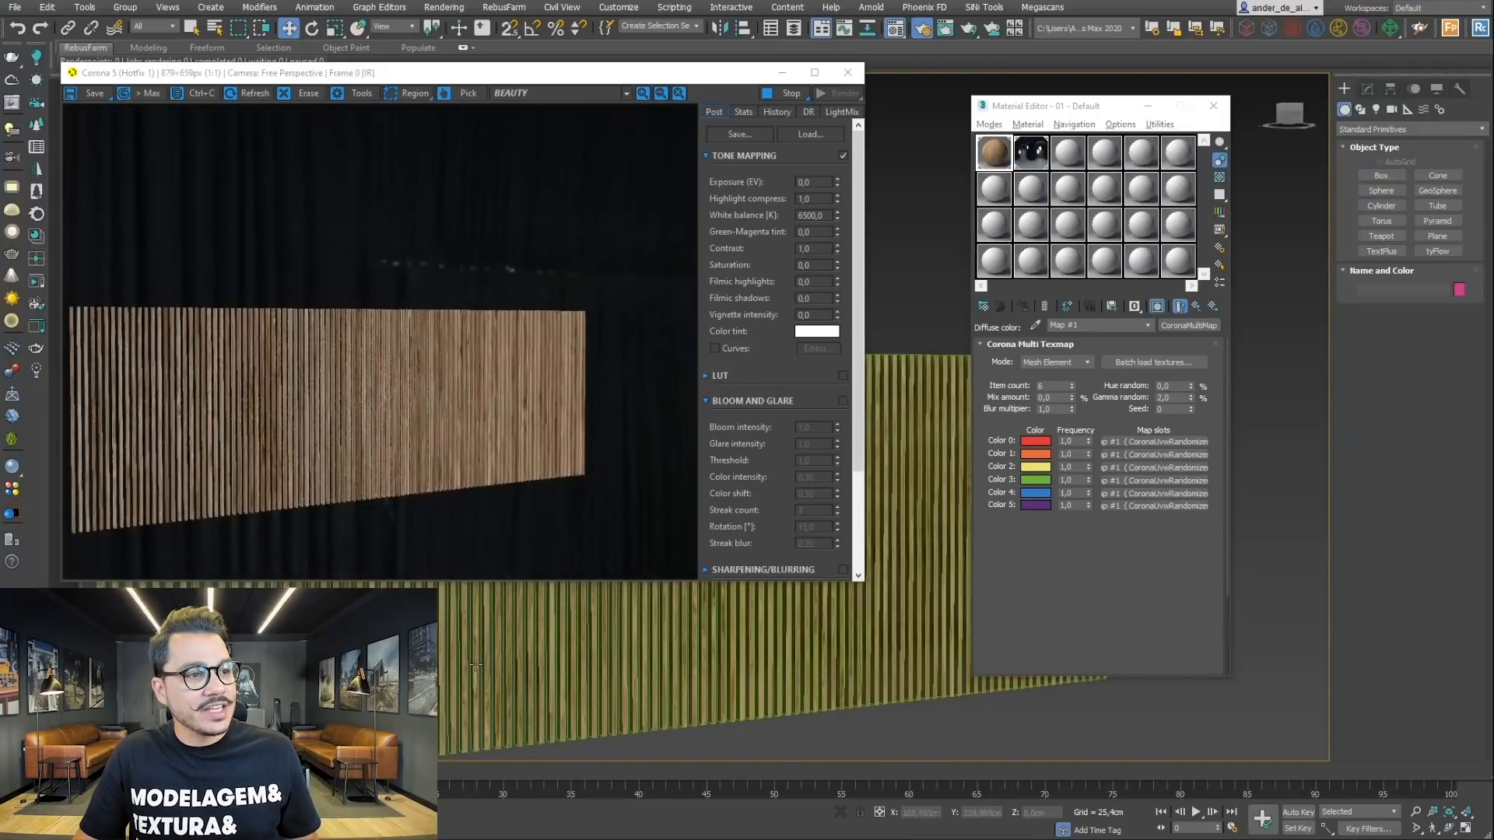
# Step: Replace the wood bitmap feeding the Color 0 CoronaUvwRandomizer with WoodFine008_COL_6K.jpg
pyautogui.keyDown('alt'); pyautogui.moveTo(476, 665); pyautogui.dragTo(763, 662, button='middle'); pyautogui.keyUp('alt')
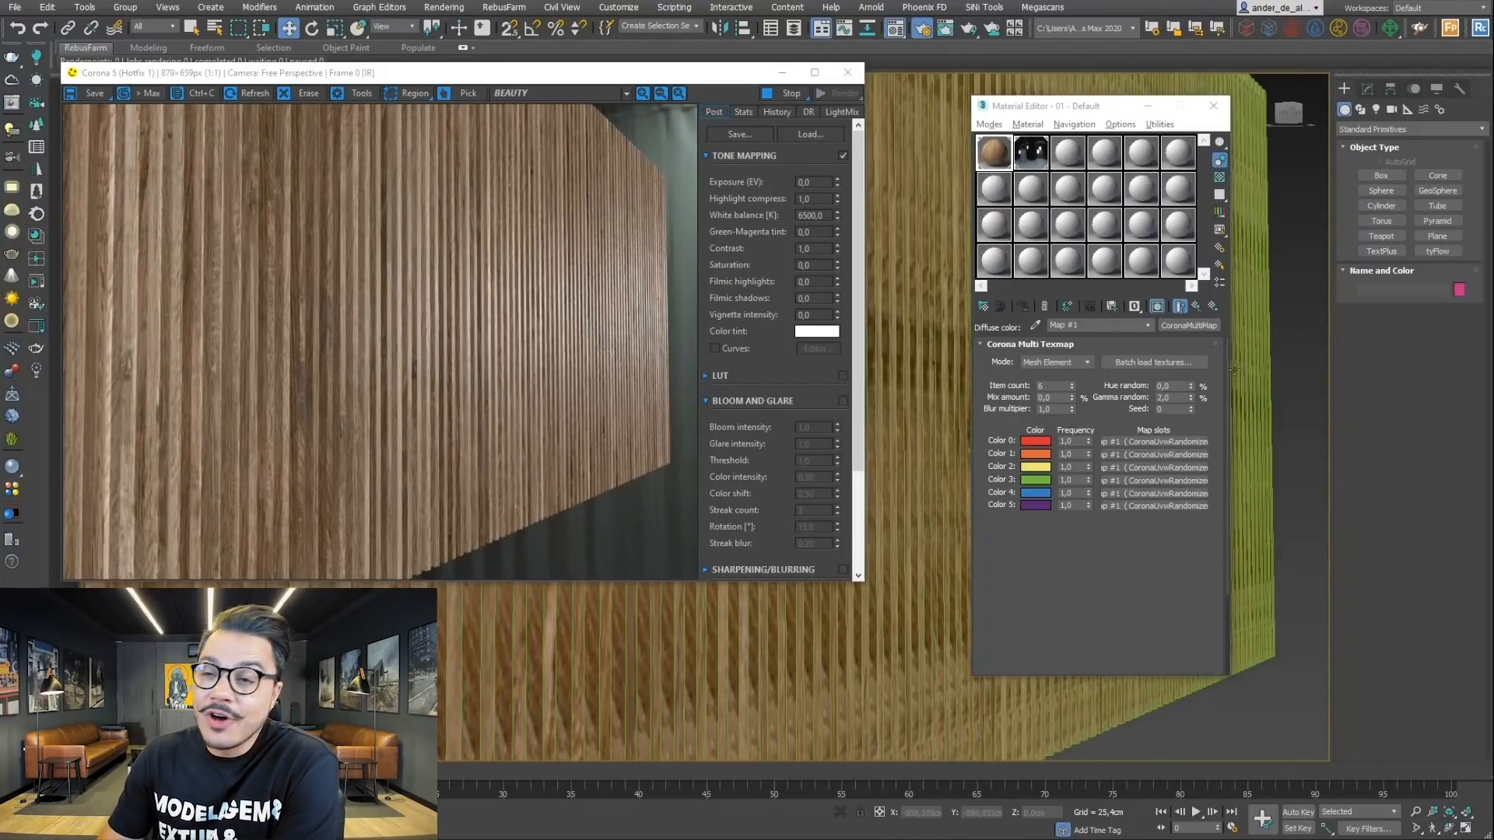
pyautogui.keyDown('alt'); pyautogui.moveTo(478, 681); pyautogui.dragTo(713, 669, button='middle'); pyautogui.keyUp('alt')
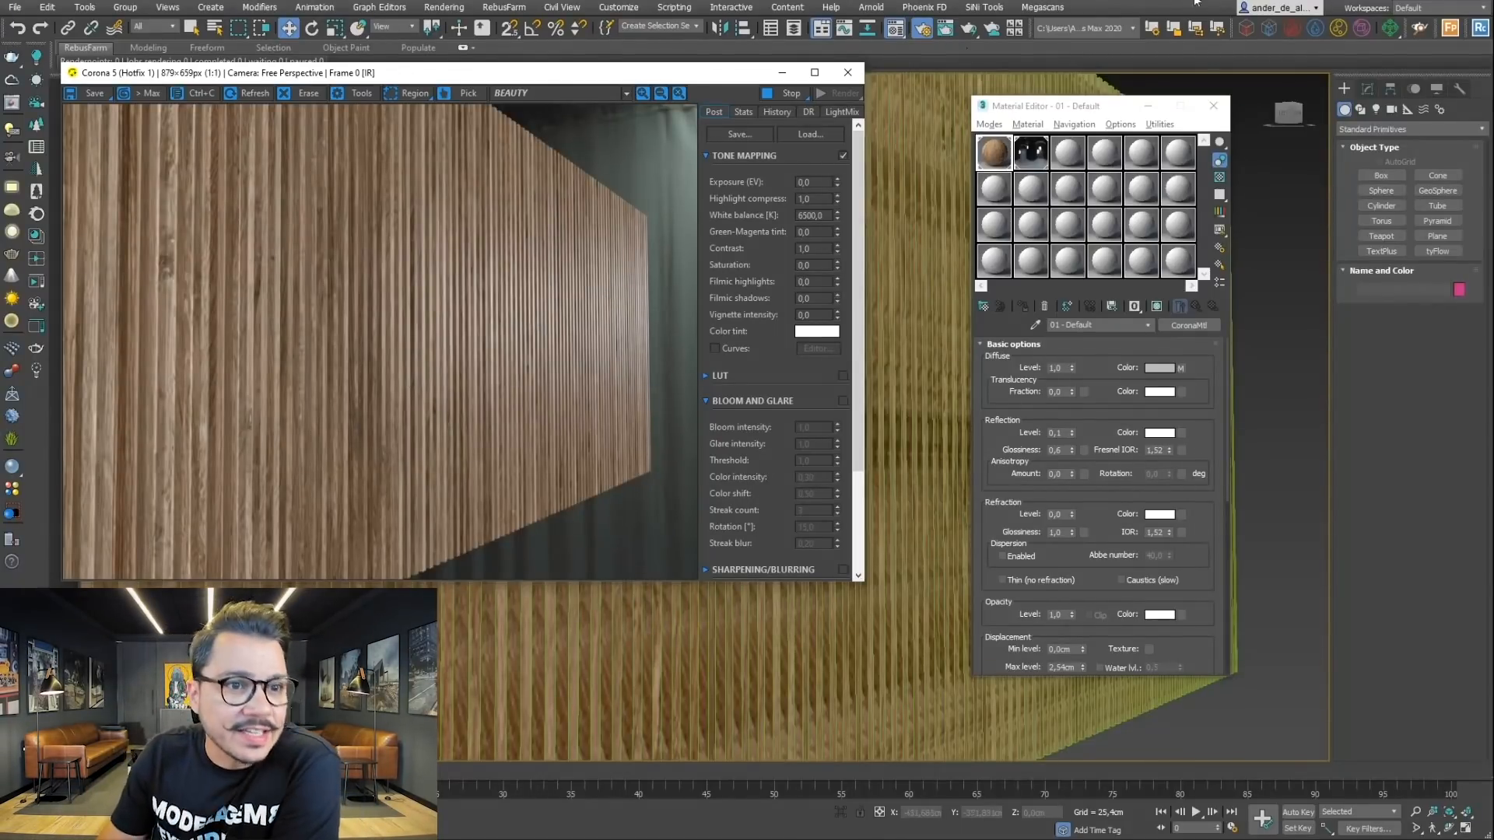
pyautogui.click(1182, 368)
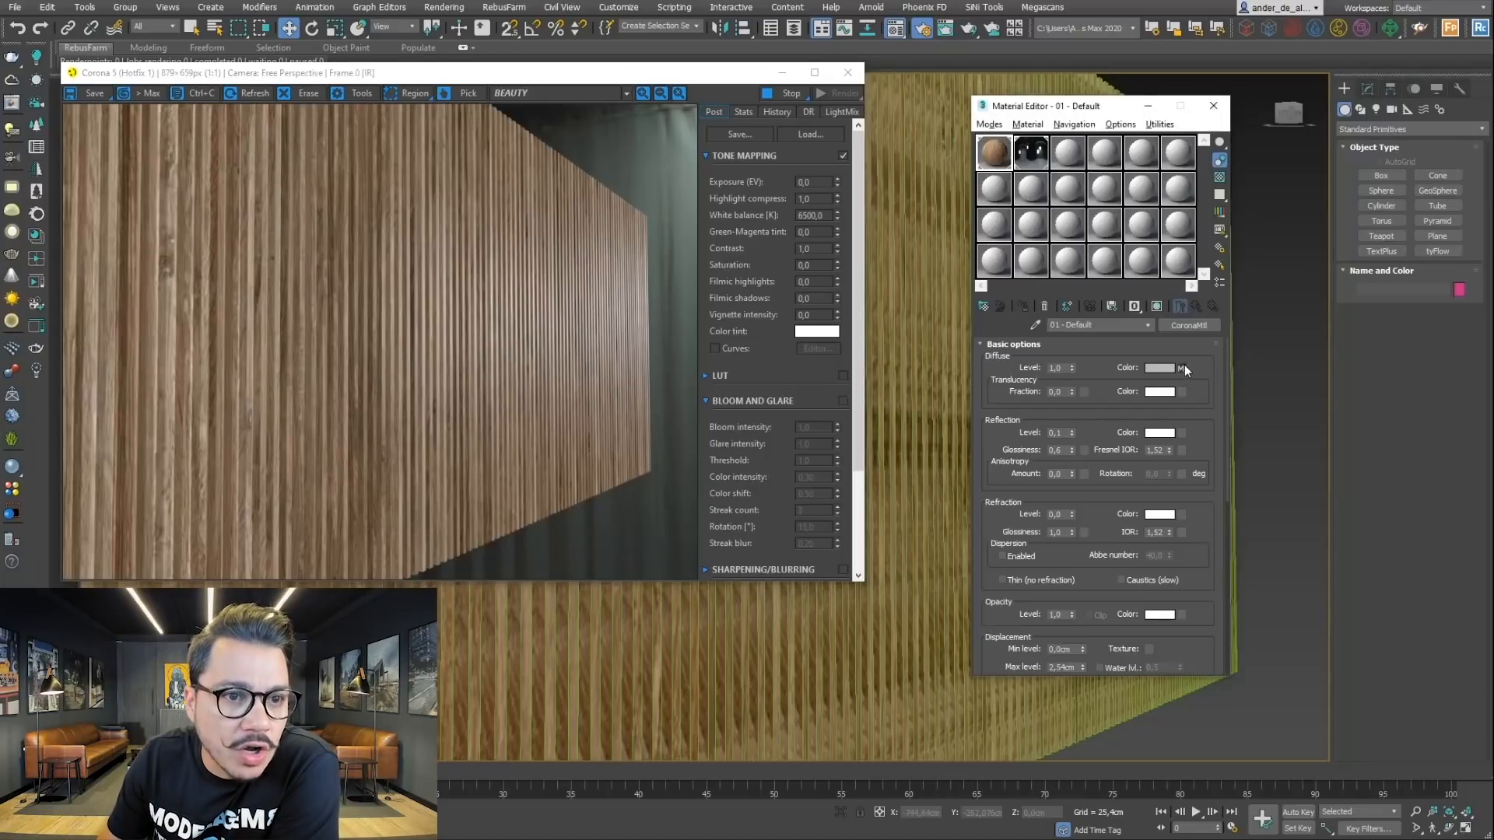
pyautogui.click(1183, 369)
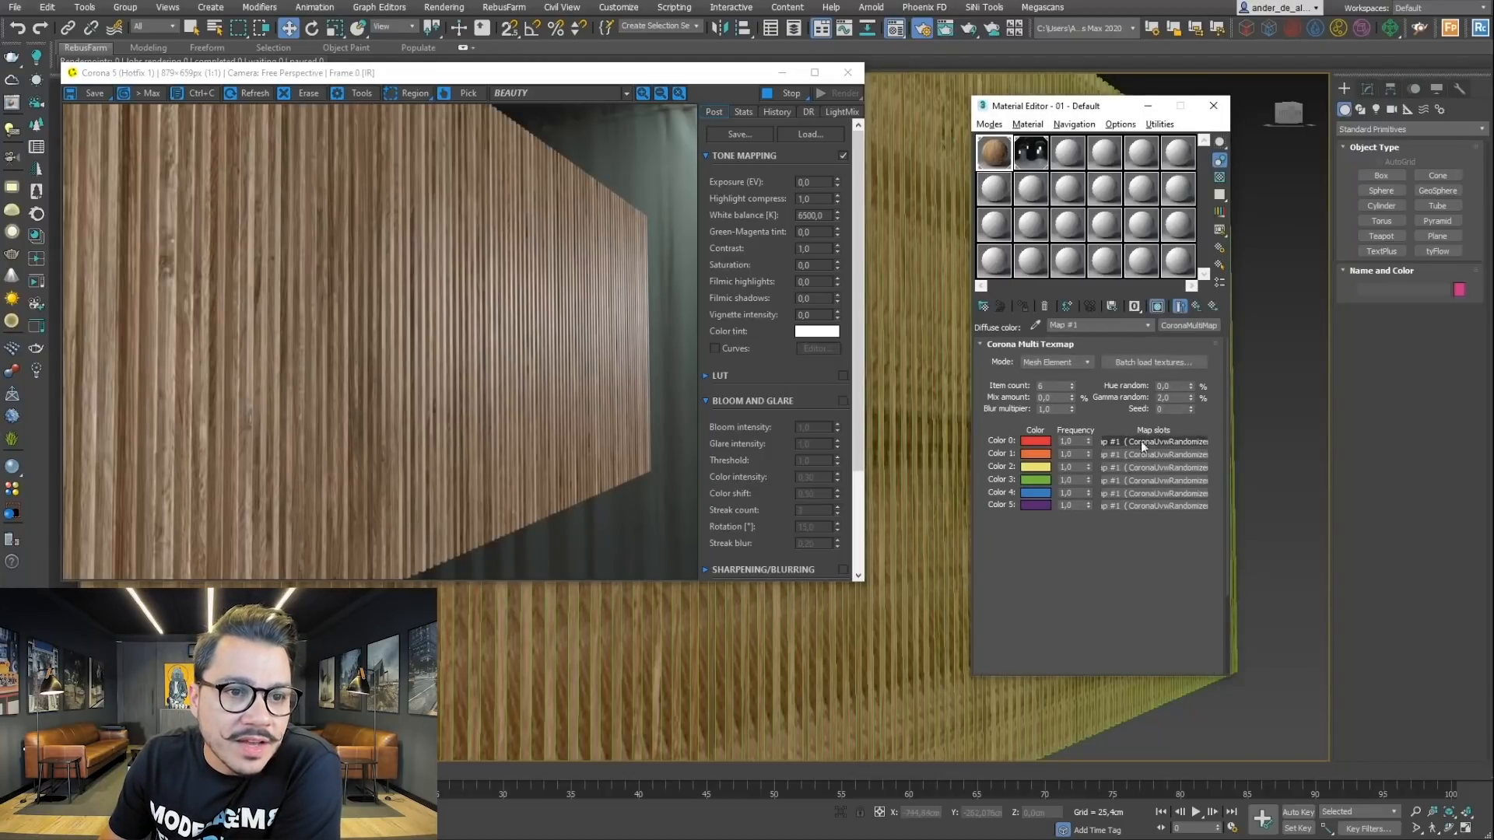
pyautogui.click(1183, 443)
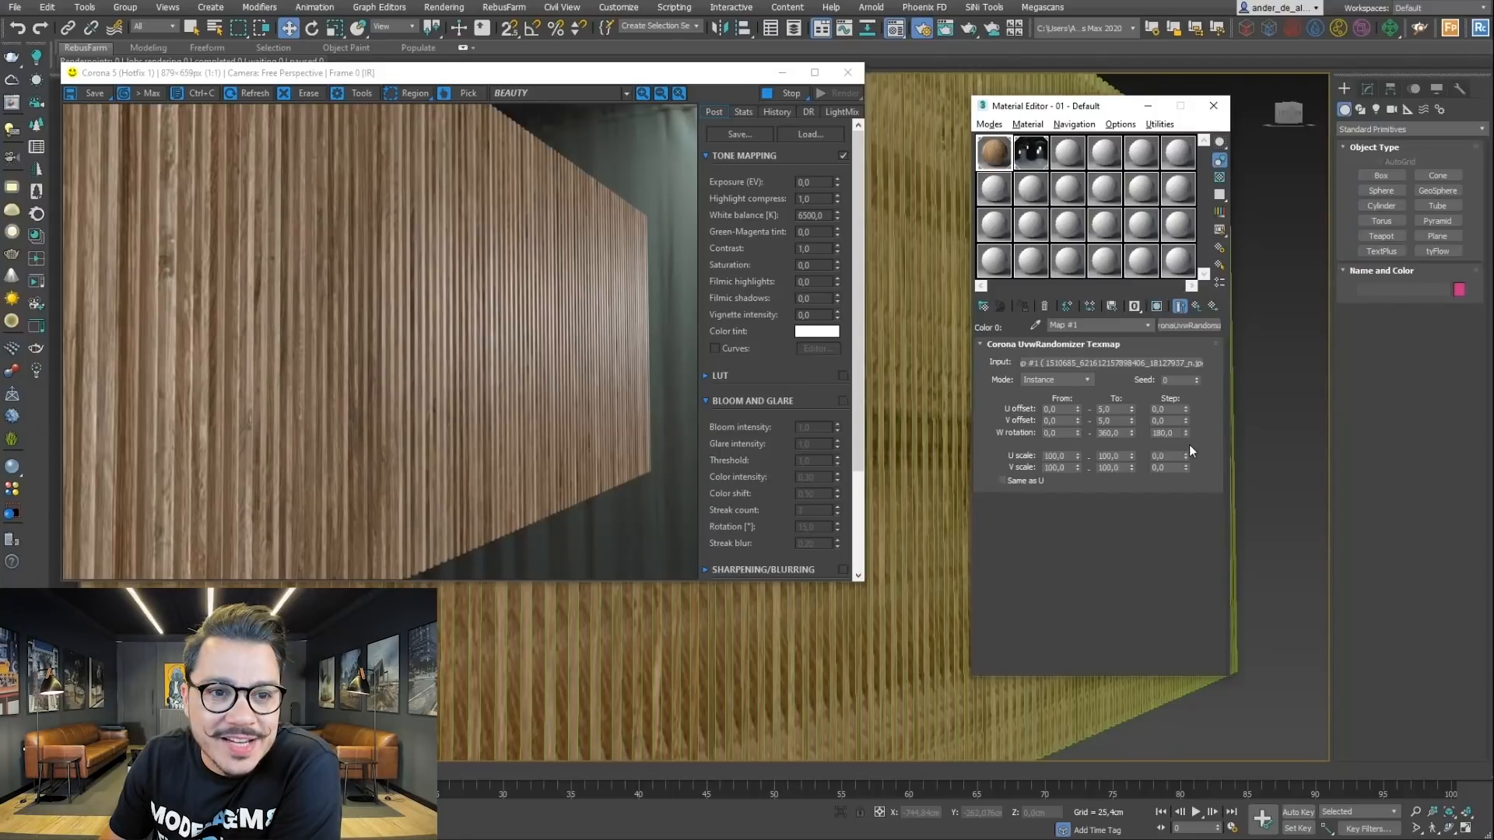
pyautogui.click(1126, 365)
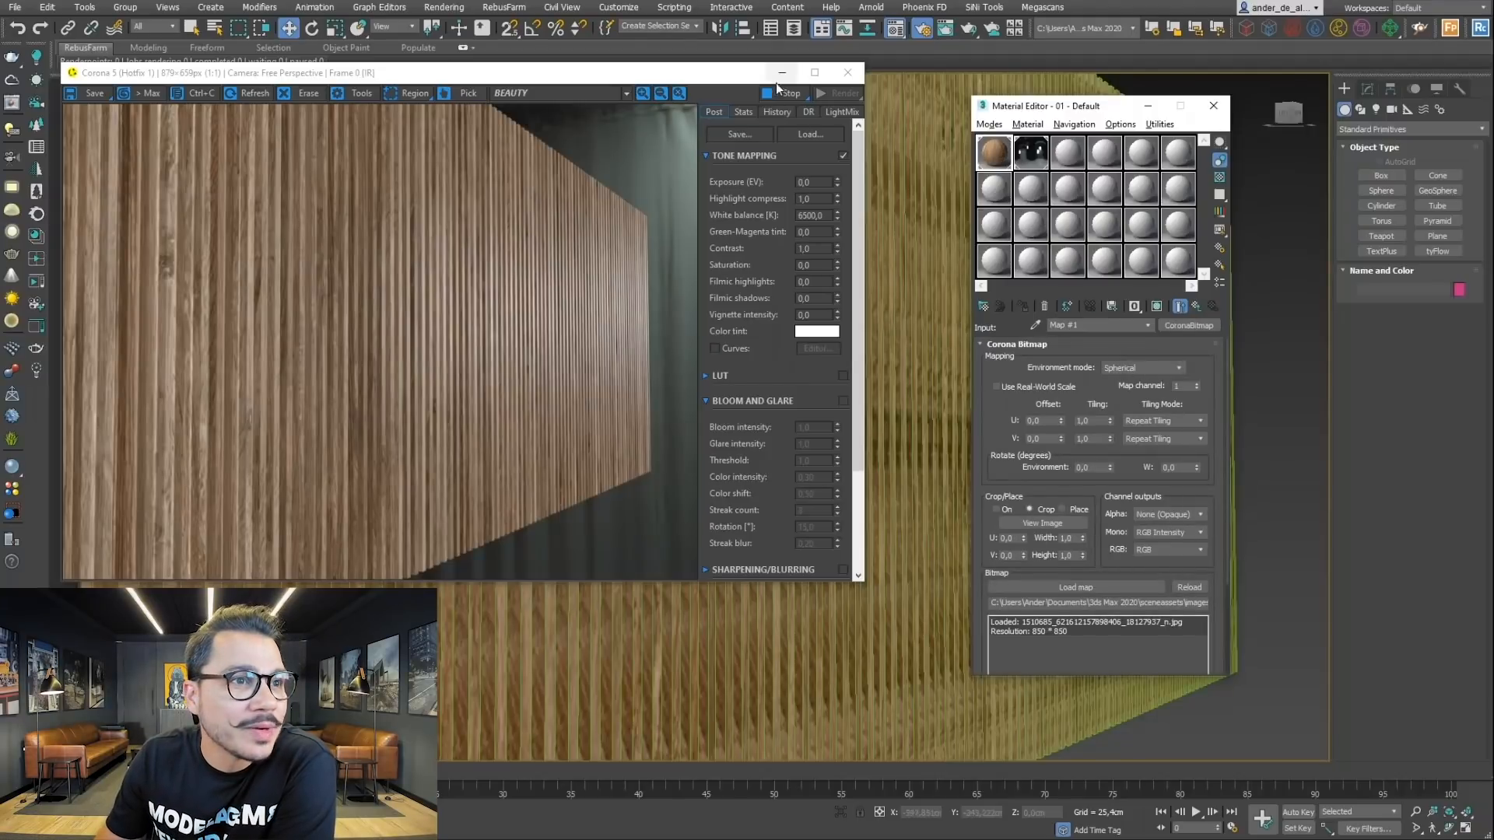
pyautogui.click(1084, 588)
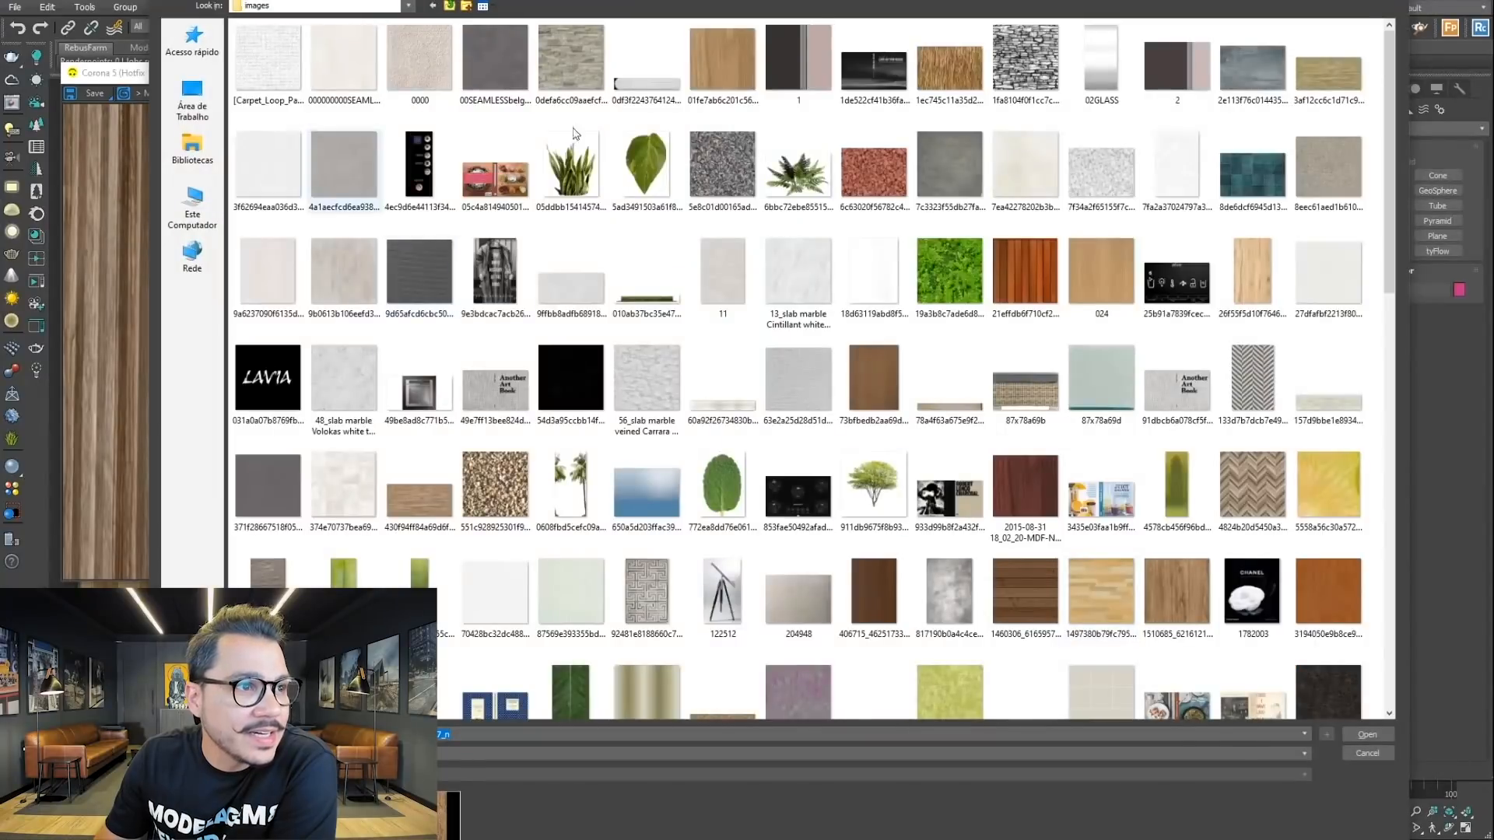
pyautogui.moveTo(1390, 257); pyautogui.dragTo(1389, 675)
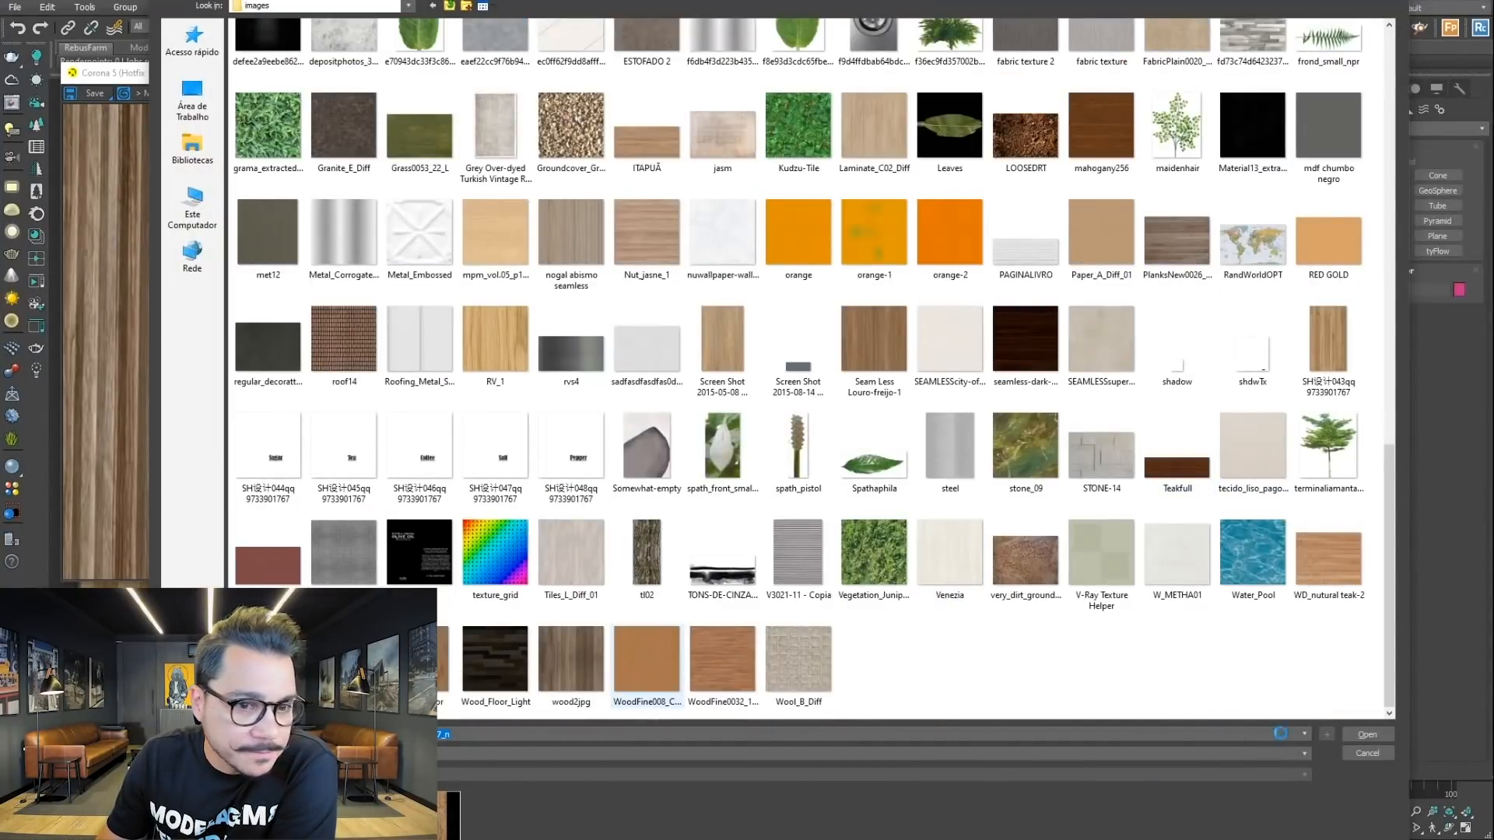
pyautogui.click(1358, 736)
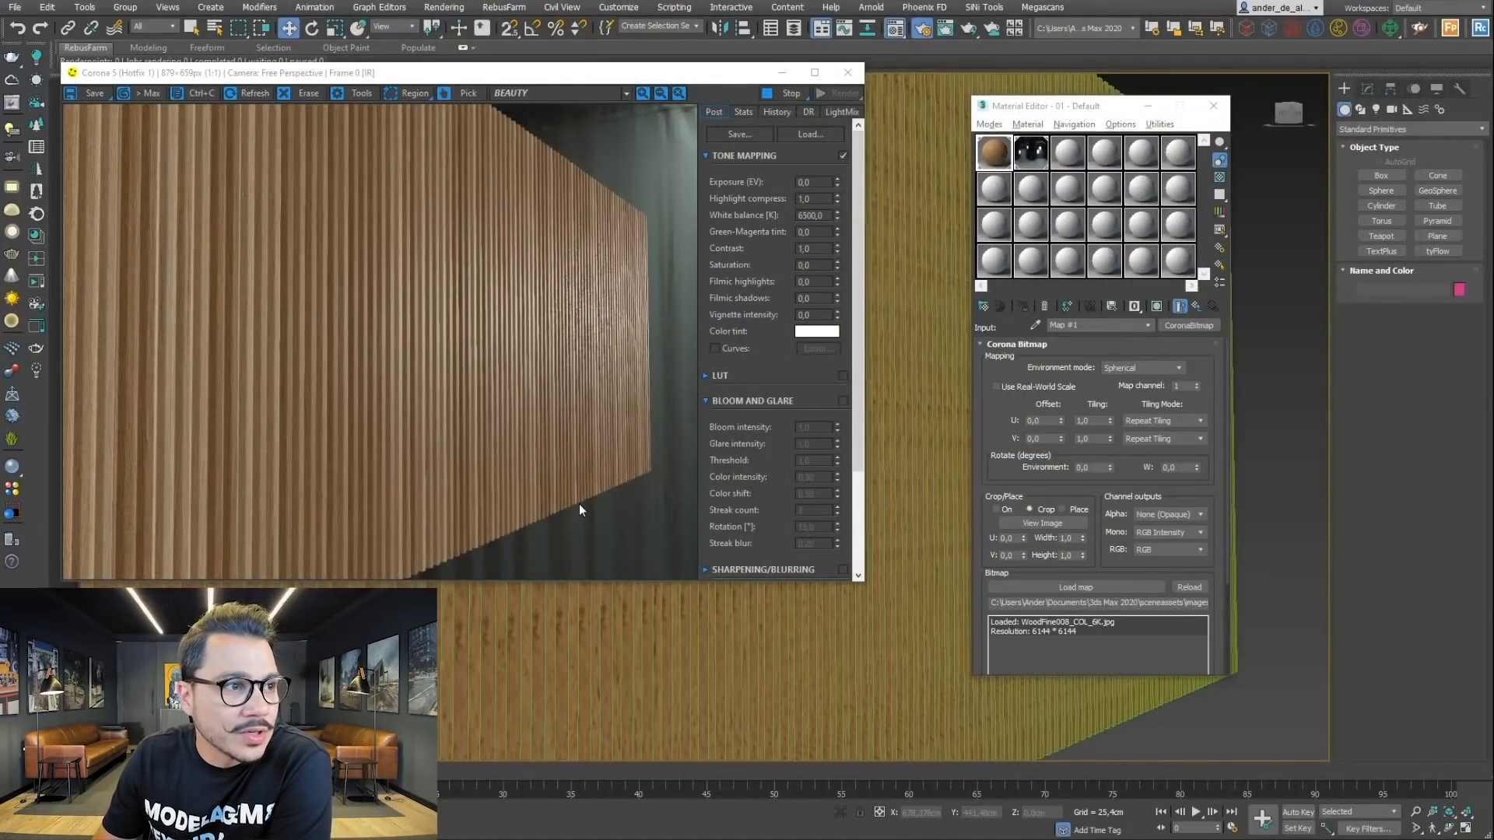
# Step: Check the new wood on the slats in the render and set the CoronaMultiMap Gamma random to 1 %
pyautogui.scroll(4, 240, 281)
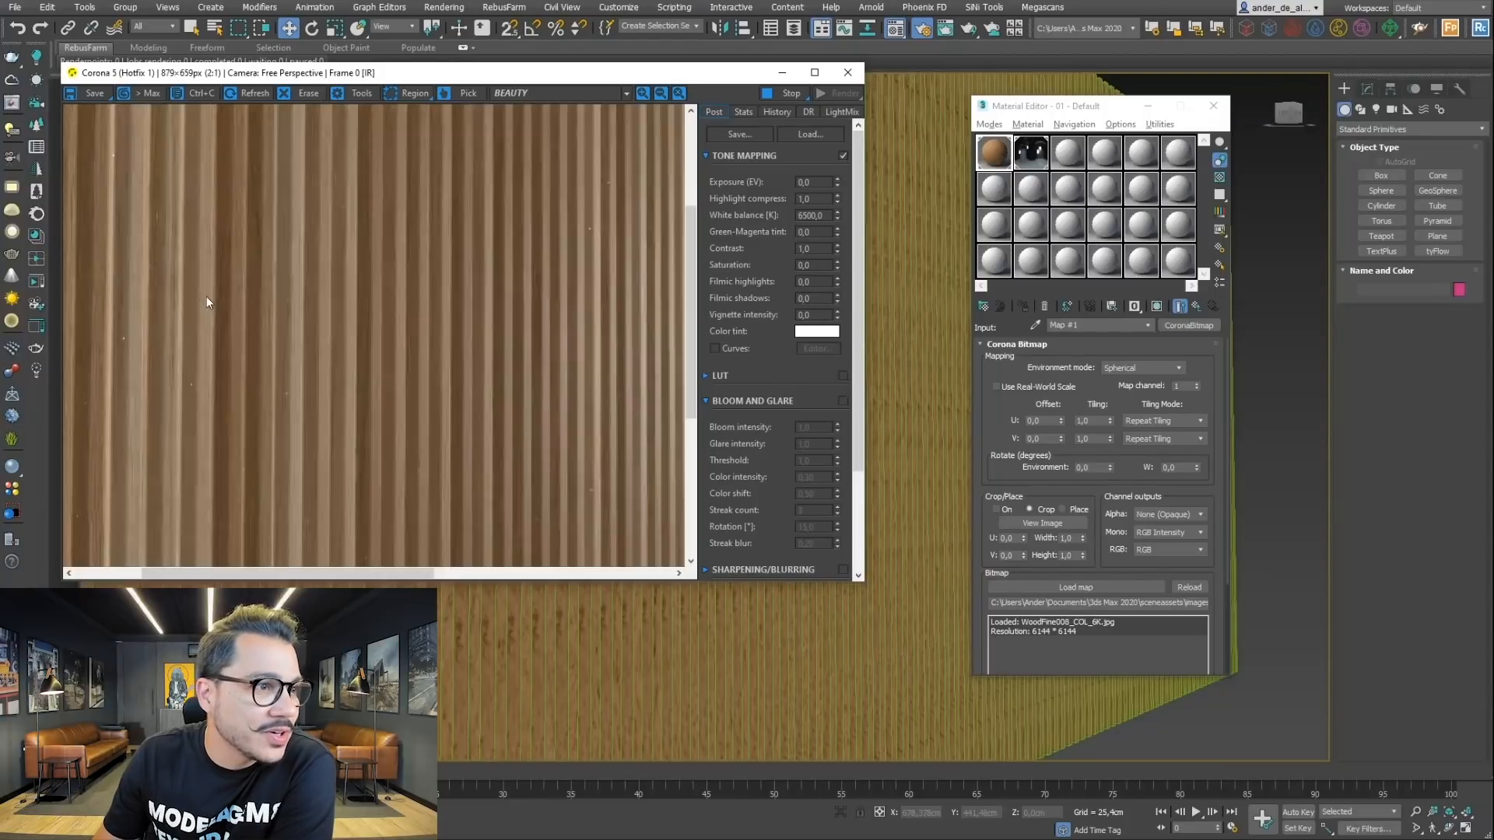
pyautogui.scroll(-4, 327, 249)
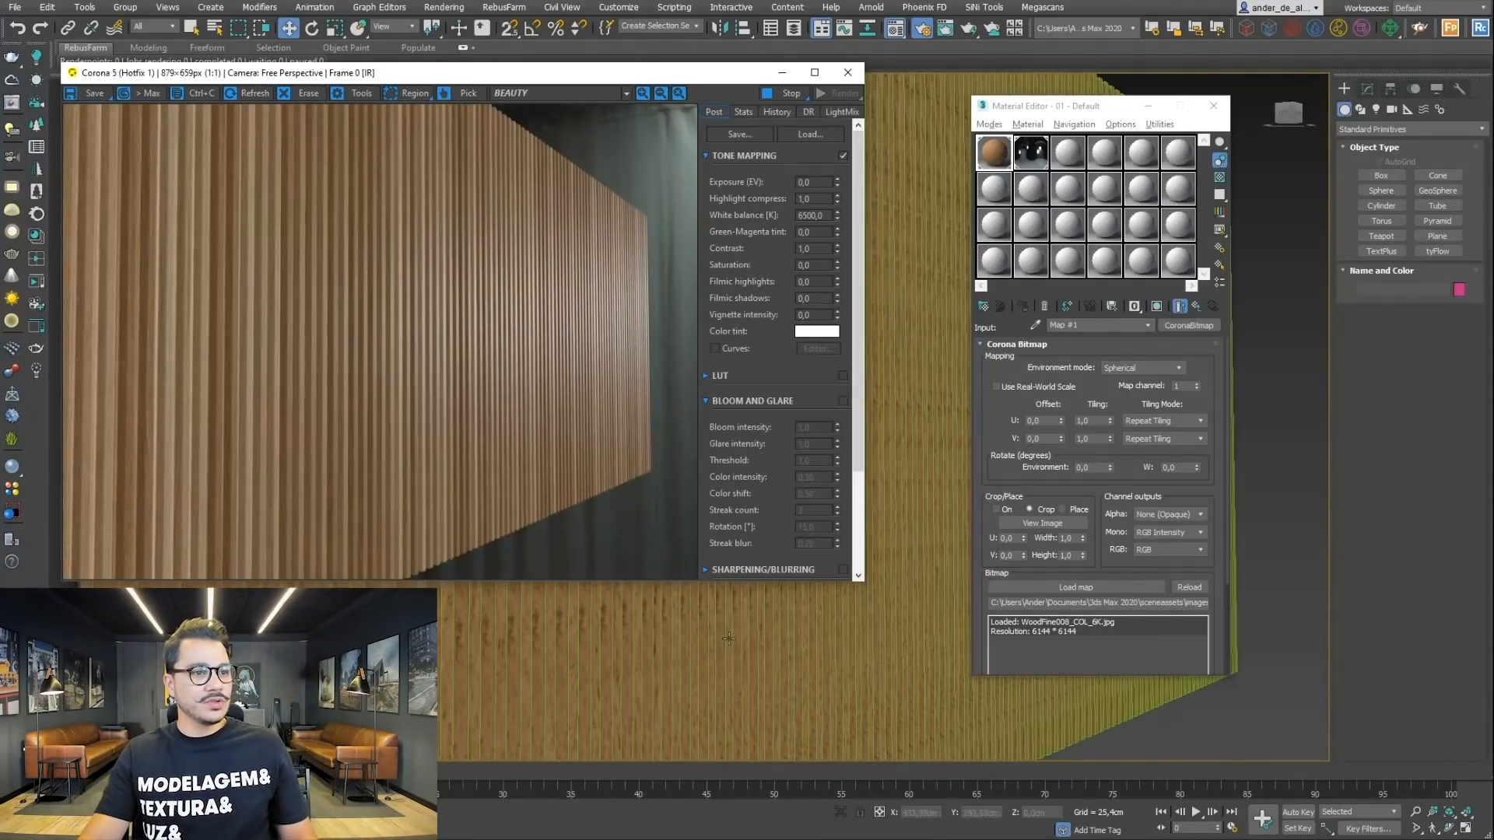
pyautogui.scroll(2, 728, 638)
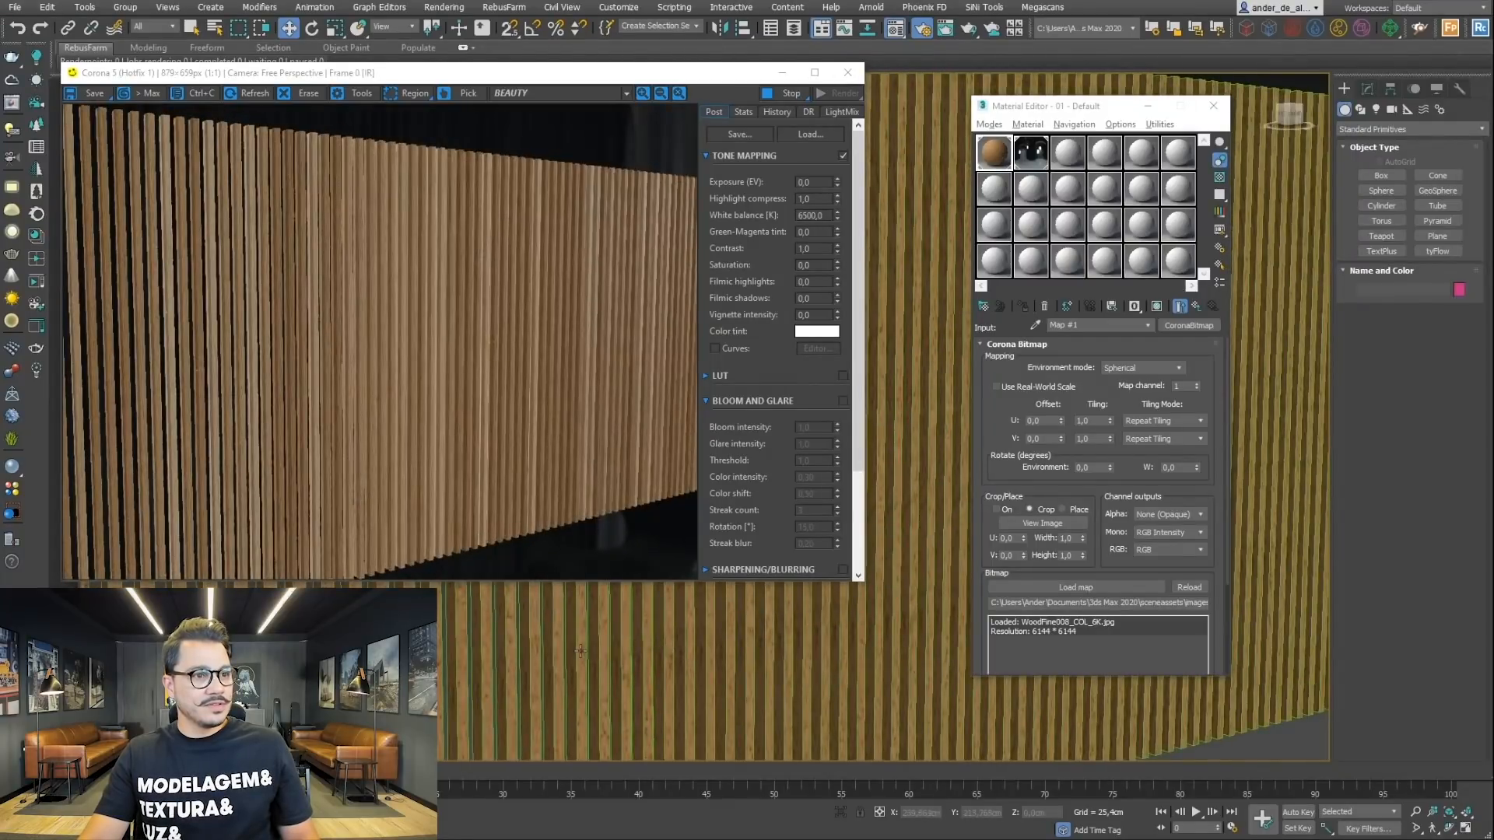
pyautogui.moveTo(581, 652); pyautogui.dragTo(706, 643, button='middle')
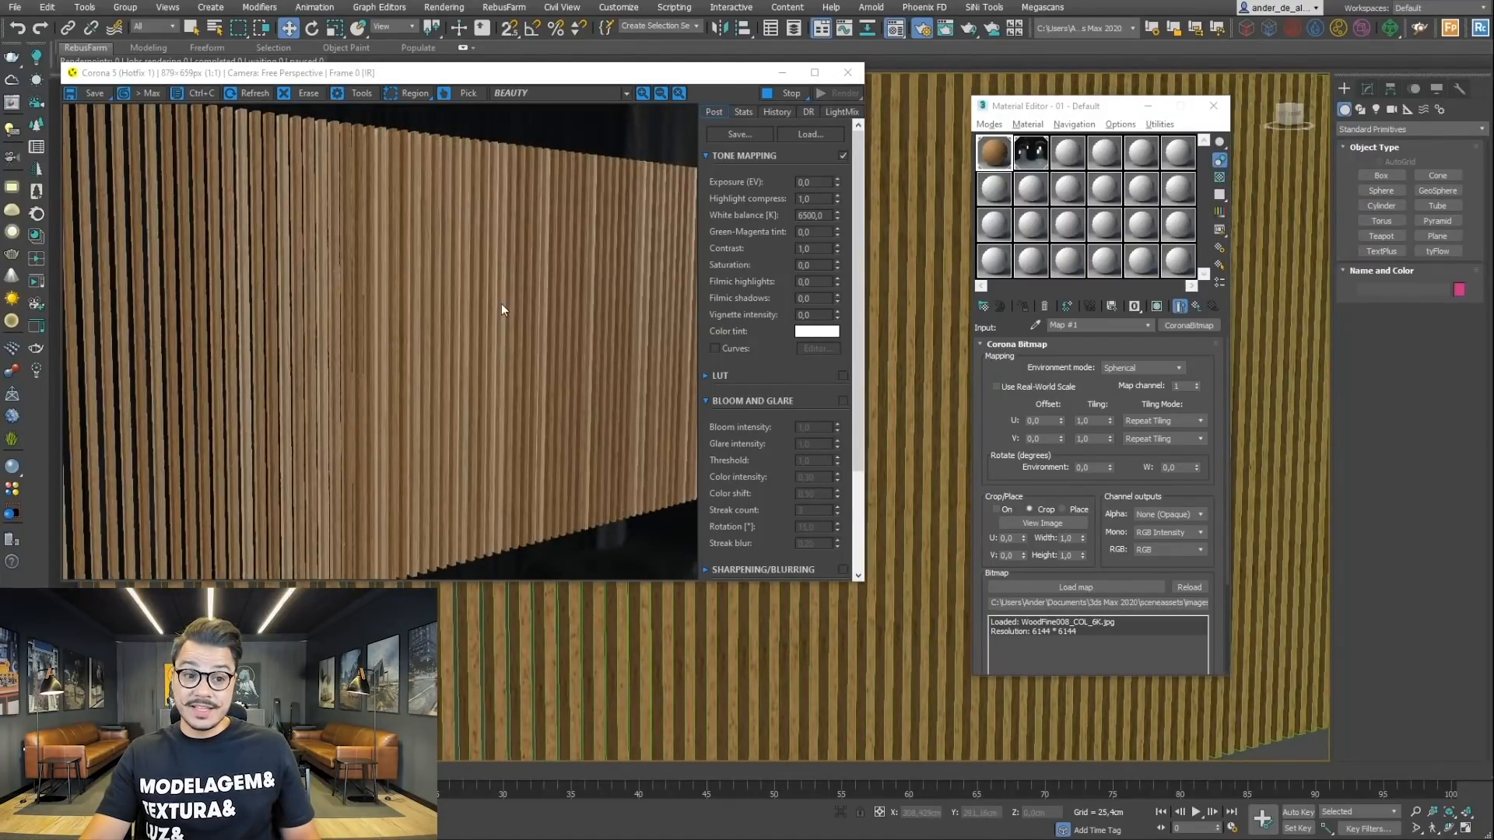
pyautogui.moveTo(660, 692); pyautogui.dragTo(770, 666, button='middle')
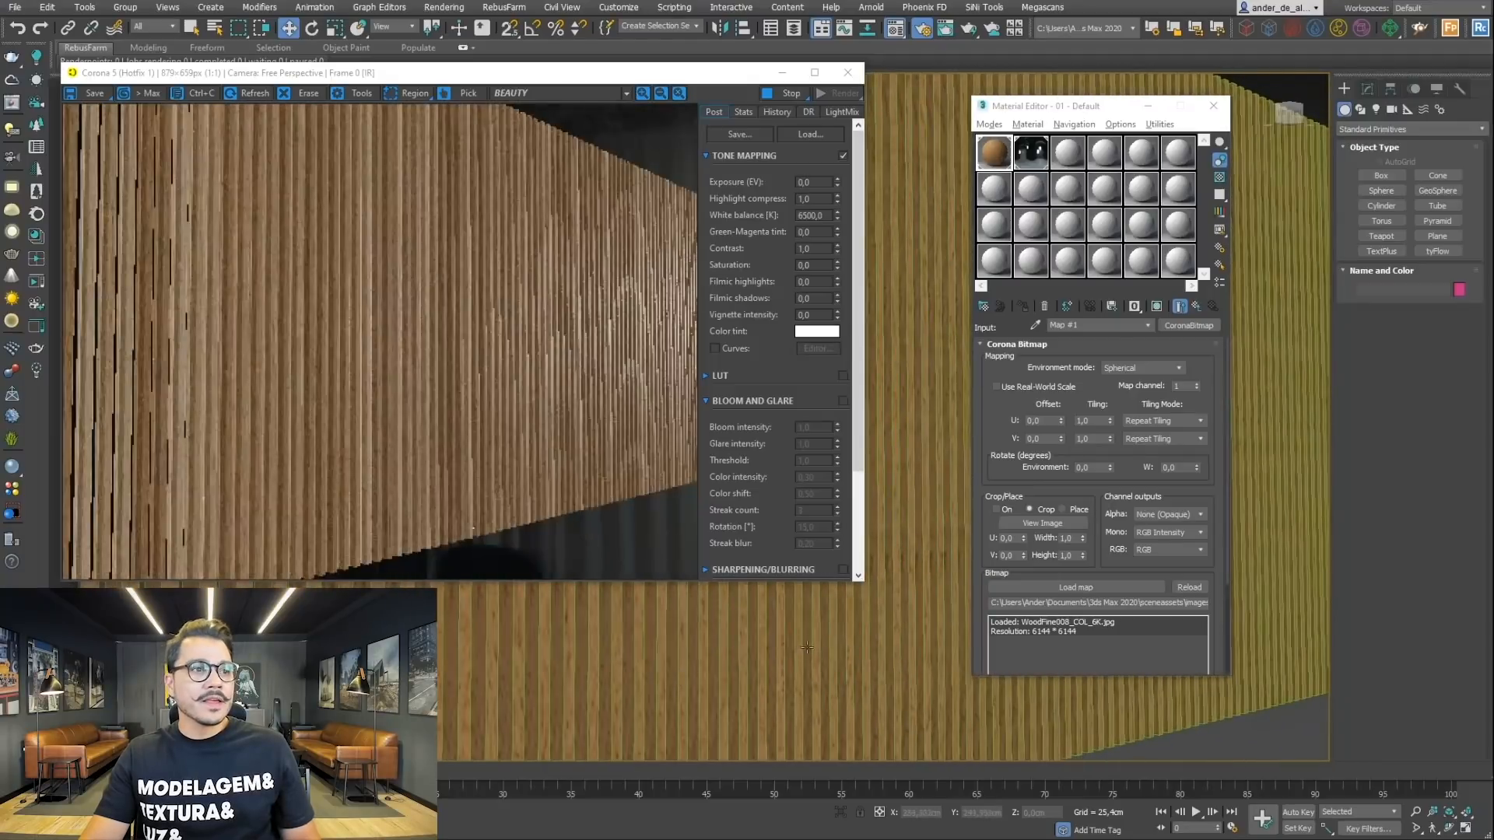
pyautogui.click(1196, 306)
pyautogui.click(1202, 305)
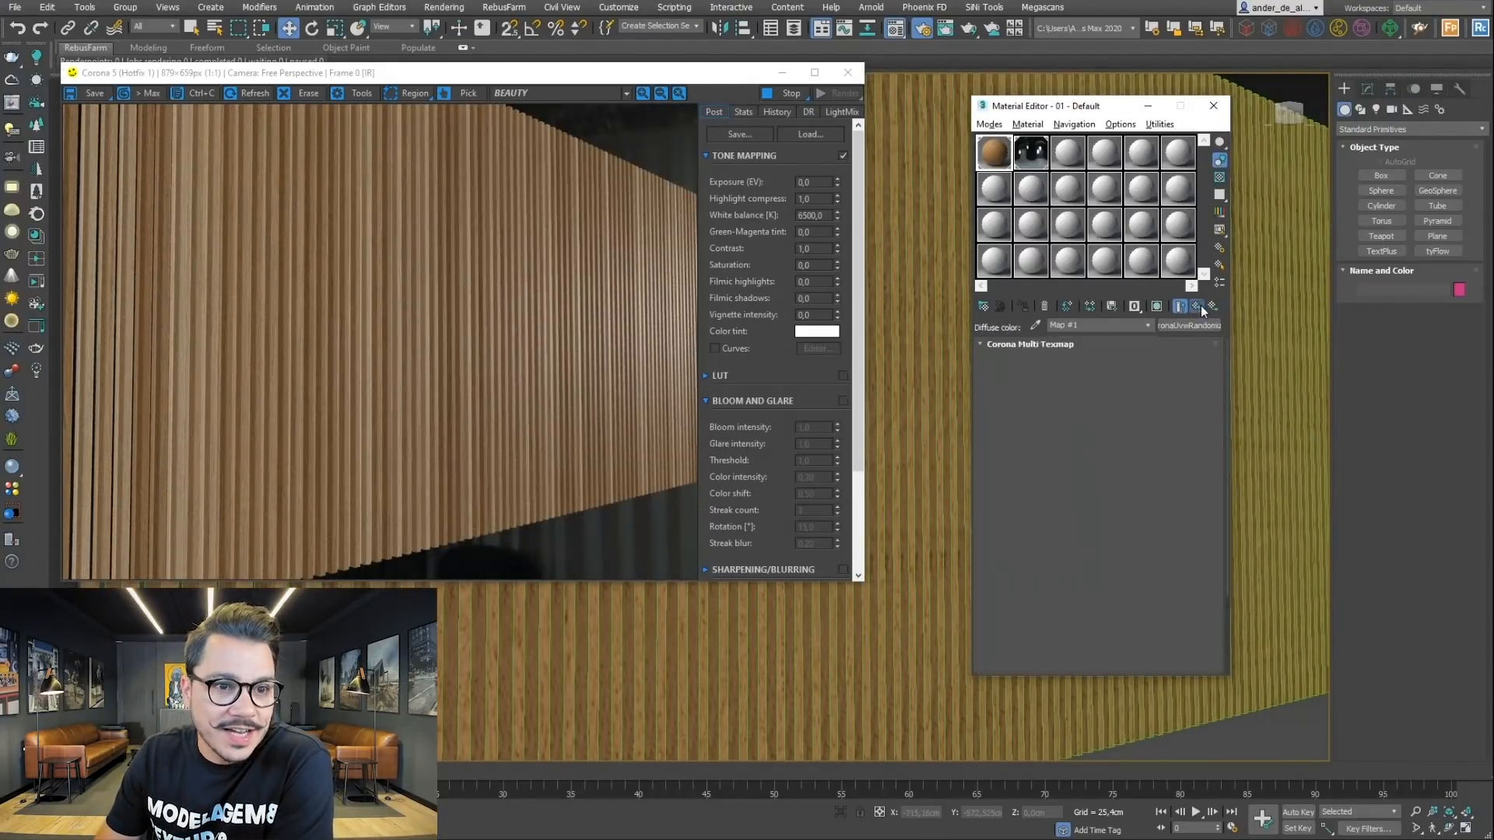
pyautogui.doubleClick(1181, 399)
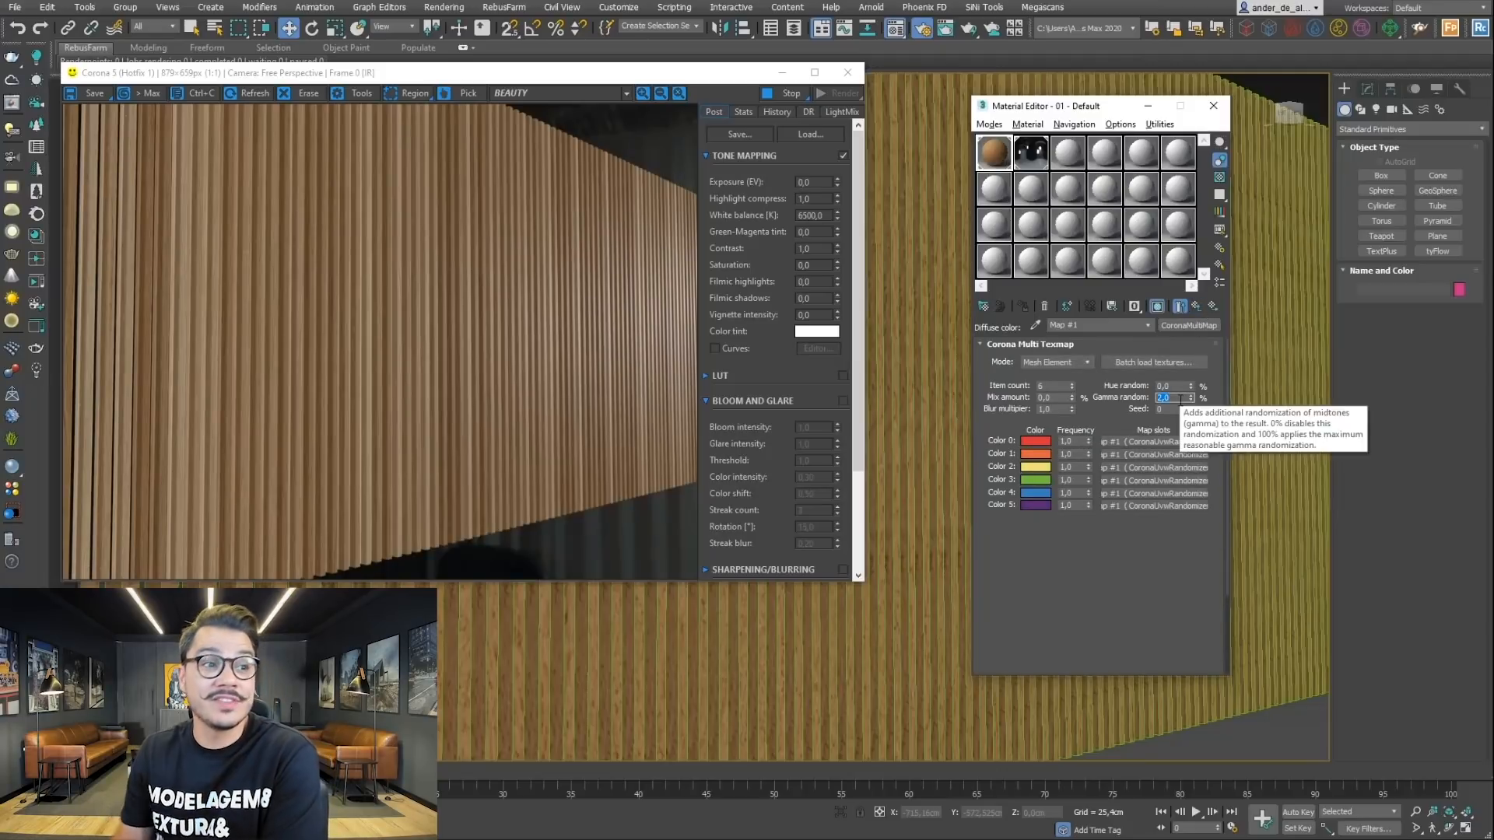
pyautogui.write('1')
pyautogui.press('Return')
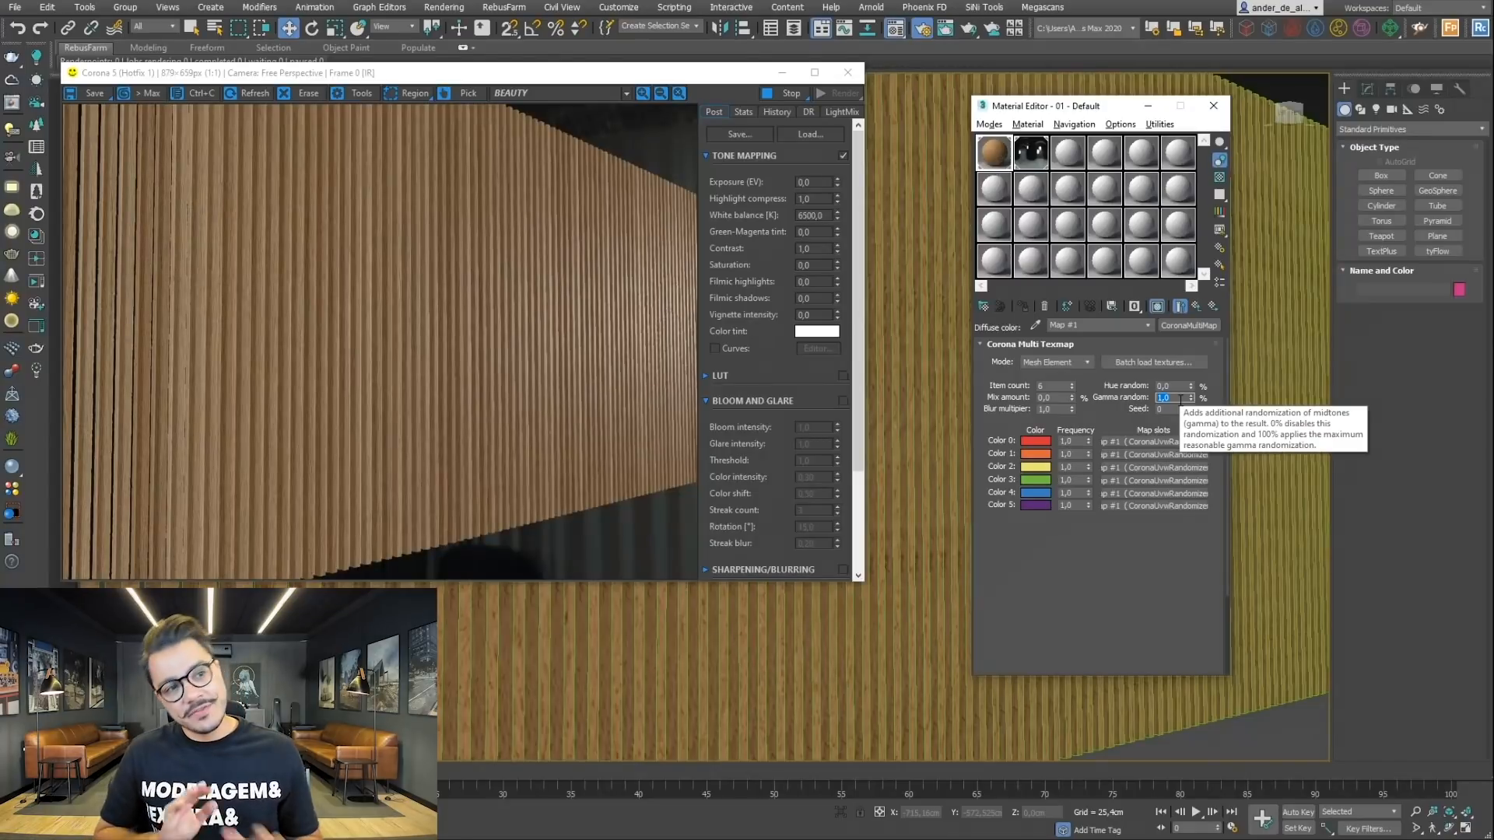
# Step: Set the CoronaMultiMap seed to 1, checking the slats up close, and stop the interactive render
pyautogui.moveTo(1124, 598); pyautogui.dragTo(1124, 589)
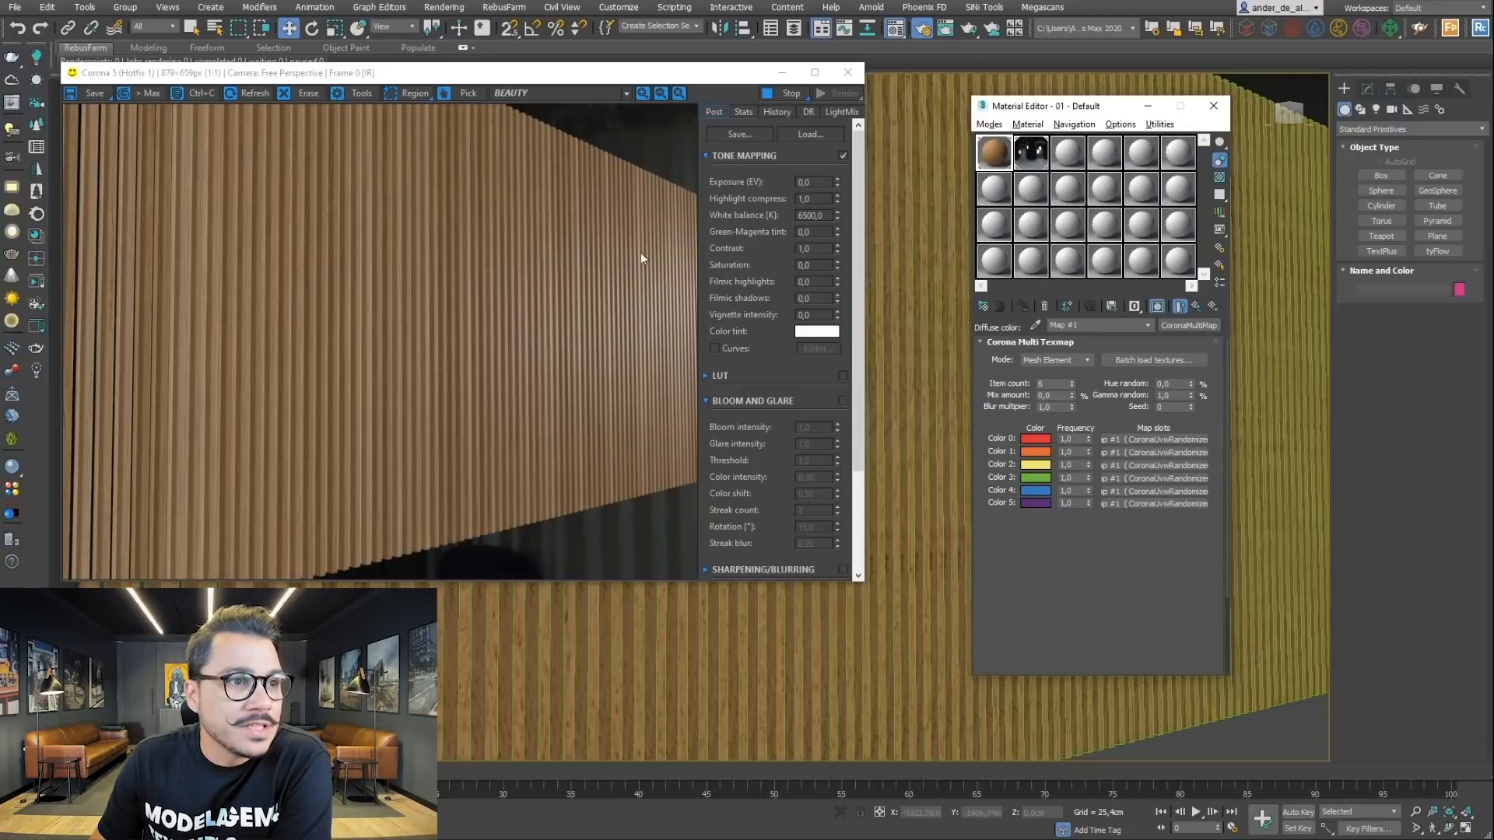
pyautogui.click(1192, 405)
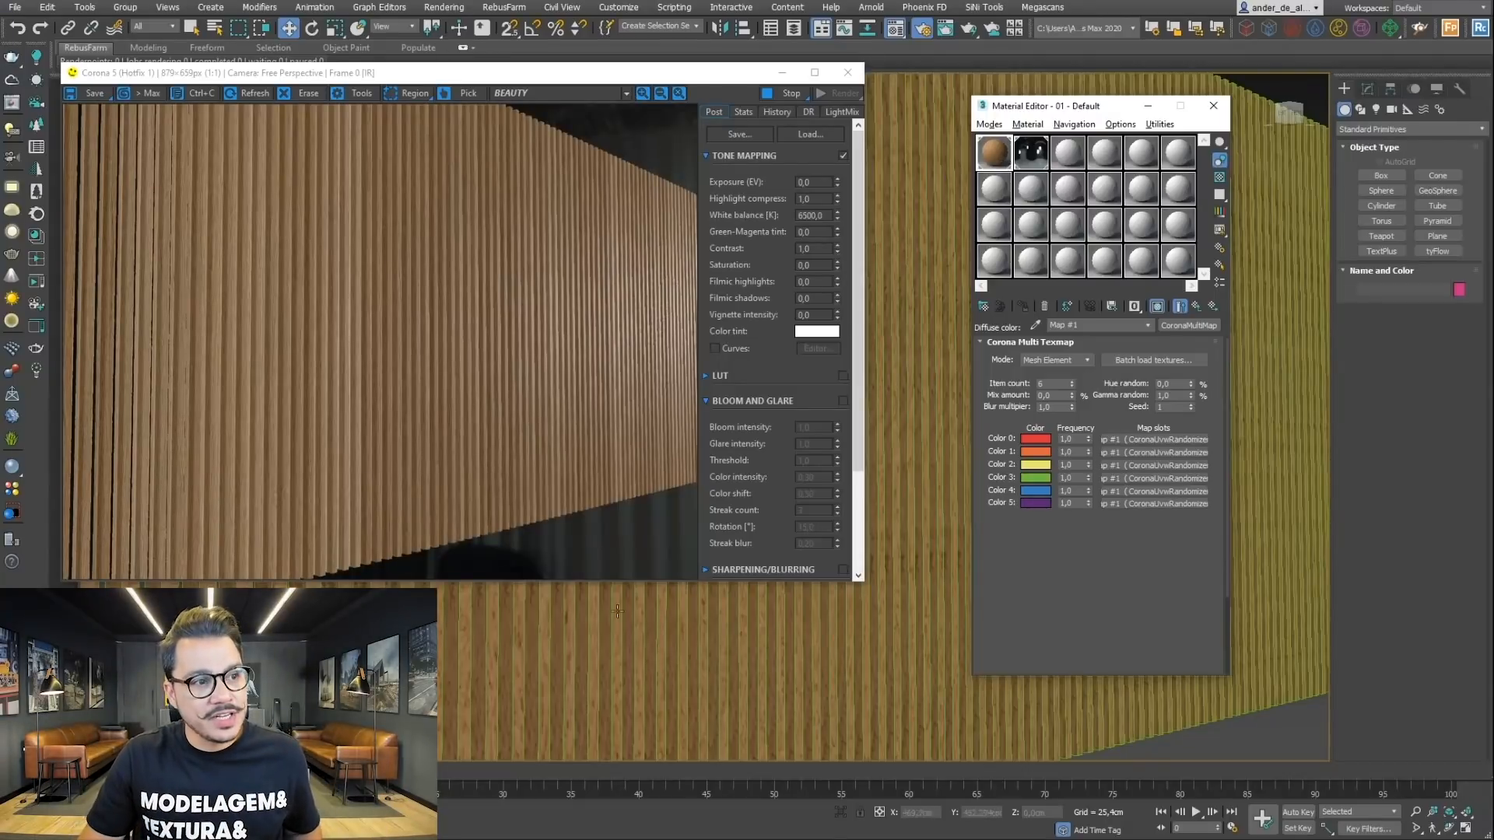
pyautogui.moveTo(708, 671)
pyautogui.mouseDown(button='middle')
pyautogui.moveTo(684, 689)
pyautogui.moveTo(687, 674)
pyautogui.mouseUp(button='middle')
pyautogui.scroll(-2, 685, 688)
pyautogui.scroll(3, 686, 674)
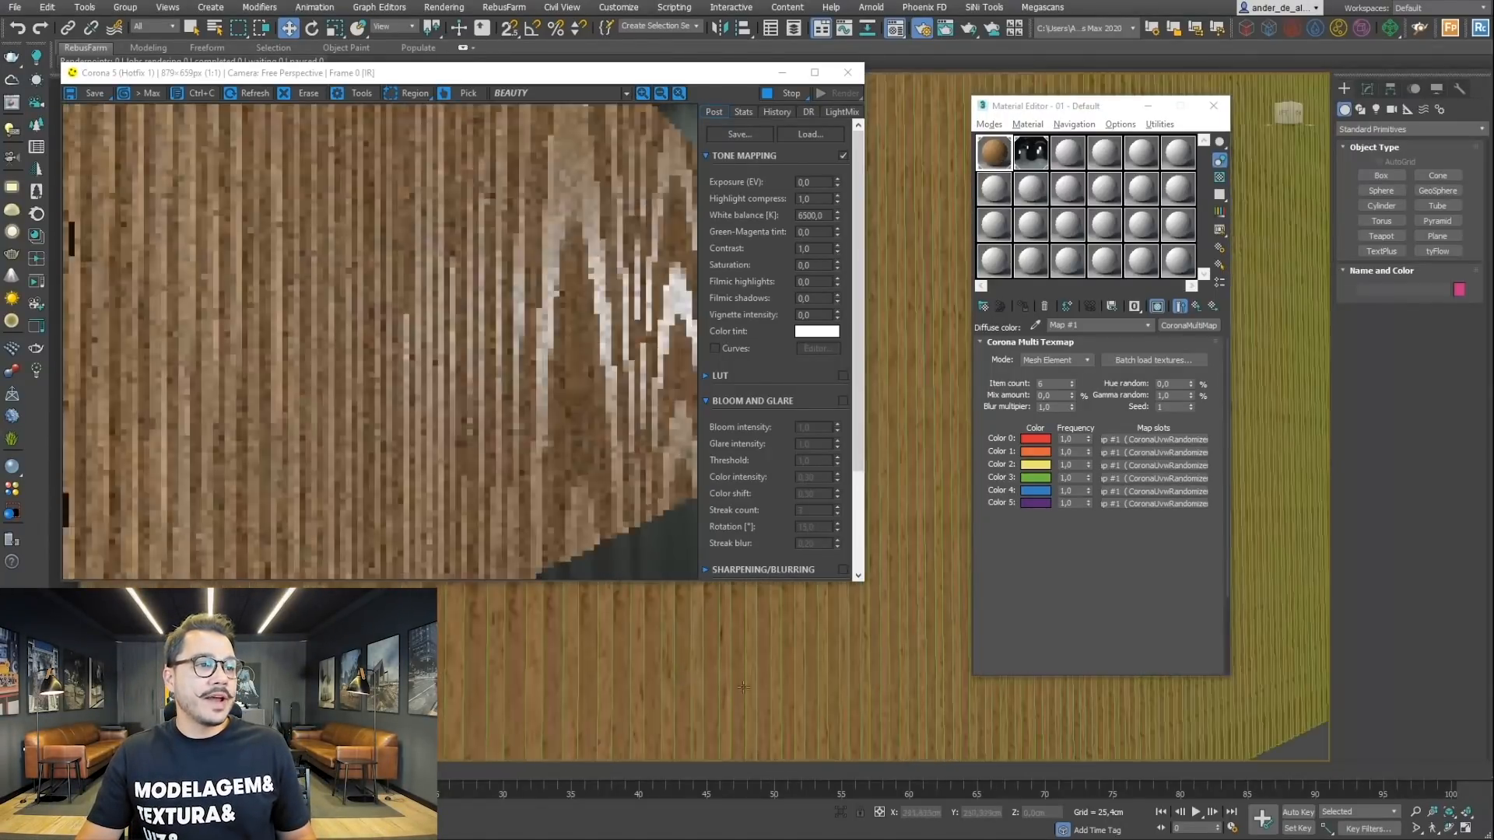
pyautogui.scroll(3, 750, 688)
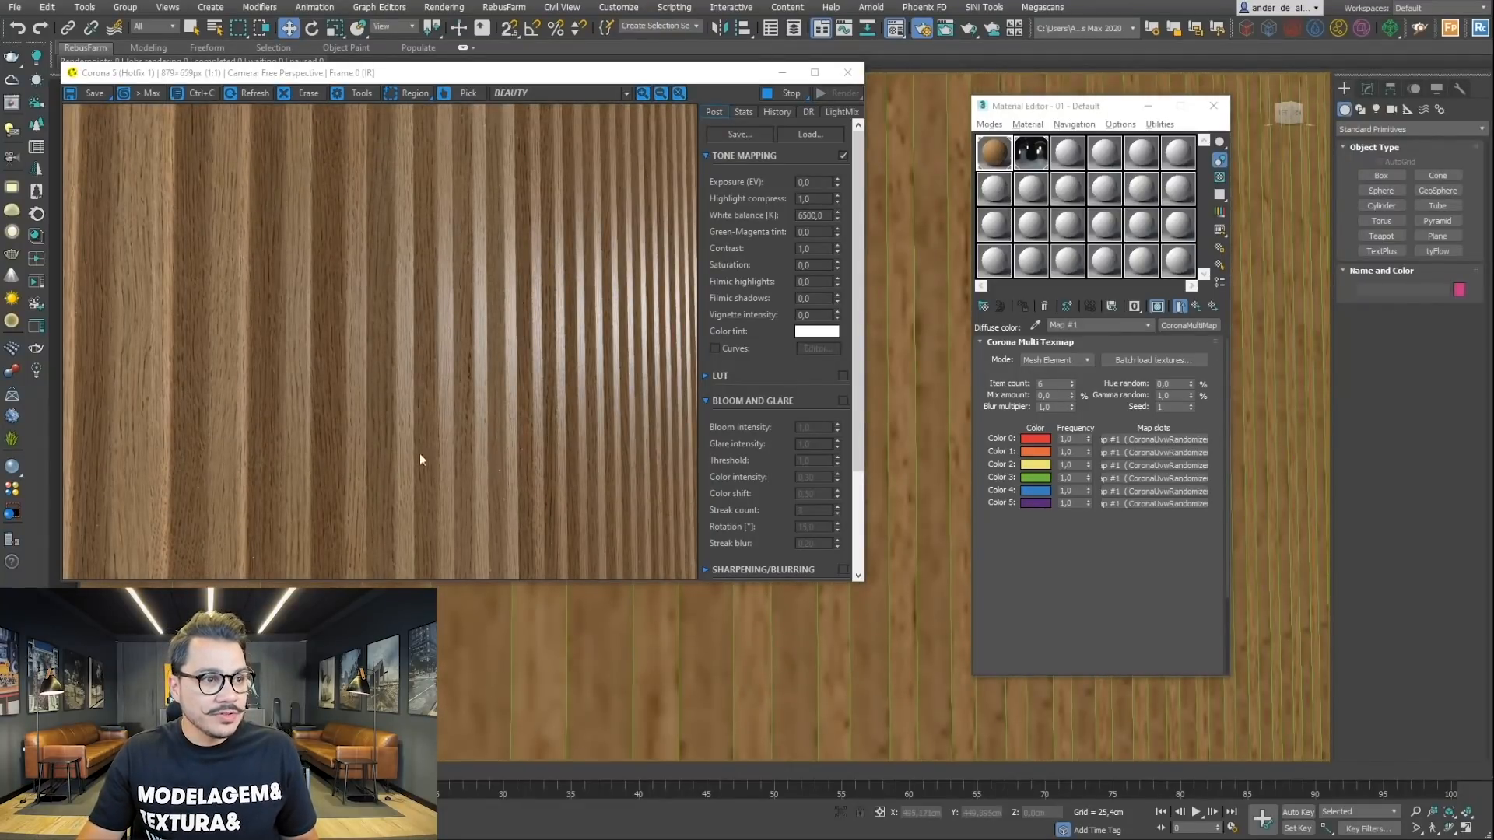
pyautogui.scroll(-2, 785, 697)
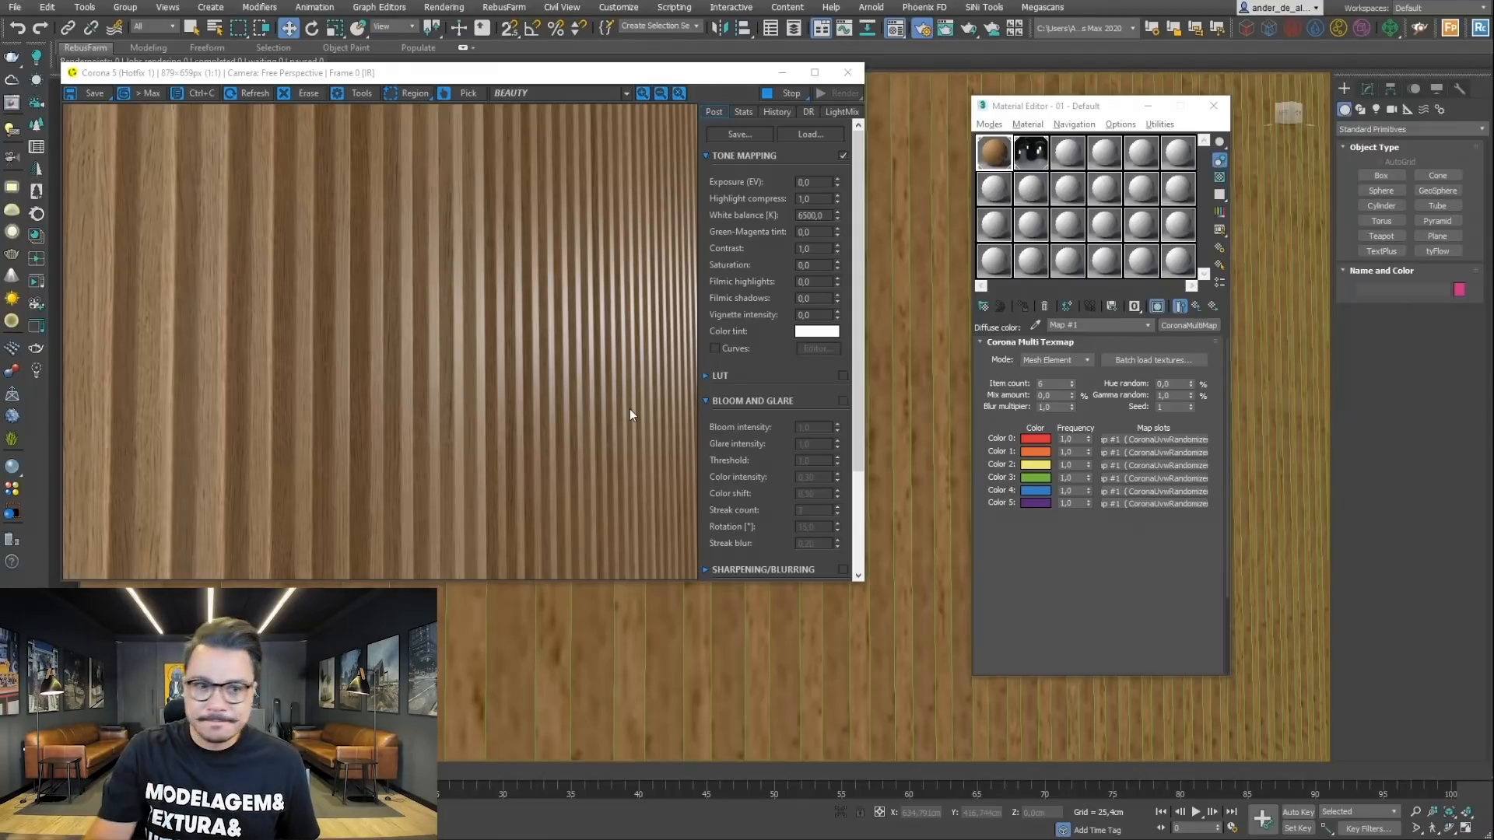
pyautogui.click(1196, 306)
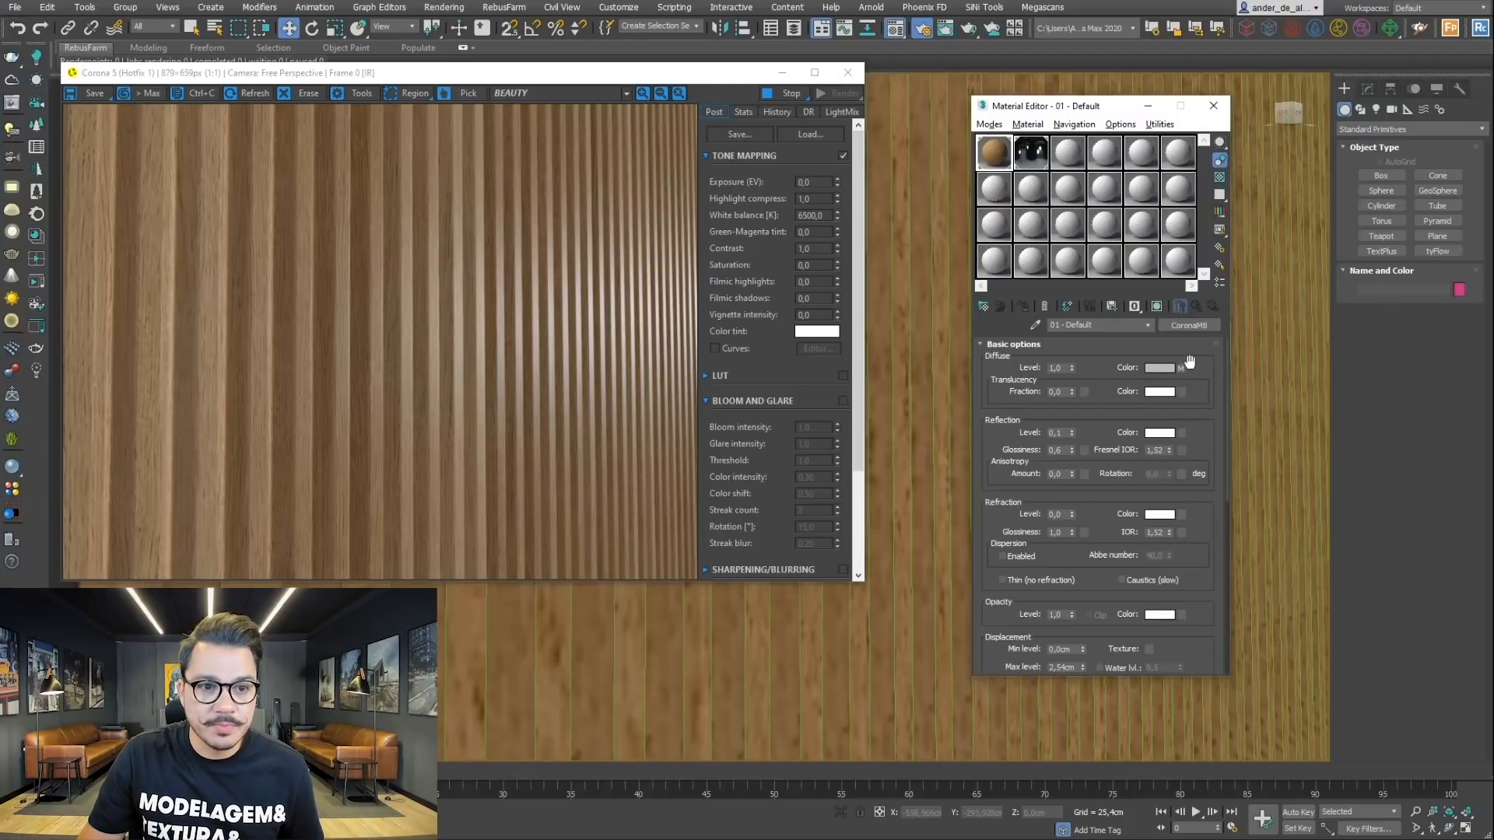
pyautogui.click(795, 94)
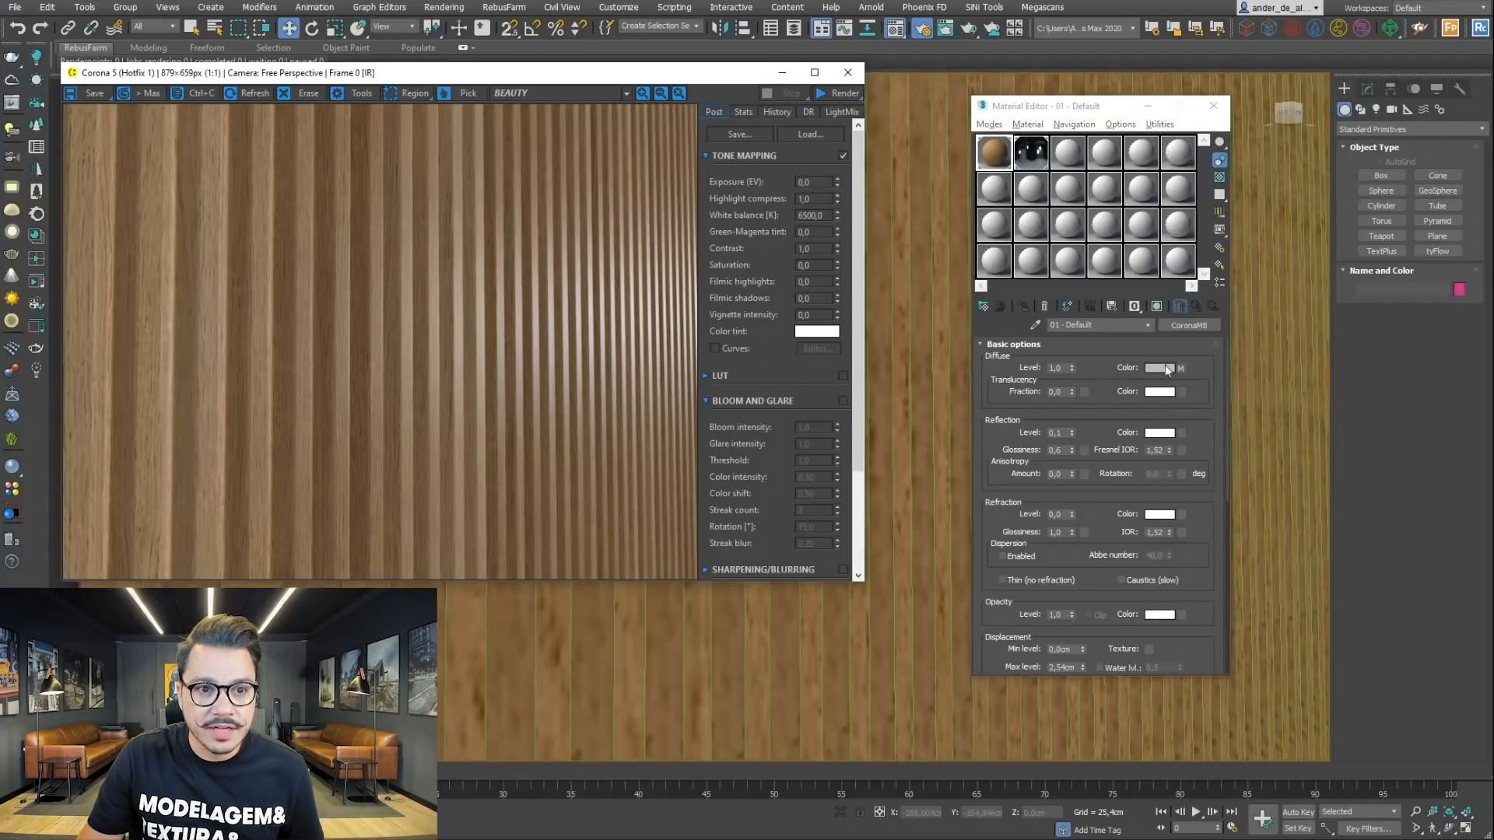
# Step: Try reusing the diffuse CoronaMultiMap in the reflection glossiness slot and open its Color 0 map
pyautogui.moveTo(1181, 367); pyautogui.dragTo(1085, 450)
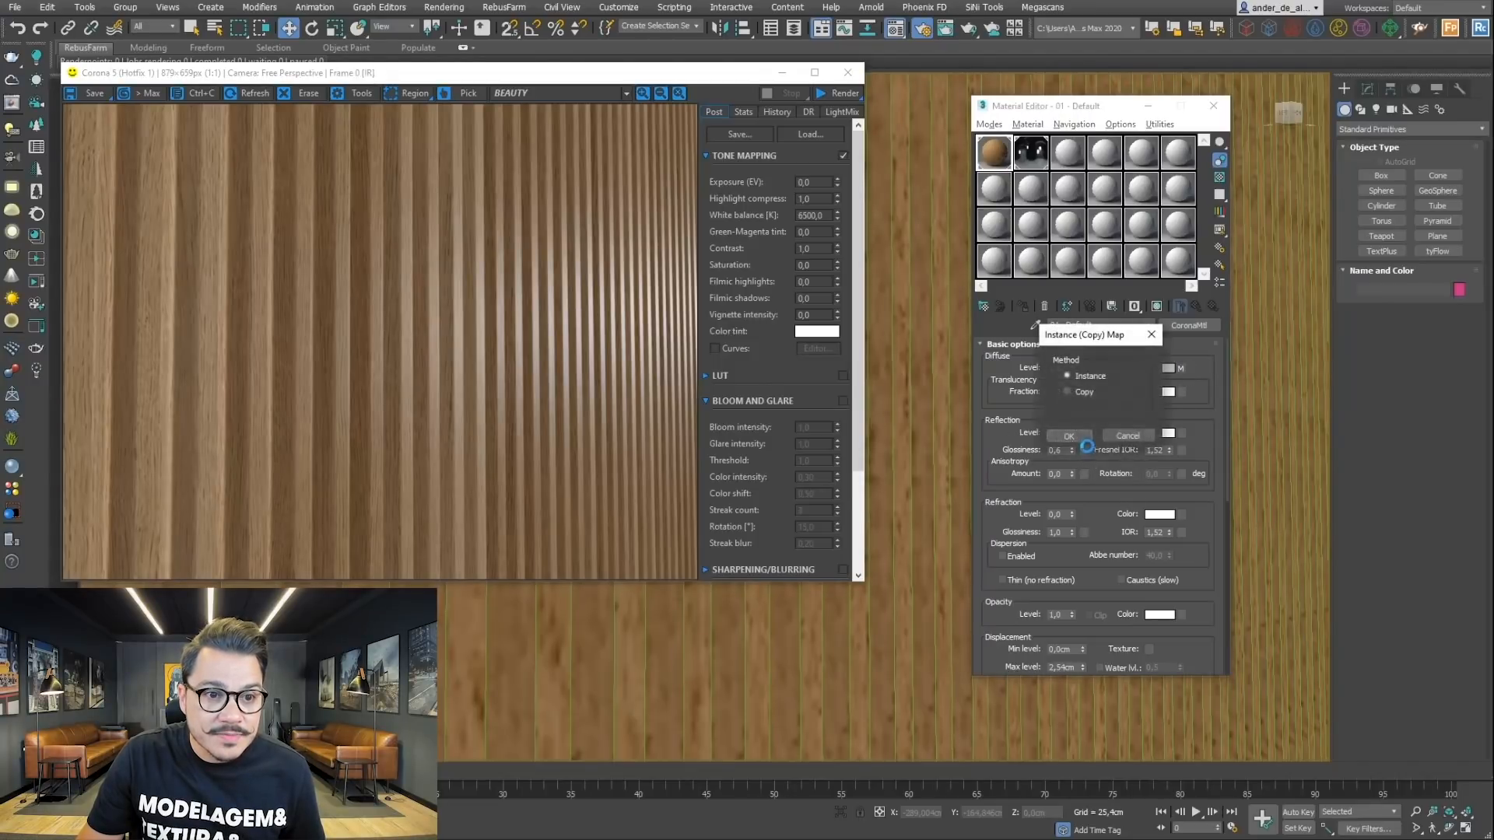
pyautogui.click(1069, 435)
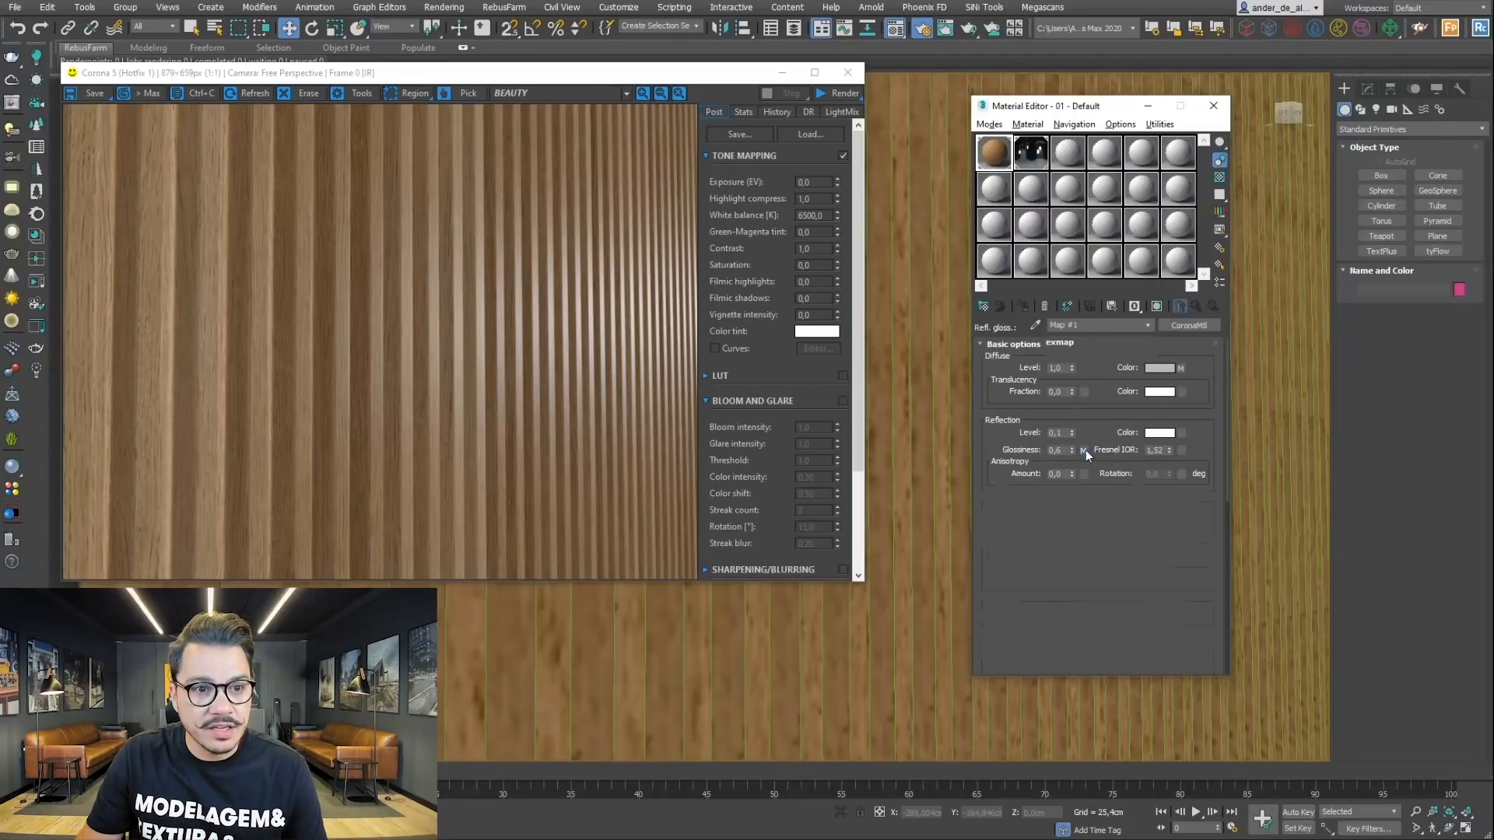
pyautogui.click(1086, 450)
pyautogui.click(1187, 442)
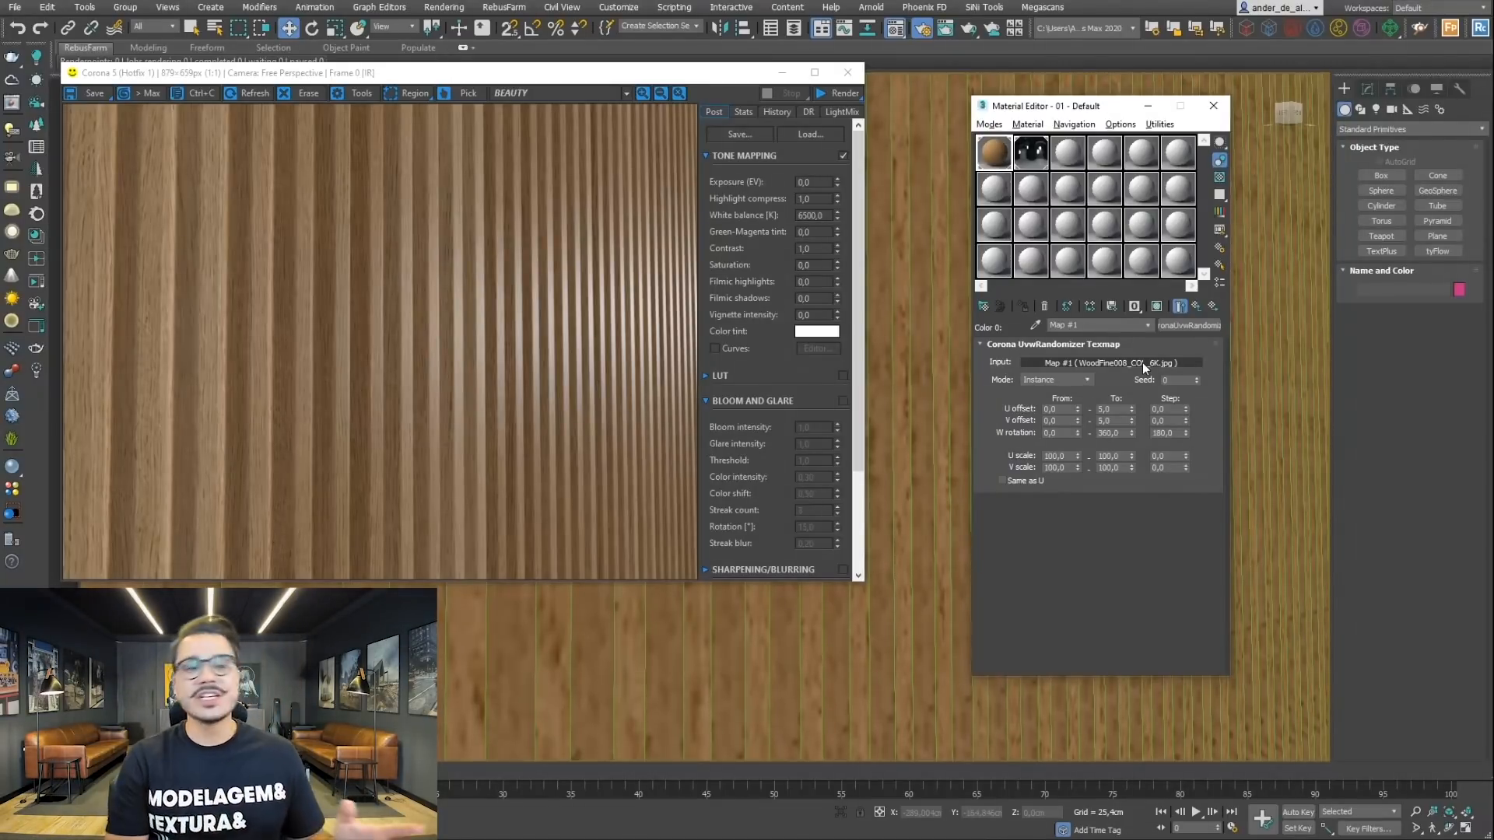
# Step: Return to the wood material's basic options and clear the map from the reflection glossiness slot
pyautogui.click(1196, 306)
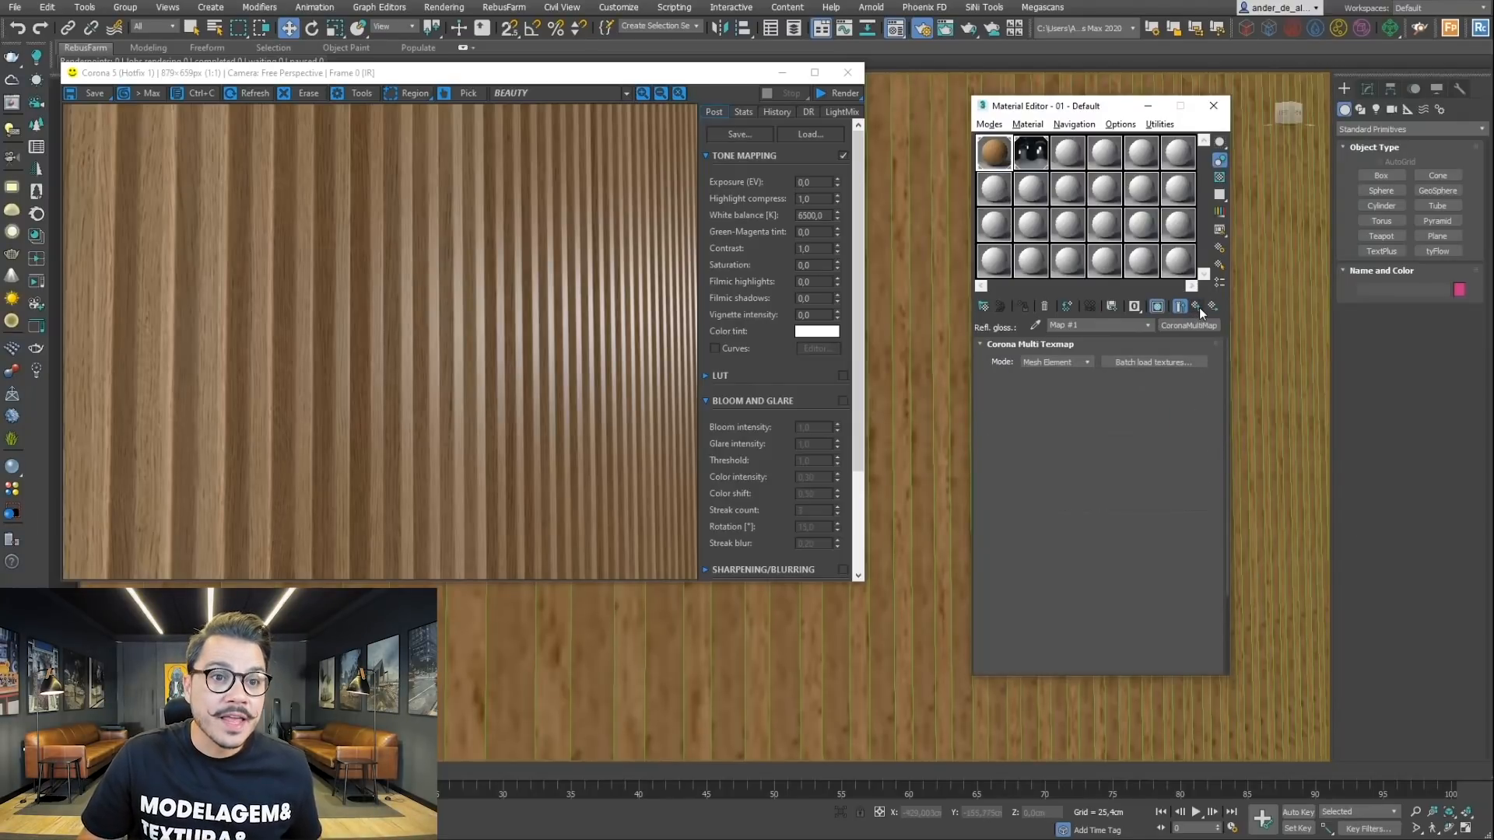
pyautogui.click(1199, 307)
pyautogui.moveTo(1201, 609); pyautogui.dragTo(1202, 566)
pyautogui.scroll(2, 1094, 483)
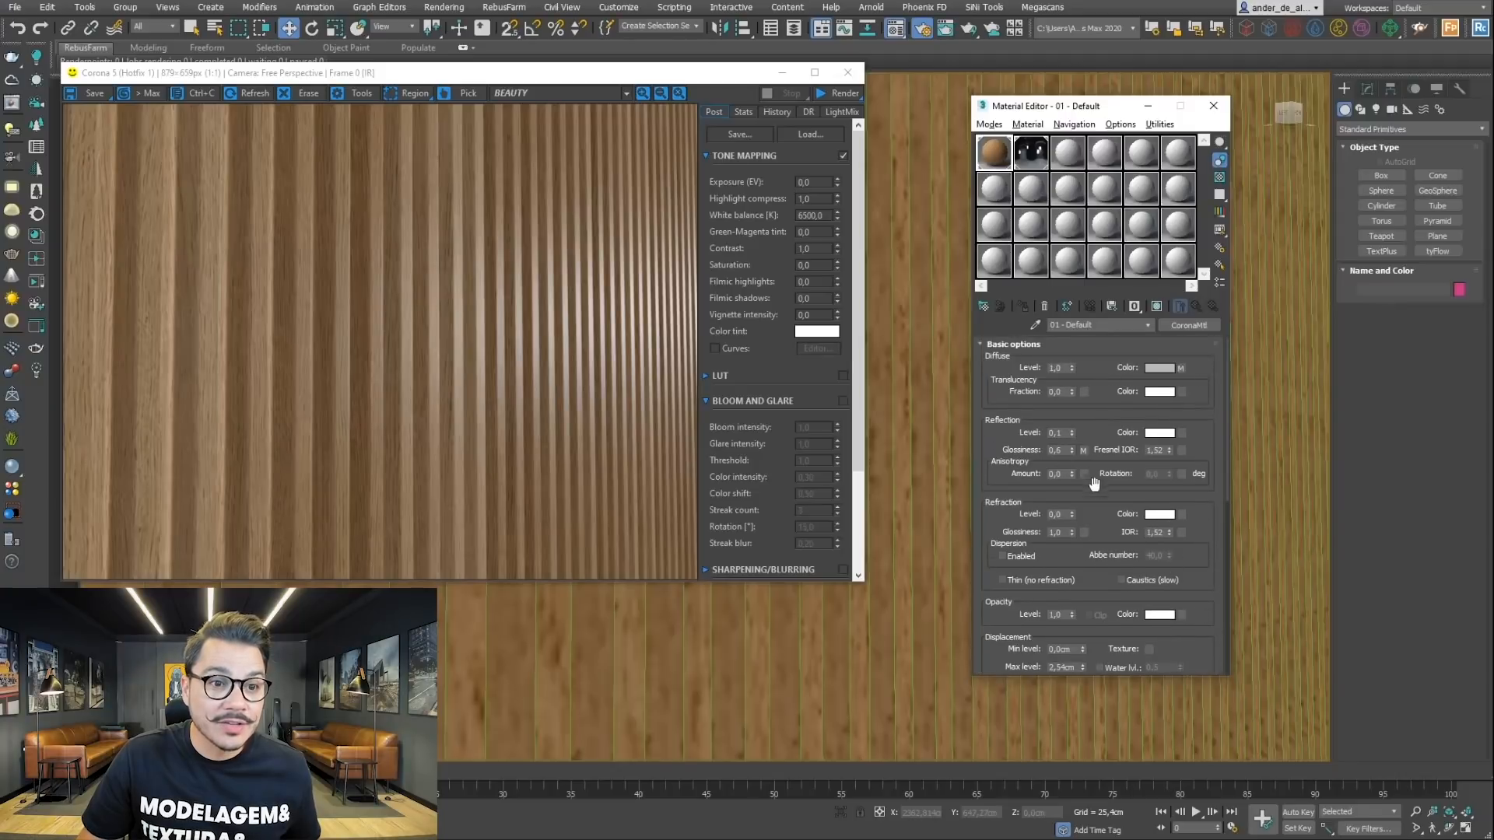
pyautogui.rightClick(1084, 453)
pyautogui.click(1109, 498)
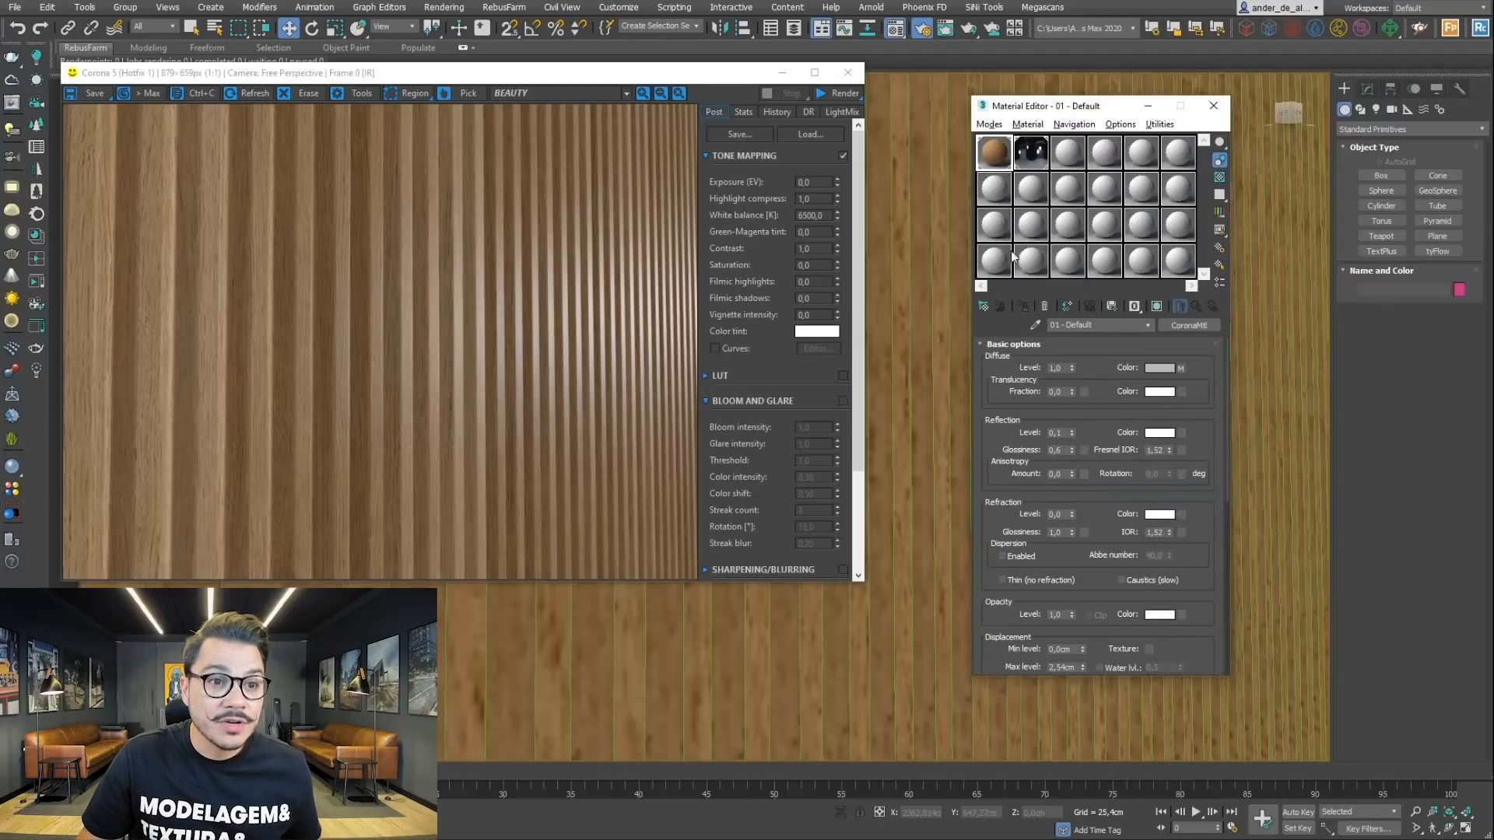
# Step: Switch to the Slate Material Editor and spread out the wood material's overlapping map nodes
pyautogui.click(989, 124)
pyautogui.click(1015, 163)
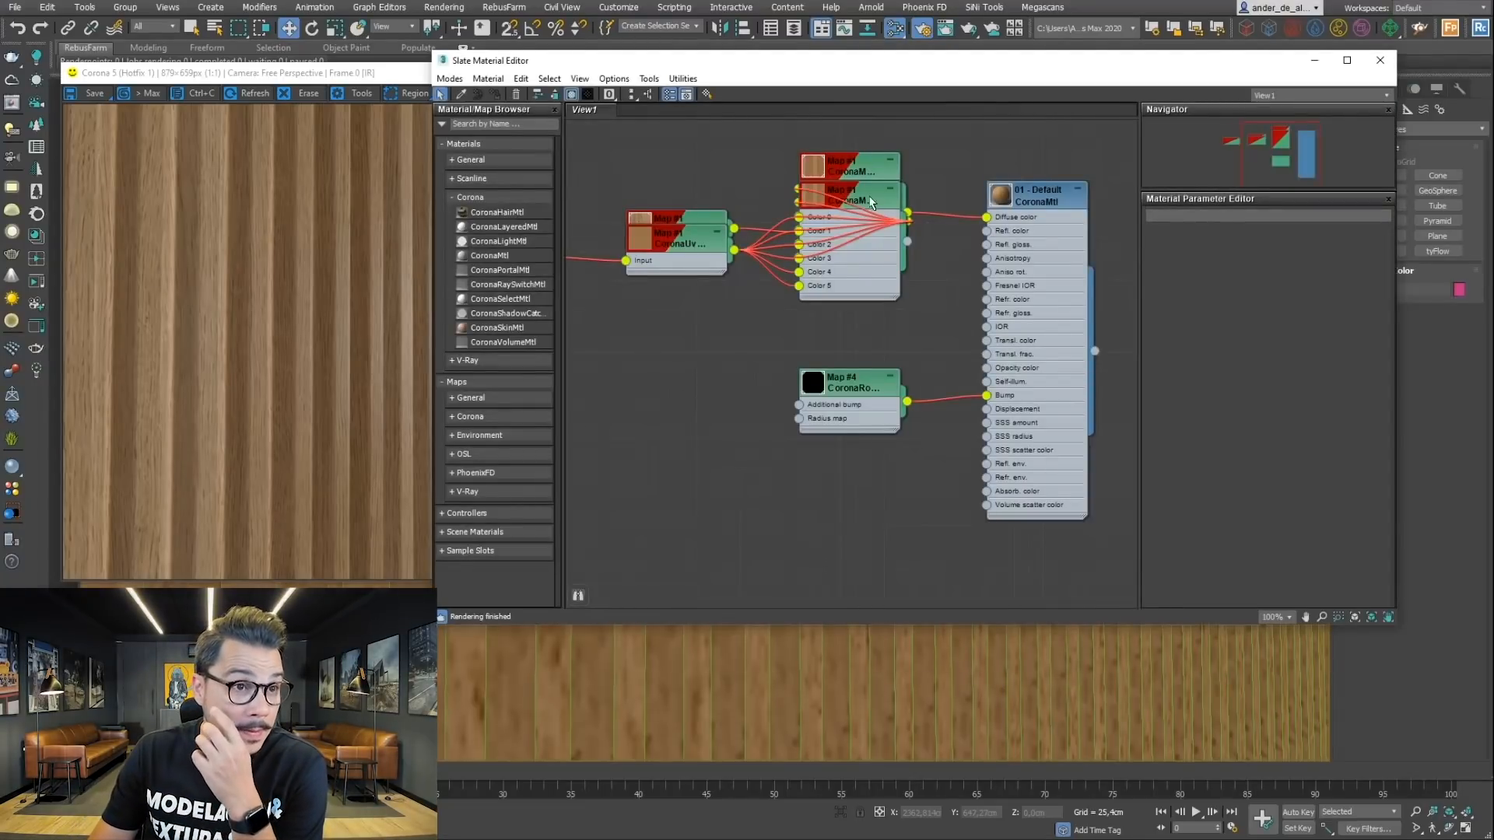
pyautogui.moveTo(870, 203); pyautogui.dragTo(956, 274)
pyautogui.scroll(-1, 807, 230)
pyautogui.scroll(-1, 774, 224)
pyautogui.moveTo(774, 224); pyautogui.dragTo(951, 280, button='middle')
pyautogui.moveTo(872, 293); pyautogui.dragTo(752, 200)
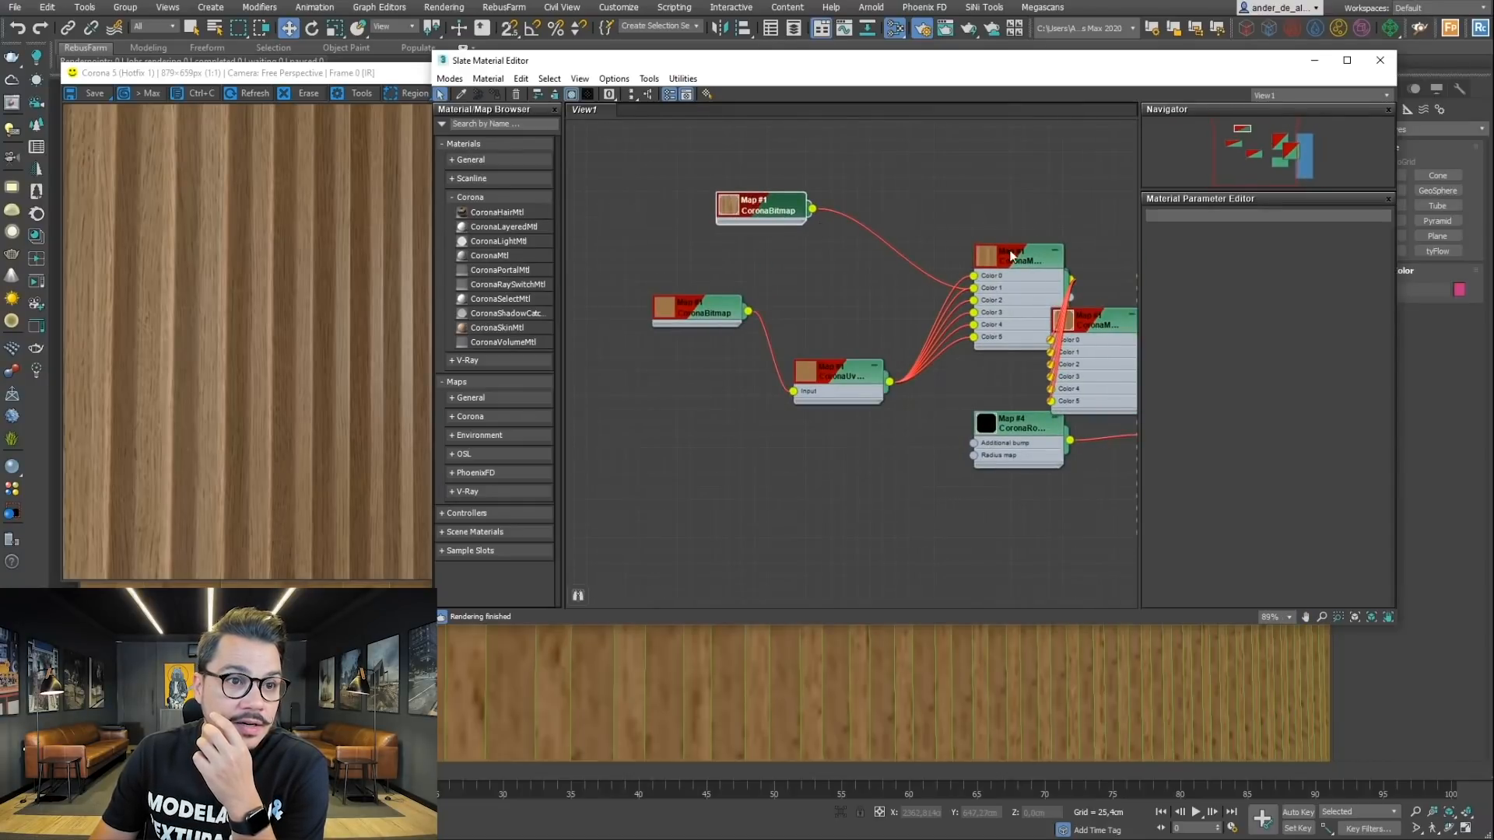
pyautogui.moveTo(1011, 255); pyautogui.dragTo(934, 191)
pyautogui.moveTo(1007, 246); pyautogui.dragTo(953, 343)
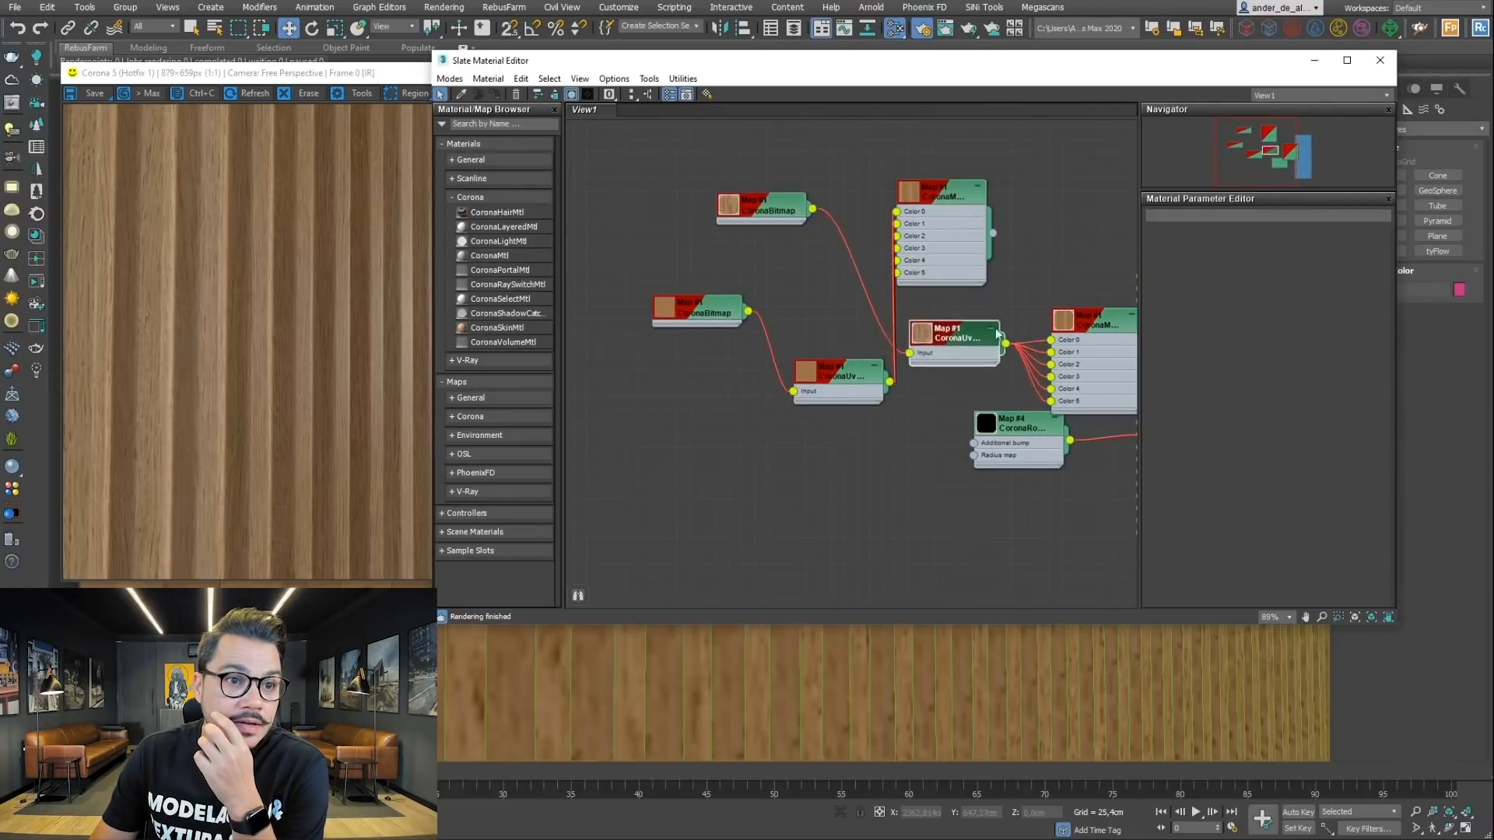
pyautogui.moveTo(1099, 321); pyautogui.dragTo(1074, 261)
pyautogui.moveTo(1073, 261); pyautogui.dragTo(931, 226, button='middle')
# Step: Delete the unconnected CoronaMultiMap with its CoronaUvwRandomizer and CoronaBitmap nodes, and align the remaining CoronaUvwRandomizer node
pyautogui.moveTo(812, 163); pyautogui.dragTo(747, 437)
pyautogui.moveTo(814, 399); pyautogui.dragTo(1020, 350, button='middle')
pyautogui.press('Delete')
pyautogui.click(900, 289)
pyautogui.press('Delete')
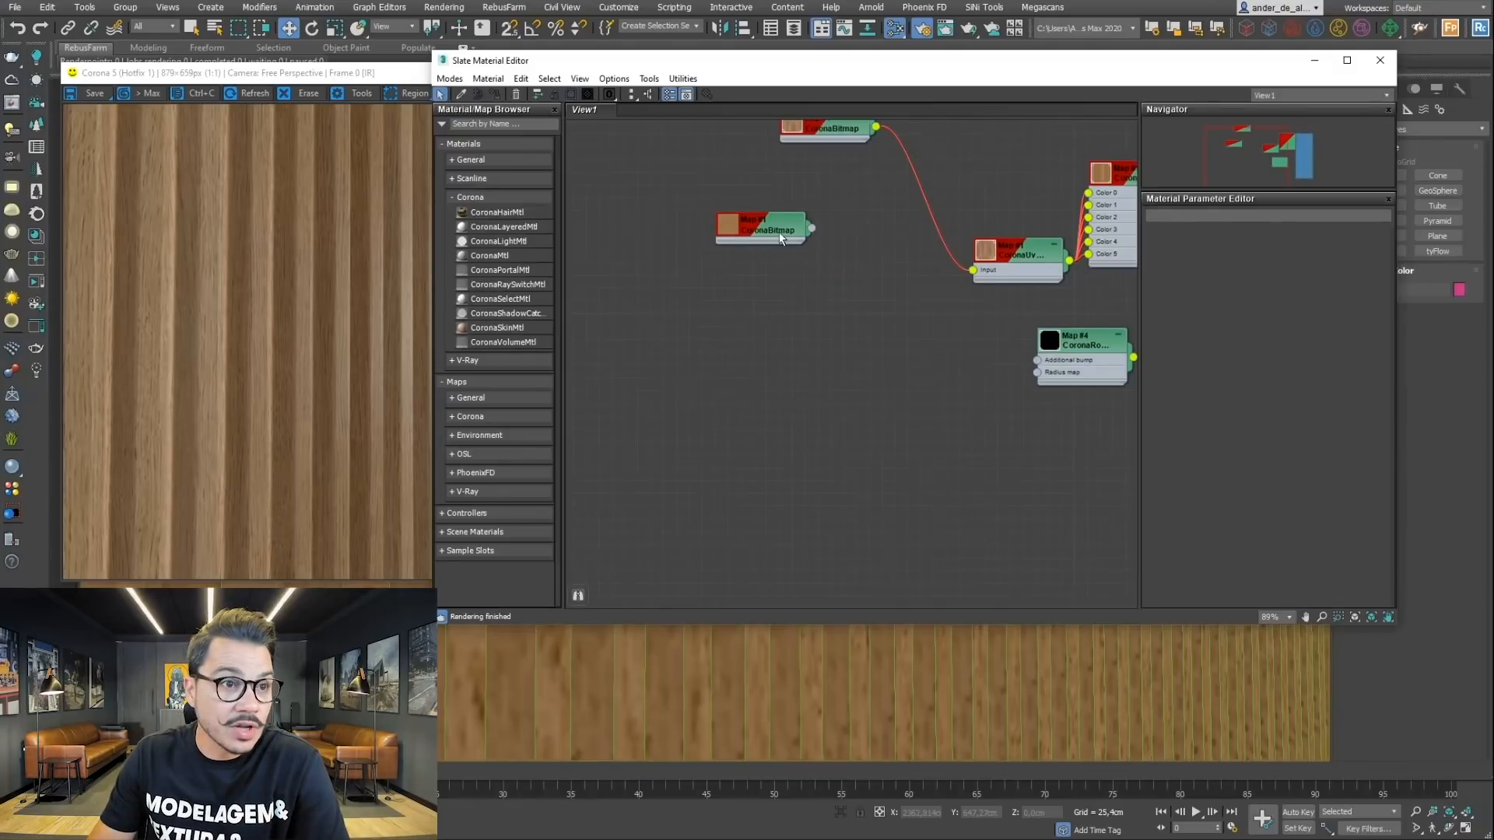
pyautogui.click(781, 233)
pyautogui.press('Delete')
pyautogui.moveTo(877, 277); pyautogui.dragTo(665, 372, button='middle')
pyautogui.moveTo(809, 338); pyautogui.dragTo(775, 272)
pyautogui.scroll(2, 972, 295)
pyautogui.scroll(1, 972, 296)
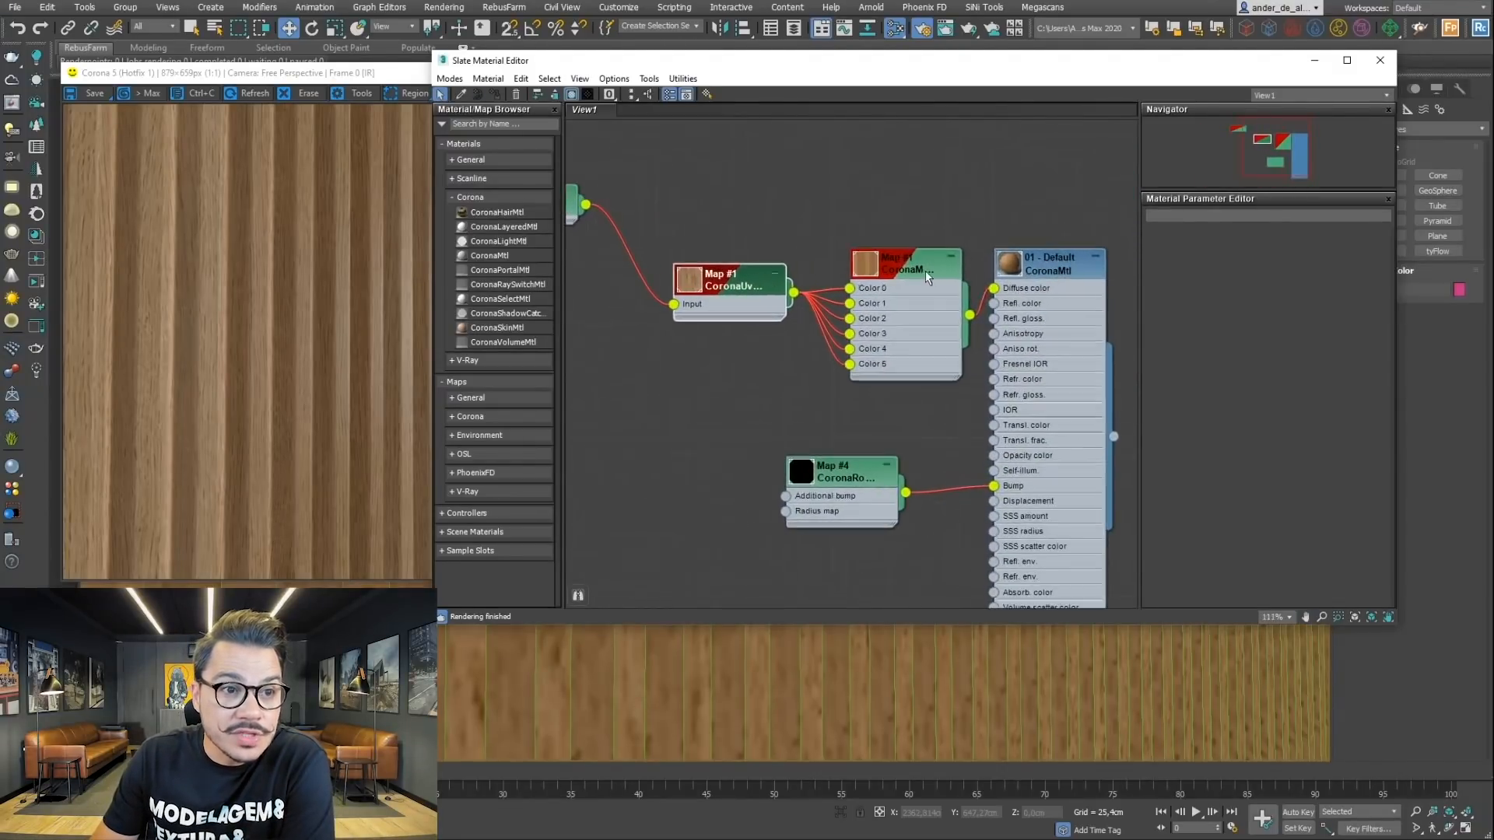
# Step: Review the parameters of the CoronaMultiMap, CoronaUvwRandomizer and CoronaBitmap nodes feeding the diffuse color
pyautogui.click(907, 274)
pyautogui.doubleClick(907, 273)
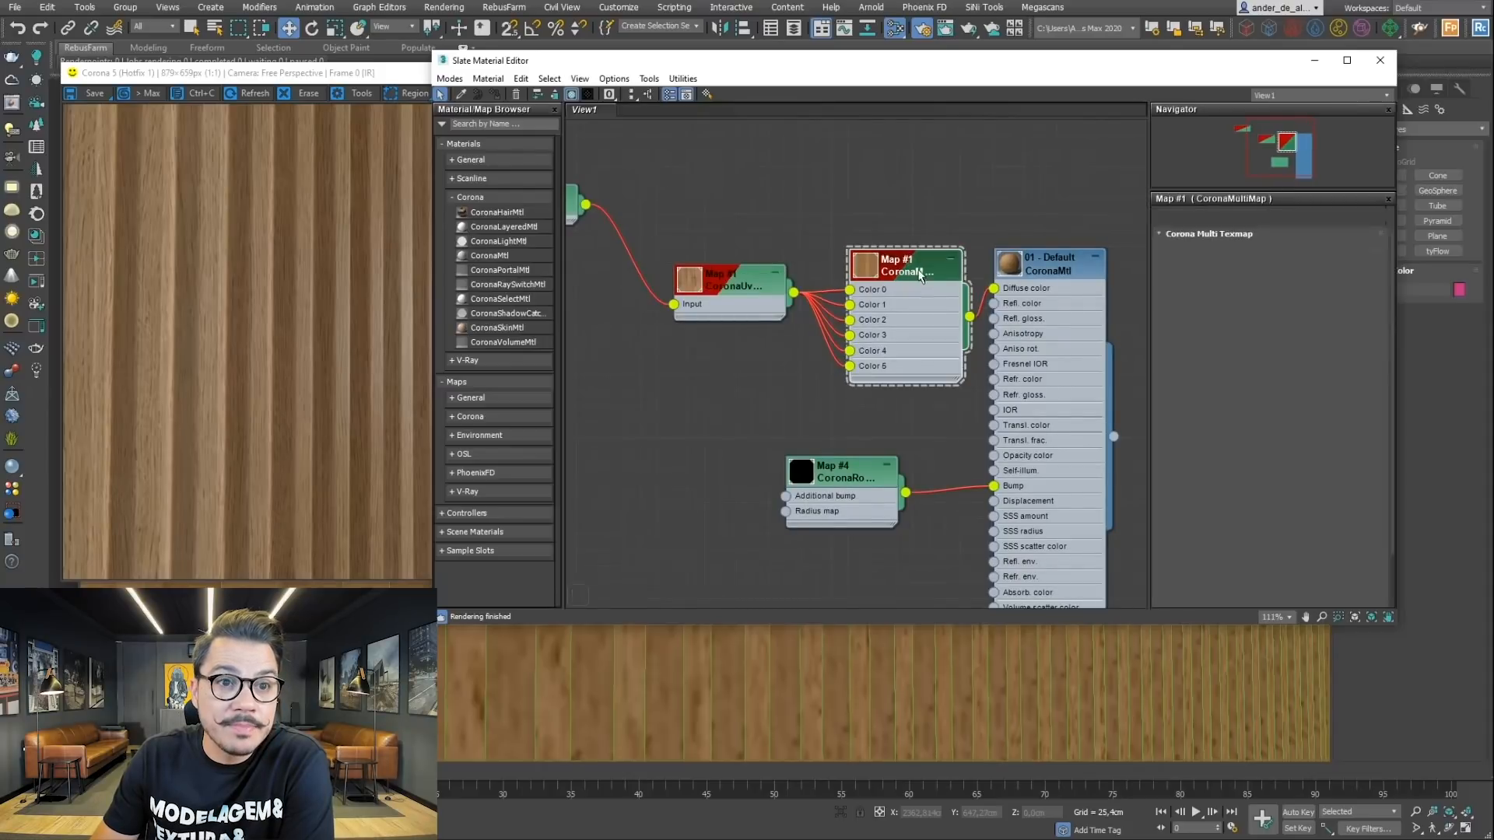
pyautogui.moveTo(831, 289); pyautogui.dragTo(926, 300, button='middle')
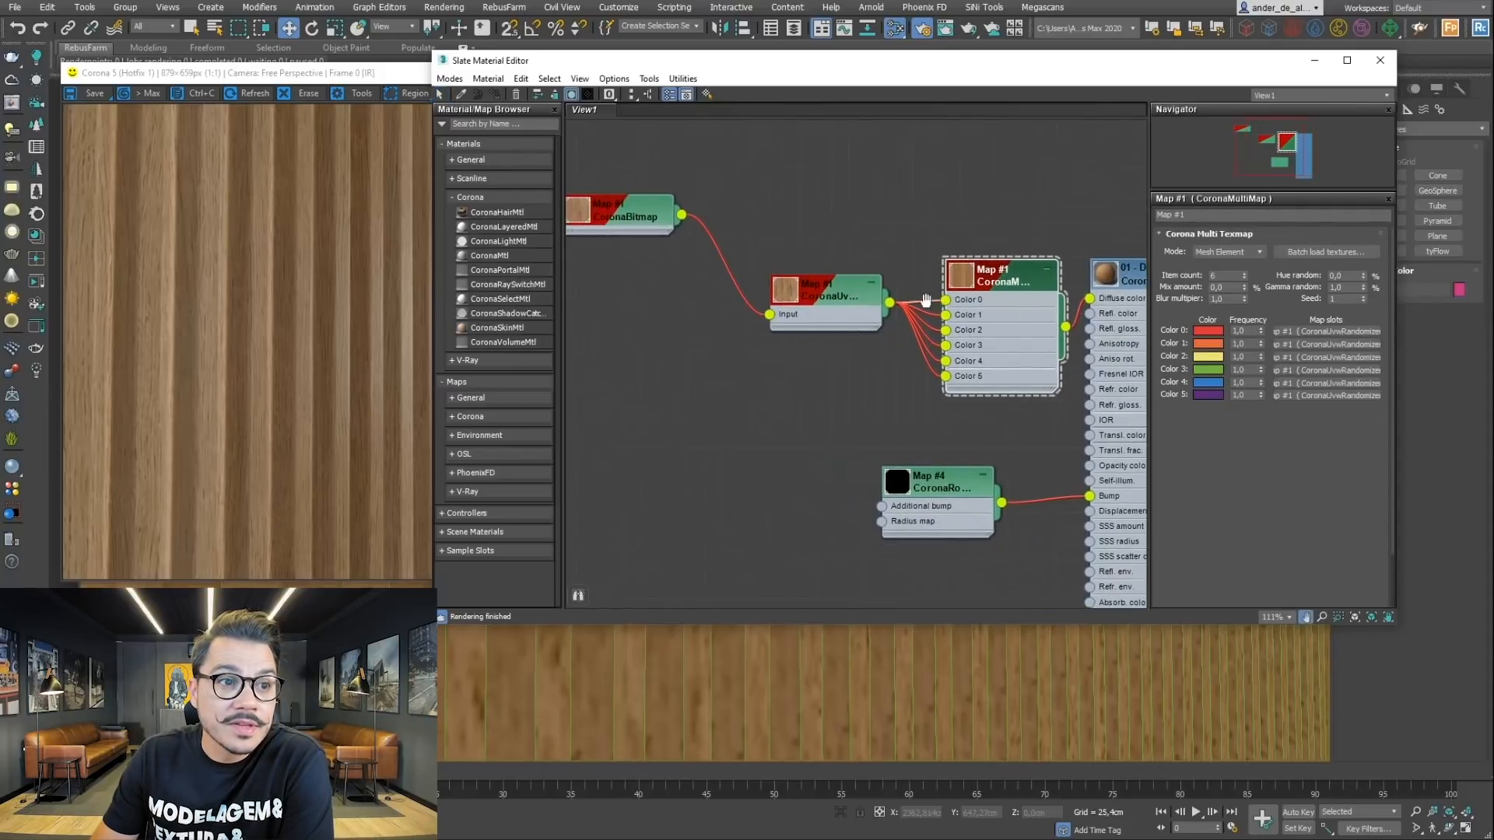
pyautogui.doubleClick(829, 298)
pyautogui.moveTo(828, 302); pyautogui.dragTo(791, 296, button='middle')
pyautogui.doubleClick(693, 227)
pyautogui.scroll(-1, 790, 295)
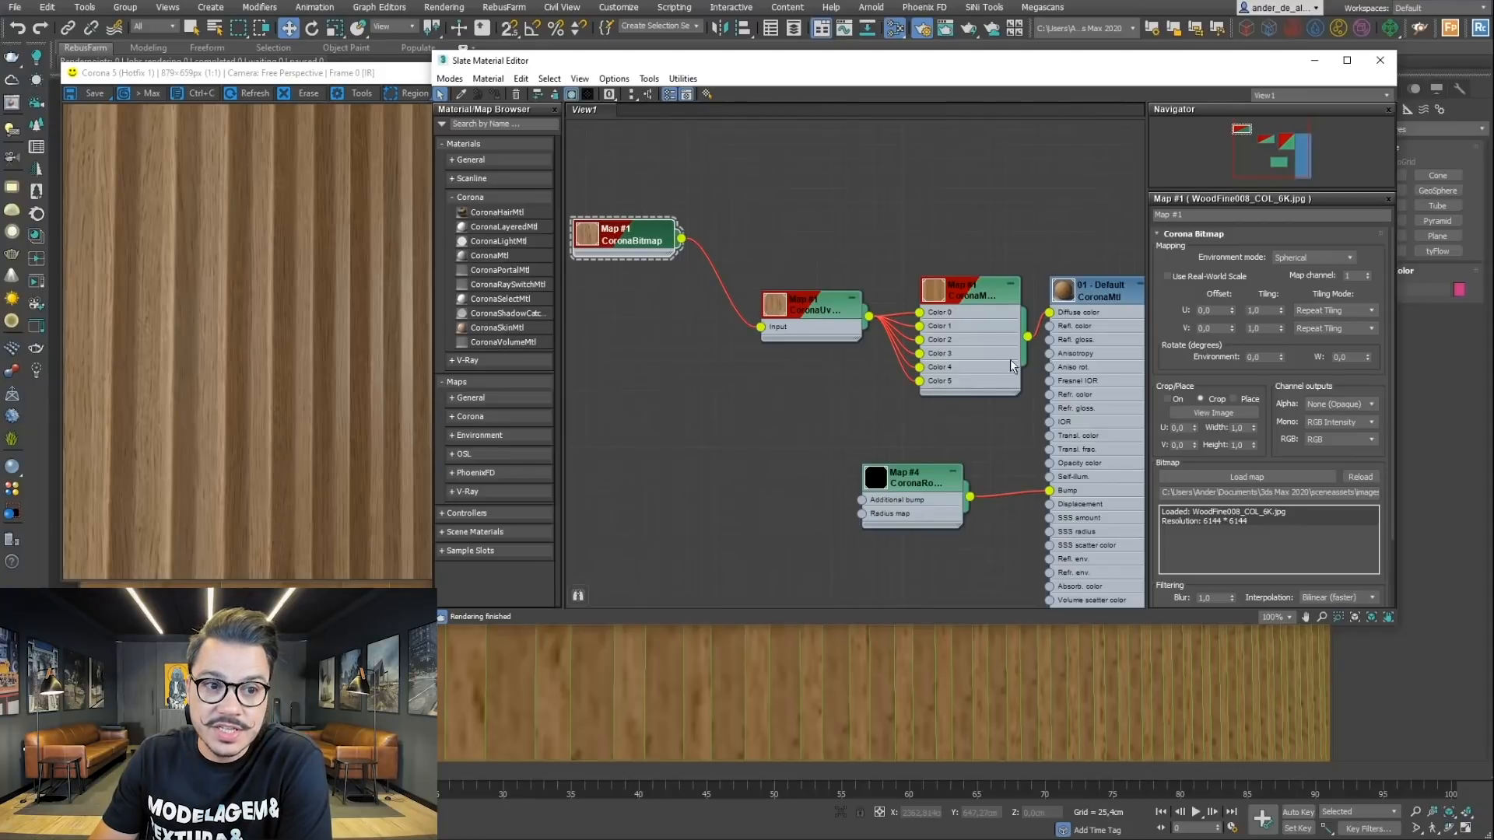
pyautogui.moveTo(1014, 358); pyautogui.dragTo(925, 348, button='middle')
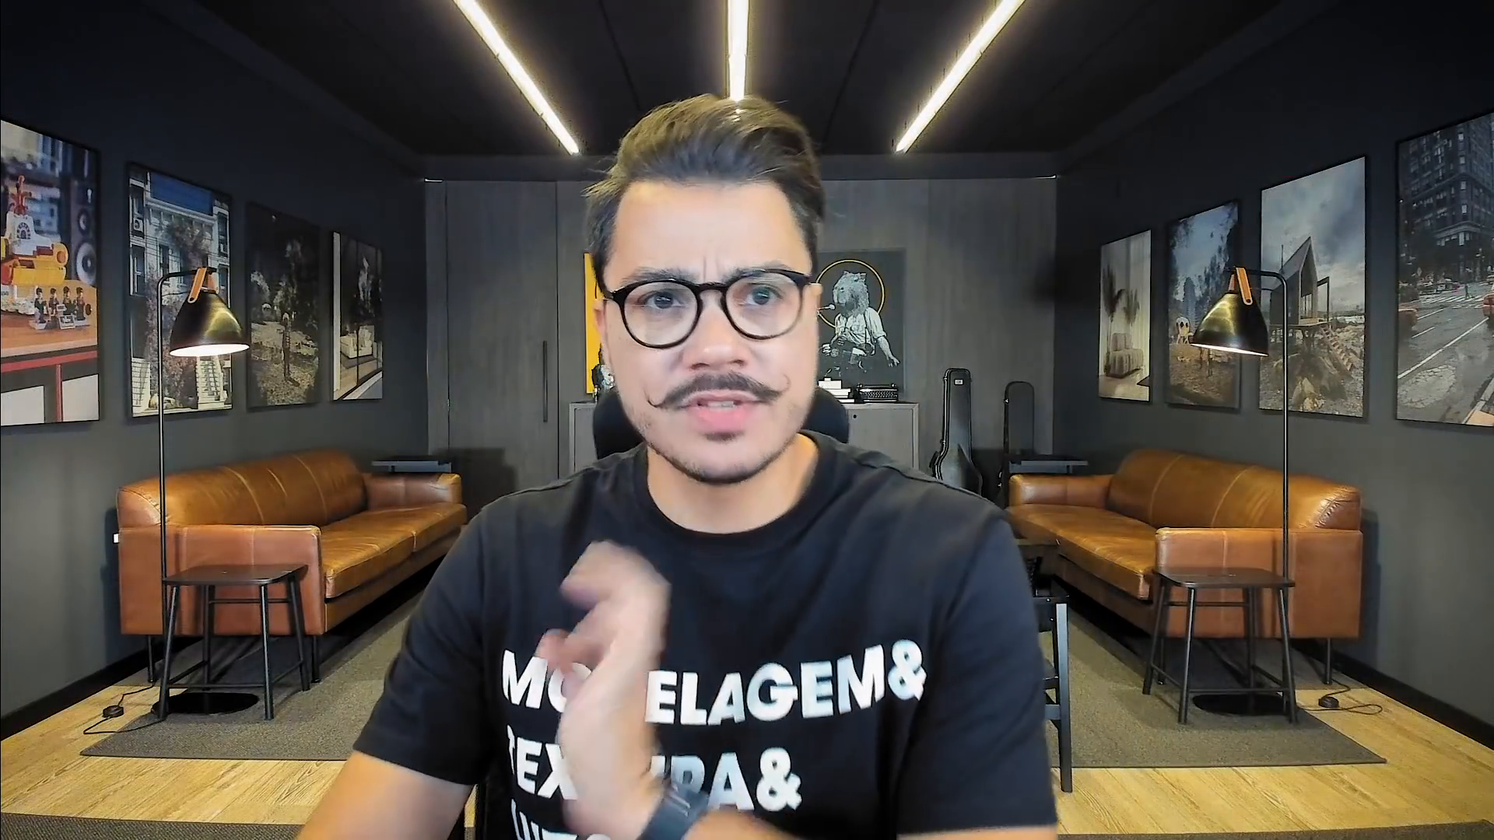